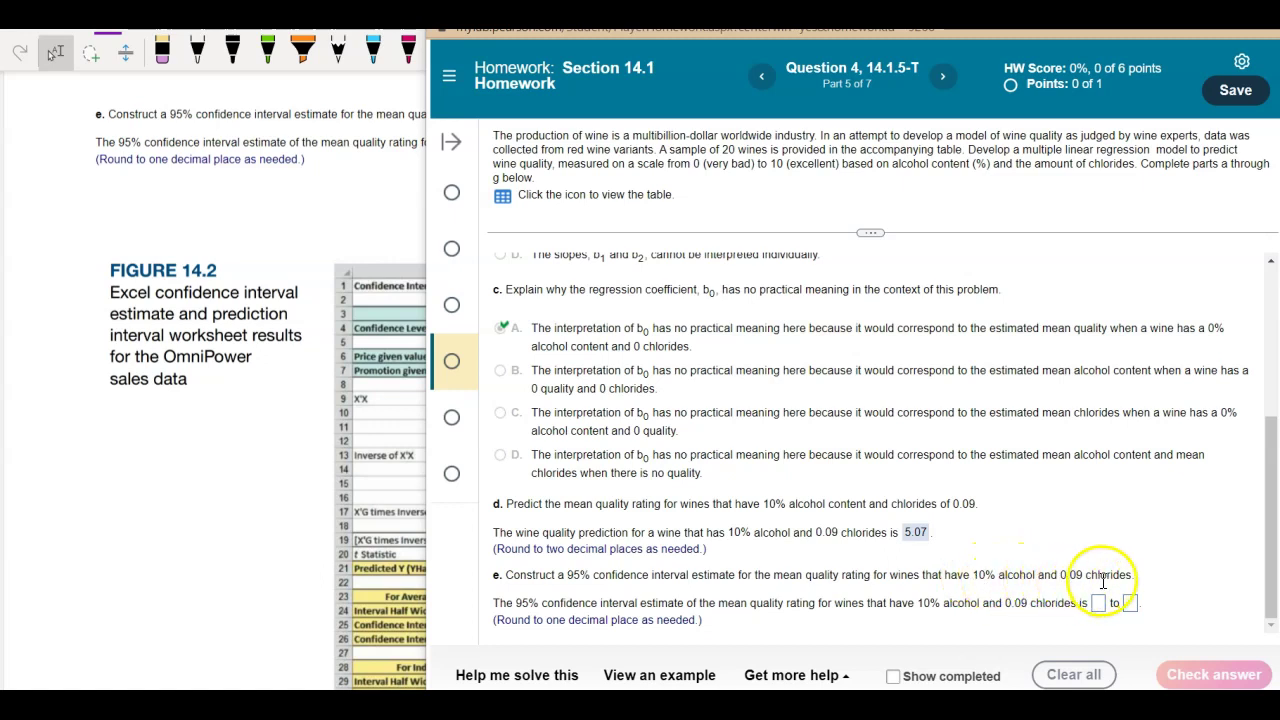
# Switch to the notes page and highlight the X'X label and its matrix in rows 9 to 11 of Figure 14.2 in orange.
pyautogui.click(231, 517)
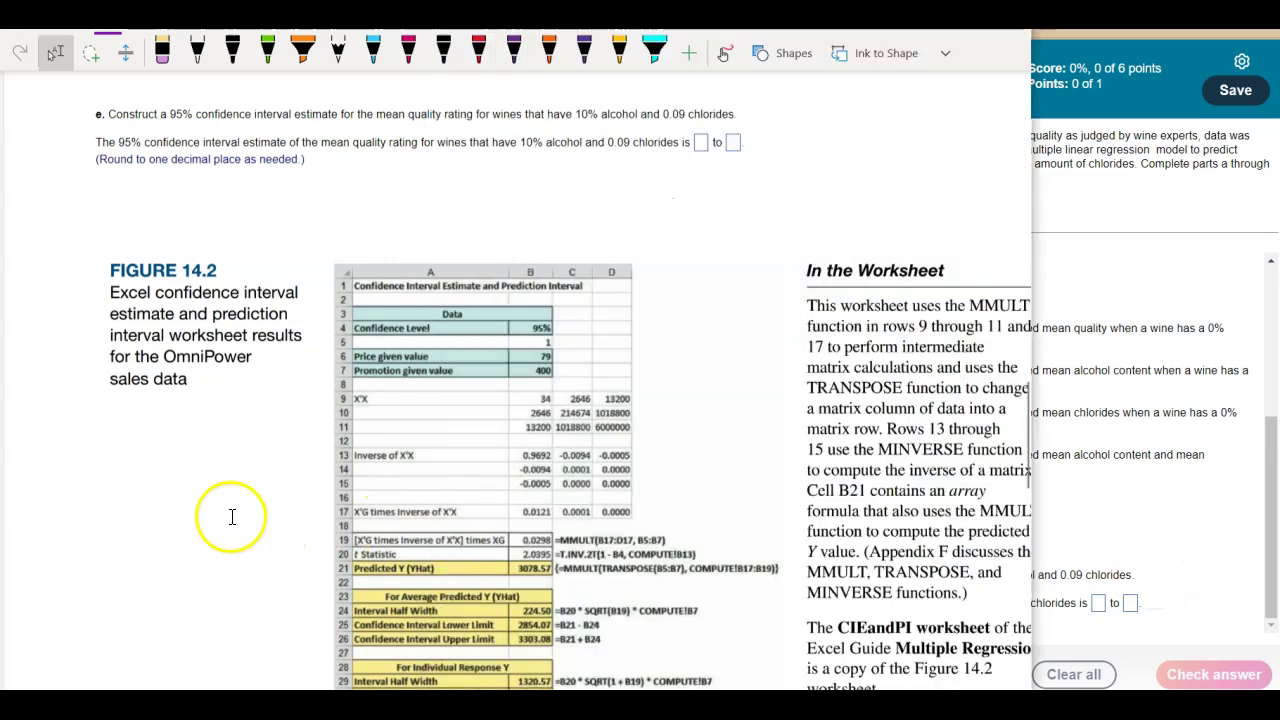
pyautogui.scroll(-2, 430, 495)
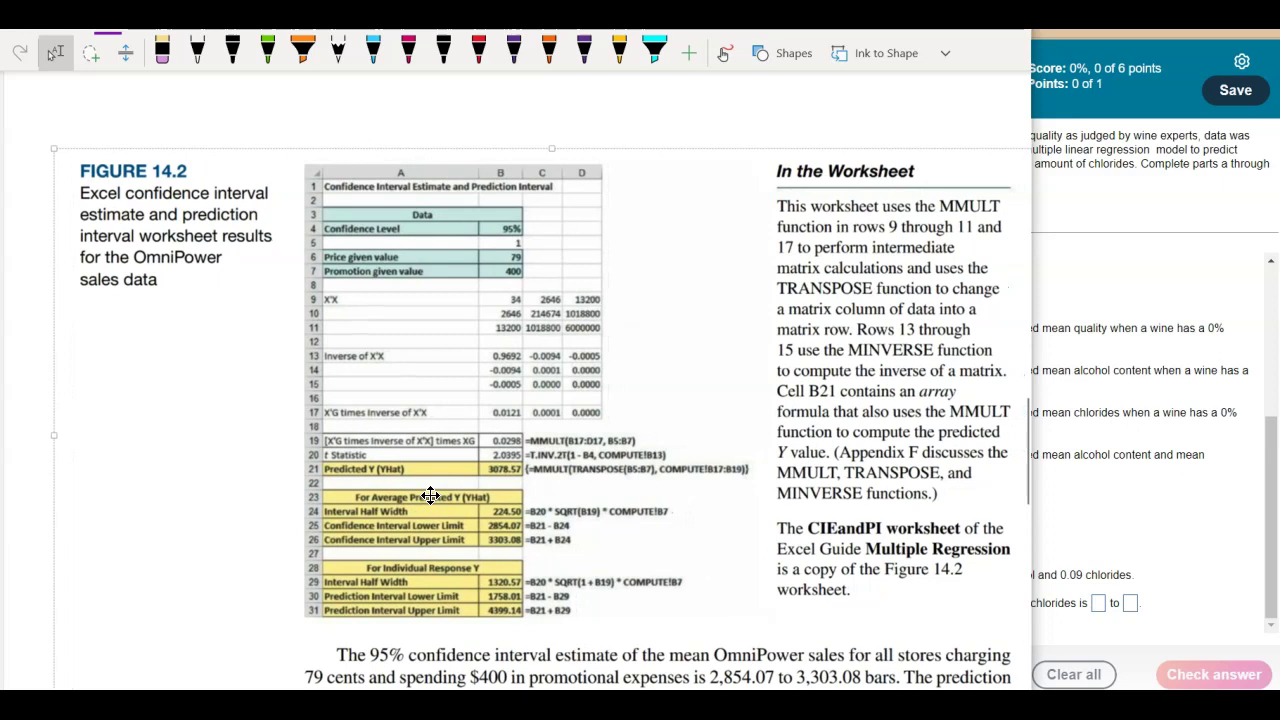
pyautogui.scroll(-1, 430, 495)
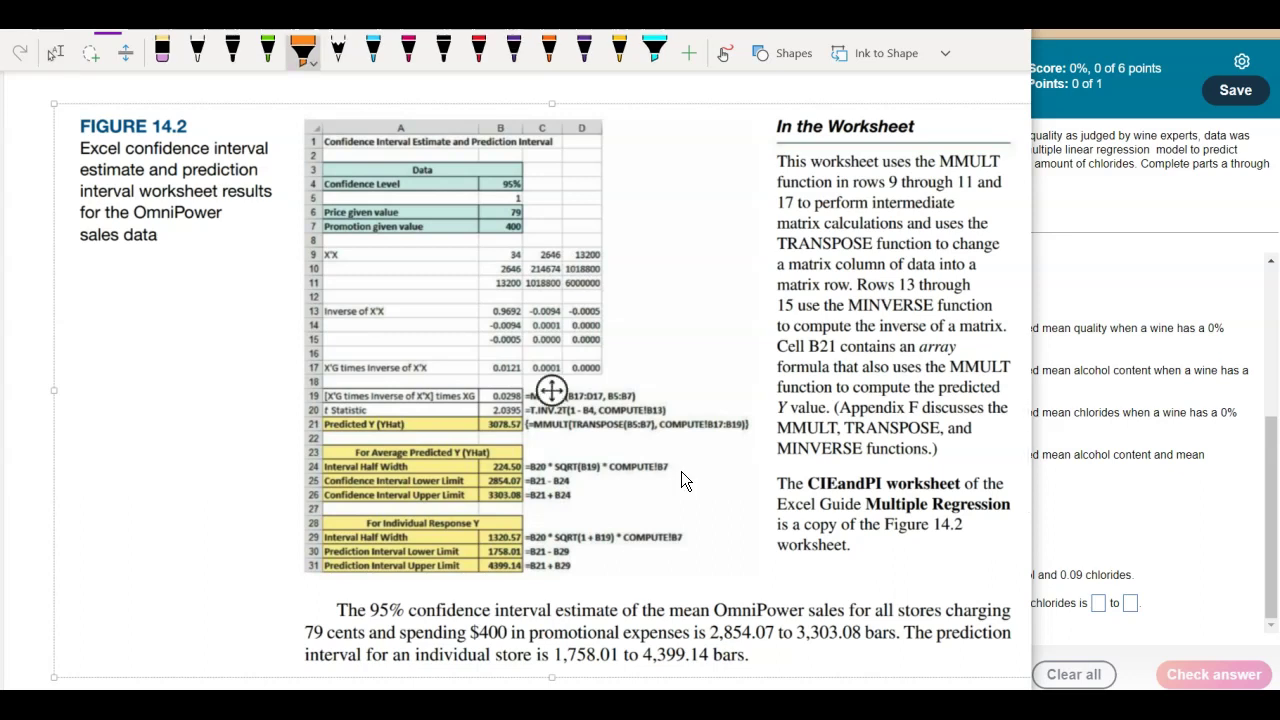
pyautogui.moveTo(324, 254); pyautogui.dragTo(343, 254)
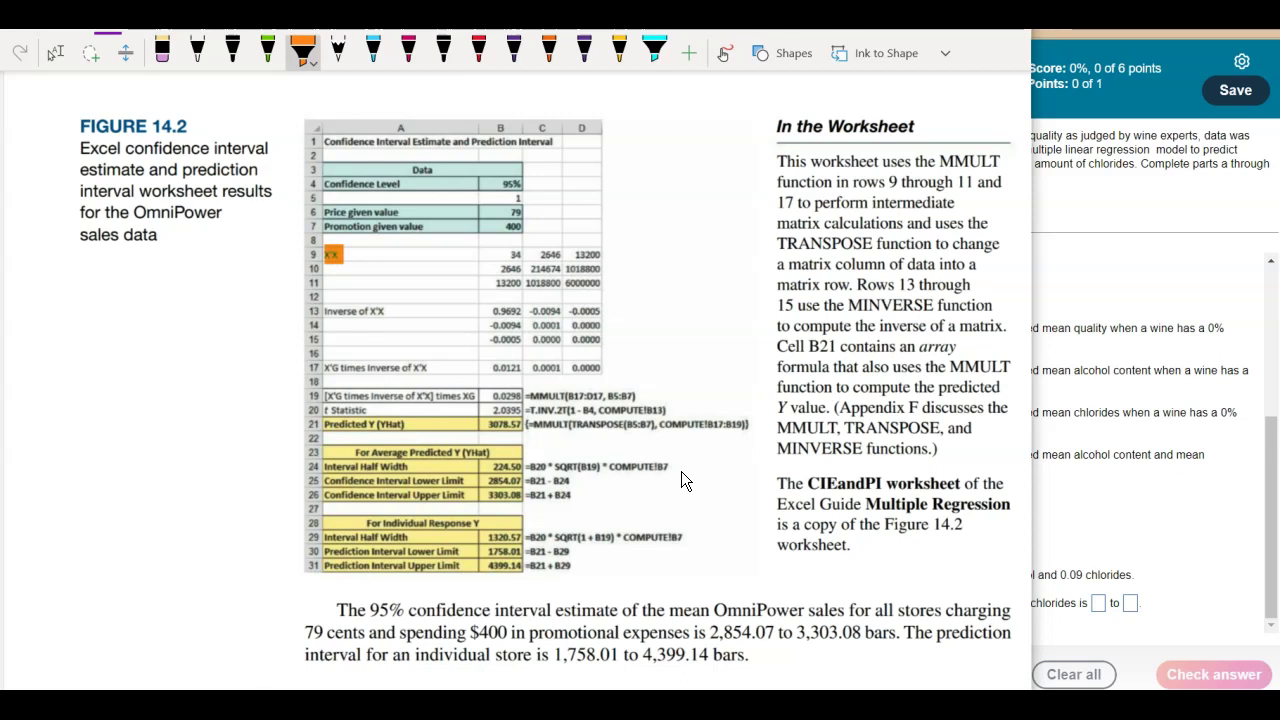
pyautogui.moveTo(494, 256)
pyautogui.mouseDown()
pyautogui.moveTo(590, 255)
pyautogui.moveTo(564, 284)
pyautogui.moveTo(500, 283)
pyautogui.moveTo(586, 269)
pyautogui.moveTo(608, 245)
pyautogui.moveTo(574, 242)
pyautogui.moveTo(580, 274)
pyautogui.moveTo(492, 292)
pyautogui.moveTo(492, 262)
pyautogui.mouseUp()
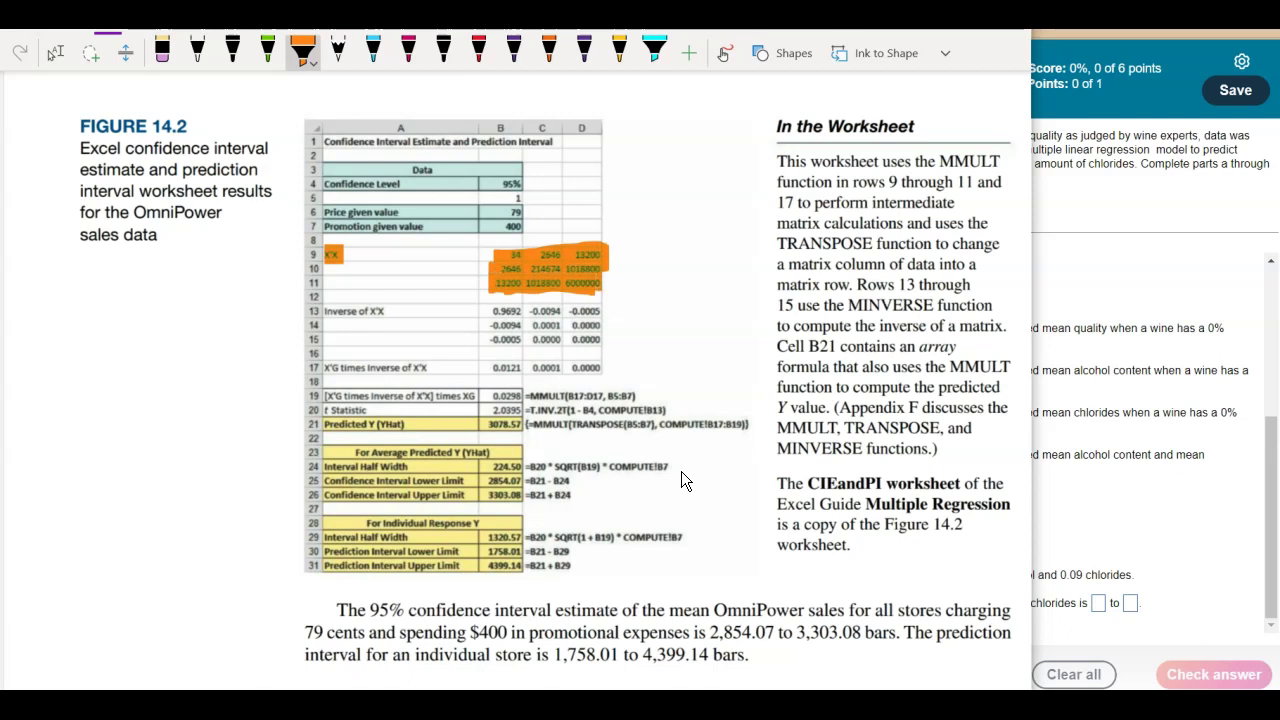
pyautogui.moveTo(604, 274); pyautogui.dragTo(596, 296)
pyautogui.press('Escape')
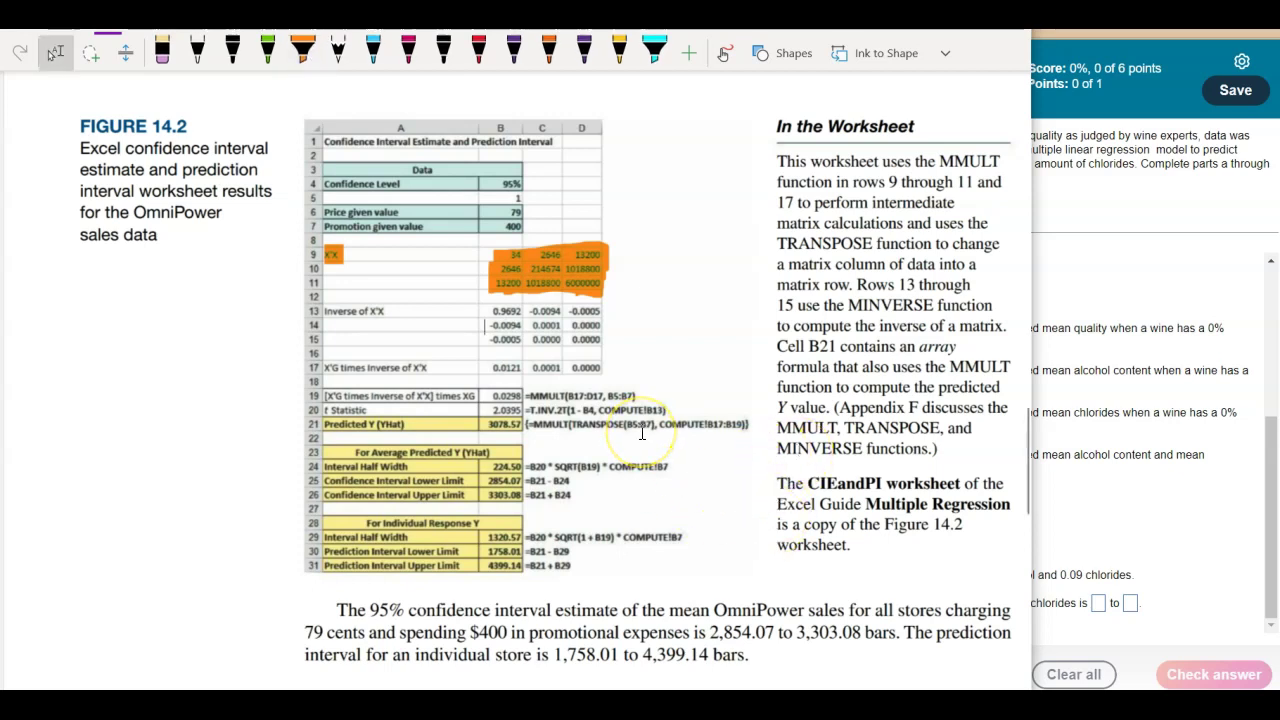
# Highlight the lower and upper bound expressions of the mean-response confidence interval formula (12-38) in orange.
pyautogui.scroll(1, 643, 433)
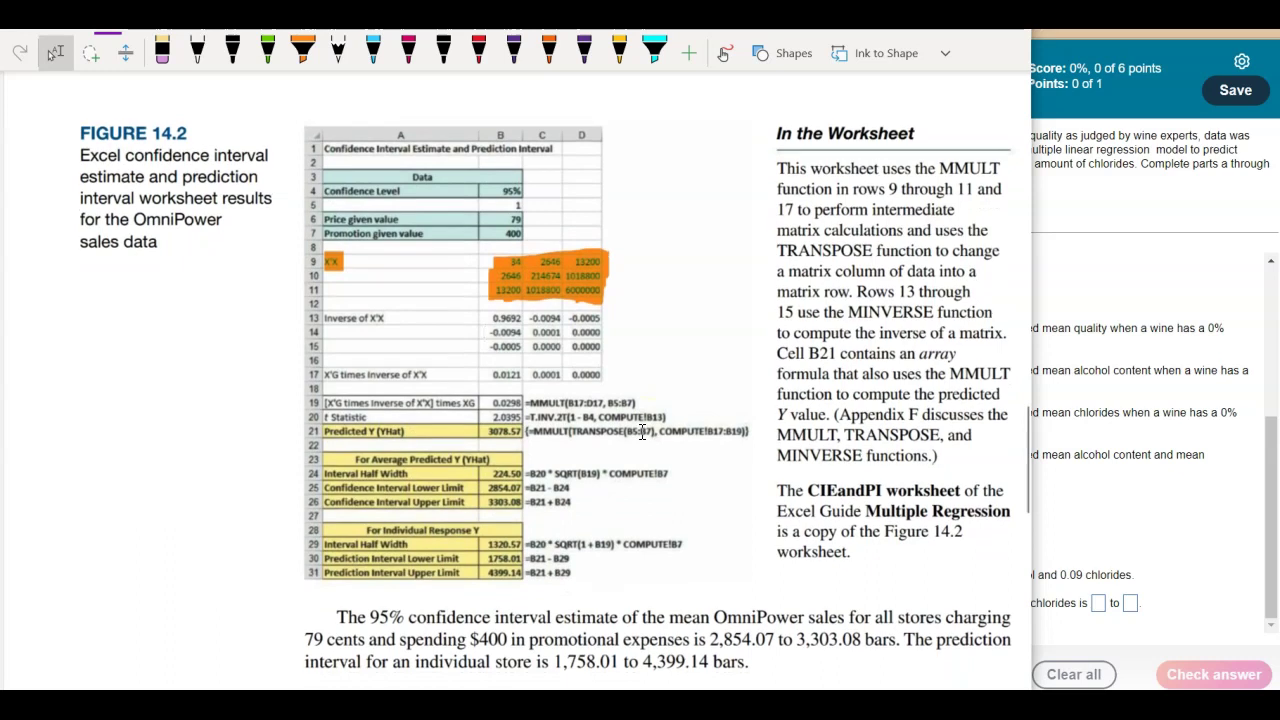
pyautogui.scroll(-5, 643, 433)
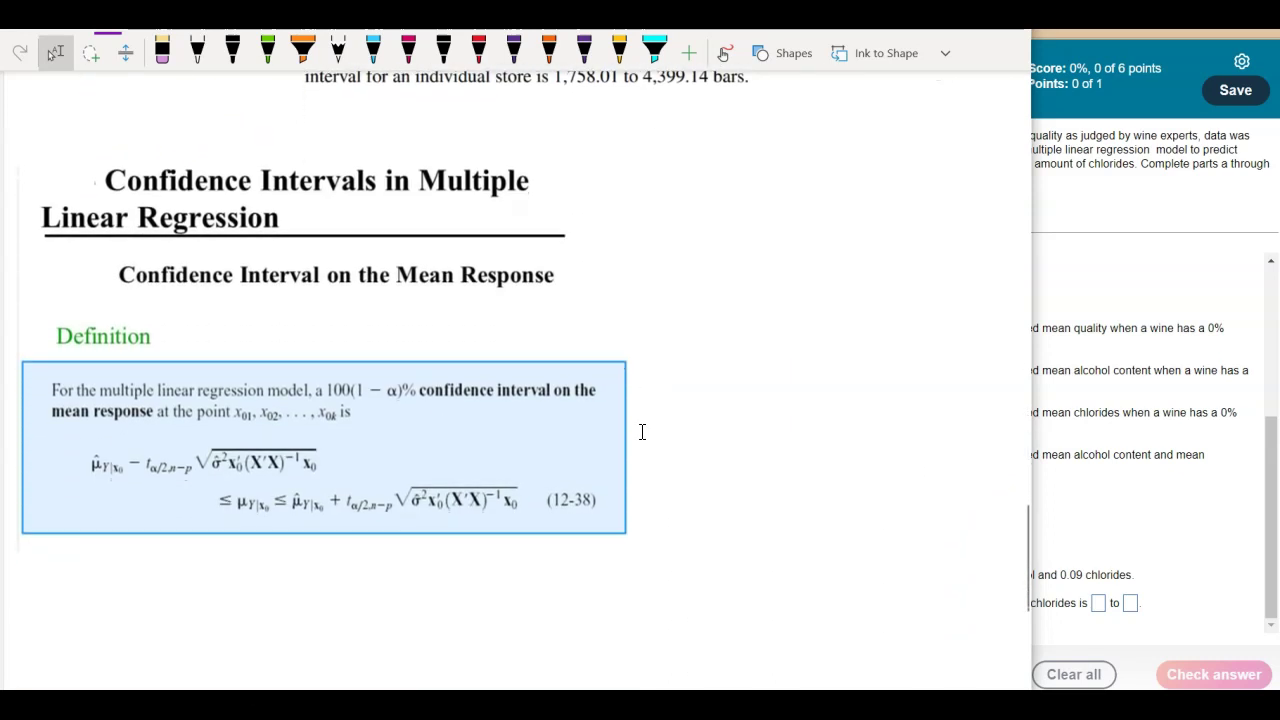
pyautogui.scroll(-1, 642, 432)
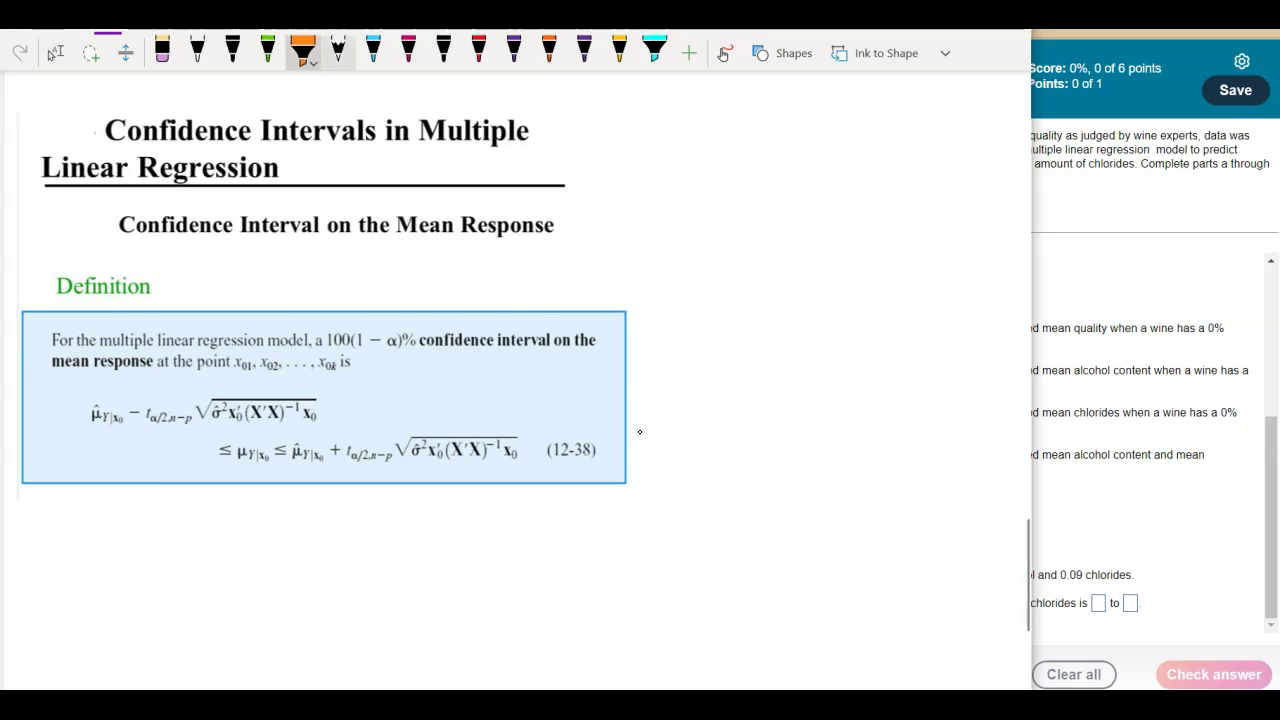
pyautogui.moveTo(84, 406)
pyautogui.mouseDown()
pyautogui.moveTo(314, 408)
pyautogui.moveTo(322, 447)
pyautogui.moveTo(514, 440)
pyautogui.moveTo(476, 458)
pyautogui.mouseUp()
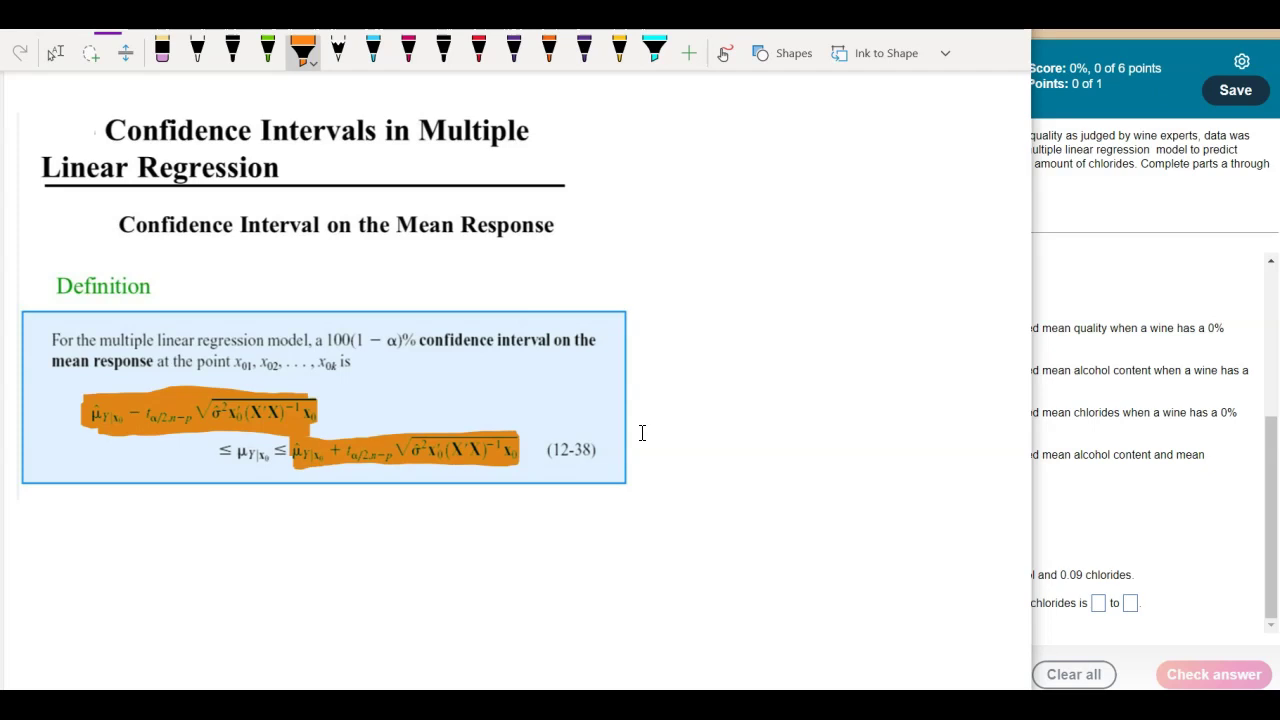
pyautogui.press('Escape')
# Highlight the Inverse of X'X matrix values in rows 13 to 15 of Figure 14.2 in orange.
pyautogui.scroll(10, 689, 483)
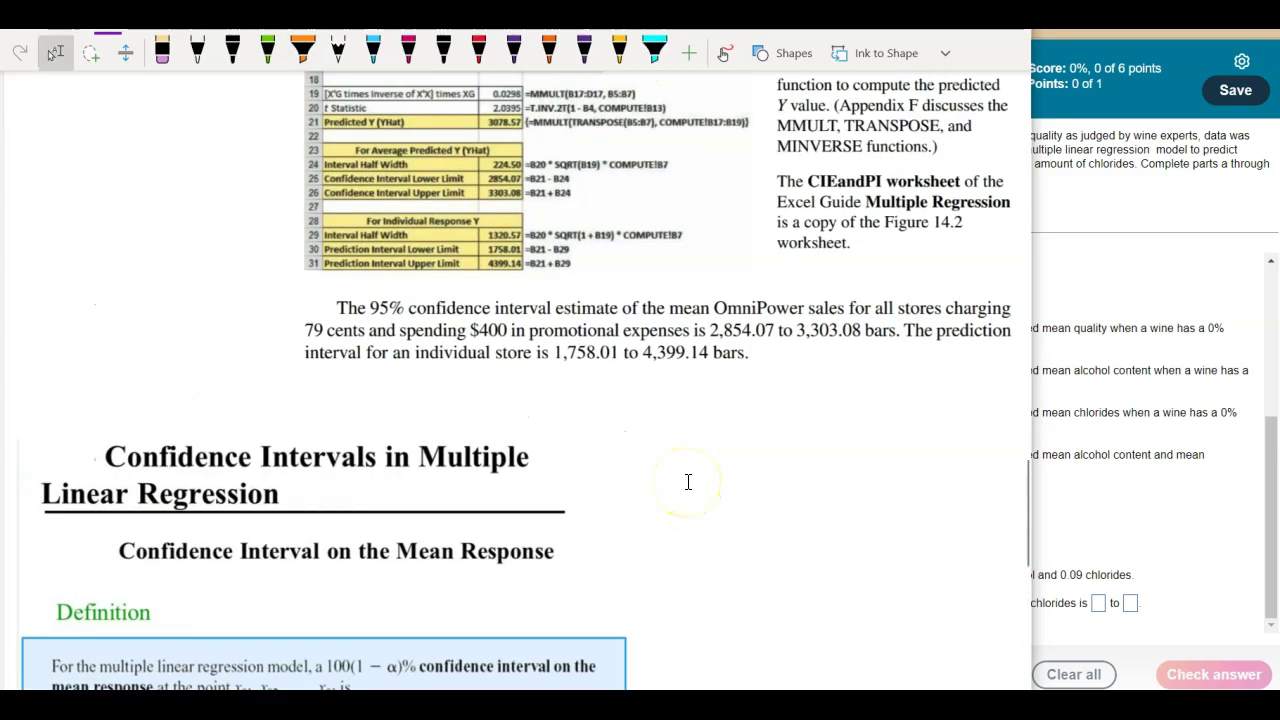
pyautogui.scroll(2, 688, 482)
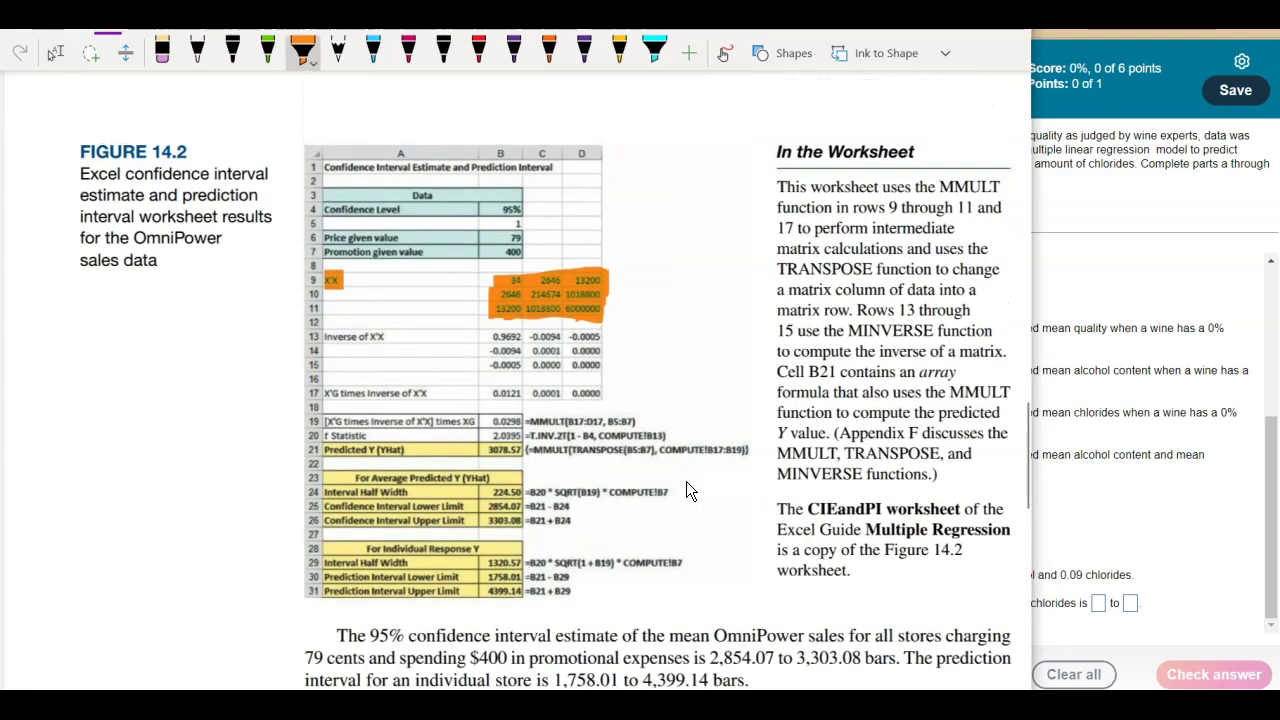
pyautogui.moveTo(488, 338)
pyautogui.mouseDown()
pyautogui.moveTo(598, 338)
pyautogui.moveTo(542, 362)
pyautogui.moveTo(490, 352)
pyautogui.moveTo(596, 349)
pyautogui.moveTo(486, 368)
pyautogui.mouseUp()
pyautogui.scroll(-5, 686, 490)
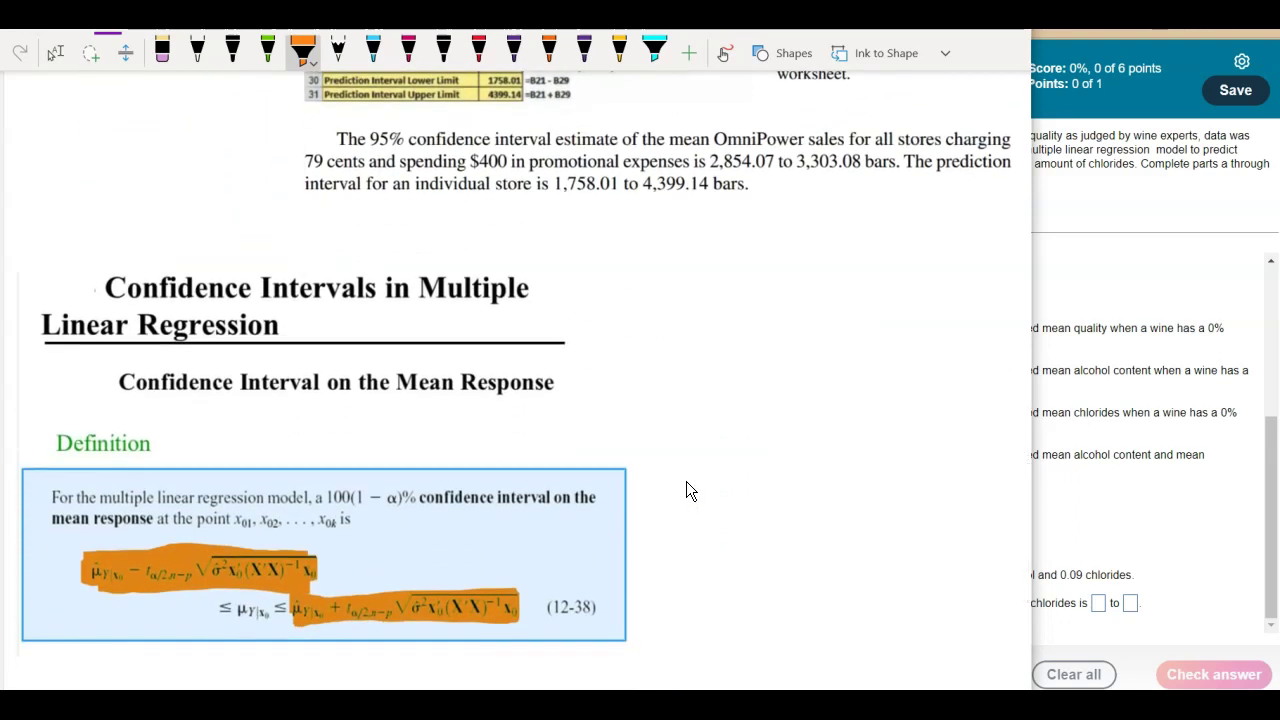
pyautogui.scroll(3, 687, 489)
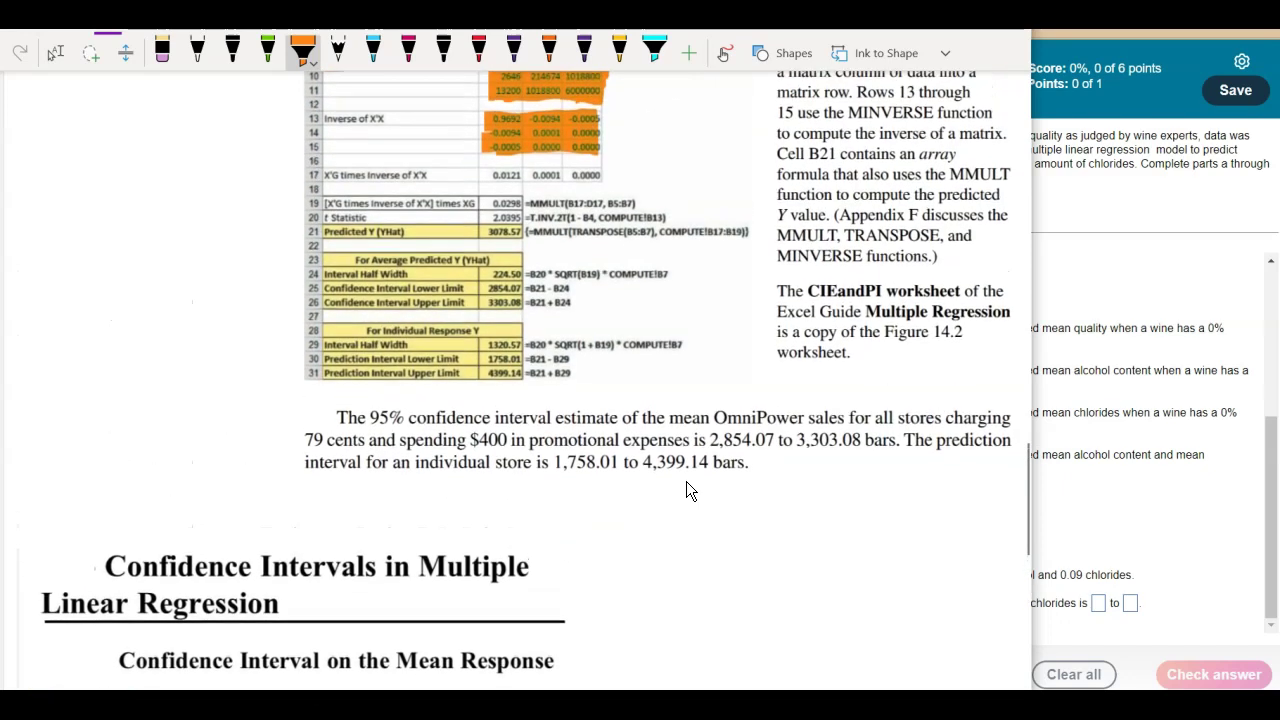
pyautogui.scroll(1, 686, 490)
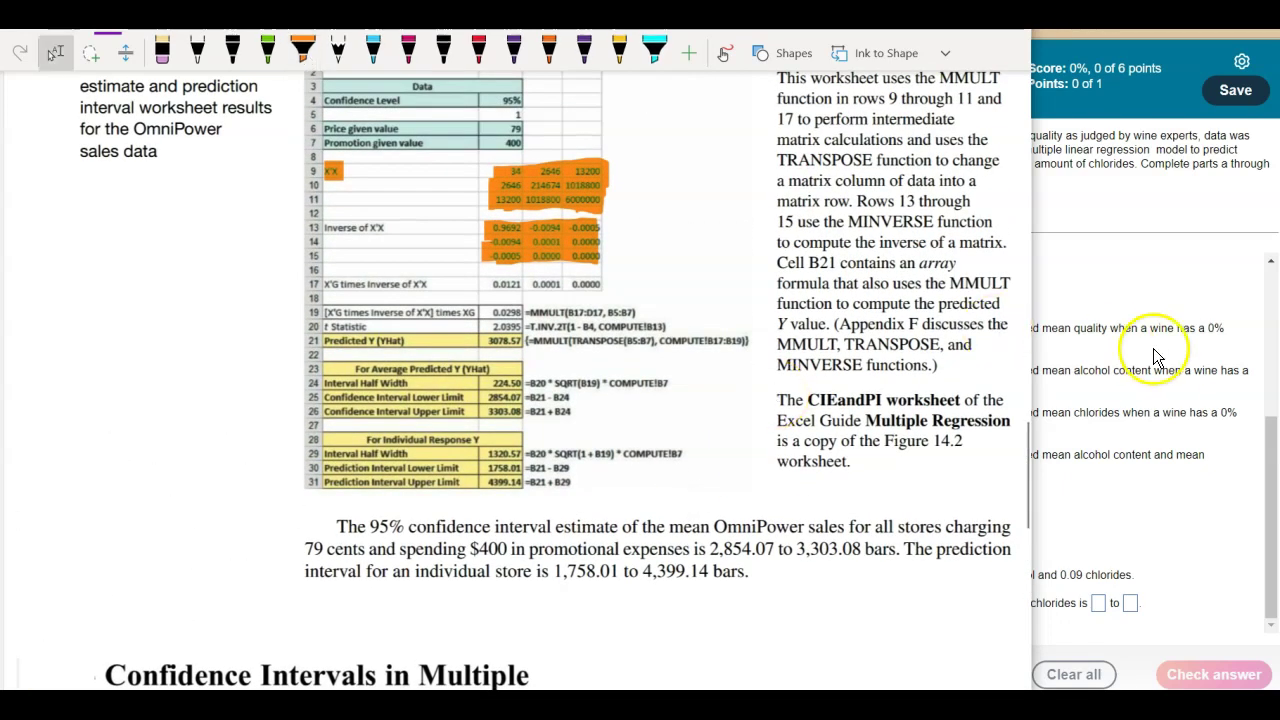
# Switch to the Excel workbook and enter the header X0 in B26 with the values 1, 10 and 0.09 below it.
pyautogui.click(1150, 283)
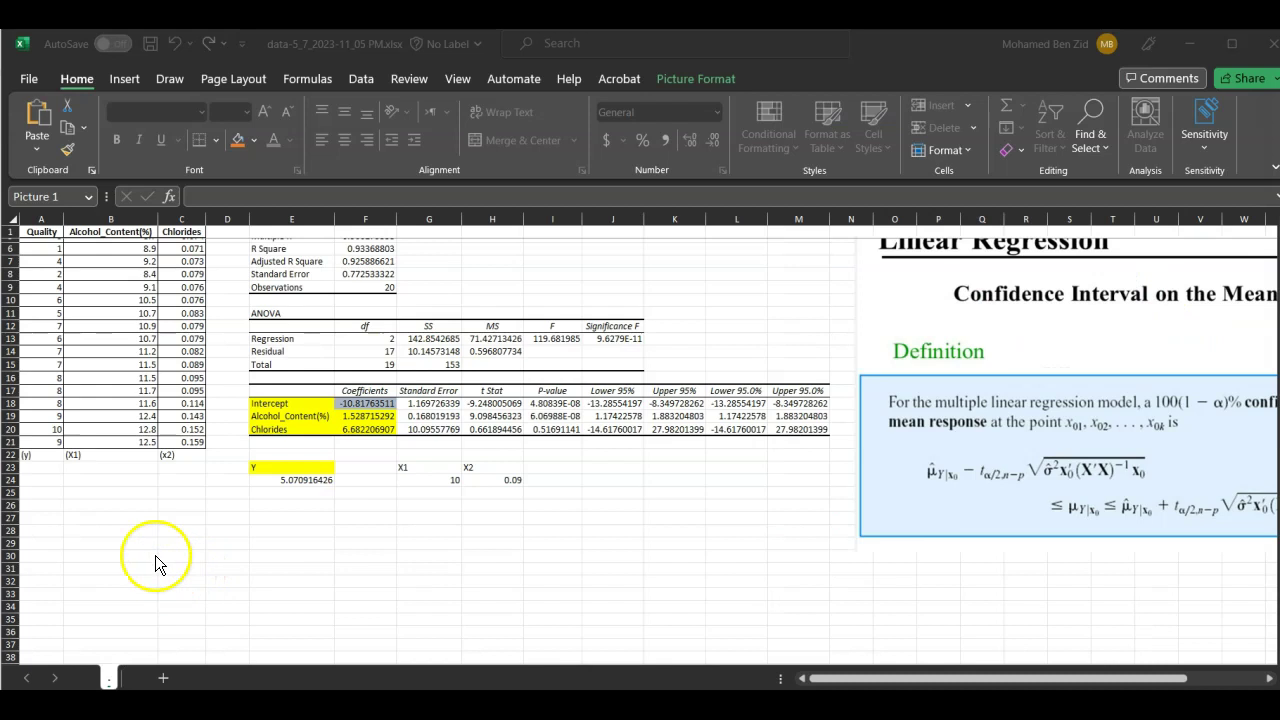
pyautogui.click(89, 506)
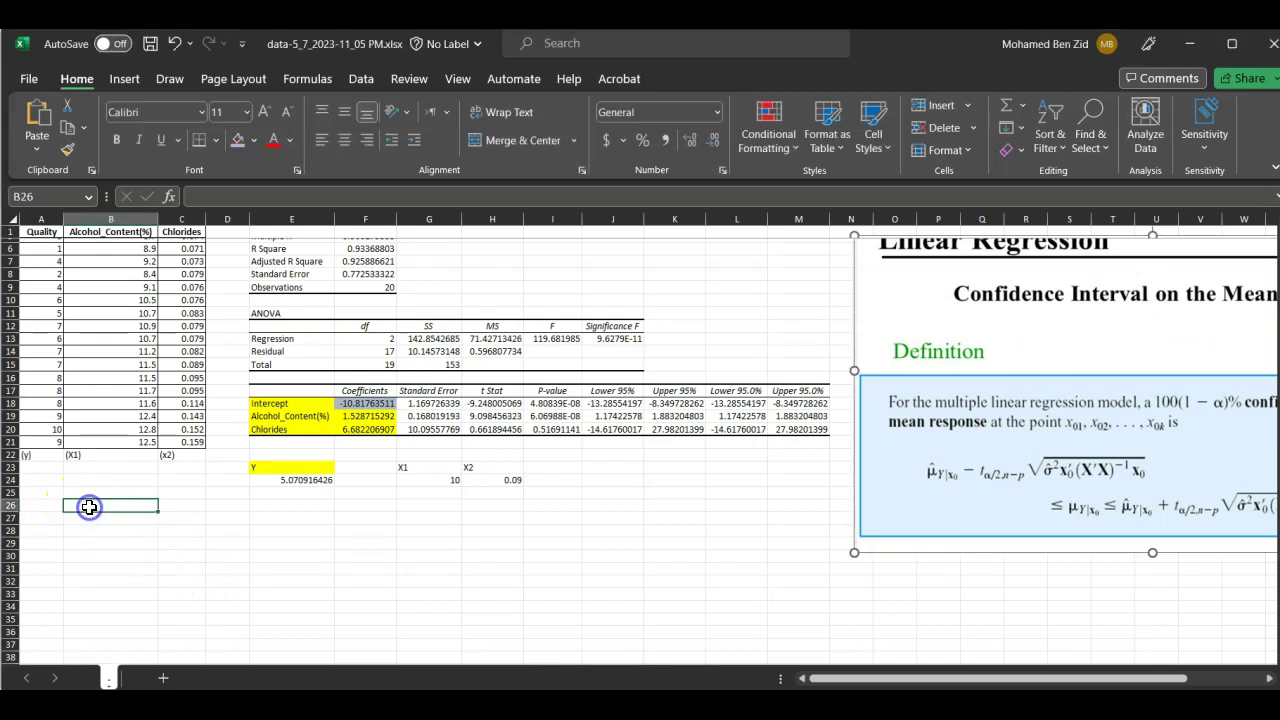
pyautogui.write('X0')
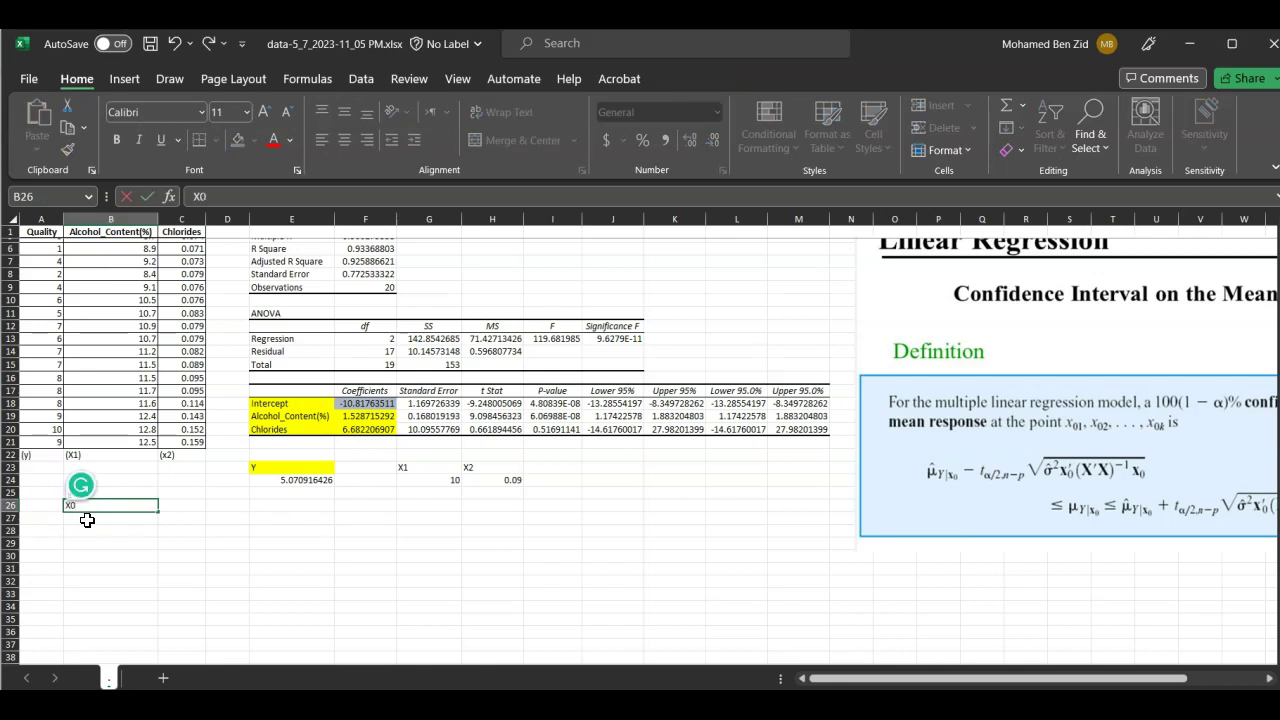
pyautogui.click(87, 520)
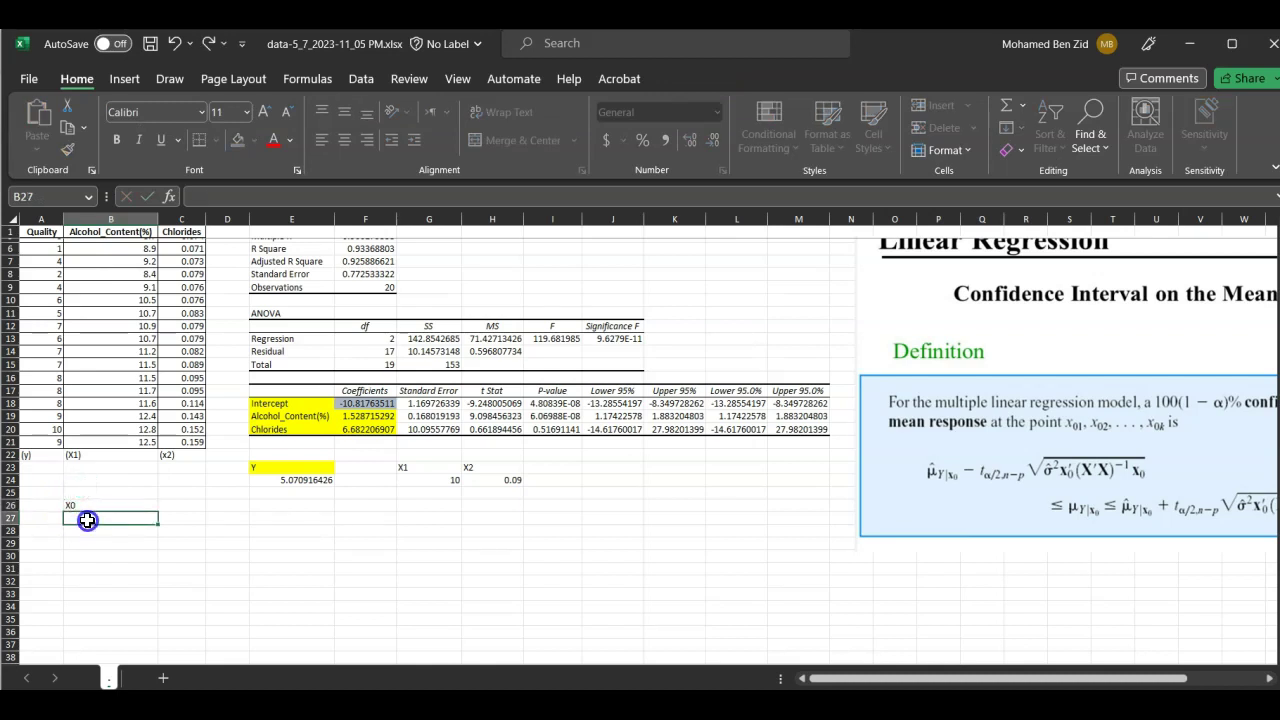
pyautogui.write('1')
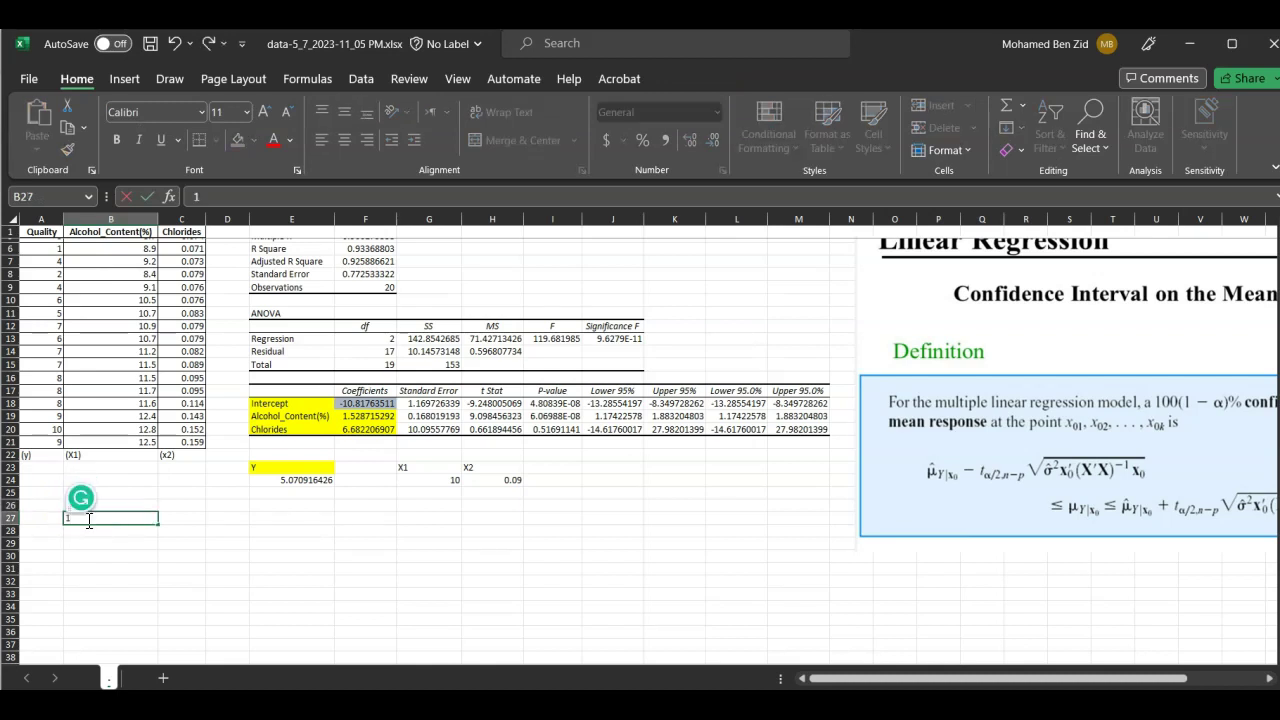
pyautogui.press('Return')
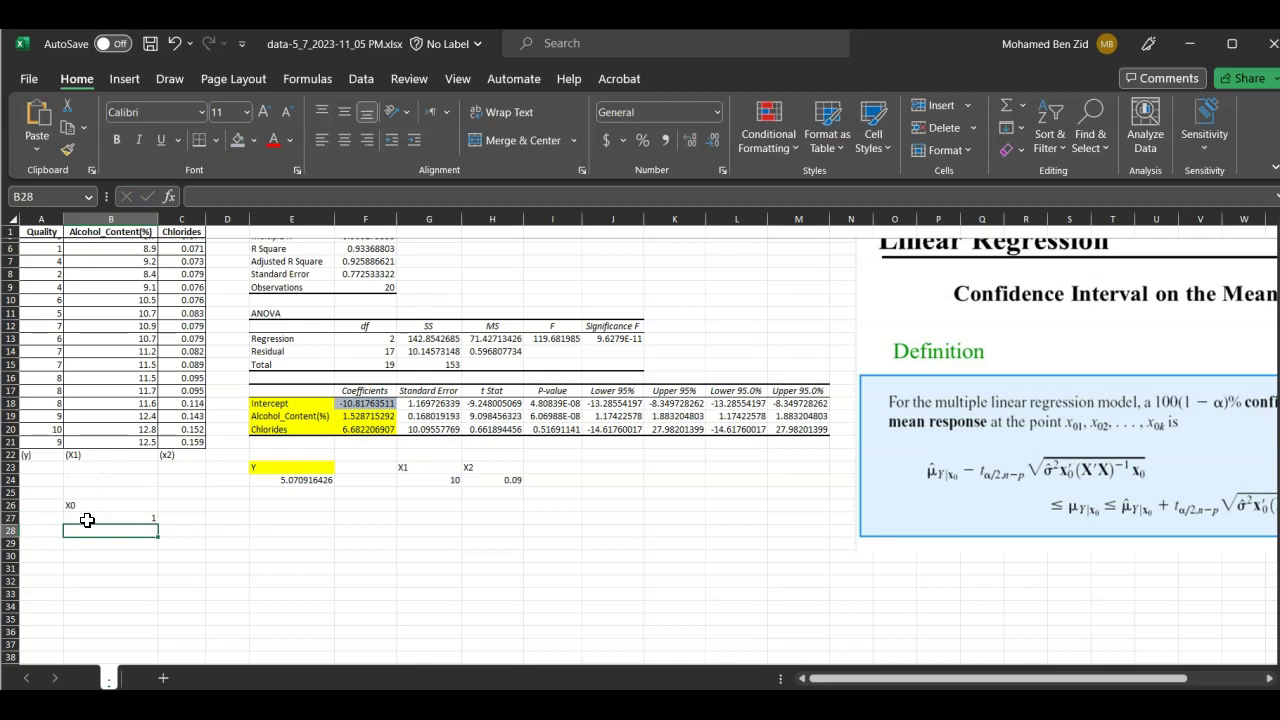
pyautogui.write('10')
pyautogui.press('Return')
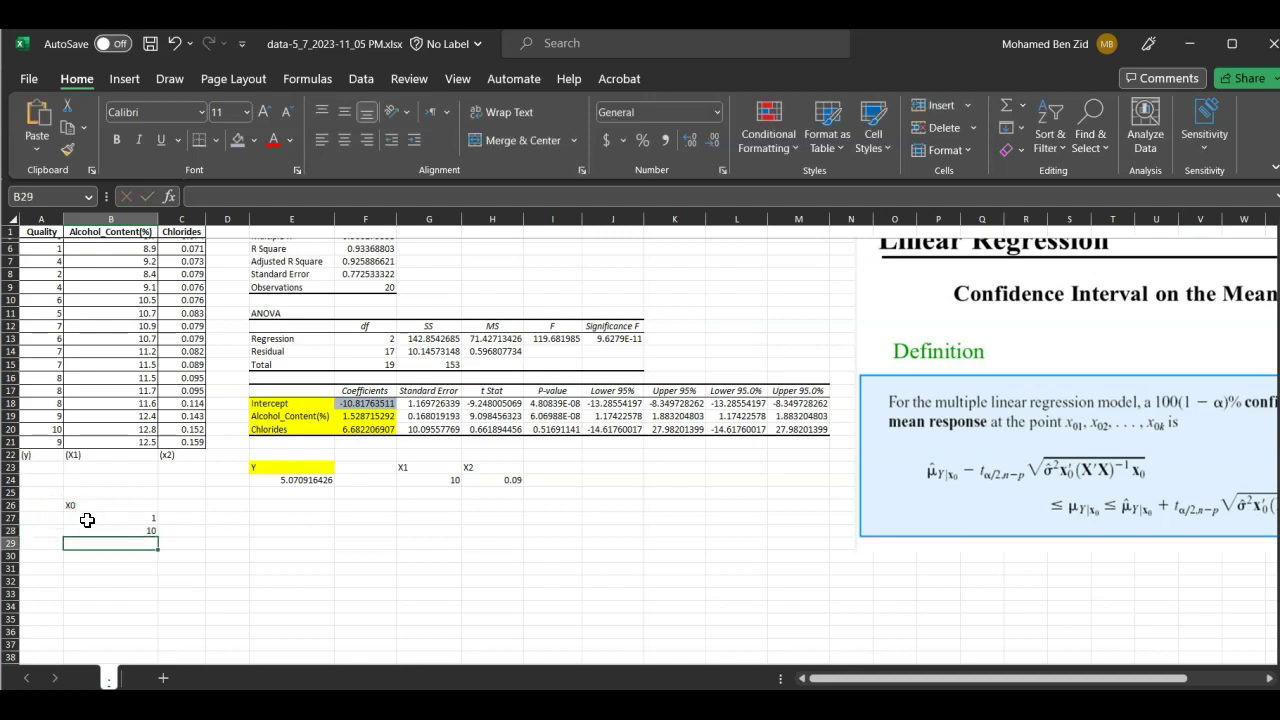
pyautogui.write('0.09')
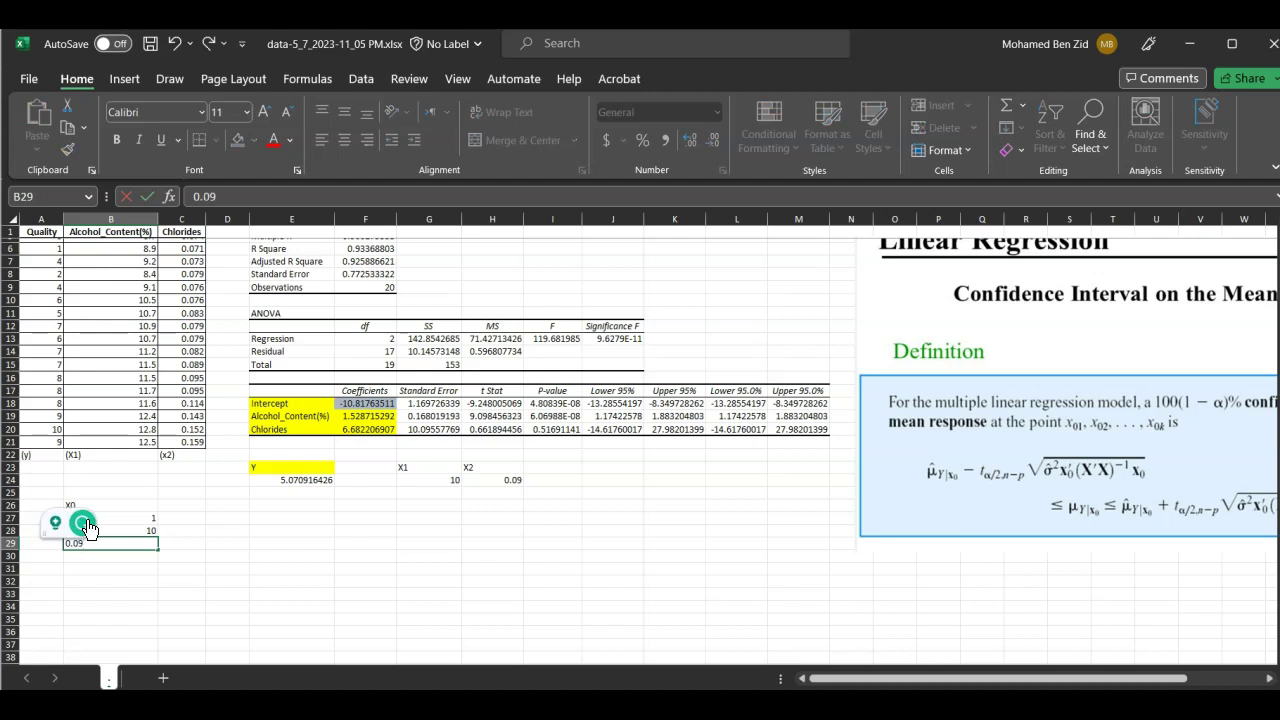
pyautogui.press('Return')
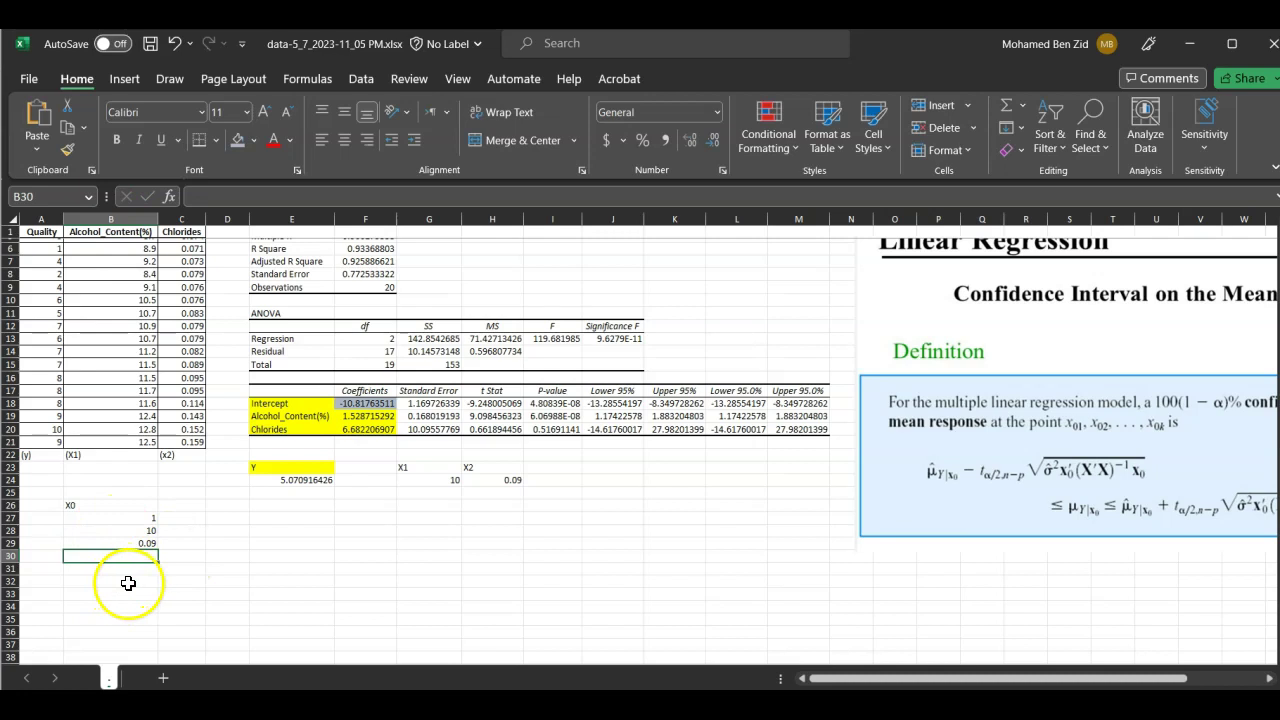
# Copy the regression Coefficients column with its header to D26:D29 and fit column D's width to its contents.
pyautogui.click(224, 505)
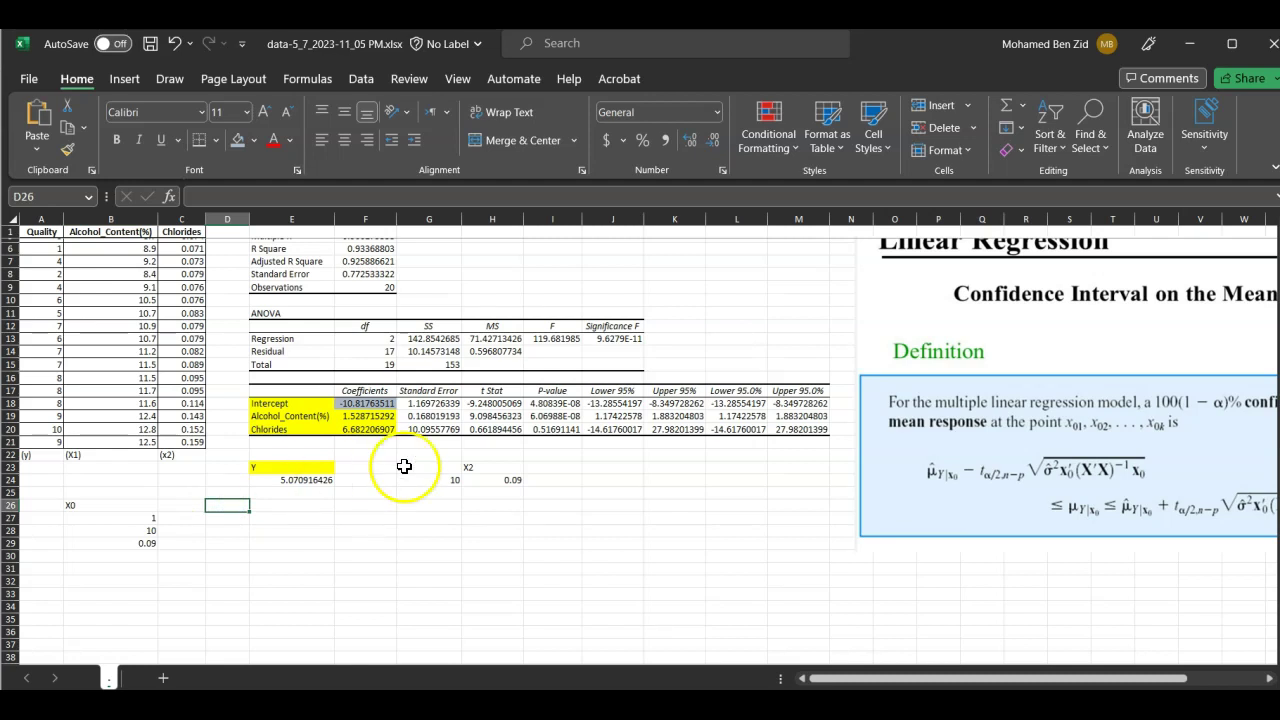
pyautogui.click(366, 393)
pyautogui.moveTo(366, 397); pyautogui.dragTo(366, 428)
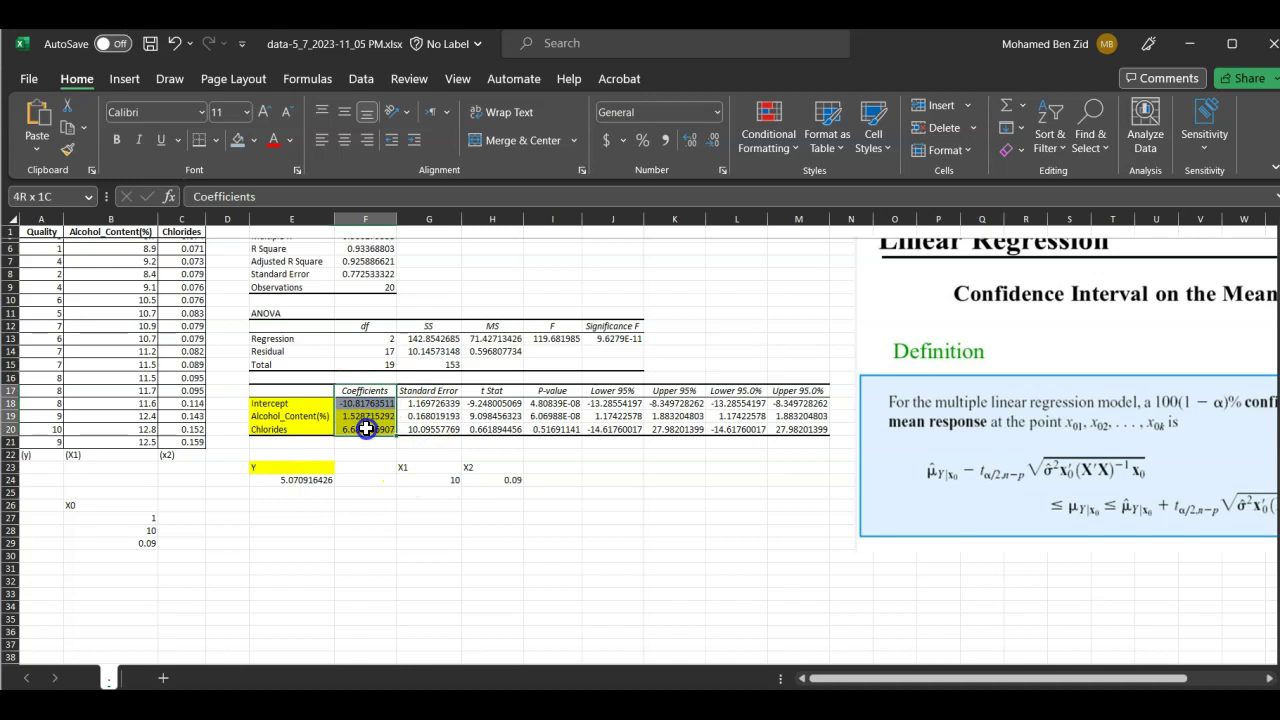
pyautogui.hotkey('ctrl', 'c')
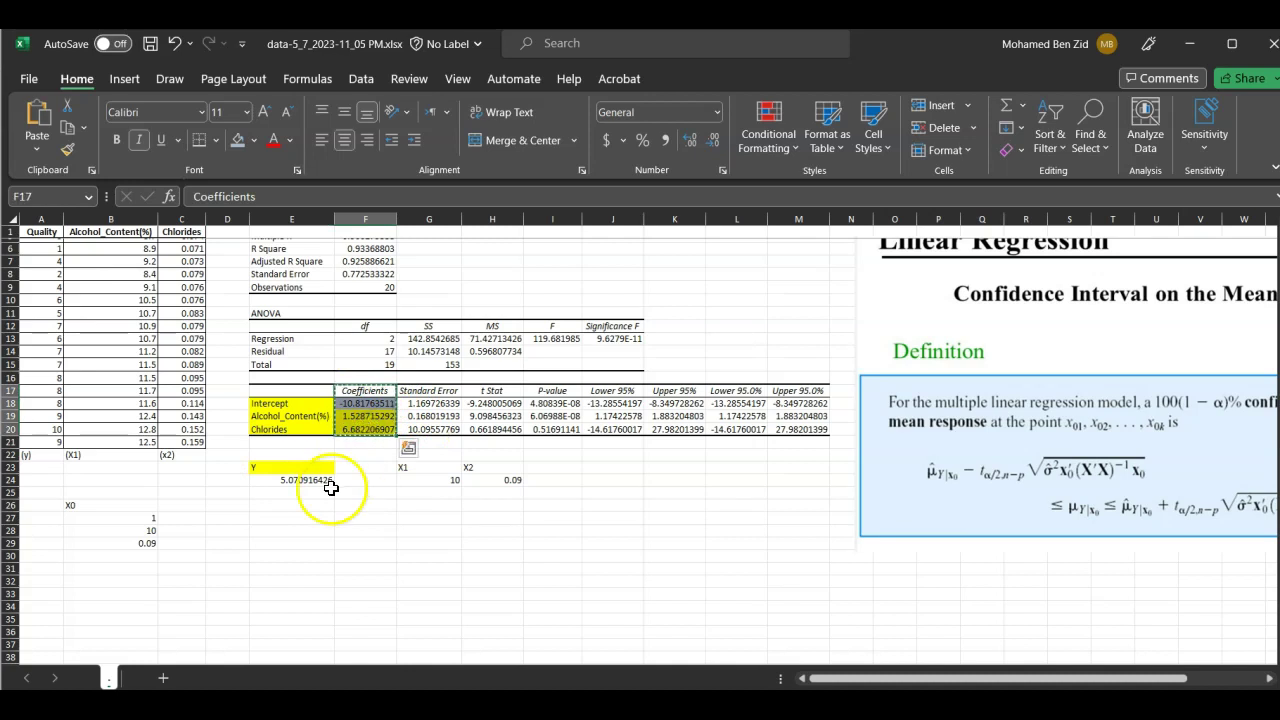
pyautogui.click(229, 508)
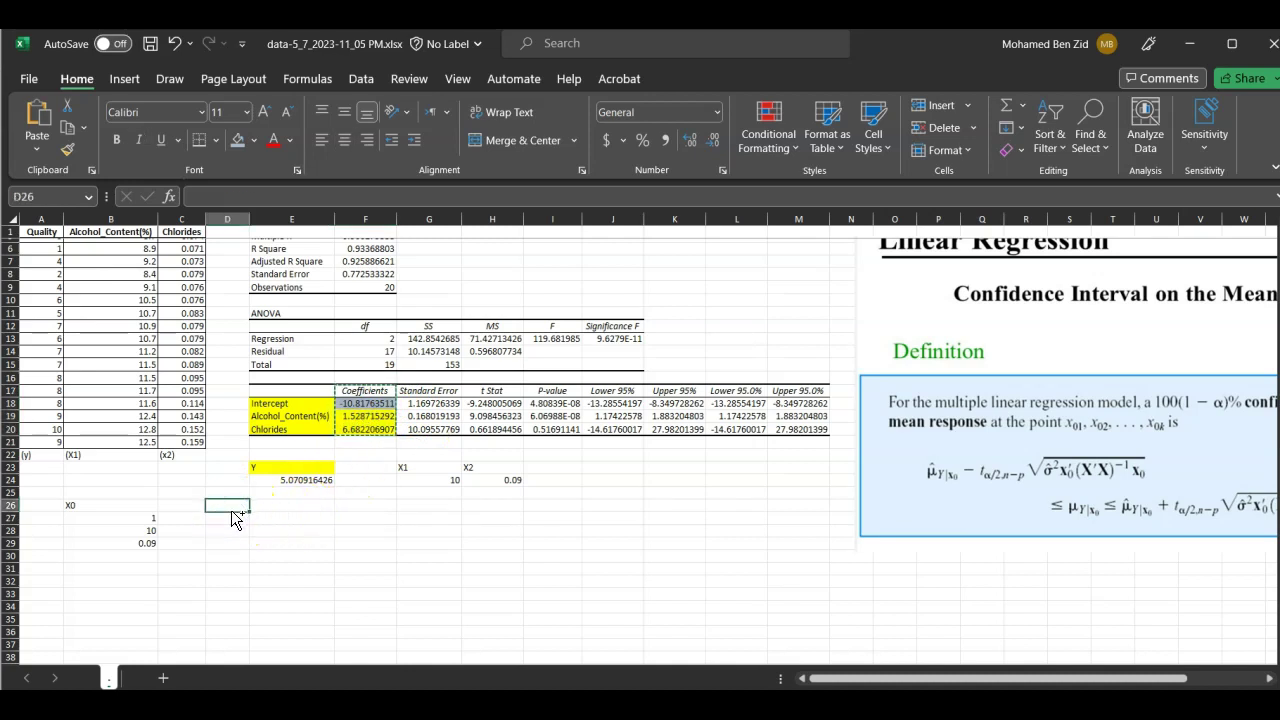
pyautogui.hotkey('ctrl', 'v')
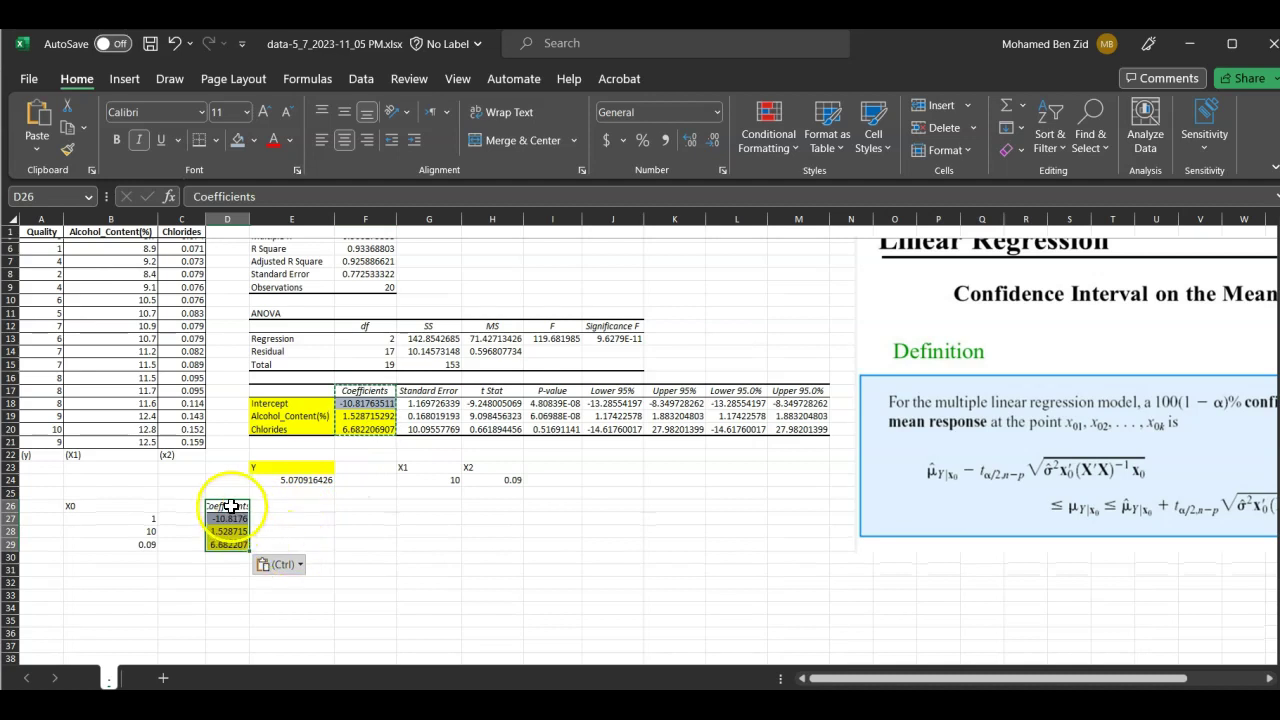
pyautogui.click(232, 220)
pyautogui.doubleClick(257, 220)
# Change the copied coefficients header in D26 to "(b) Coefficients".
pyautogui.scroll(5, 286, 506)
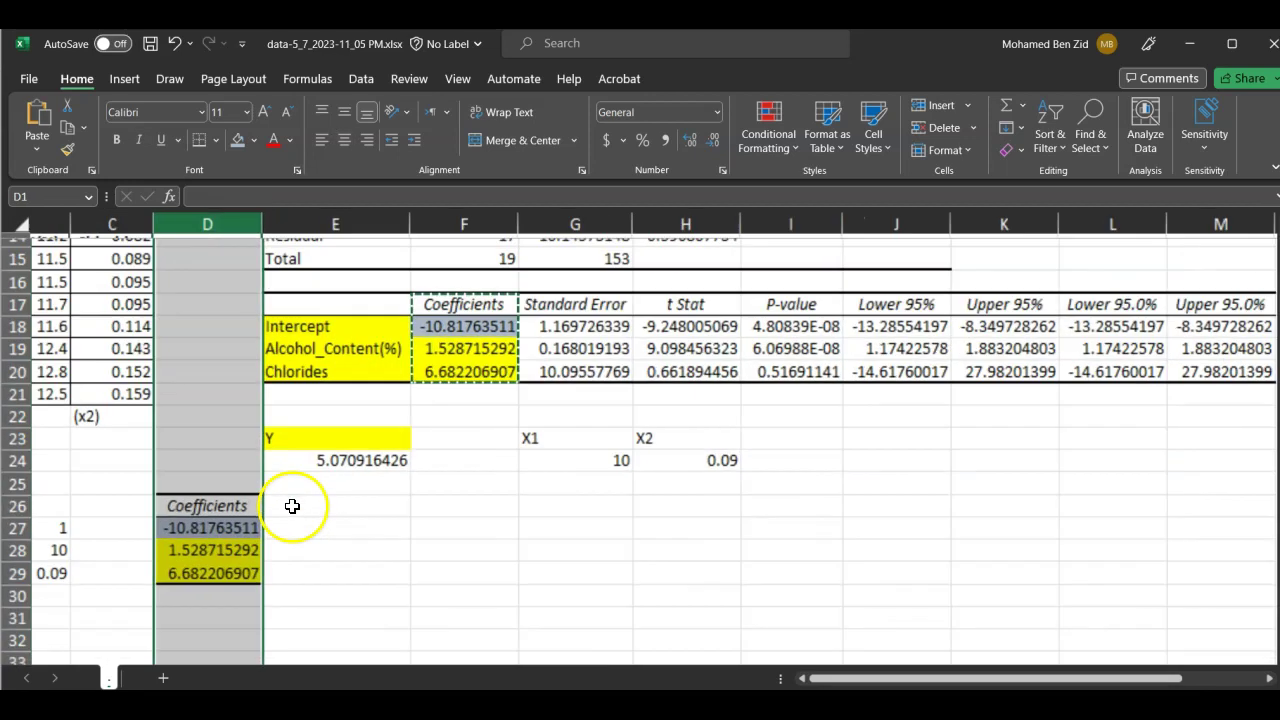
pyautogui.click(411, 427)
pyautogui.doubleClick(411, 427)
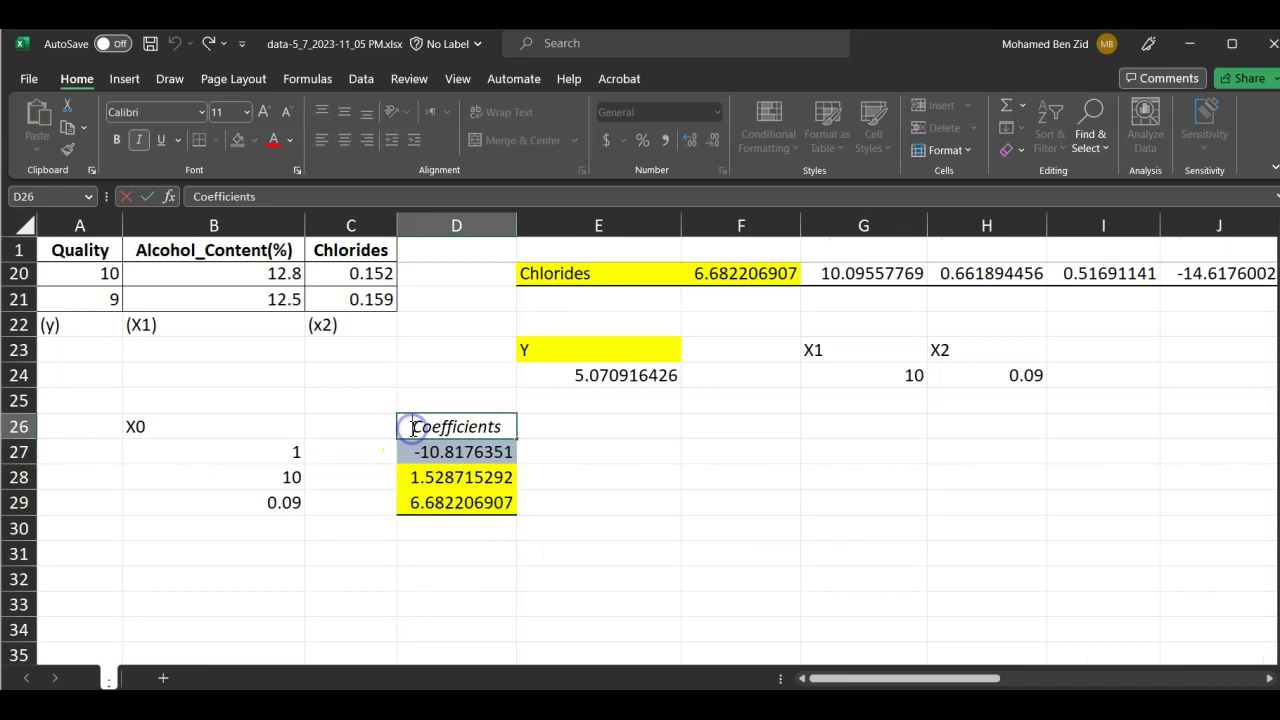
pyautogui.write('(b)')
pyautogui.click(600, 528)
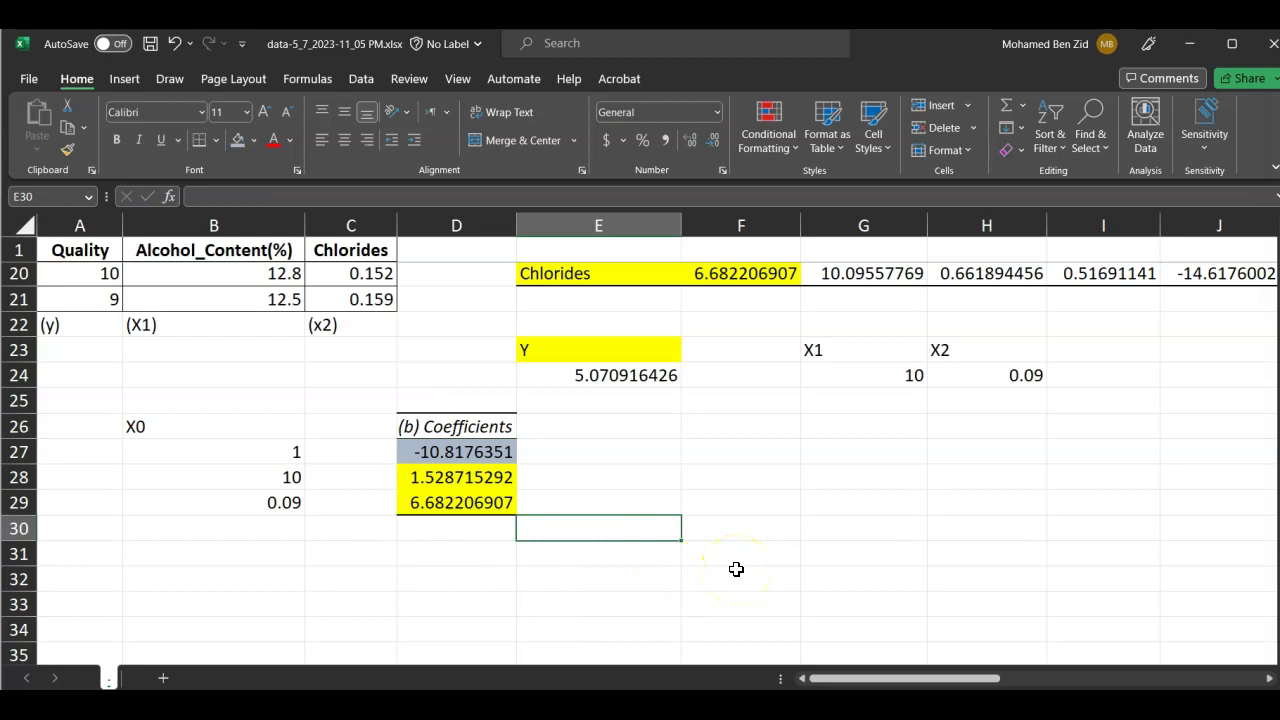
# Change the predicted-value label in E23 to "Y hat".
pyautogui.click(536, 348)
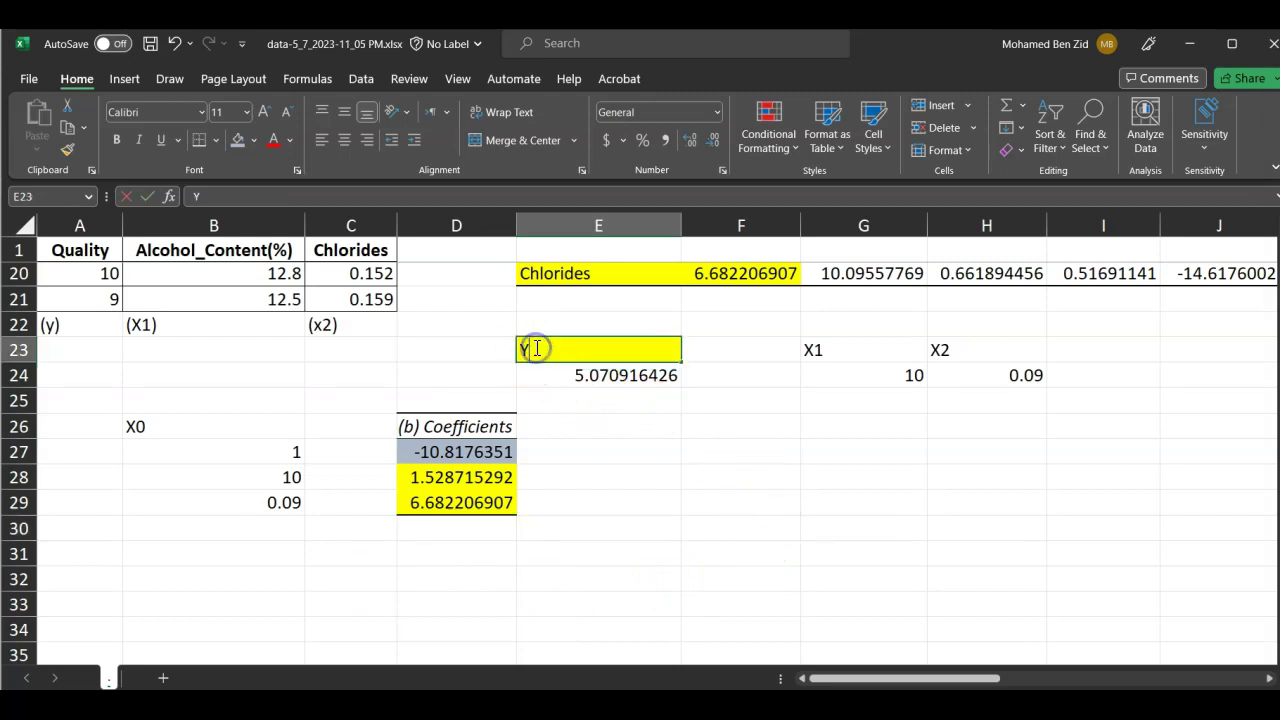
pyautogui.doubleClick(536, 348)
pyautogui.write('hat')
pyautogui.click(537, 350)
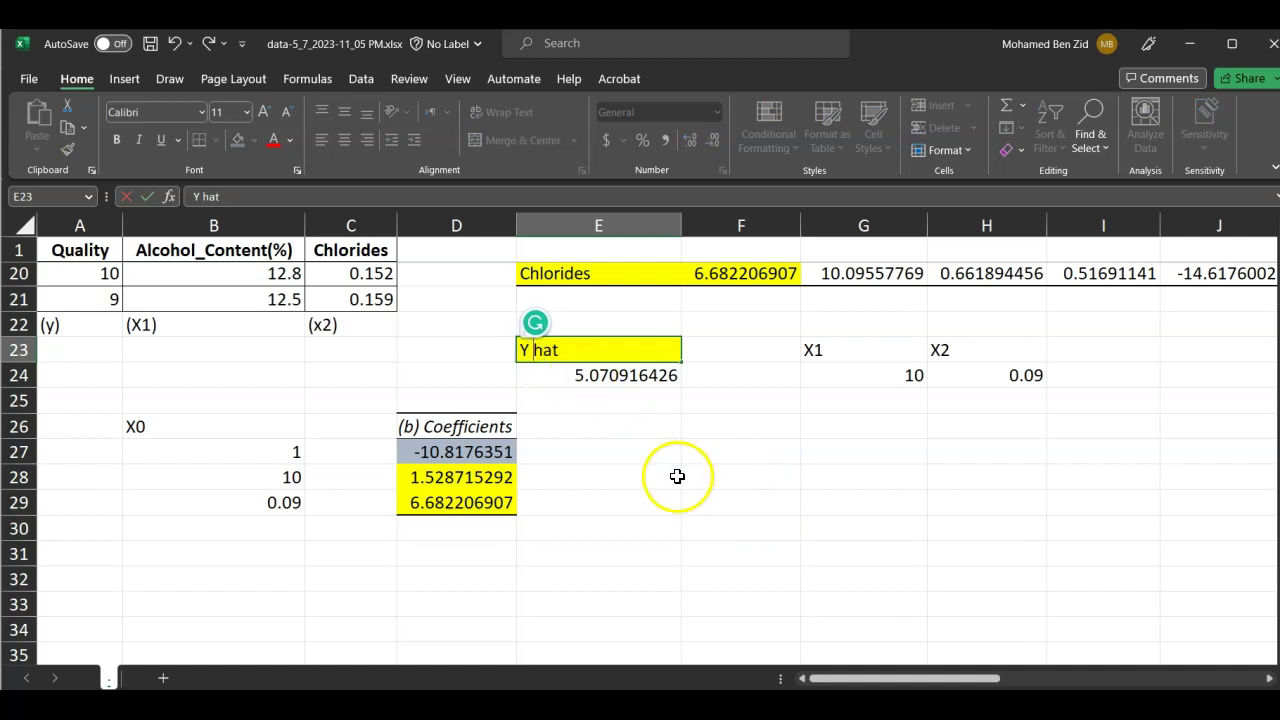
pyautogui.click(709, 425)
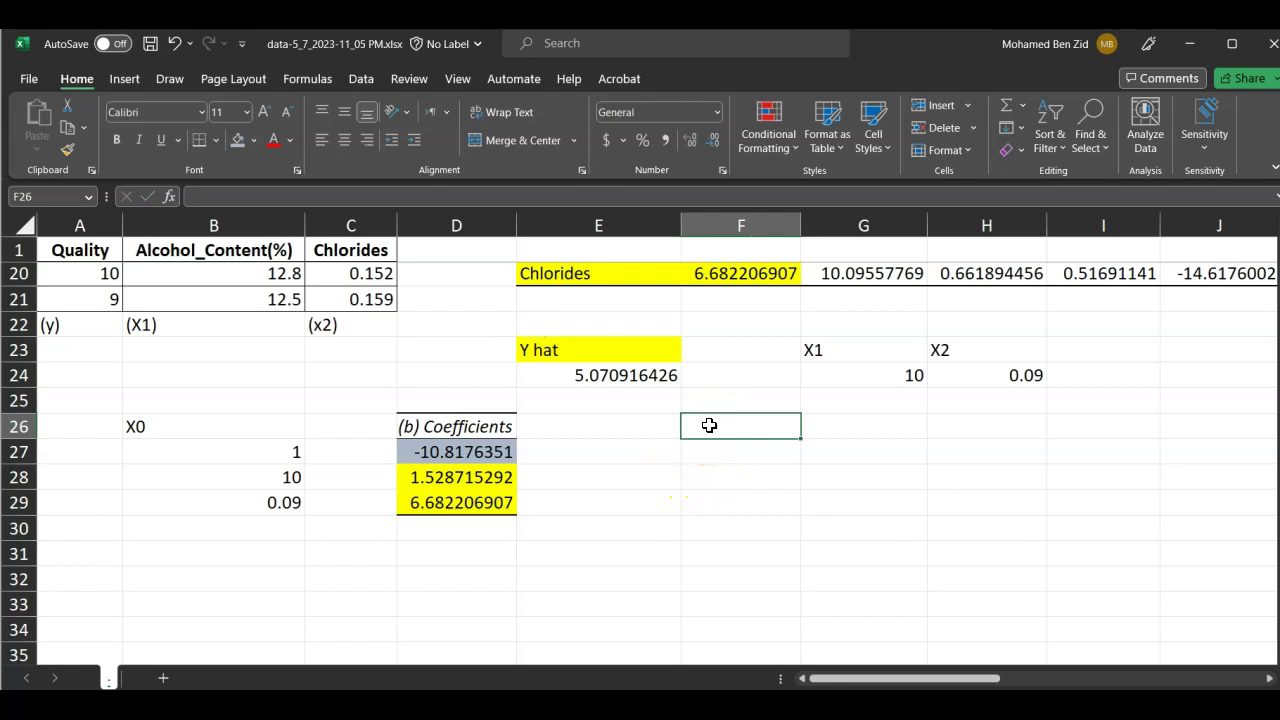
# Label F26 "Y hat" and compute the prediction in F27 with =MMULT(TRANSPOSE(B27:B29),D27:D29).
pyautogui.write('y')
pyautogui.click(727, 456)
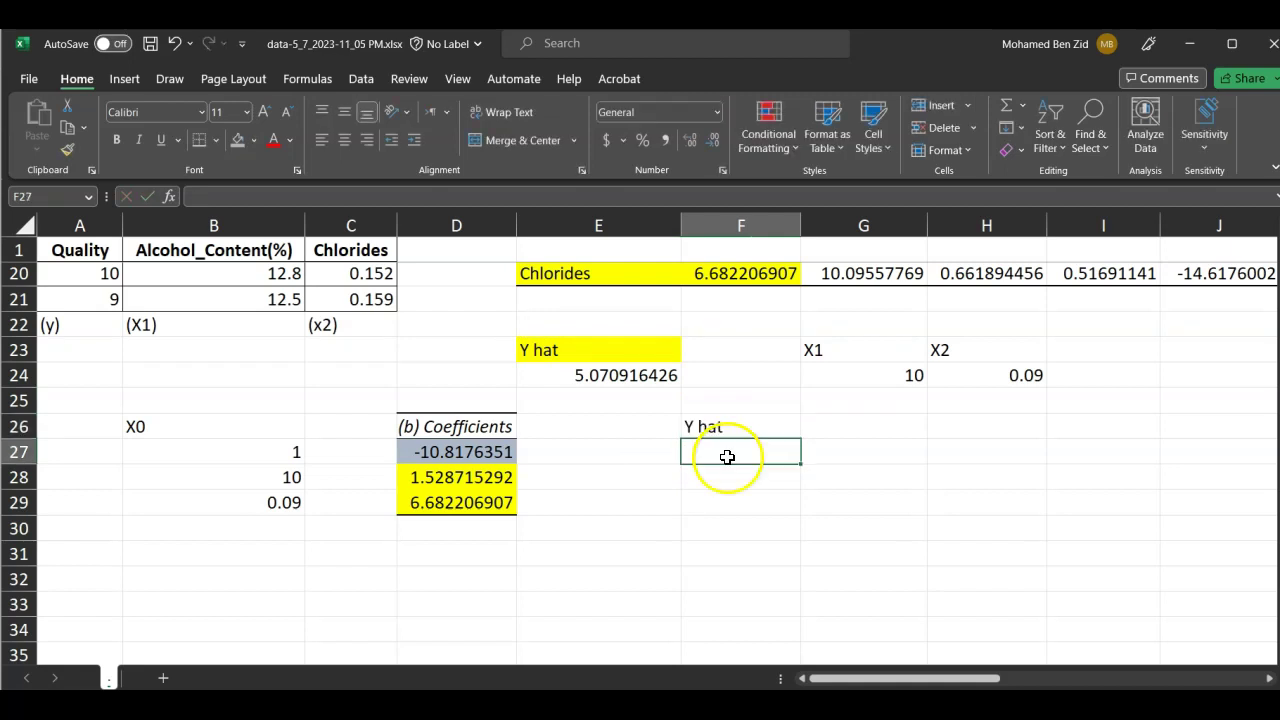
pyautogui.write('=')
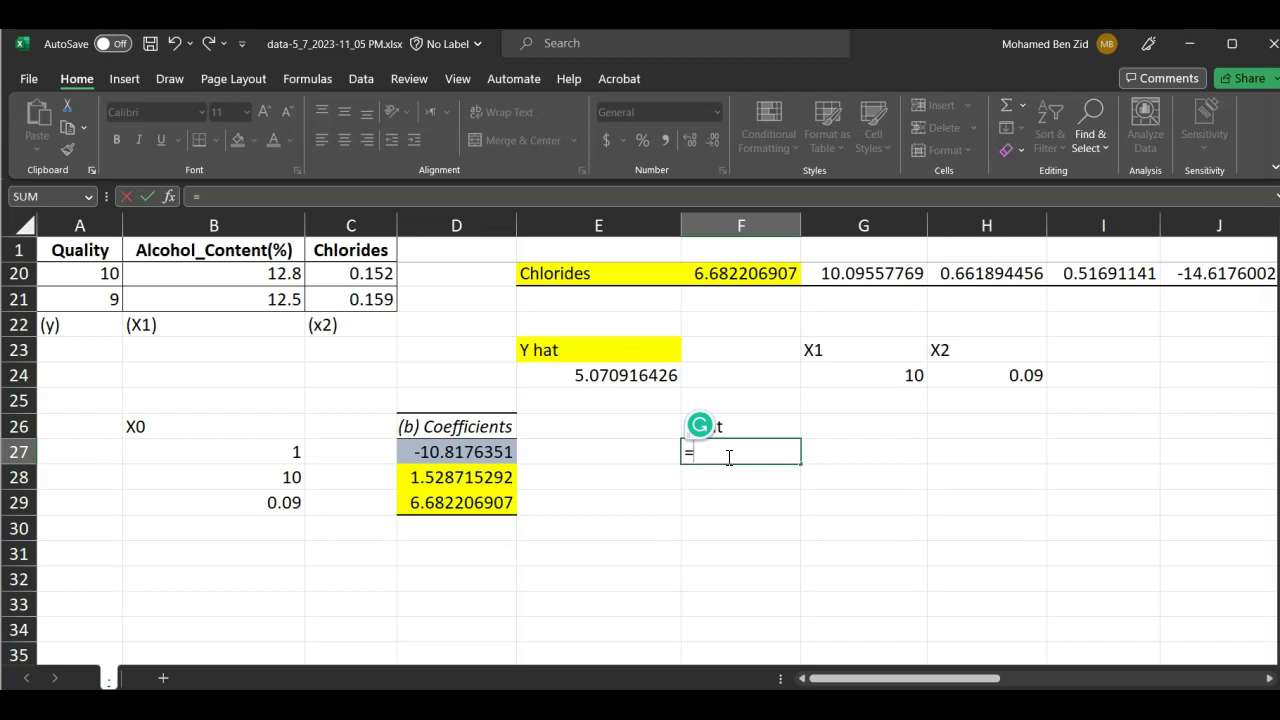
pyautogui.write('mu')
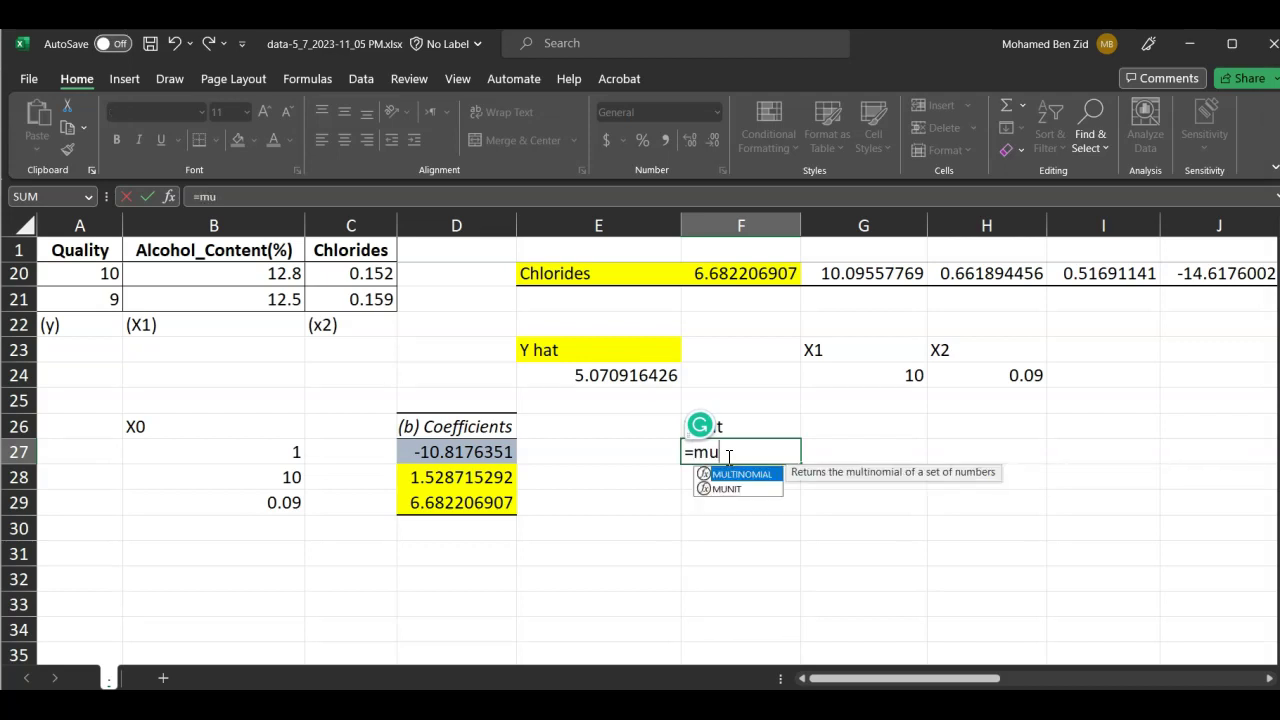
pyautogui.press('BackSpace')
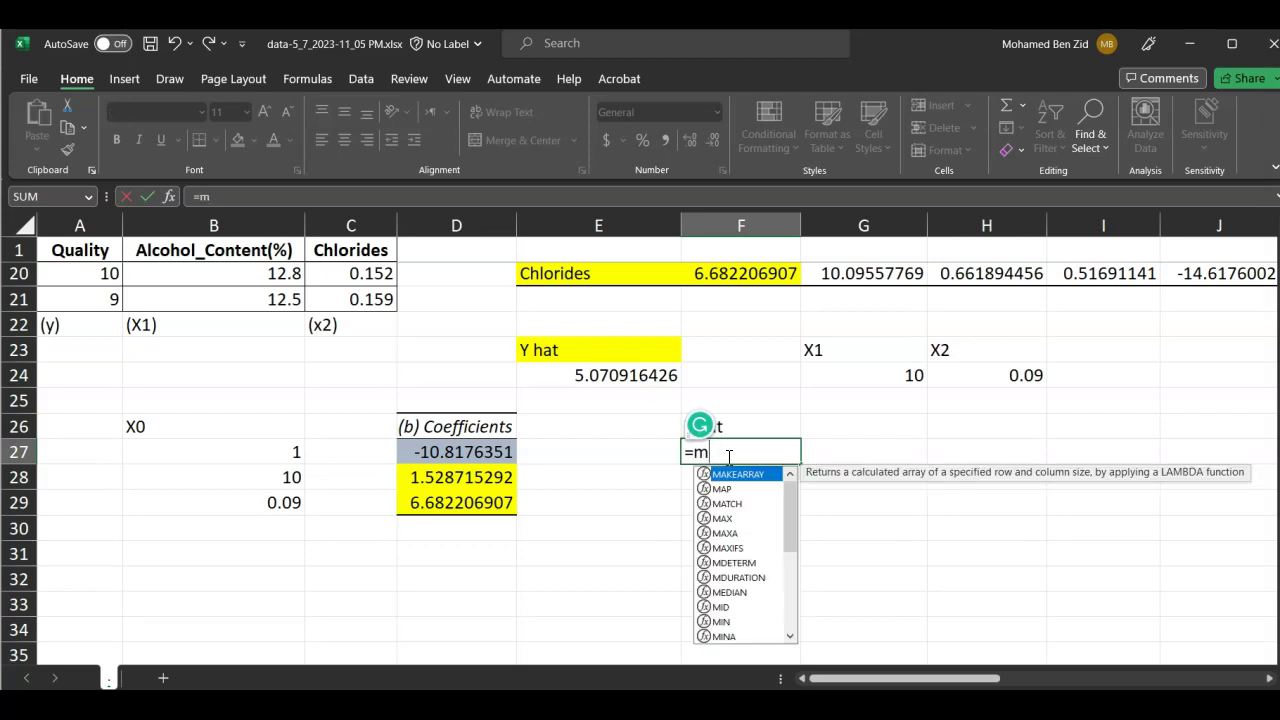
pyautogui.write('m')
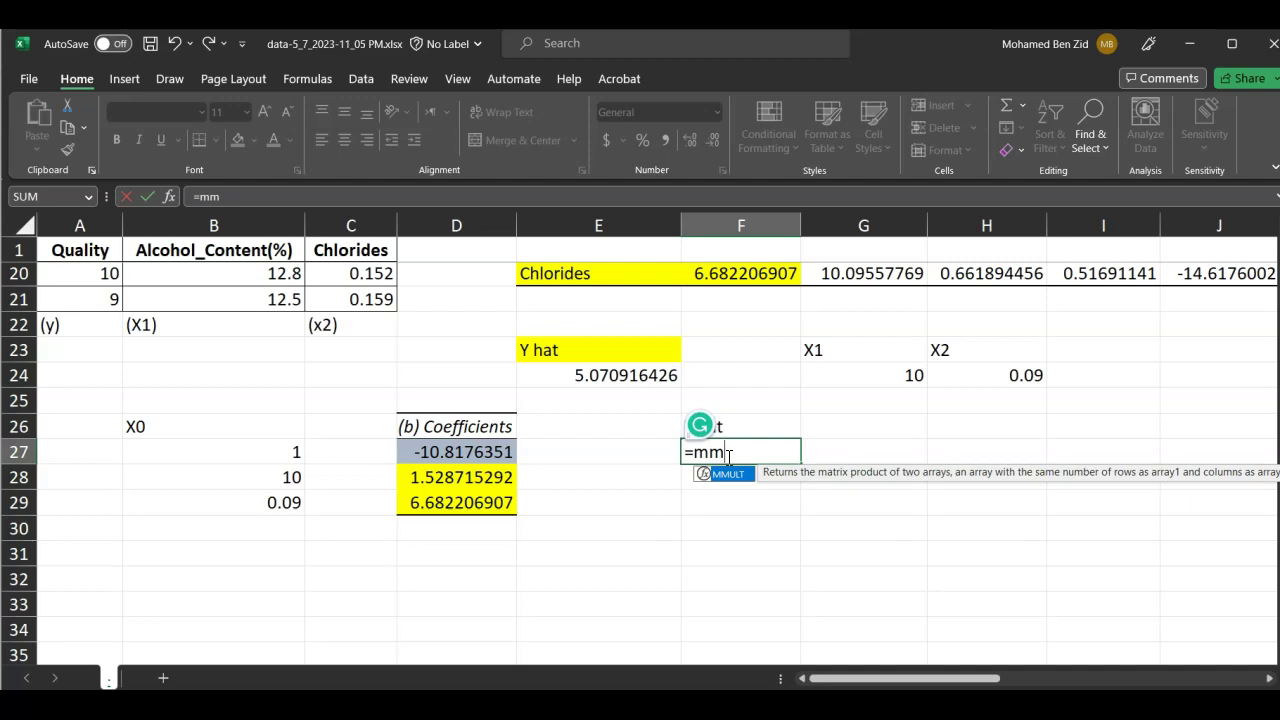
pyautogui.press('Tab')
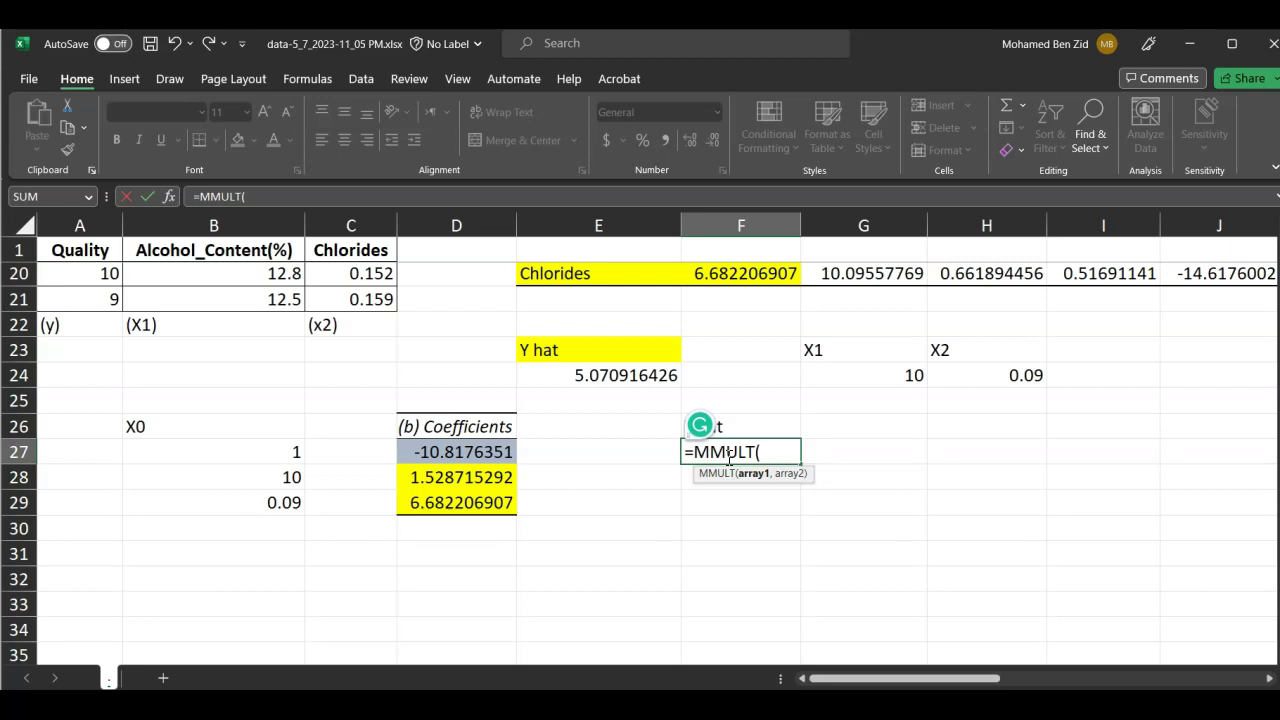
pyautogui.write('TRANSPOSE(')
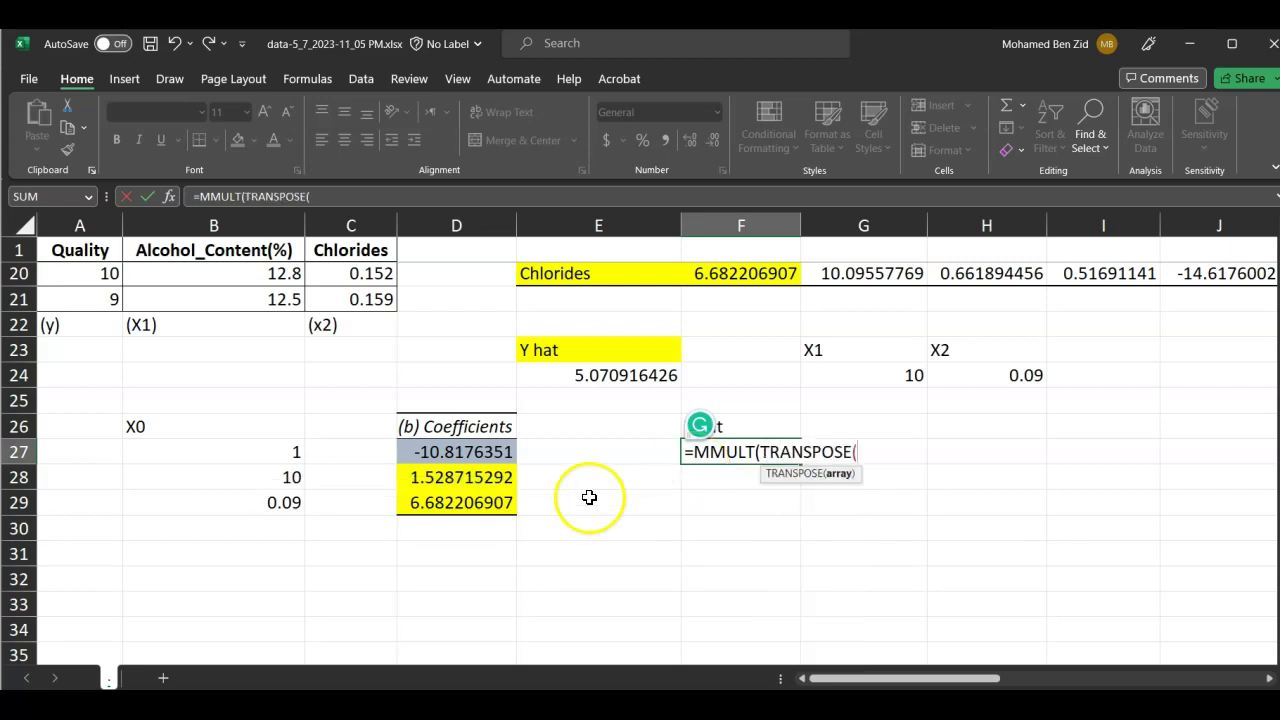
pyautogui.moveTo(271, 452); pyautogui.dragTo(271, 502)
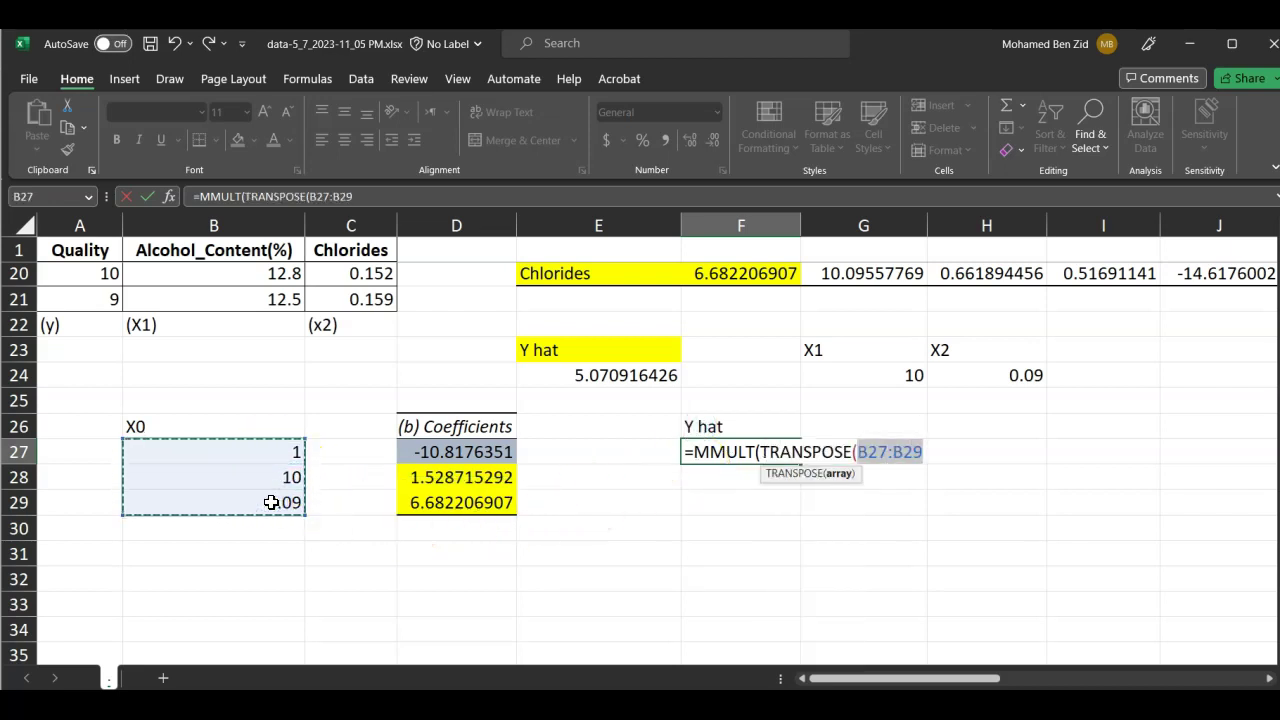
pyautogui.write('),')
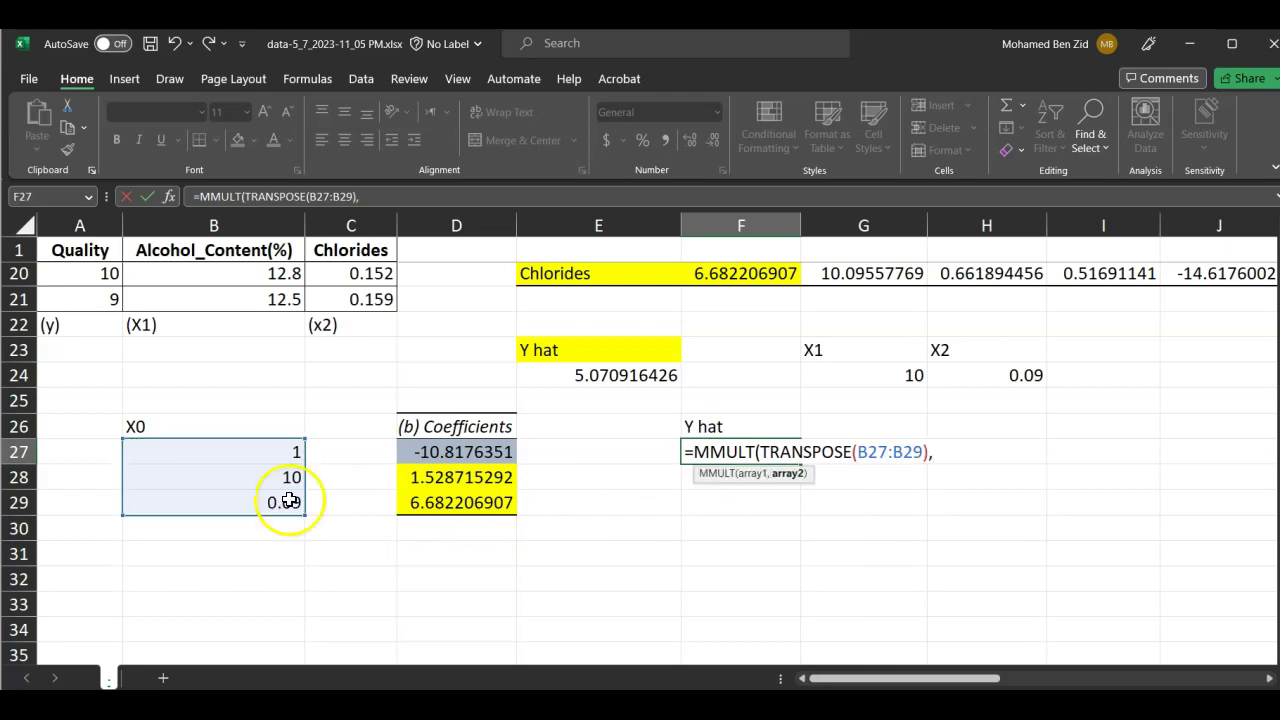
pyautogui.moveTo(461, 457); pyautogui.dragTo(452, 502)
pyautogui.write(')')
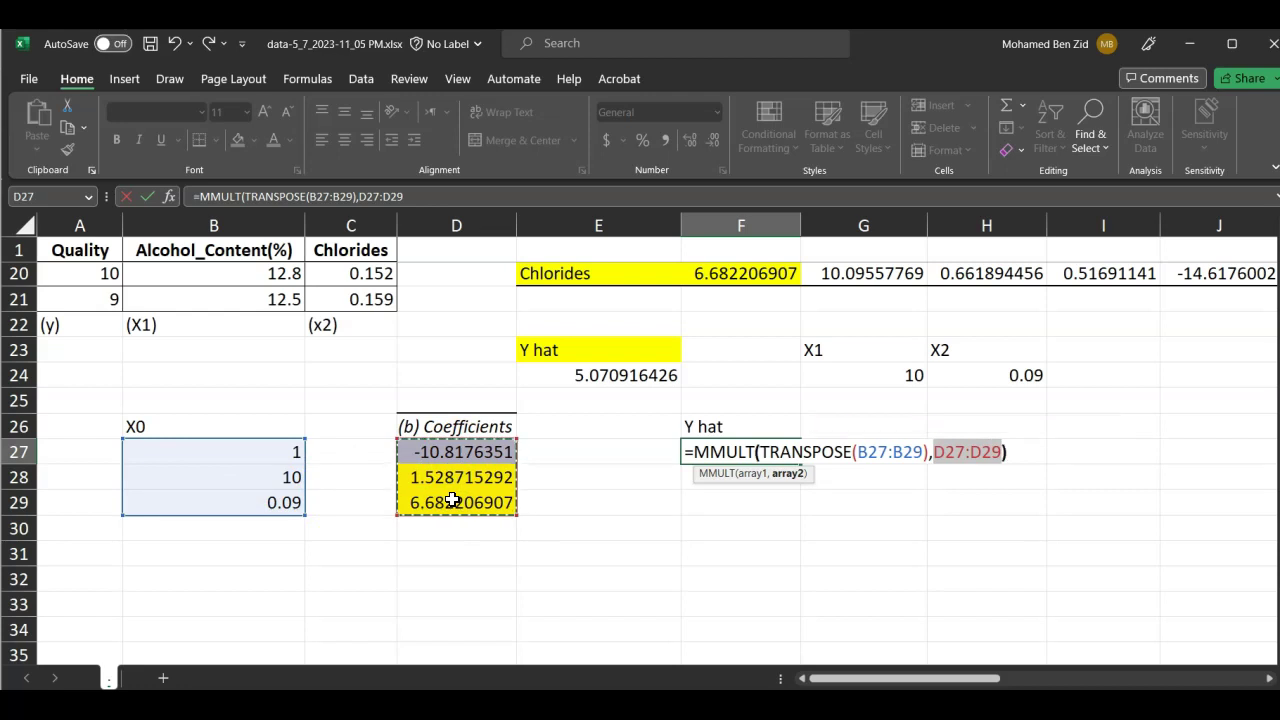
pyautogui.press('Return')
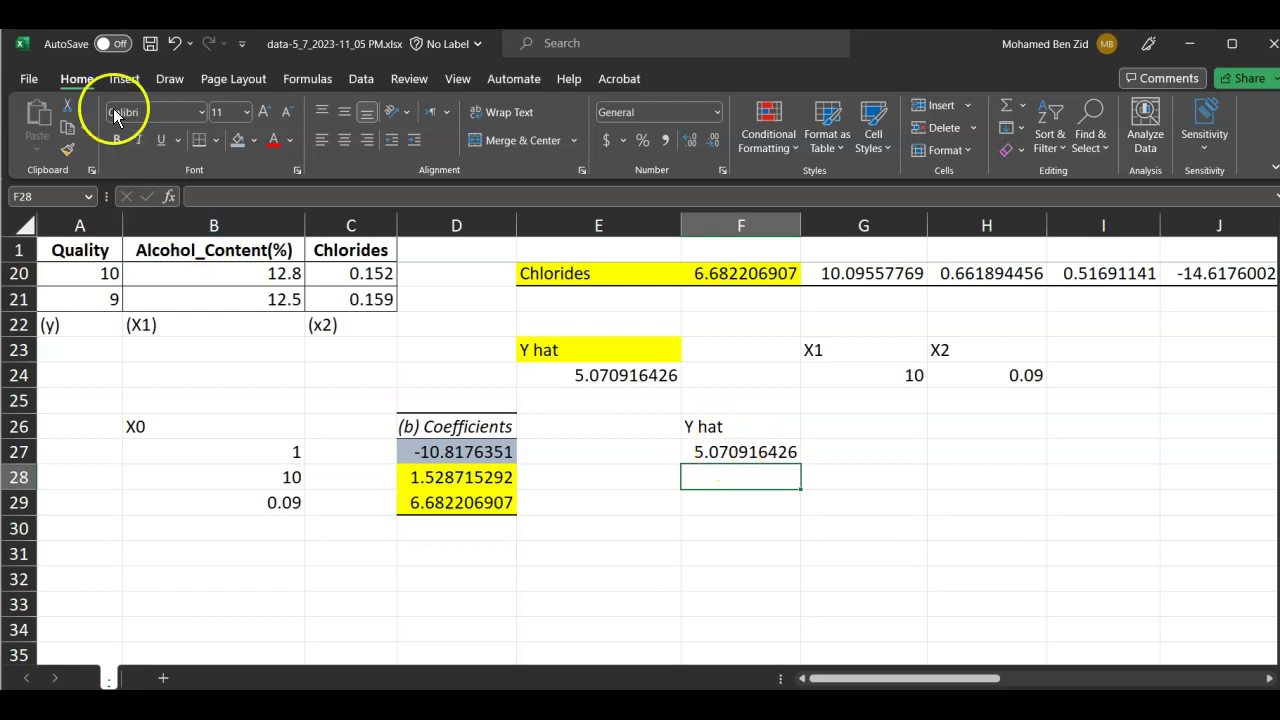
# Paste the copied picture of the mean-response confidence interval formula beside the Y hat calculation.
pyautogui.hotkey('ctrl', 'v')
pyautogui.hscroll(4, 1001, 575)
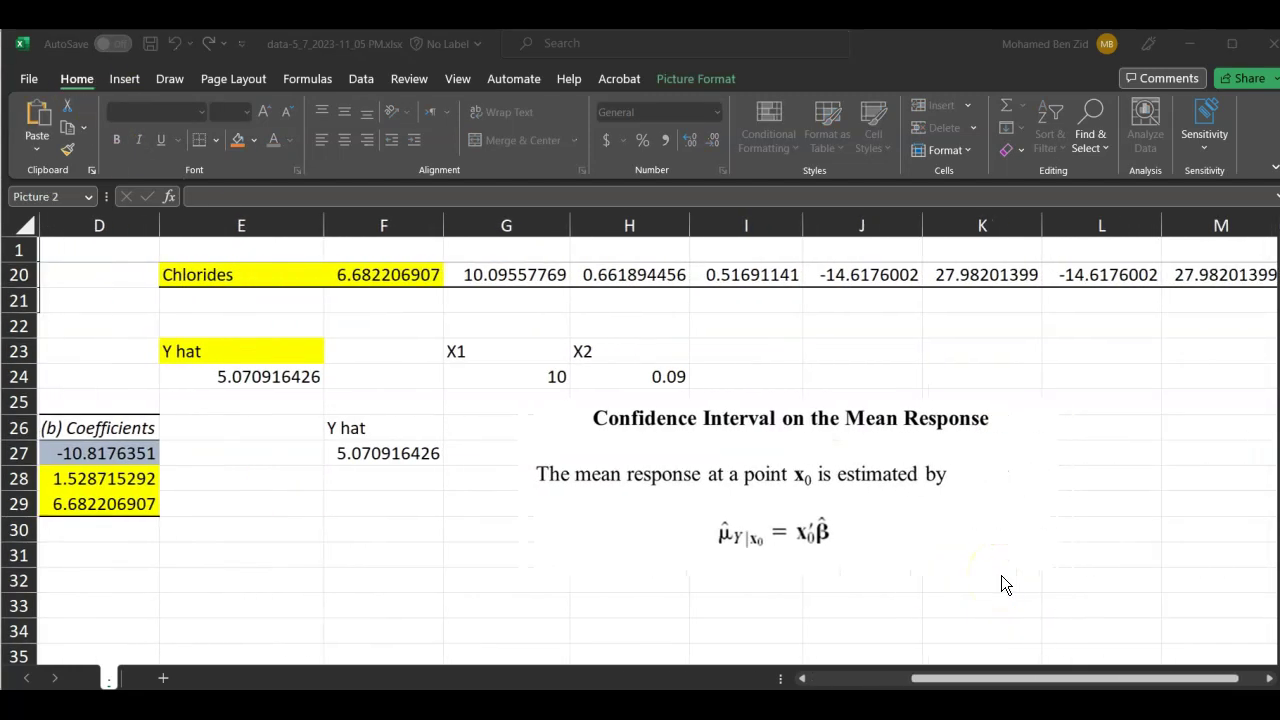
pyautogui.hscroll(-2, 1001, 575)
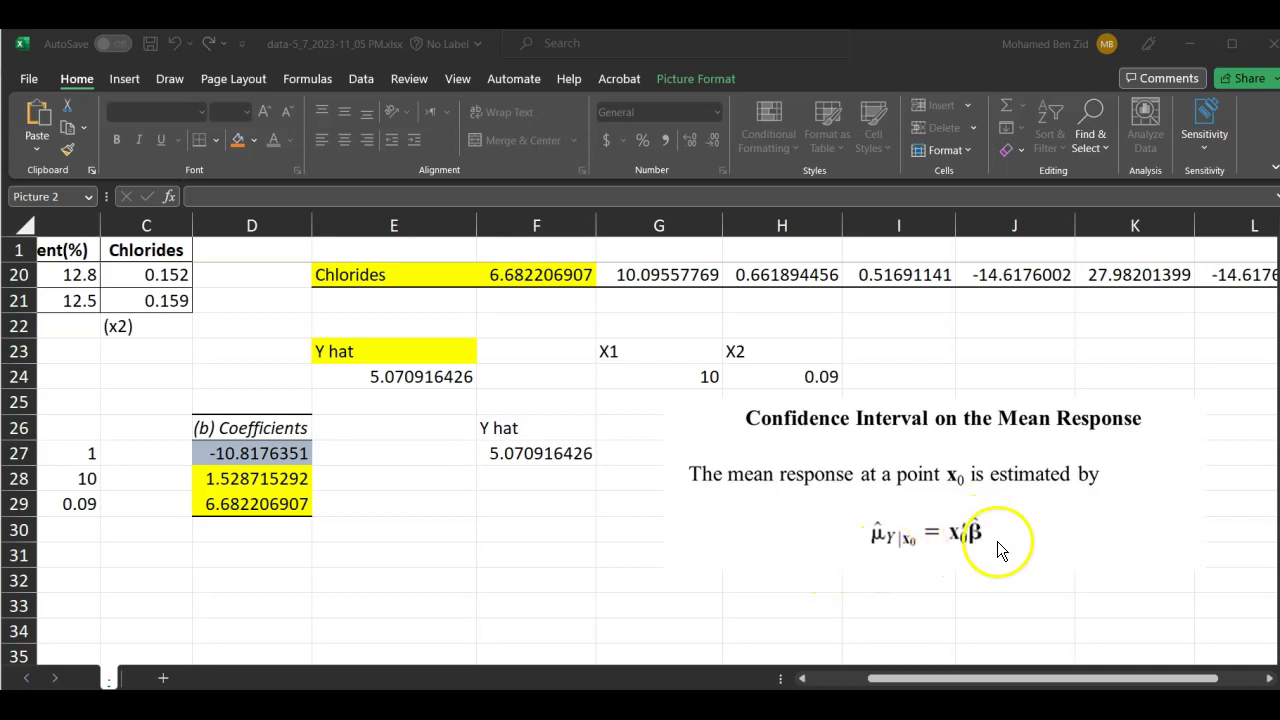
pyautogui.hscroll(-3, 665, 505)
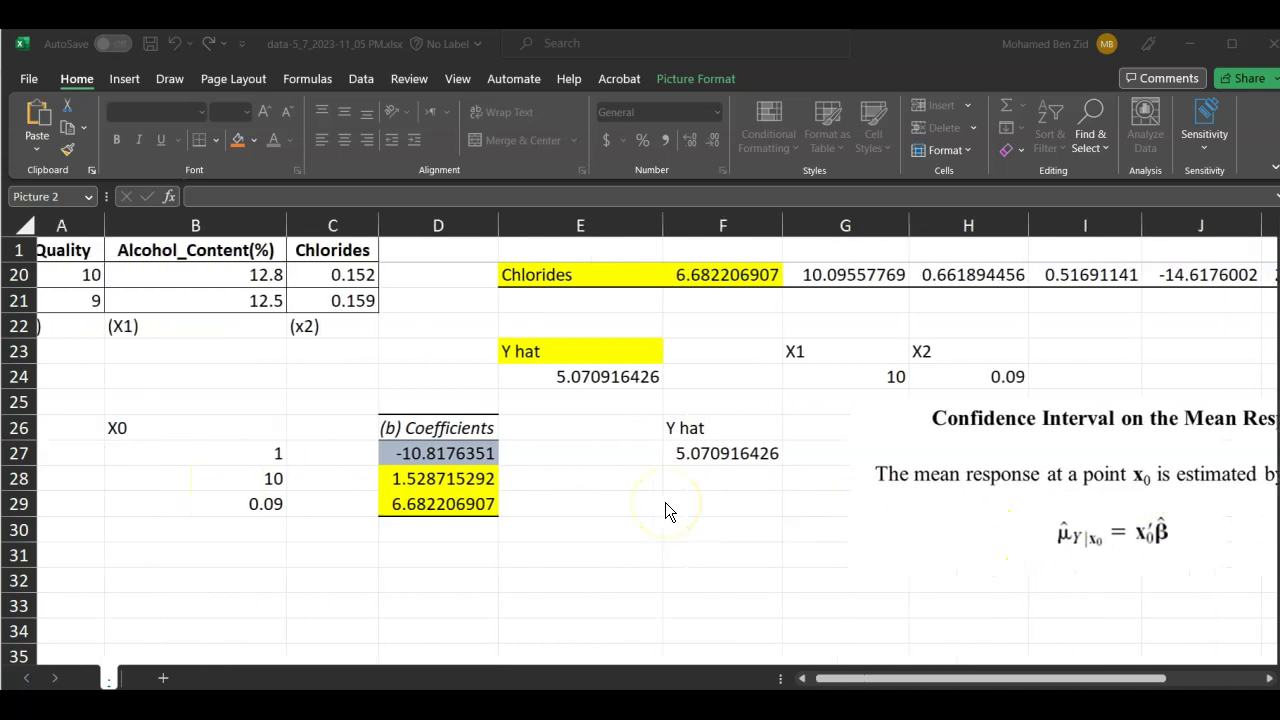
# Examine the MMULT formula in F27 and the ranges it references, leaving it as it is.
pyautogui.click(725, 458)
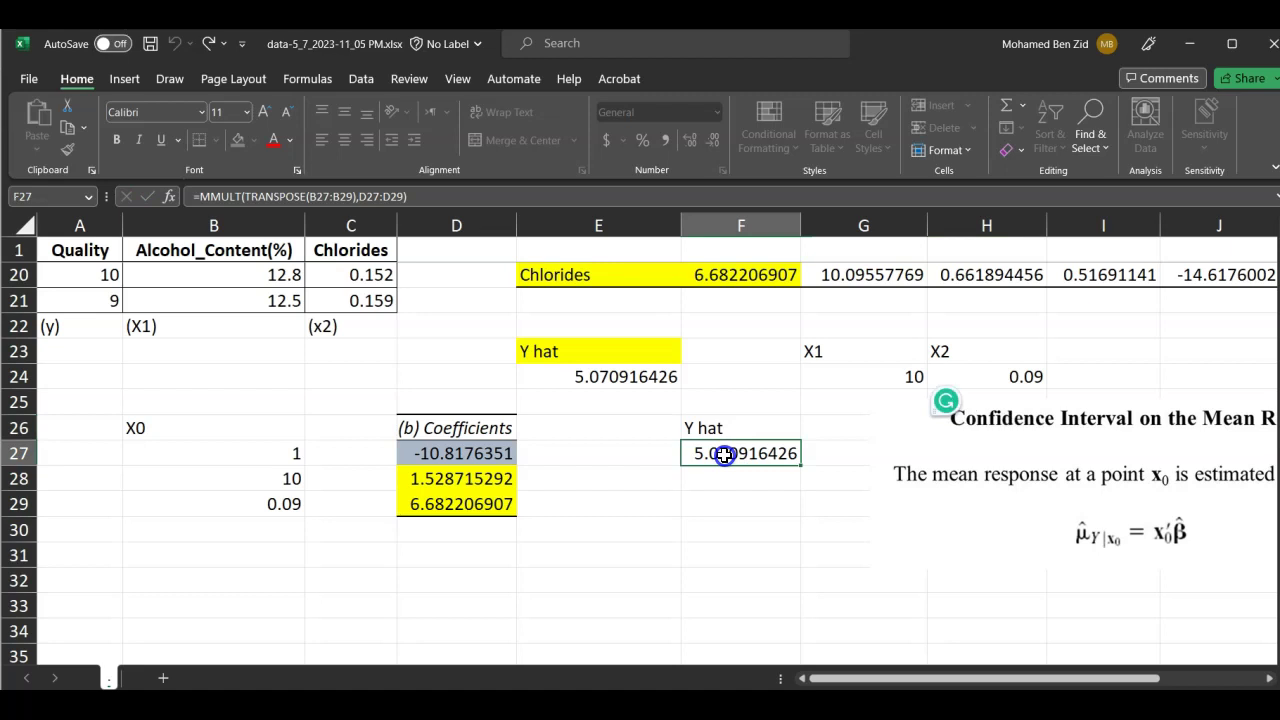
pyautogui.doubleClick(725, 453)
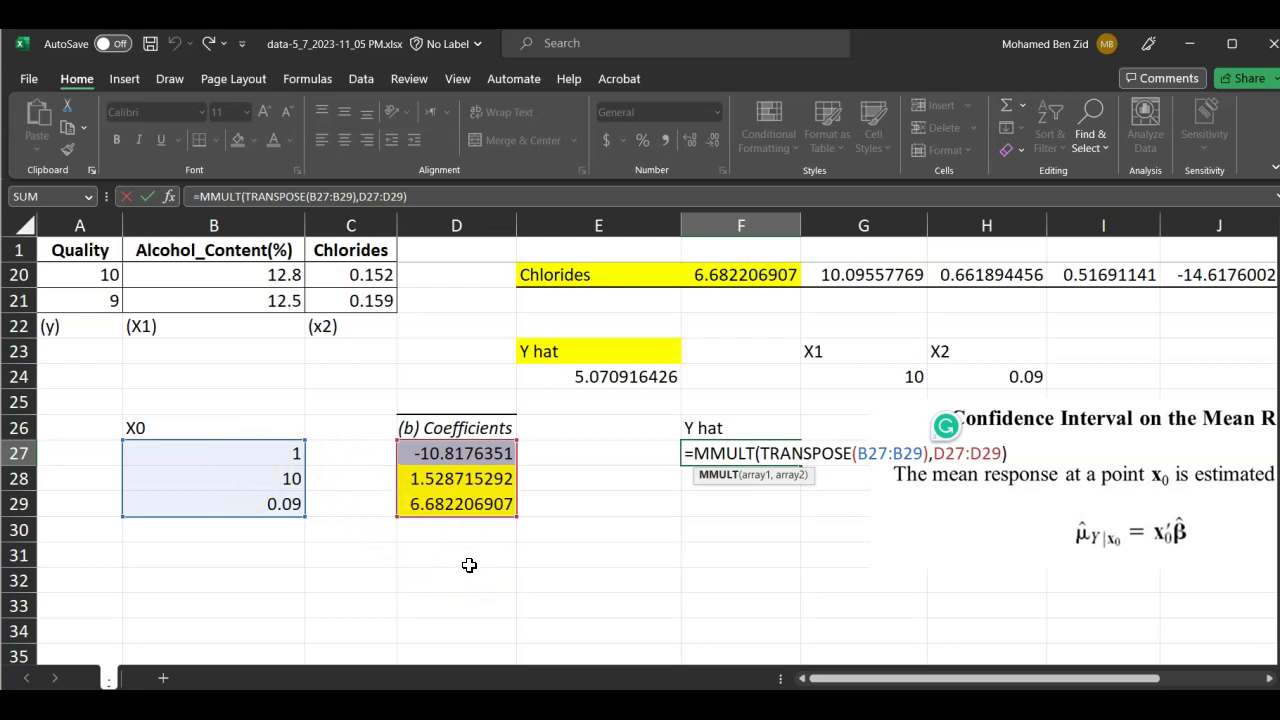
pyautogui.press('Return')
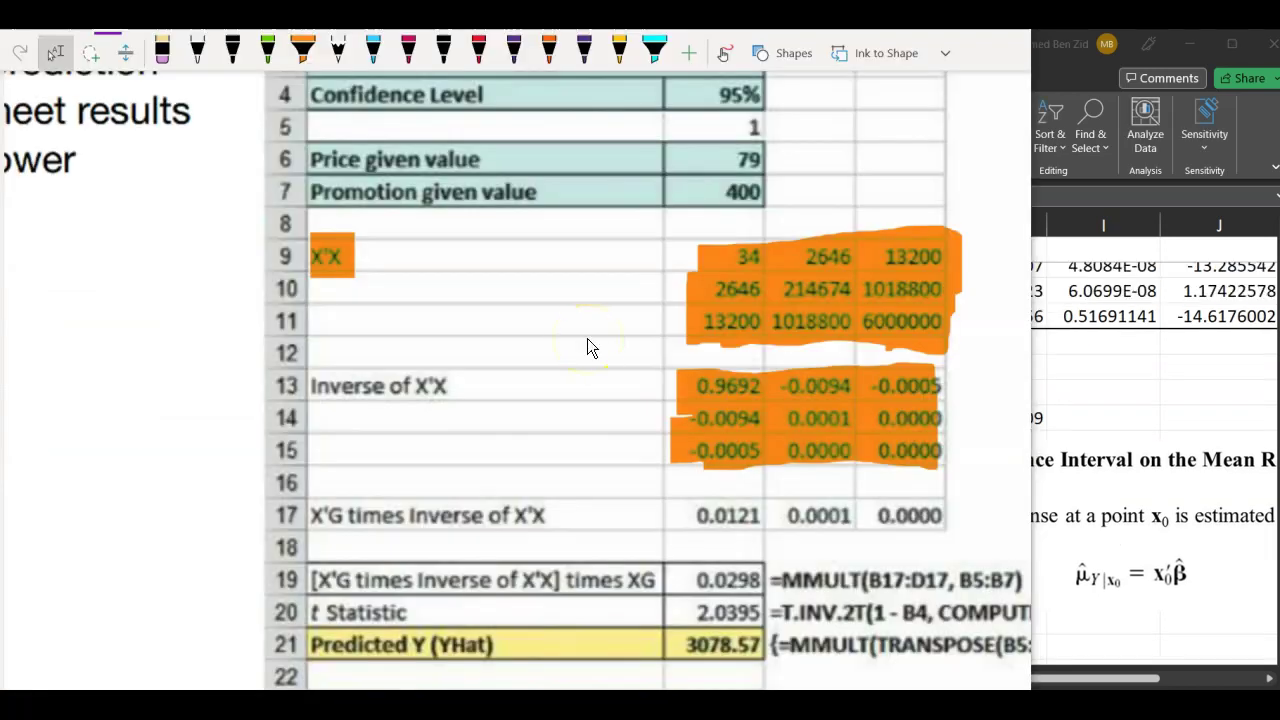
# In the lecture notes, extend the orange highlight on the X'X label, circle the label in black and draw a black box around its matrix.
pyautogui.click(303, 52)
pyautogui.moveTo(336, 252); pyautogui.dragTo(352, 296)
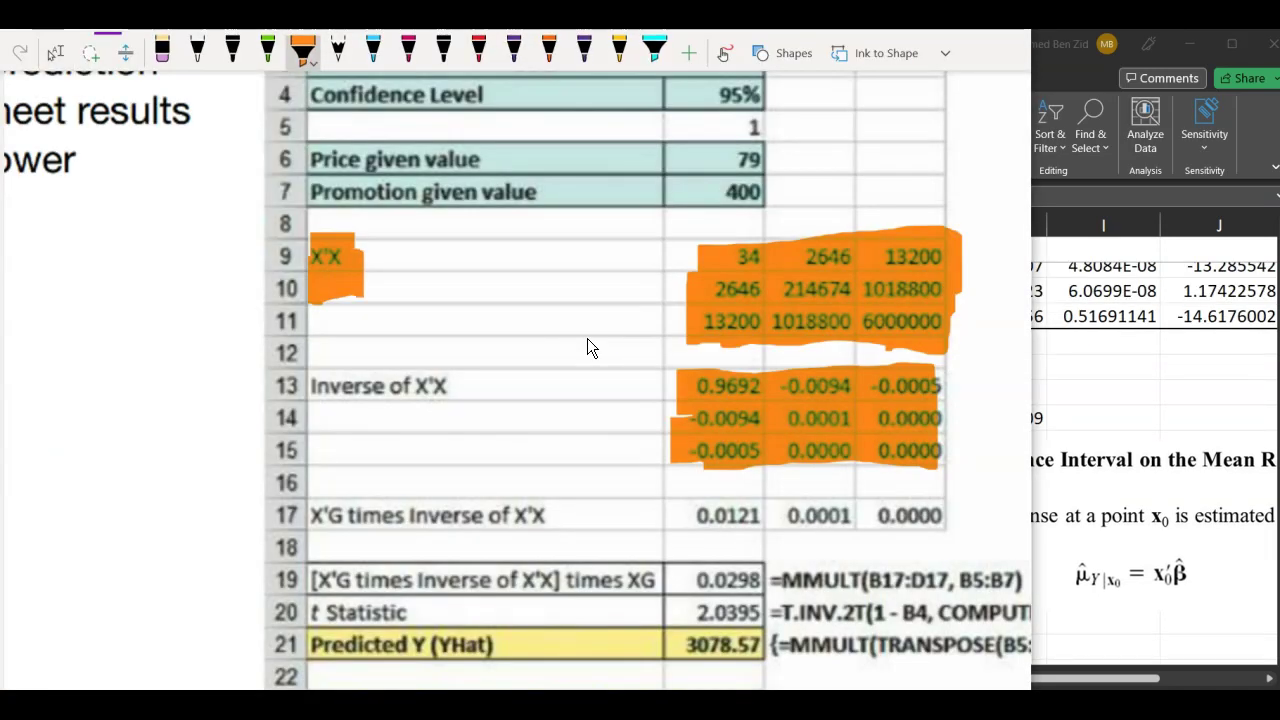
pyautogui.click(232, 52)
pyautogui.moveTo(350, 225)
pyautogui.mouseDown()
pyautogui.moveTo(315, 296)
pyautogui.moveTo(345, 216)
pyautogui.mouseUp()
pyautogui.moveTo(664, 238)
pyautogui.mouseDown()
pyautogui.moveTo(660, 346)
pyautogui.moveTo(878, 350)
pyautogui.moveTo(962, 276)
pyautogui.moveTo(892, 228)
pyautogui.moveTo(668, 238)
pyautogui.mouseUp()
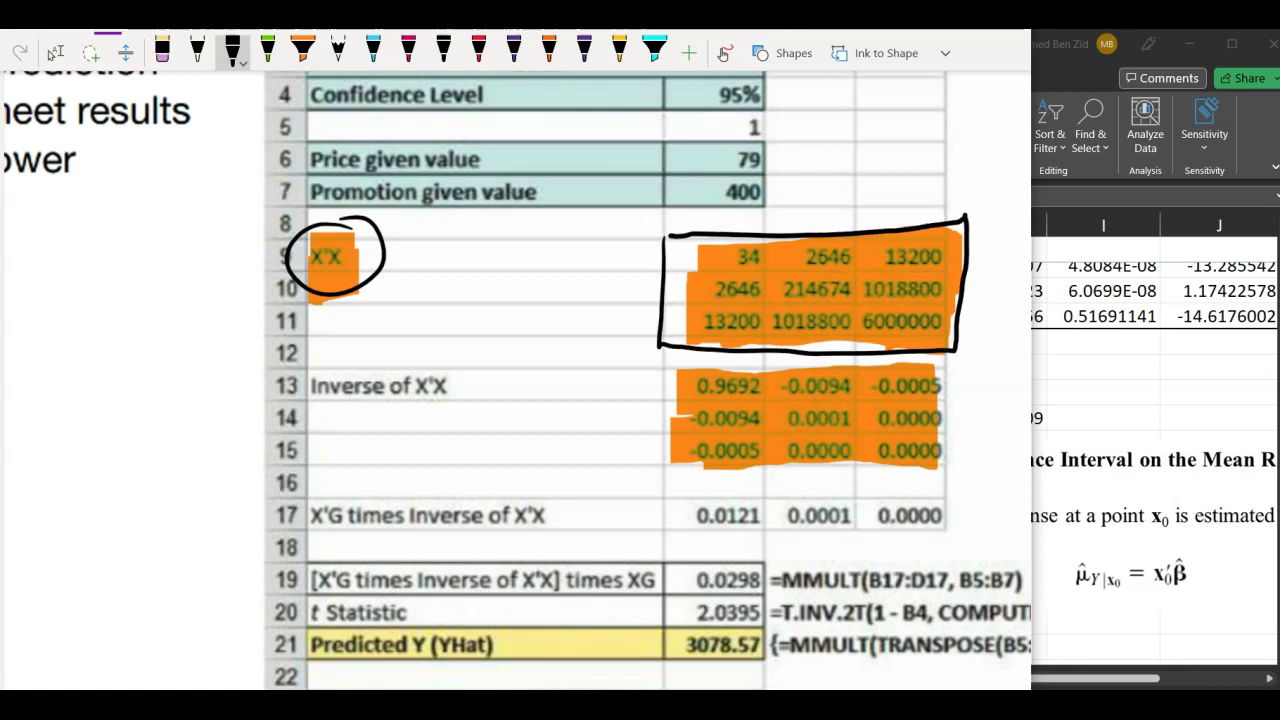
pyautogui.click(55, 52)
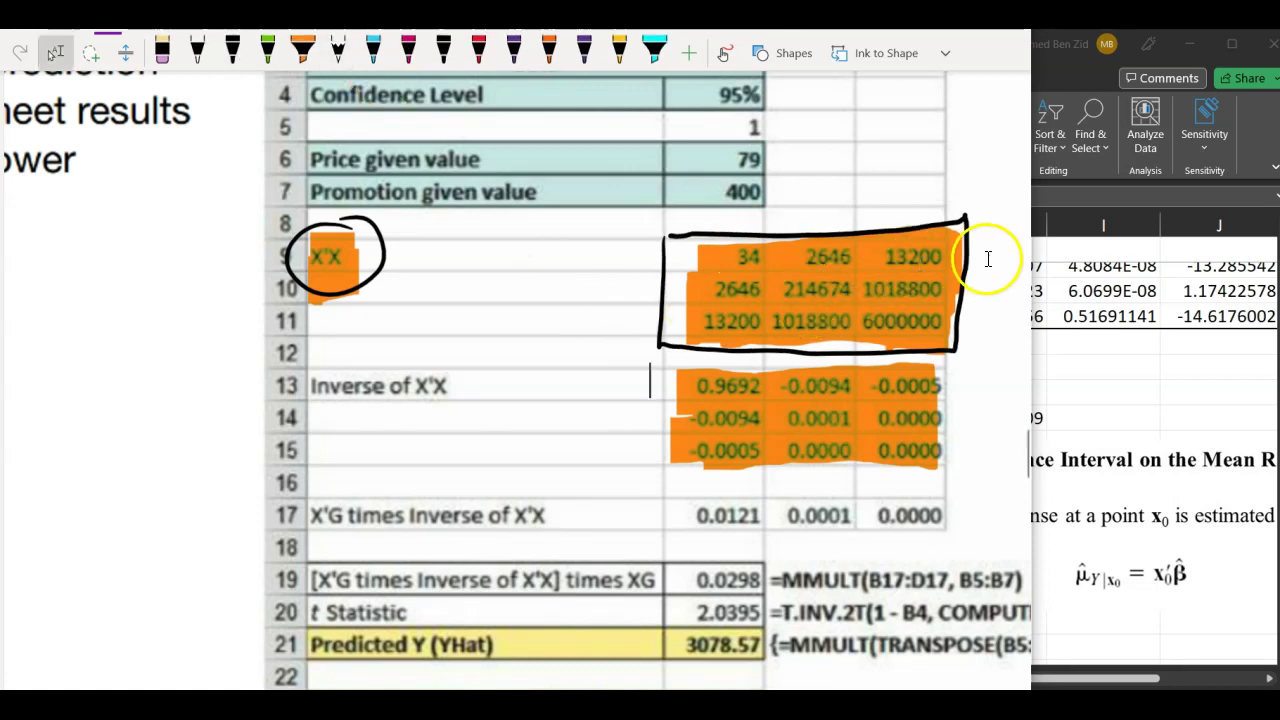
# Switch back to the Excel workbook and enter the header X in B33.
pyautogui.click(1205, 387)
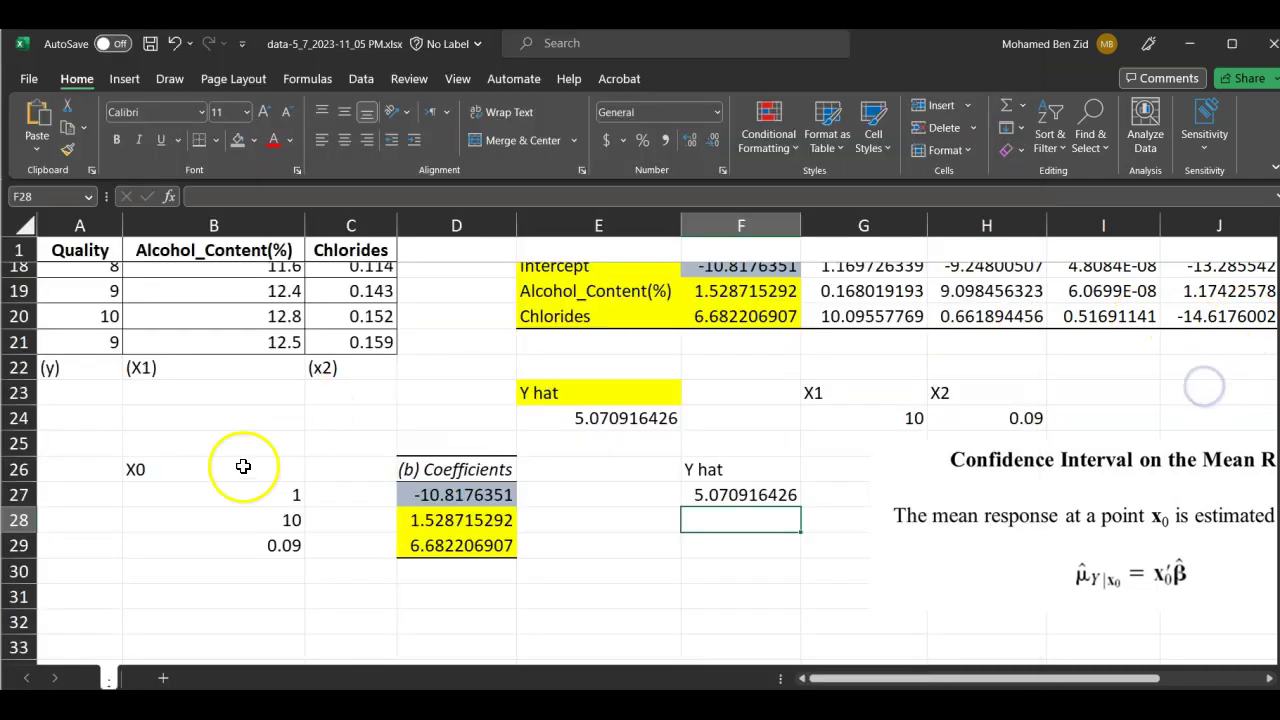
pyautogui.scroll(-2, 269, 516)
pyautogui.scroll(-1, 262, 514)
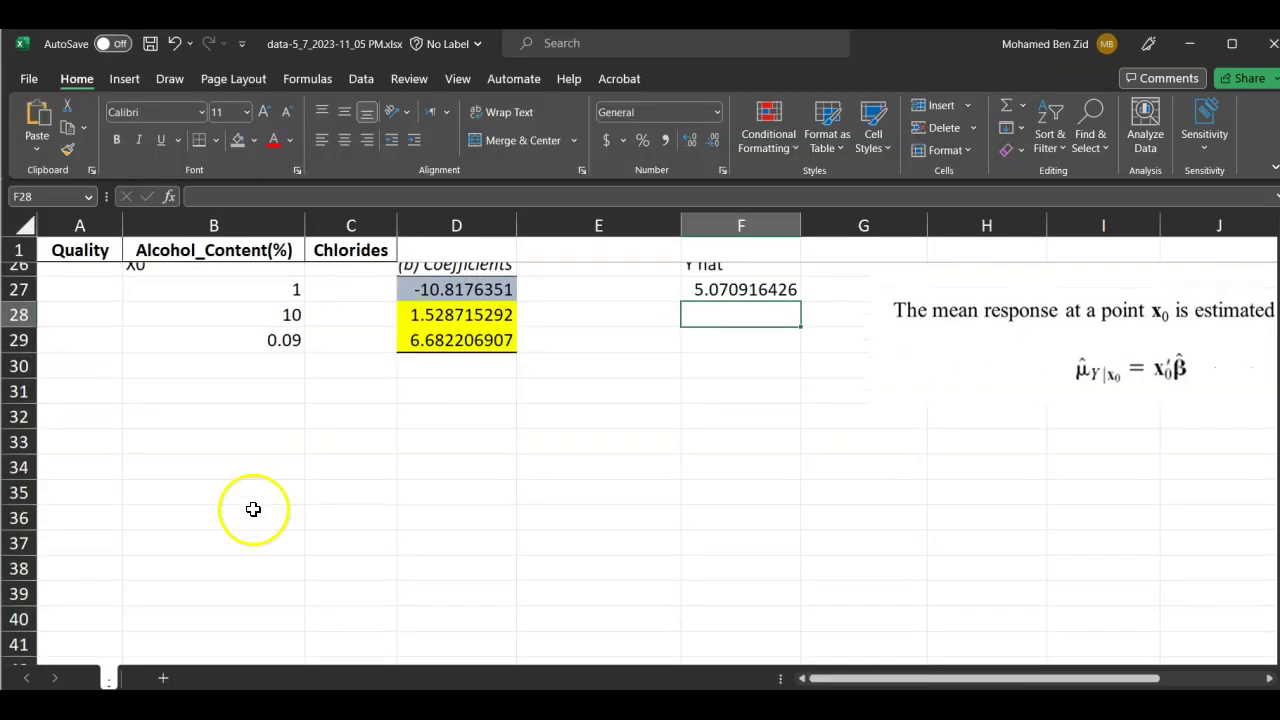
pyautogui.click(156, 442)
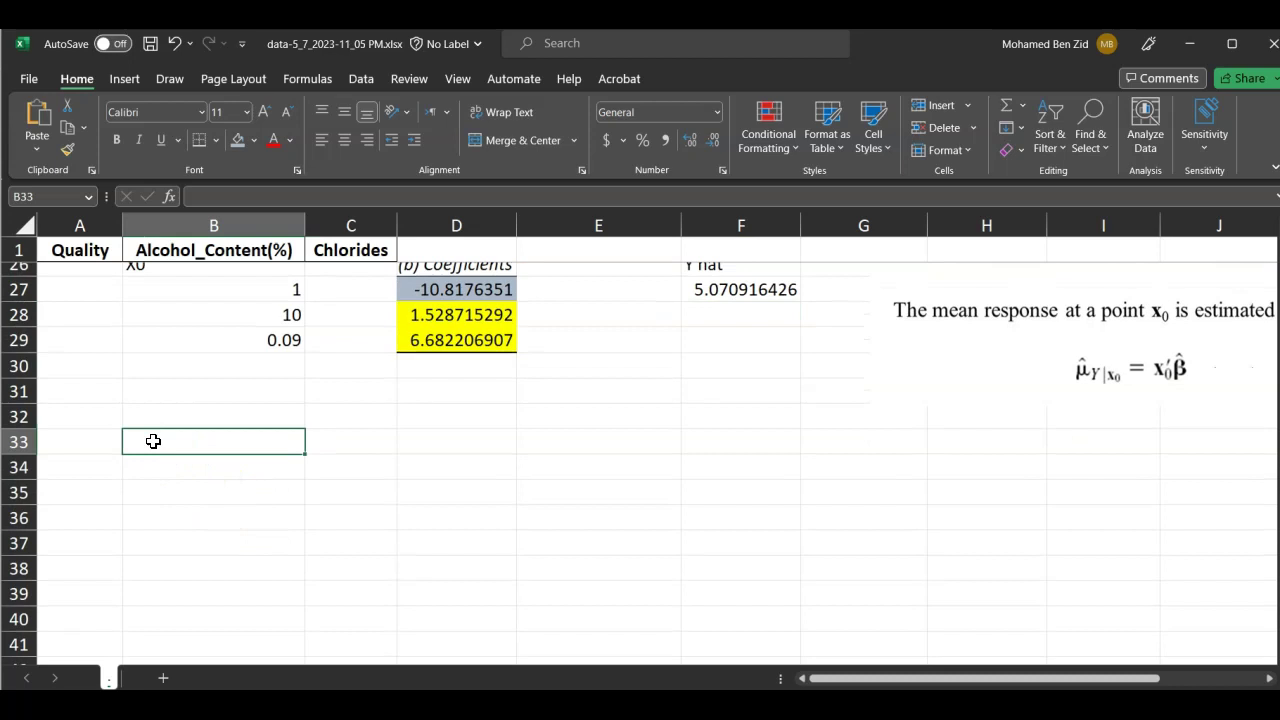
pyautogui.write('X')
pyautogui.click(180, 466)
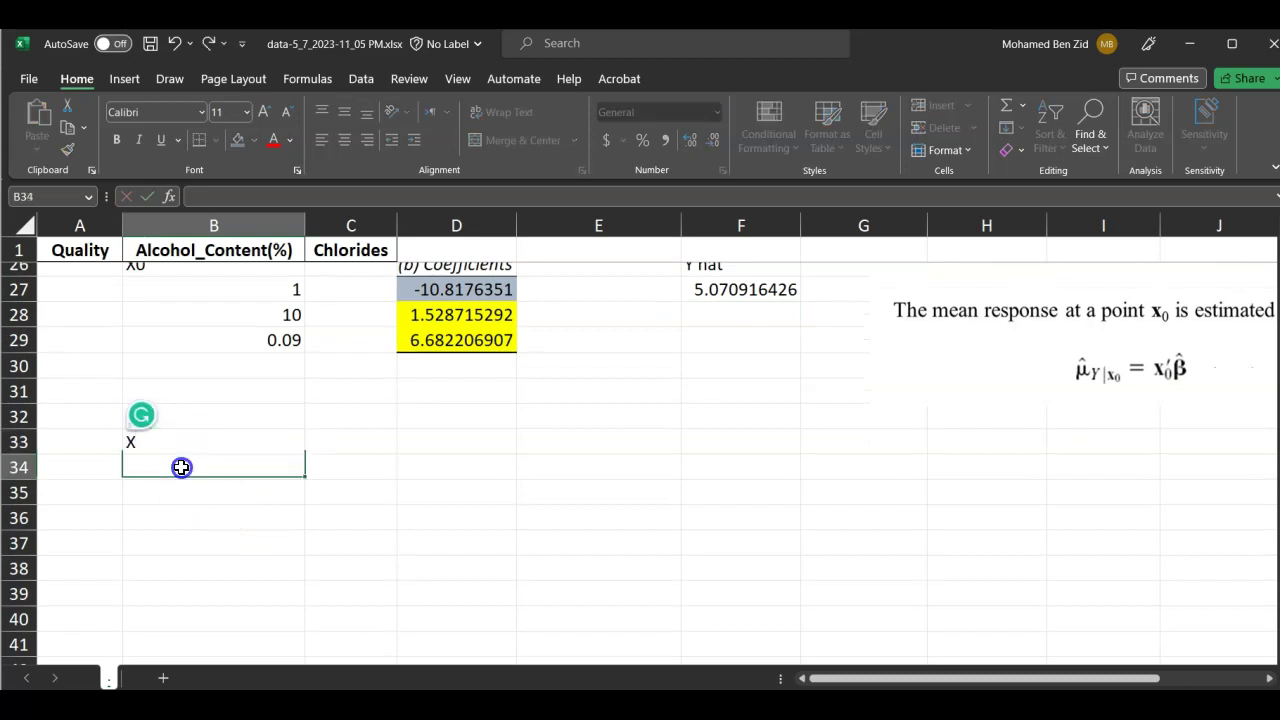
# Copy the alcohol content and chlorides data, without headers, from B2:C21 to the range starting at C34.
pyautogui.scroll(2, 206, 466)
pyautogui.scroll(7, 208, 472)
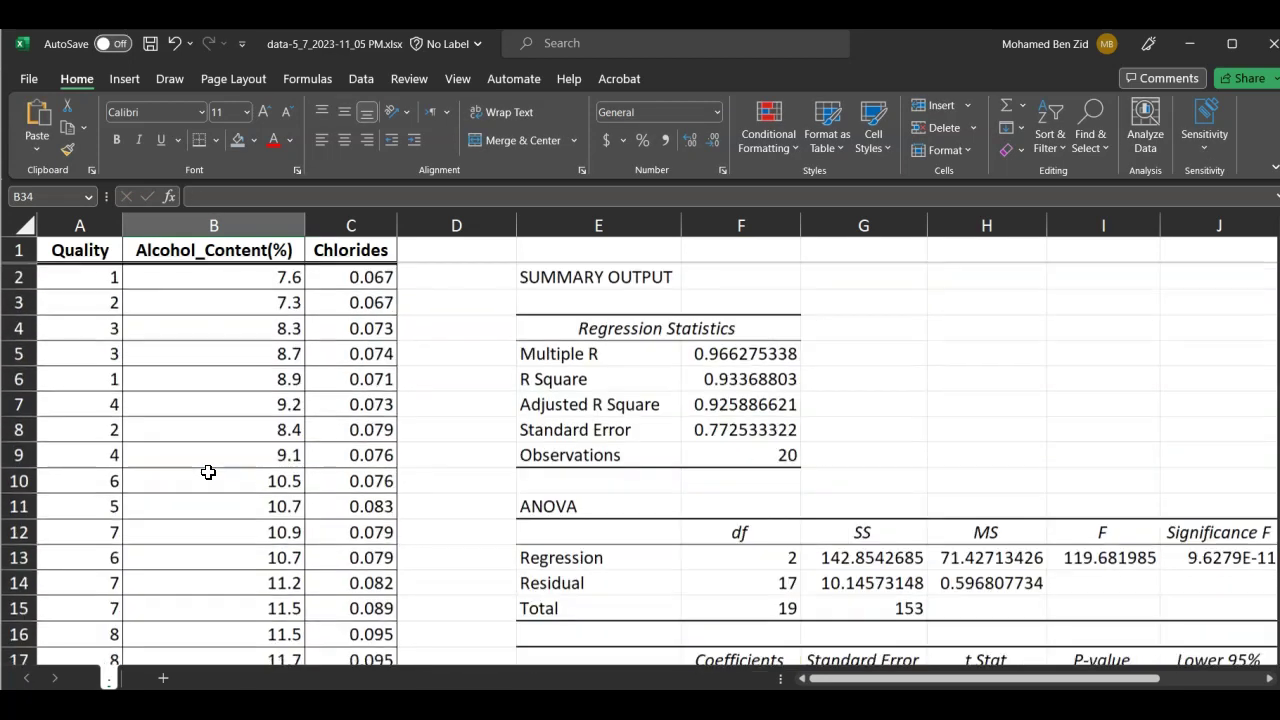
pyautogui.scroll(4, 208, 472)
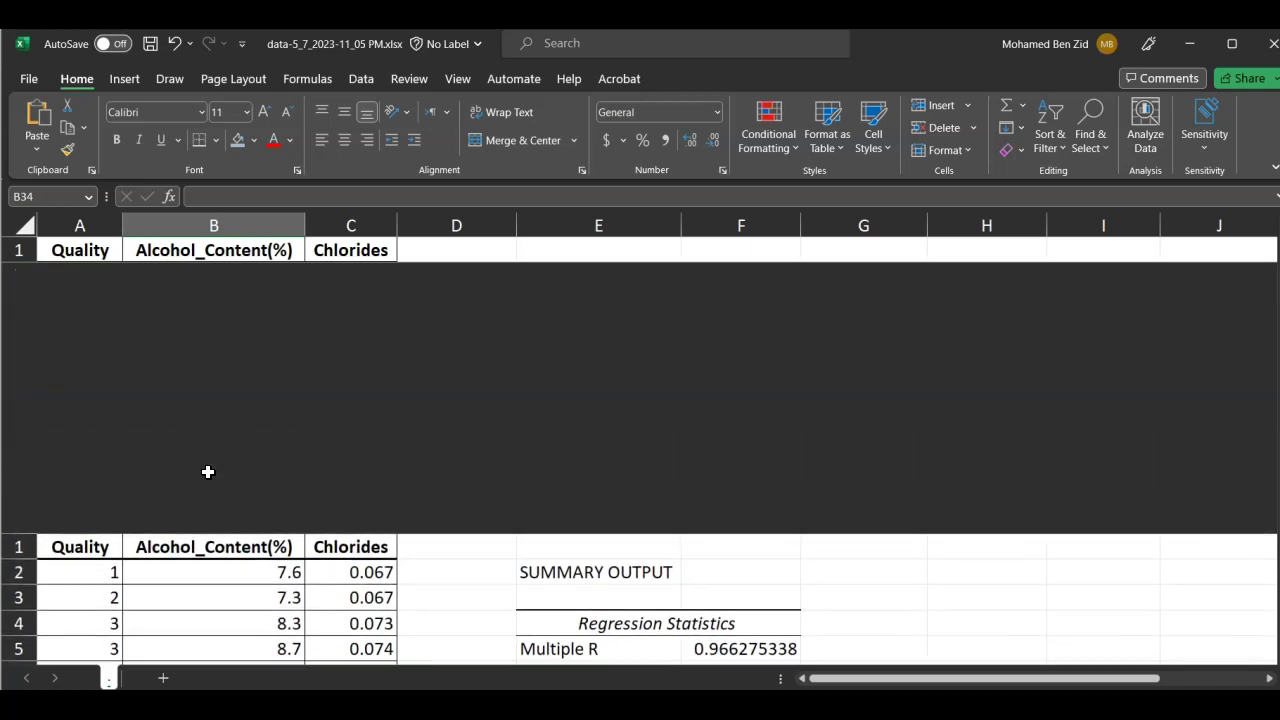
pyautogui.scroll(-1, 208, 472)
pyautogui.scroll(1, 208, 472)
pyautogui.moveTo(177, 274); pyautogui.dragTo(294, 460)
pyautogui.rightClick(283, 460)
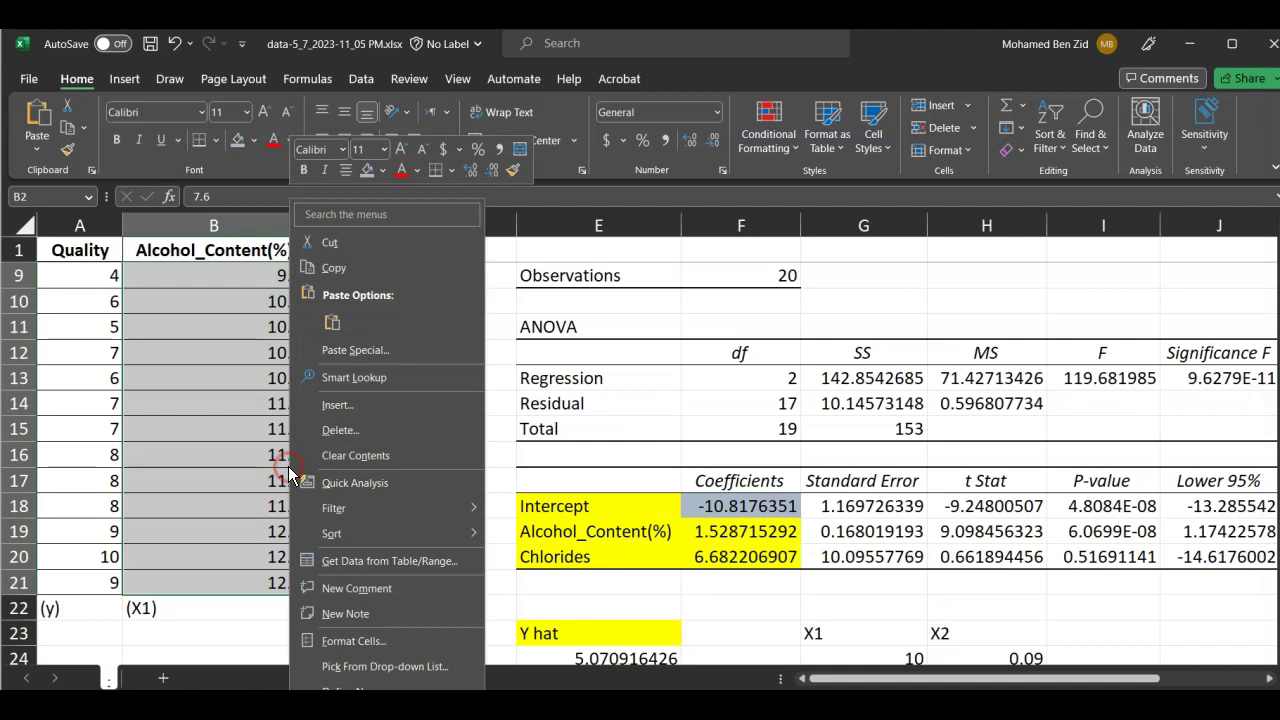
pyautogui.scroll(-6, 163, 494)
pyautogui.click(167, 493)
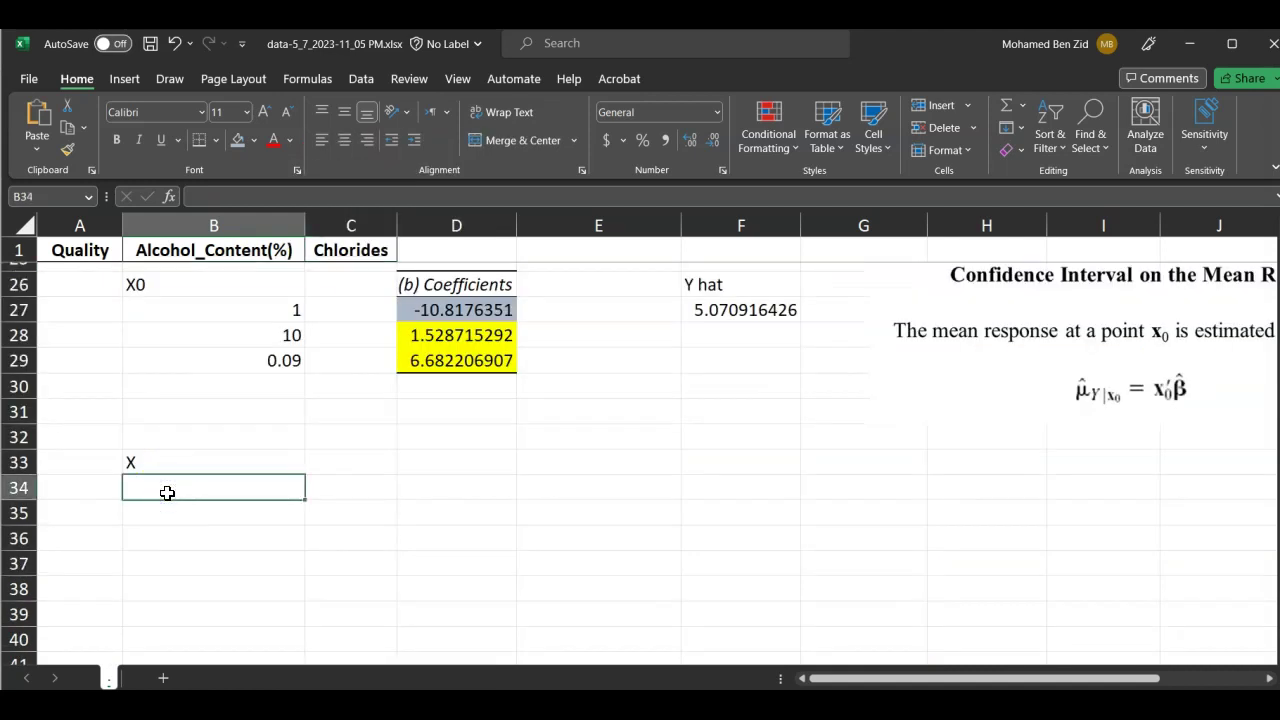
pyautogui.click(316, 491)
pyautogui.hotkey('ctrl', 'v')
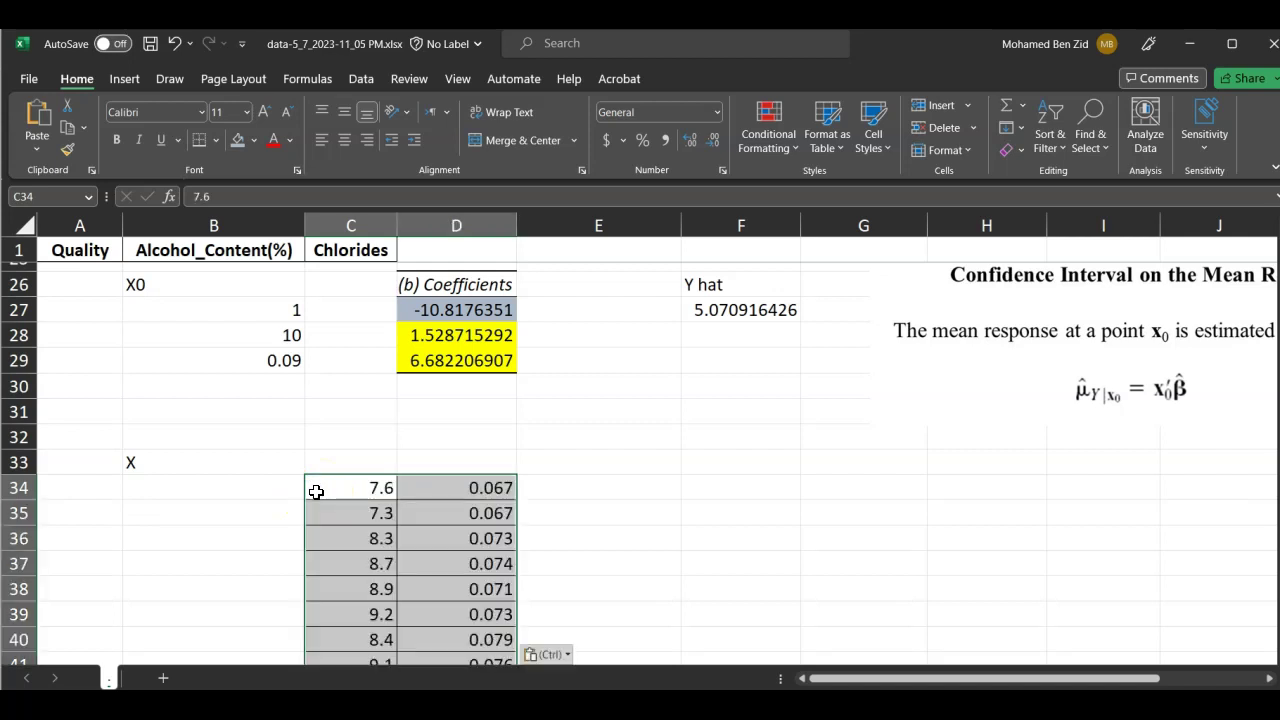
# Enter 1 in B34 and B35 and fill the ones down column B alongside the copied data.
pyautogui.click(270, 492)
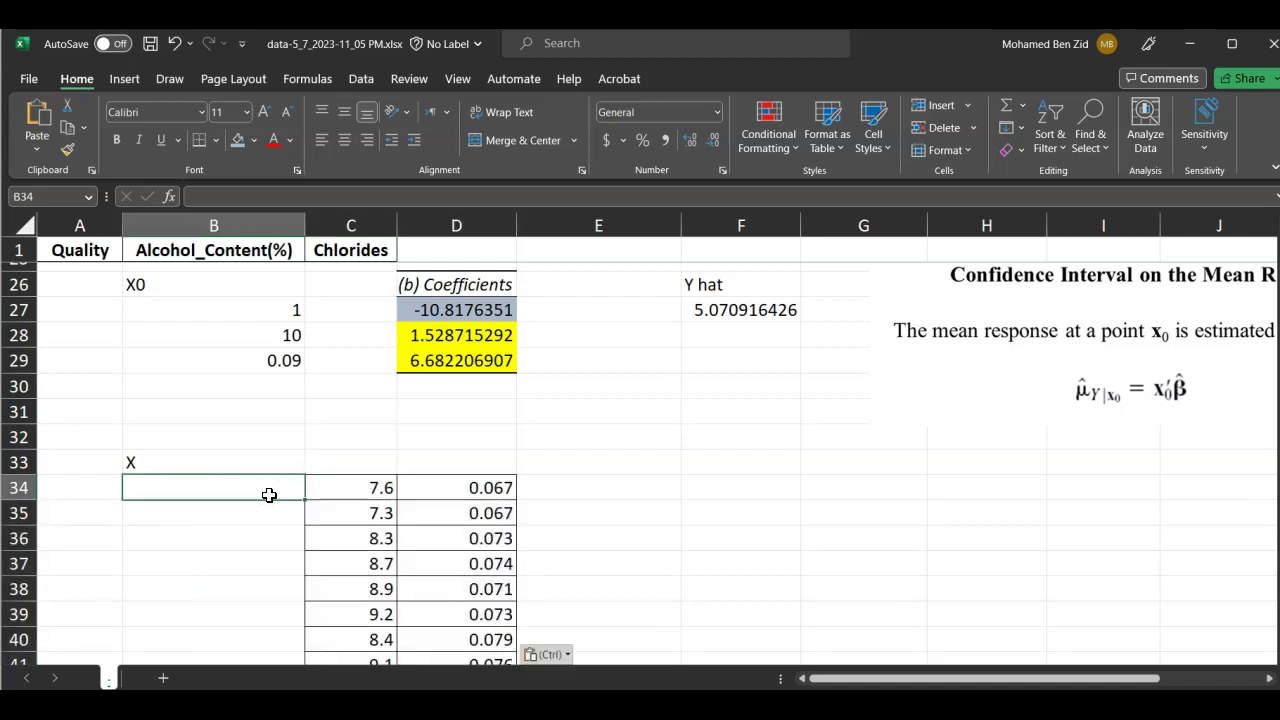
pyautogui.write('1')
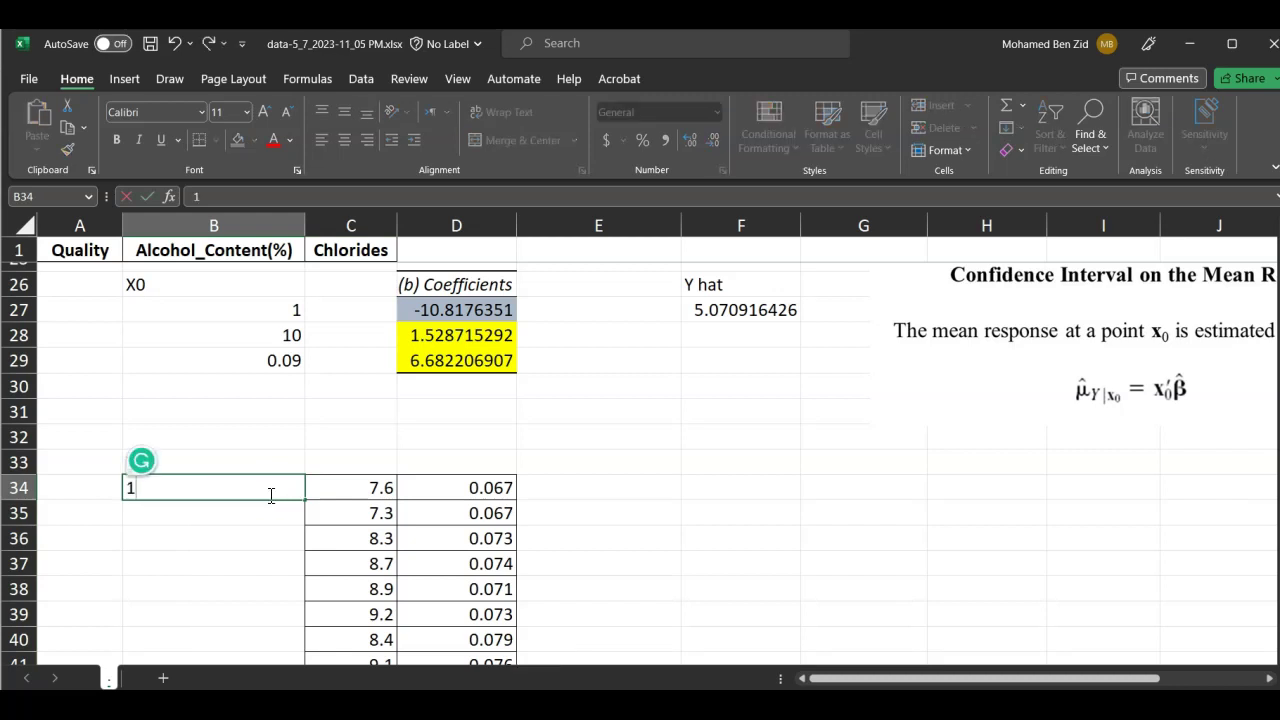
pyautogui.press('Return')
pyautogui.write('1')
pyautogui.press('Return')
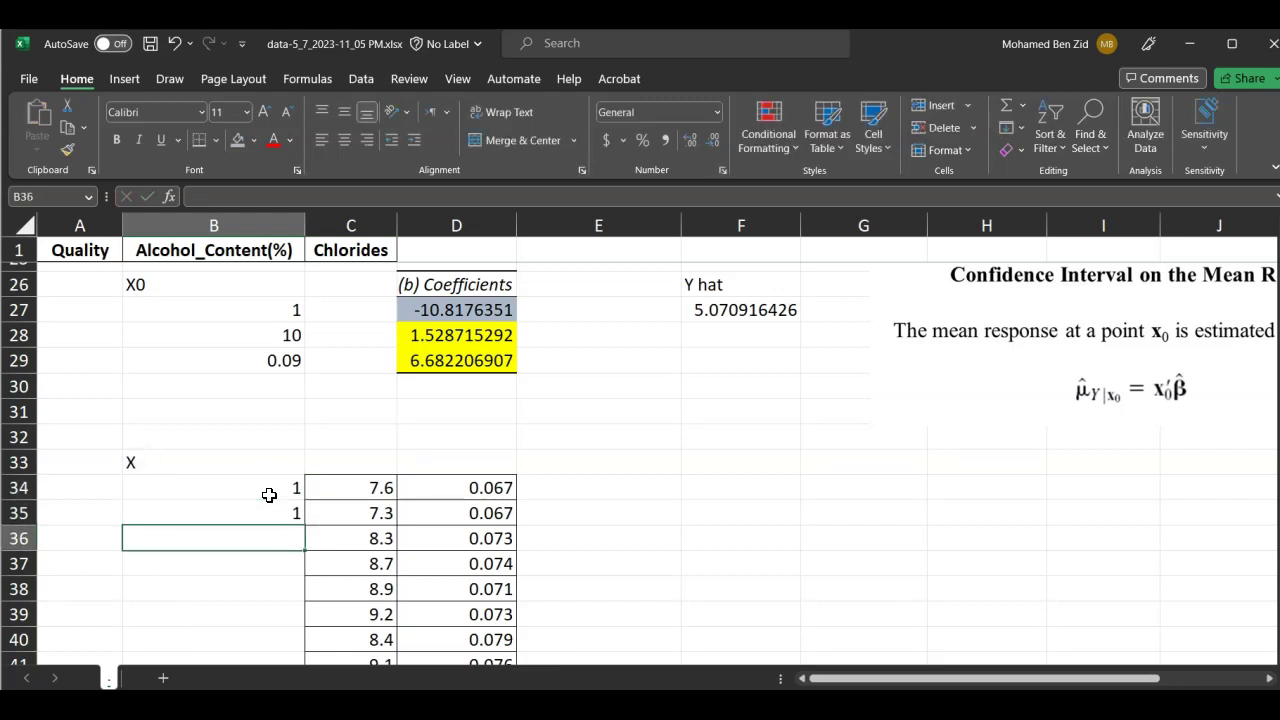
pyautogui.moveTo(276, 495); pyautogui.dragTo(277, 514)
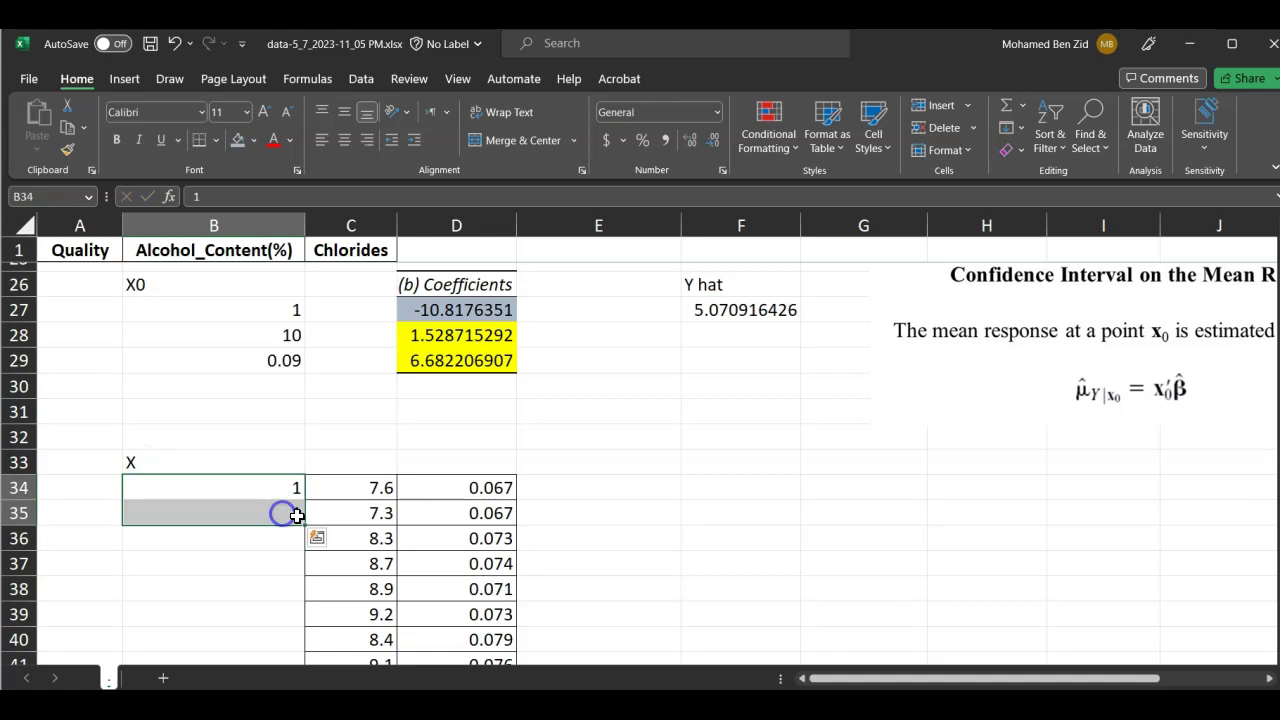
pyautogui.doubleClick(303, 527)
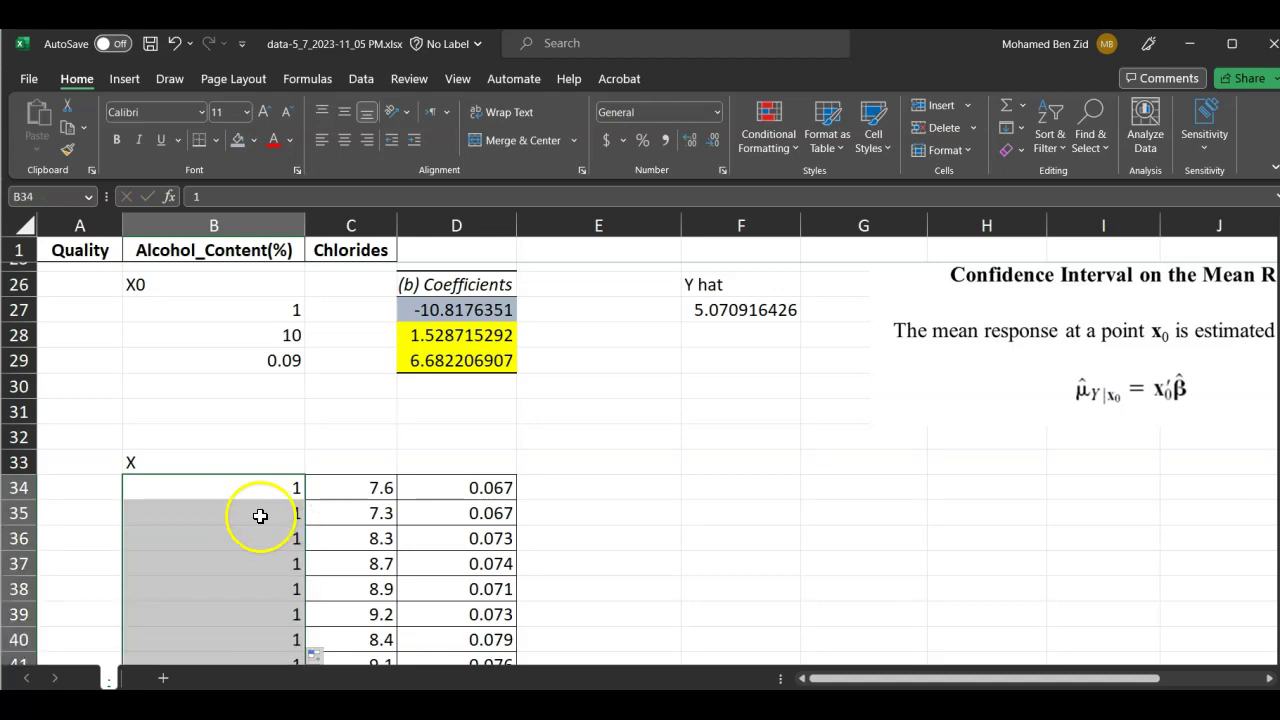
pyautogui.scroll(-1, 264, 530)
pyautogui.scroll(-4, 264, 530)
pyautogui.scroll(1, 264, 530)
pyautogui.scroll(3, 264, 530)
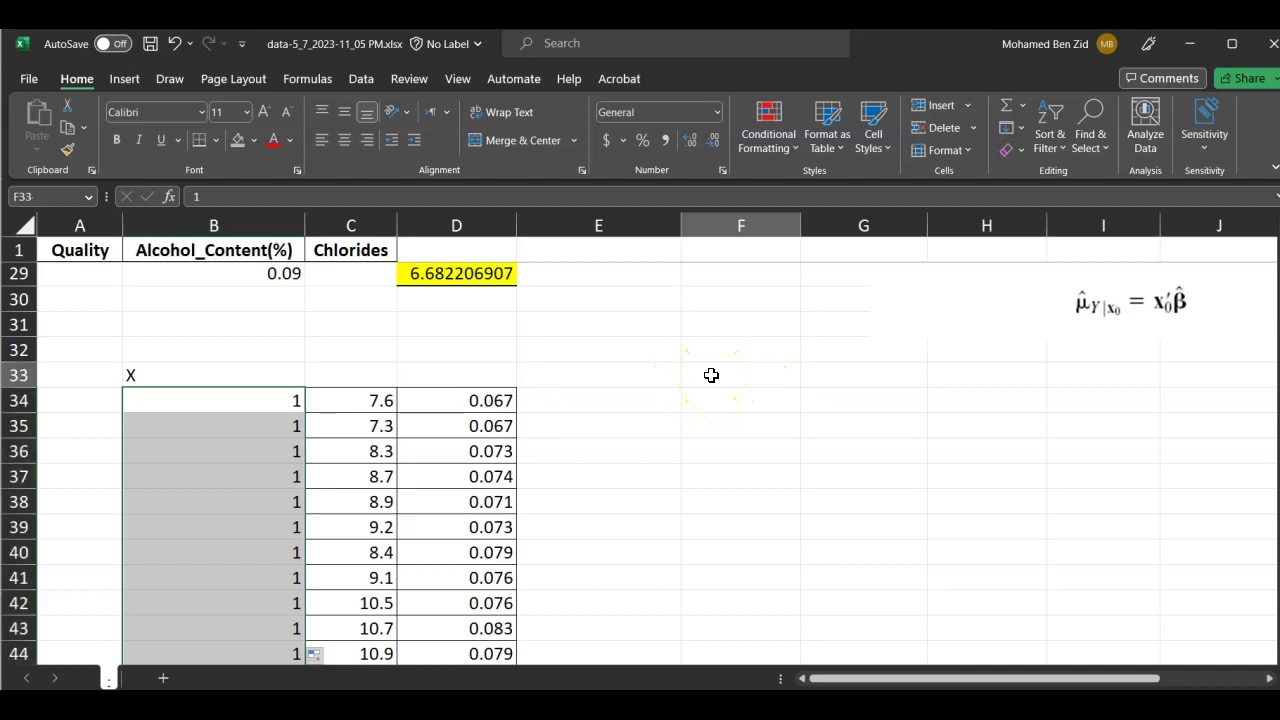
# Enter the header x' * X in F33 and compute the product in F34 with =MMULT(TRANSPOSE(B34:D53),B34:D53).
pyautogui.click(711, 375)
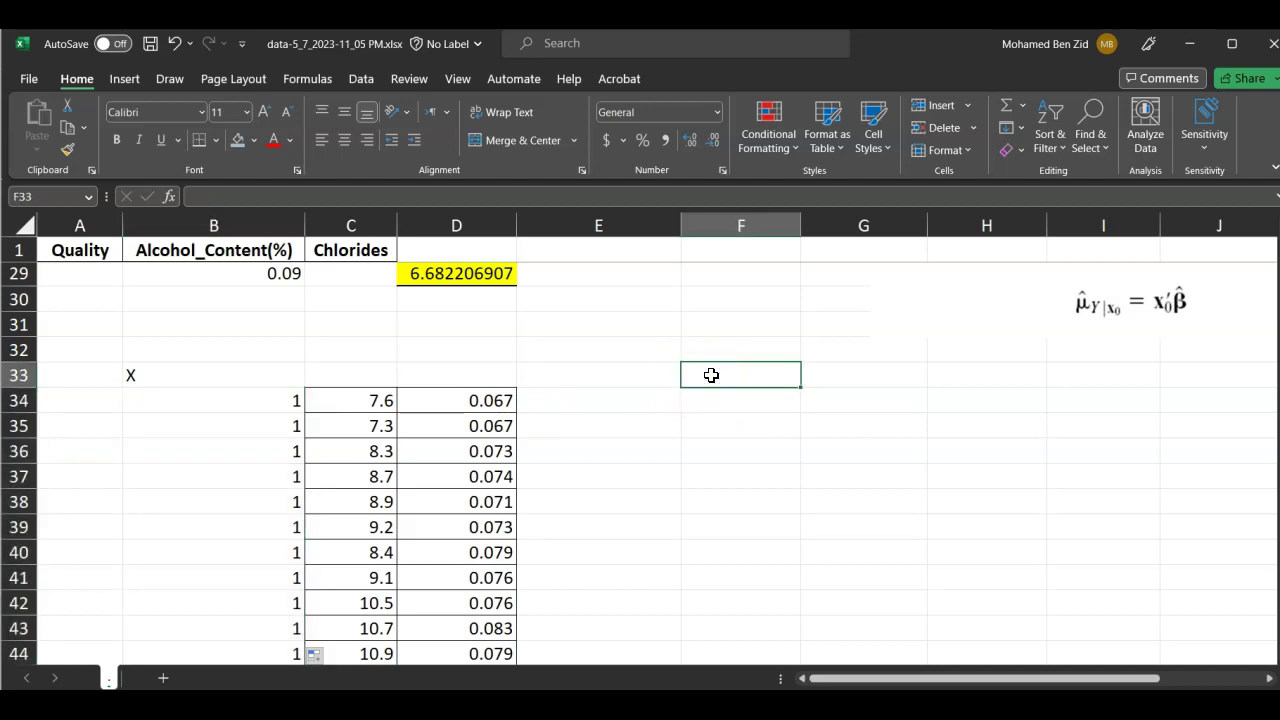
pyautogui.write("x' * X")
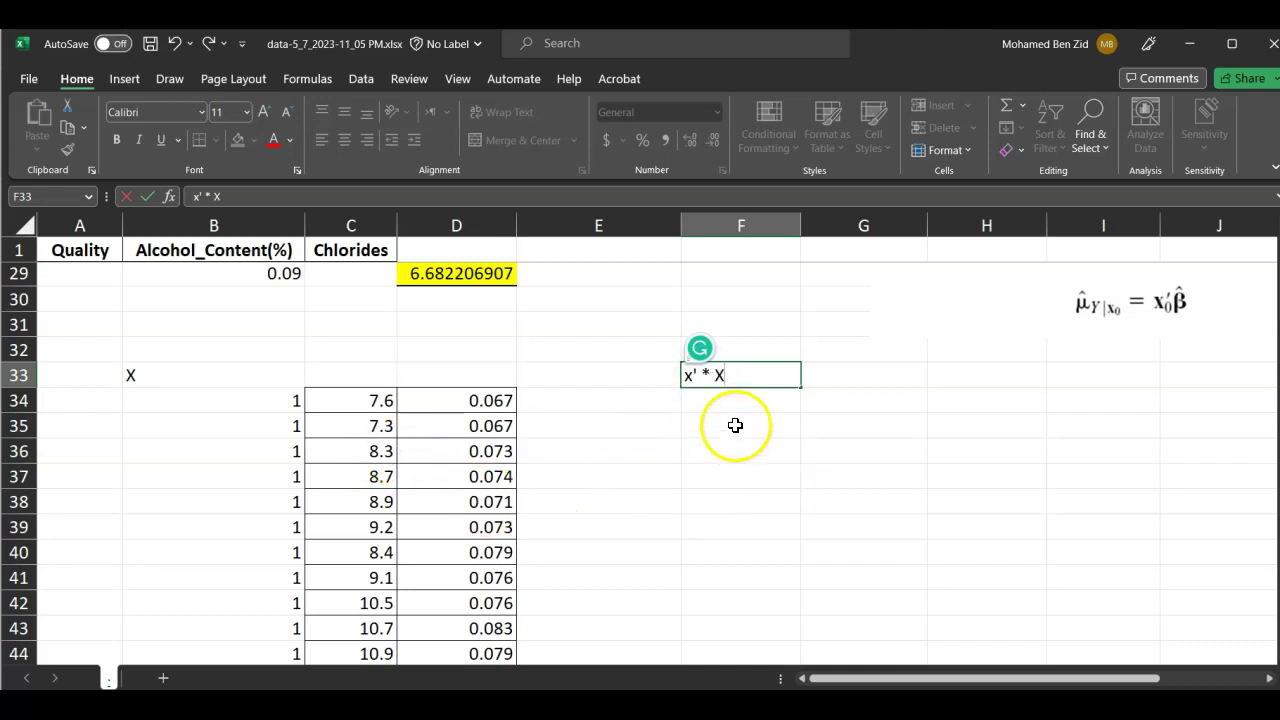
pyautogui.click(704, 403)
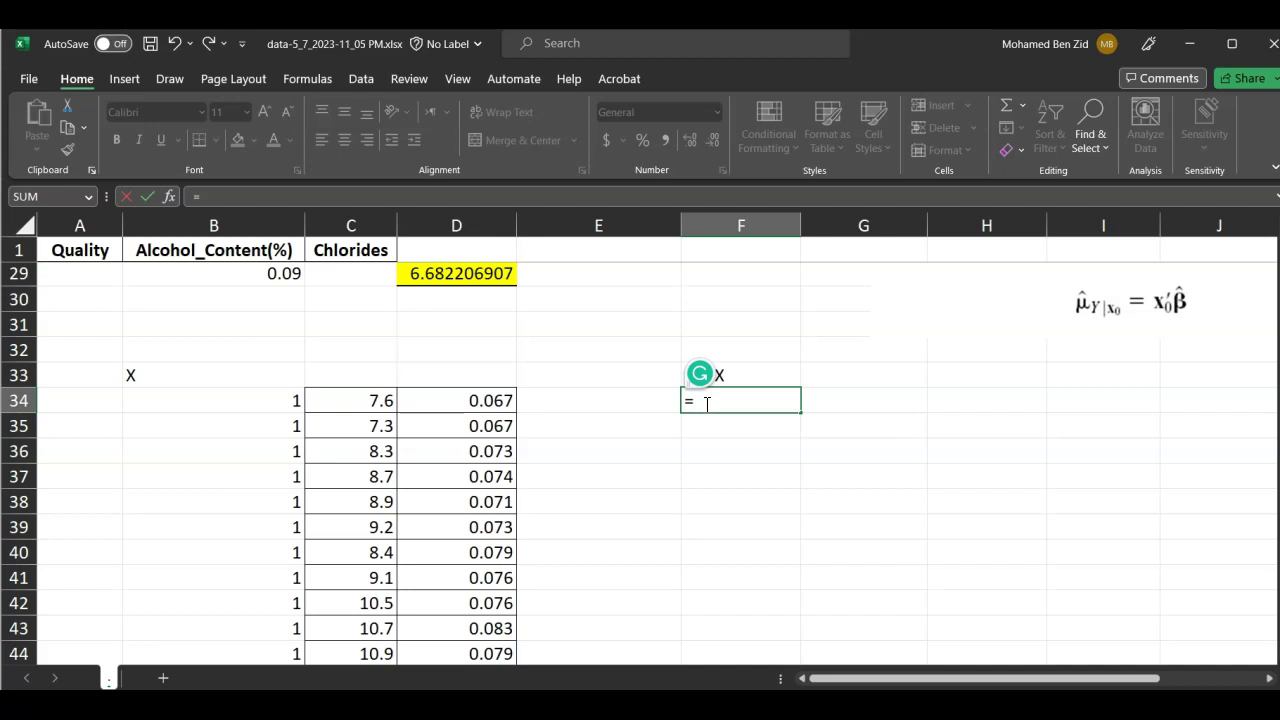
pyautogui.write('=mm')
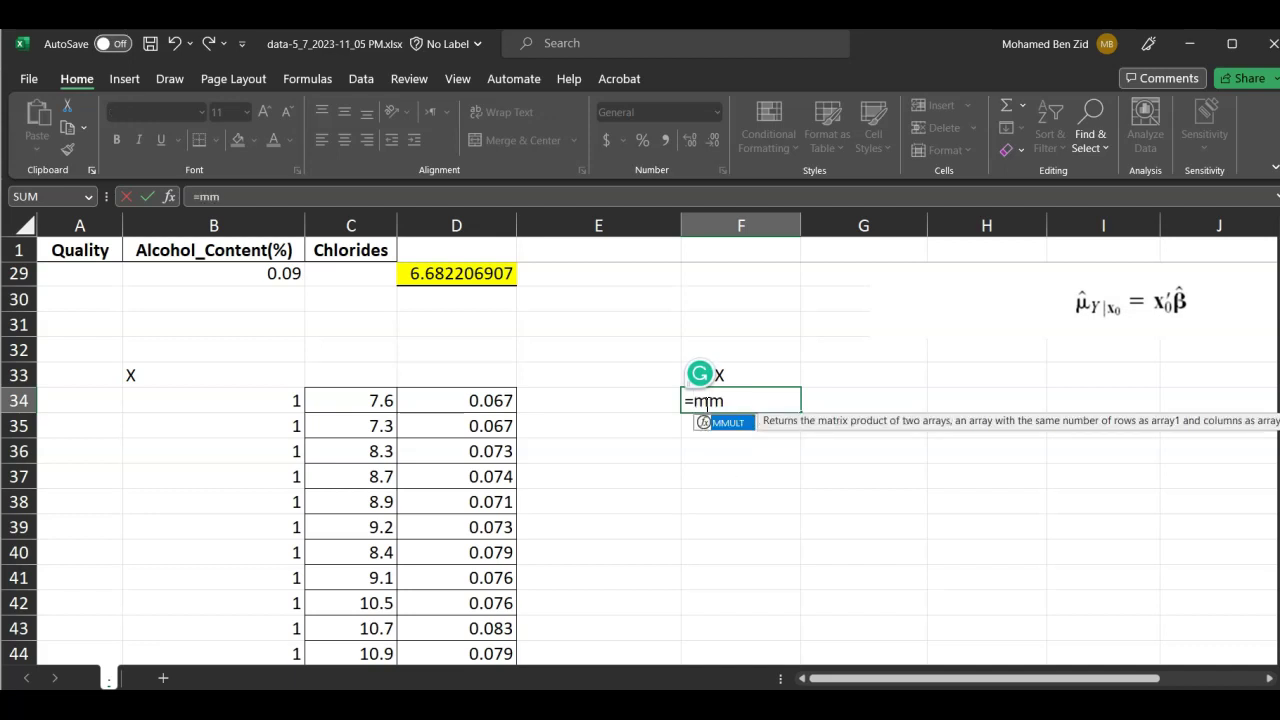
pyautogui.press('Tab')
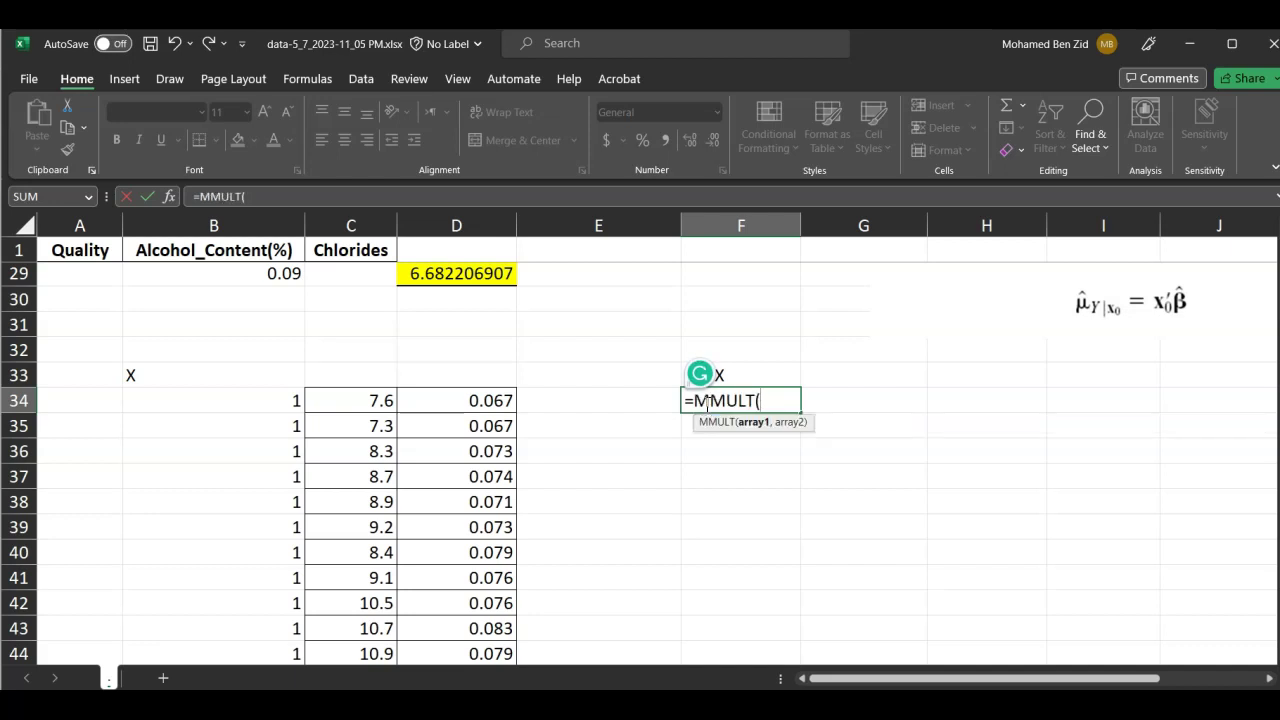
pyautogui.write('tran')
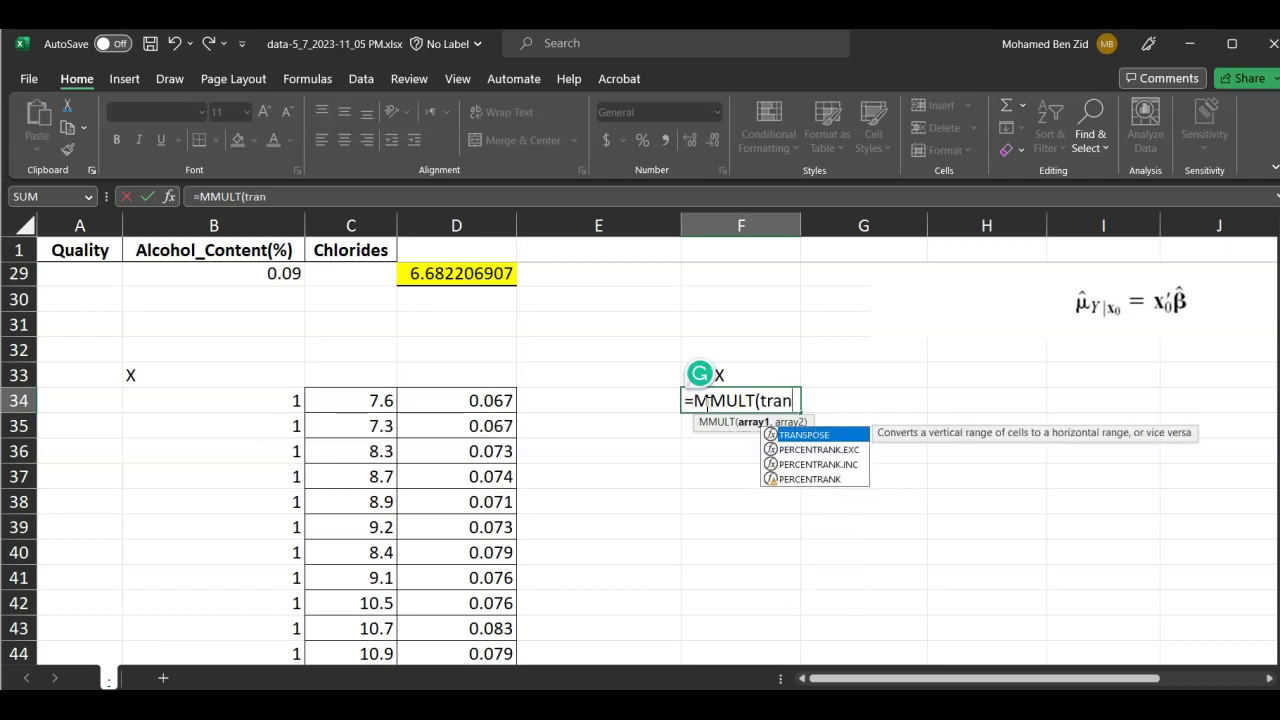
pyautogui.press('Tab')
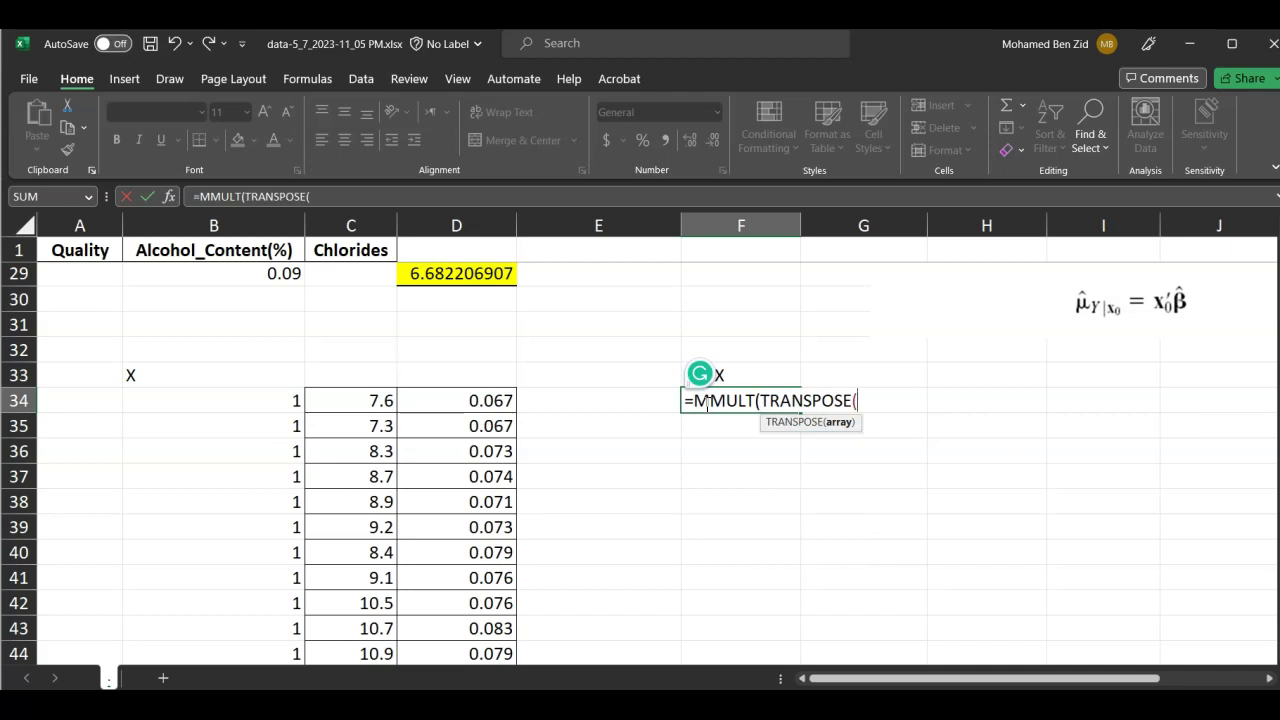
pyautogui.moveTo(225, 400); pyautogui.dragTo(485, 552)
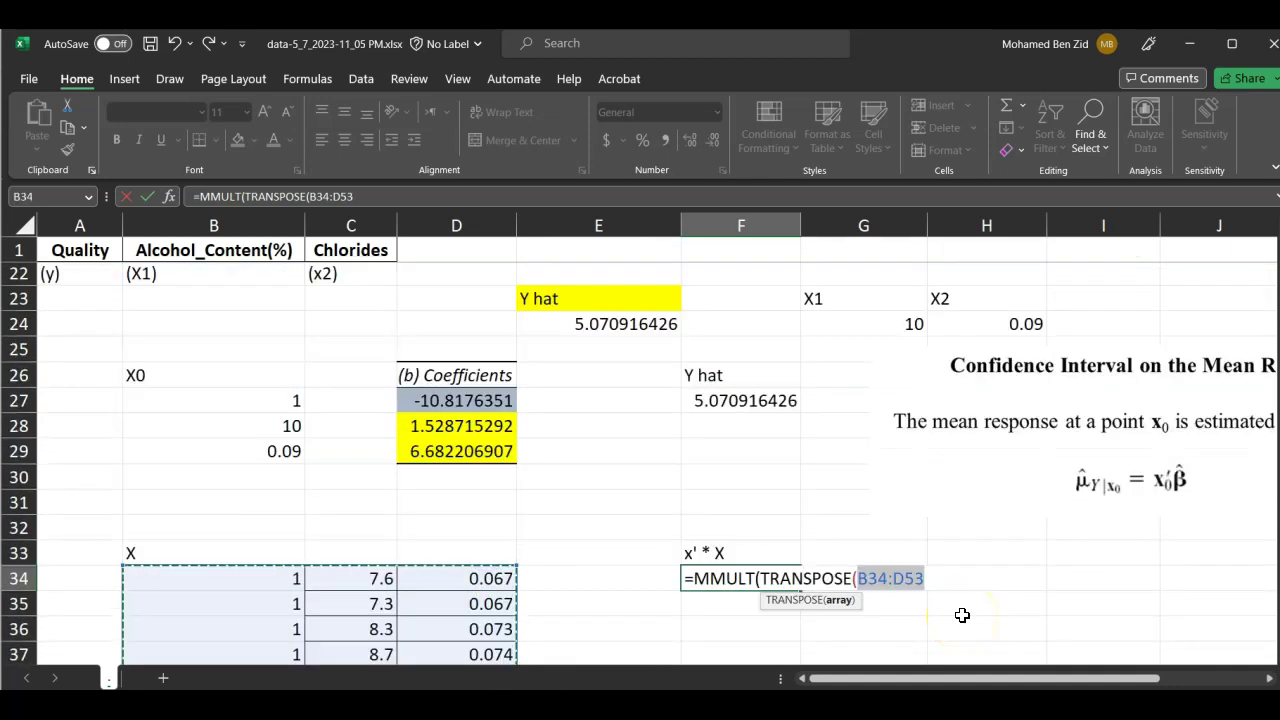
pyautogui.write('),')
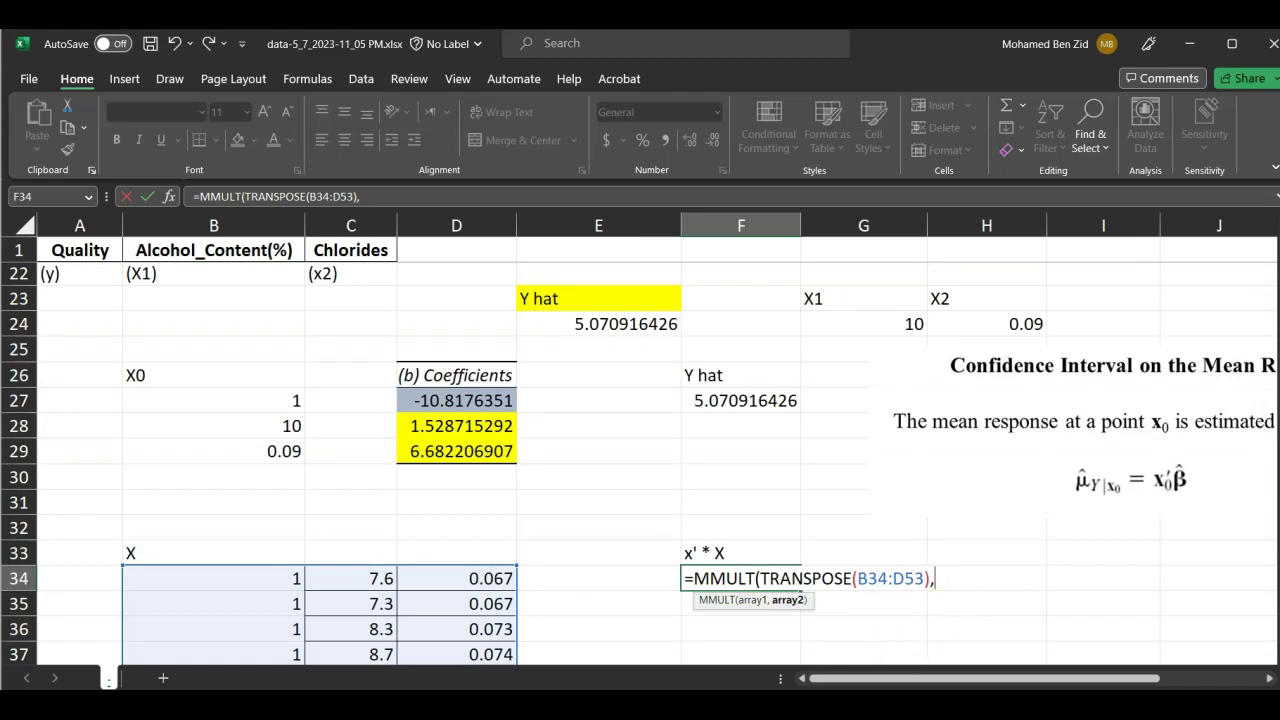
pyautogui.moveTo(177, 574); pyautogui.dragTo(487, 598)
pyautogui.write(')')
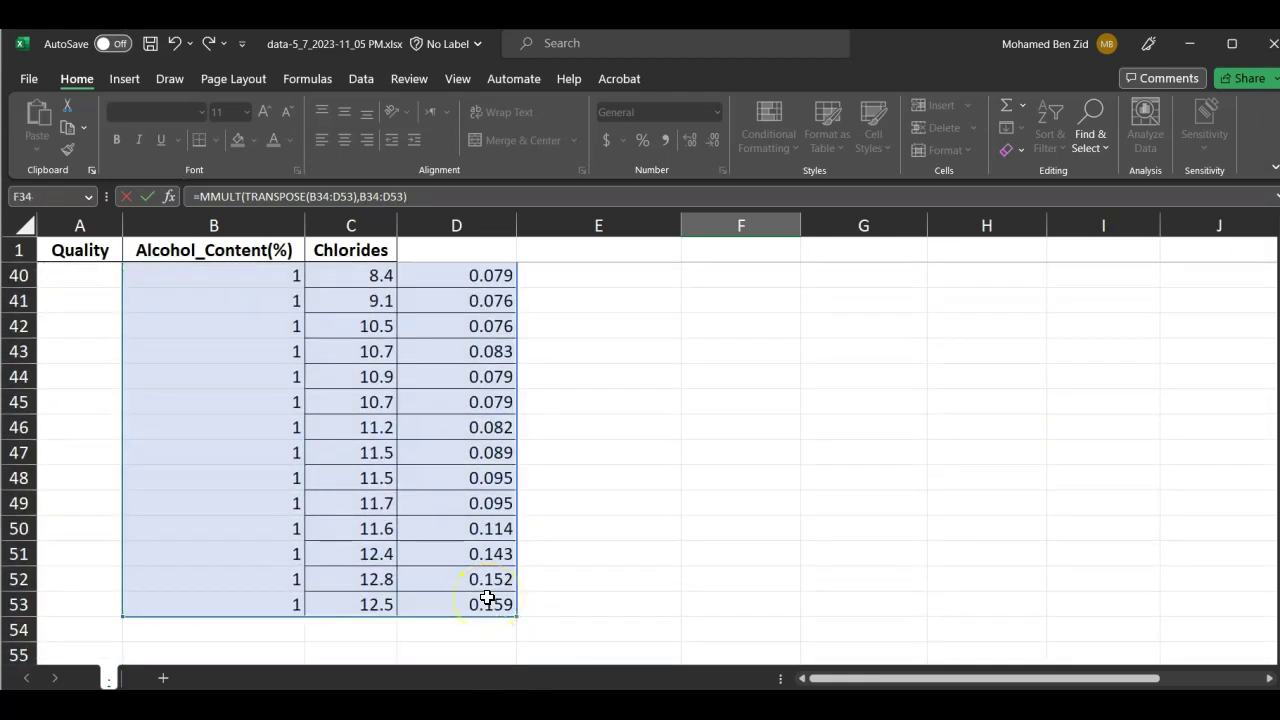
pyautogui.press('Return')
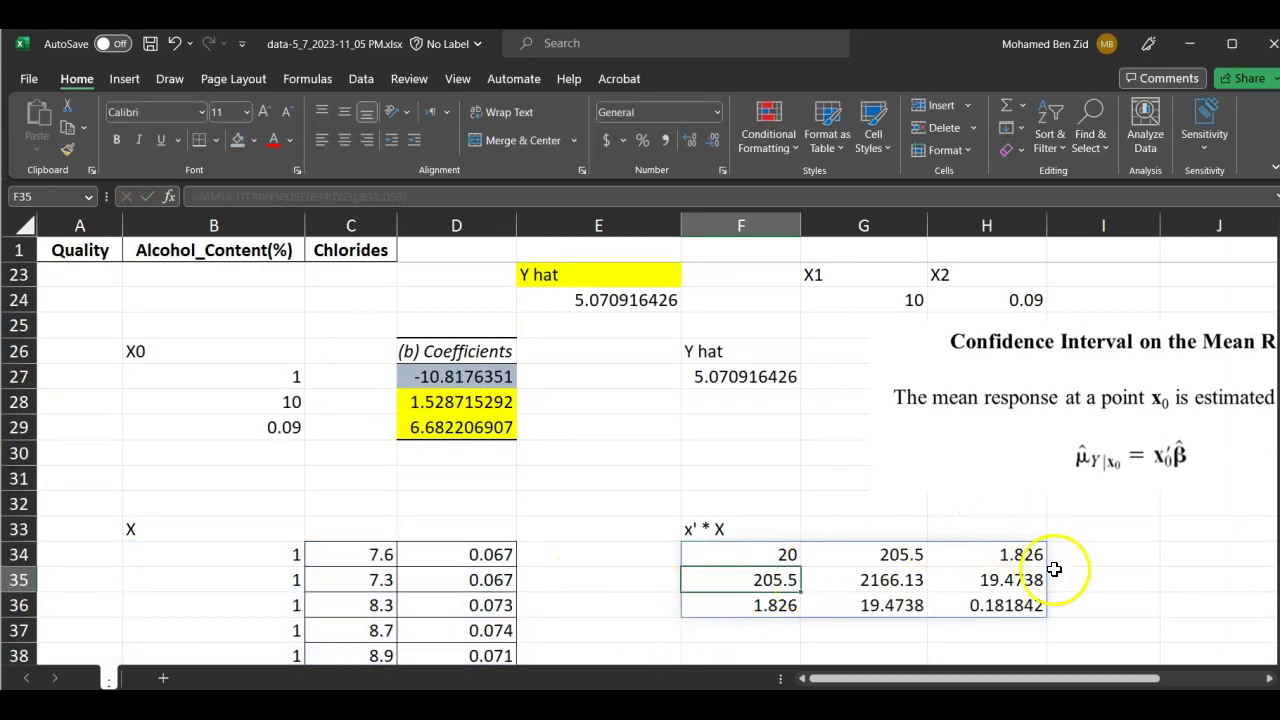
pyautogui.doubleClick(710, 555)
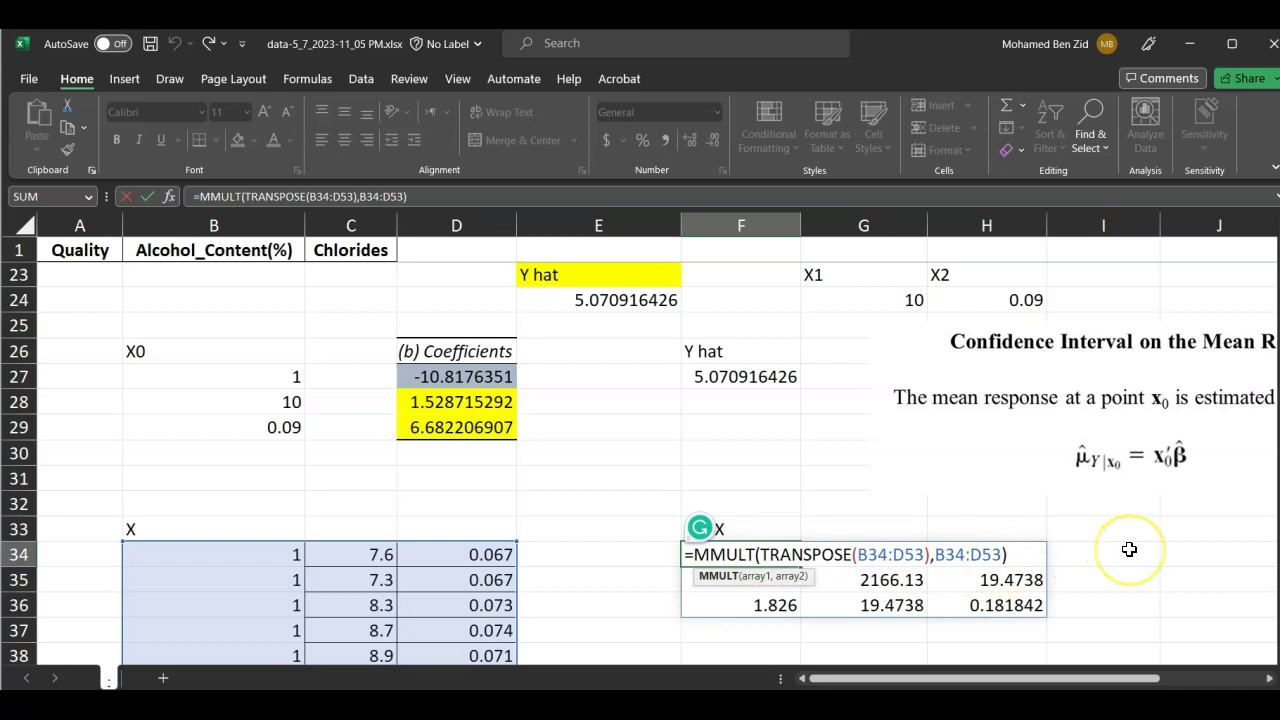
pyautogui.press('Return')
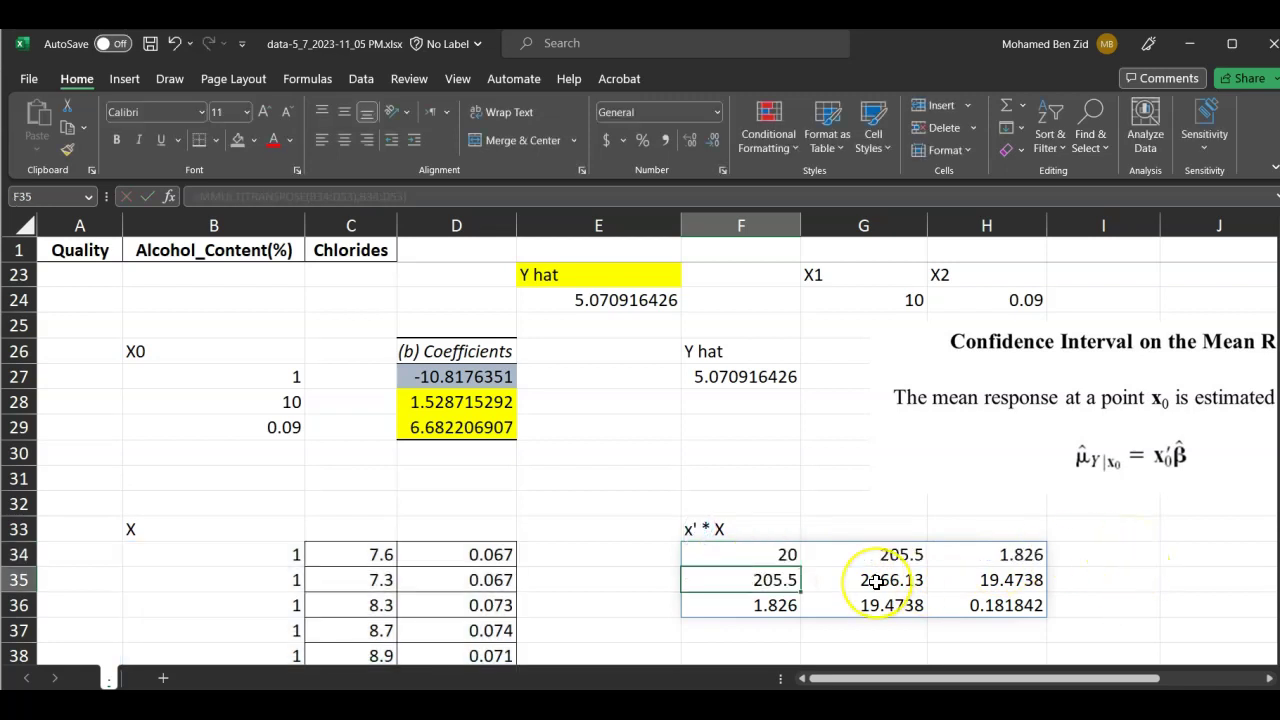
# In the second line of the confidence interval formula image, highlight X'X, its inverse exponent, x0 and x0' in green.
pyautogui.hscroll(3, 876, 581)
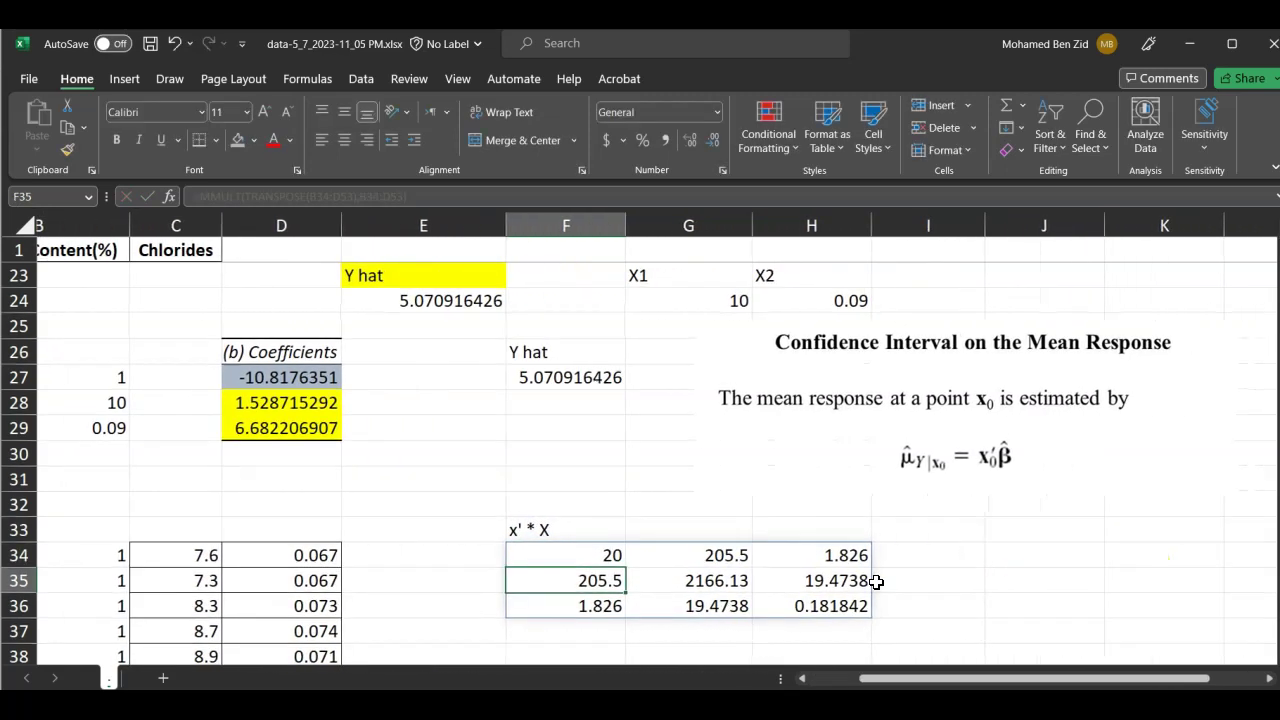
pyautogui.hscroll(5, 876, 581)
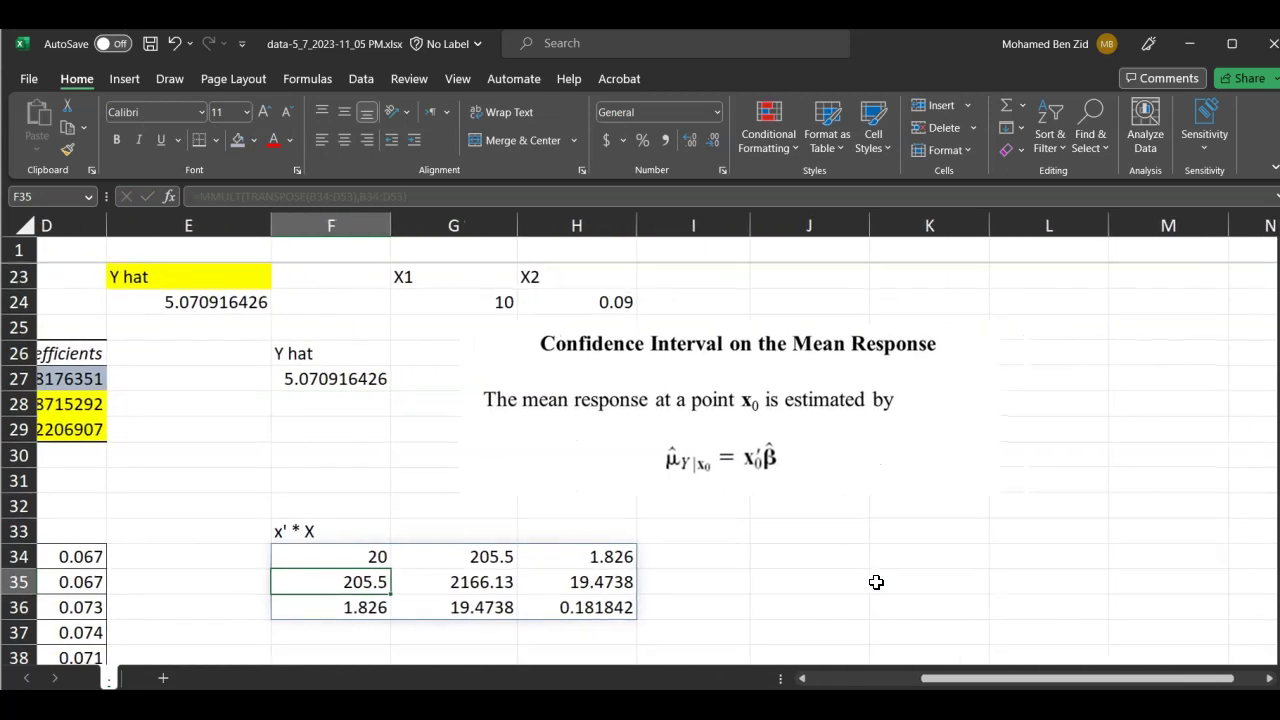
pyautogui.hscroll(3, 876, 582)
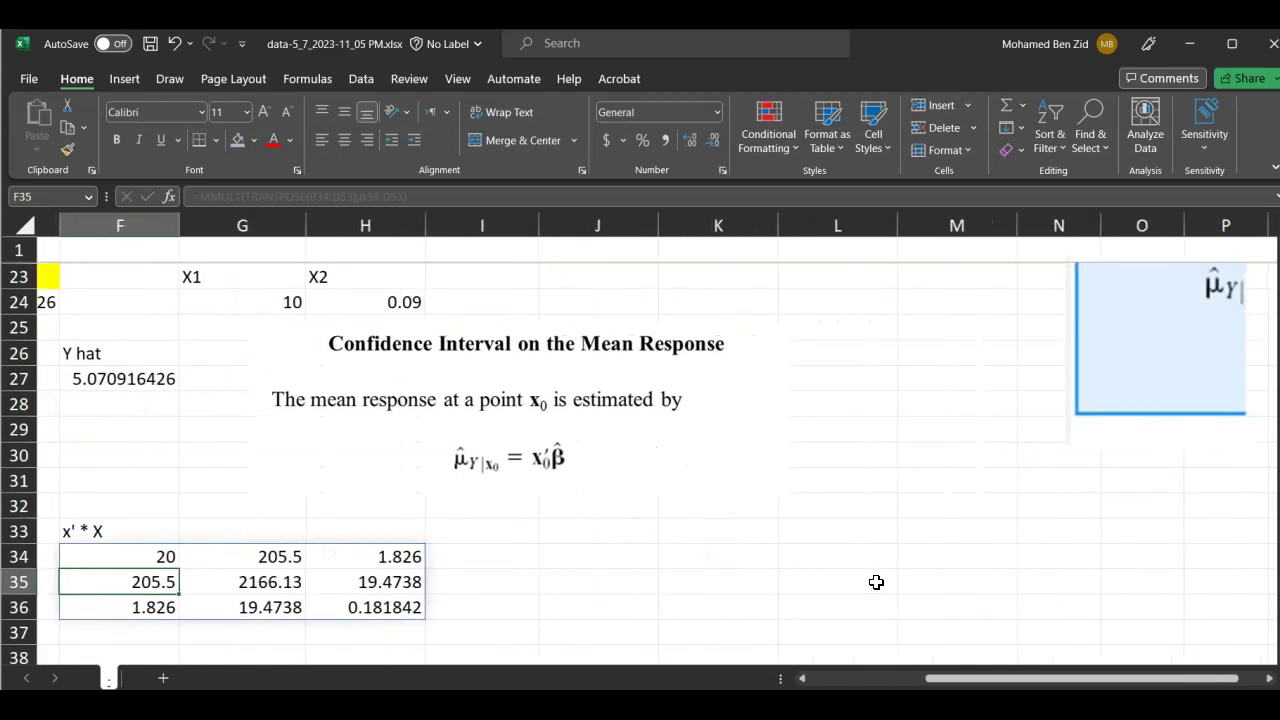
pyautogui.hscroll(-2, 876, 582)
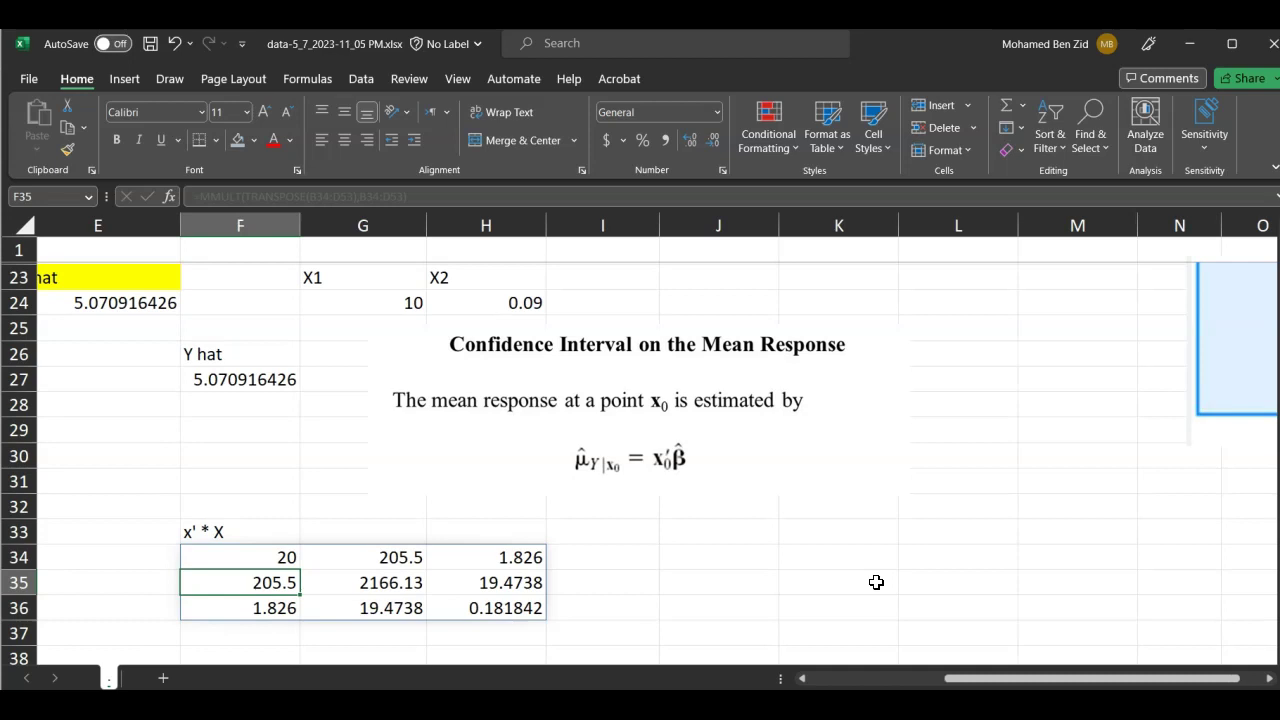
pyautogui.hscroll(15, 876, 582)
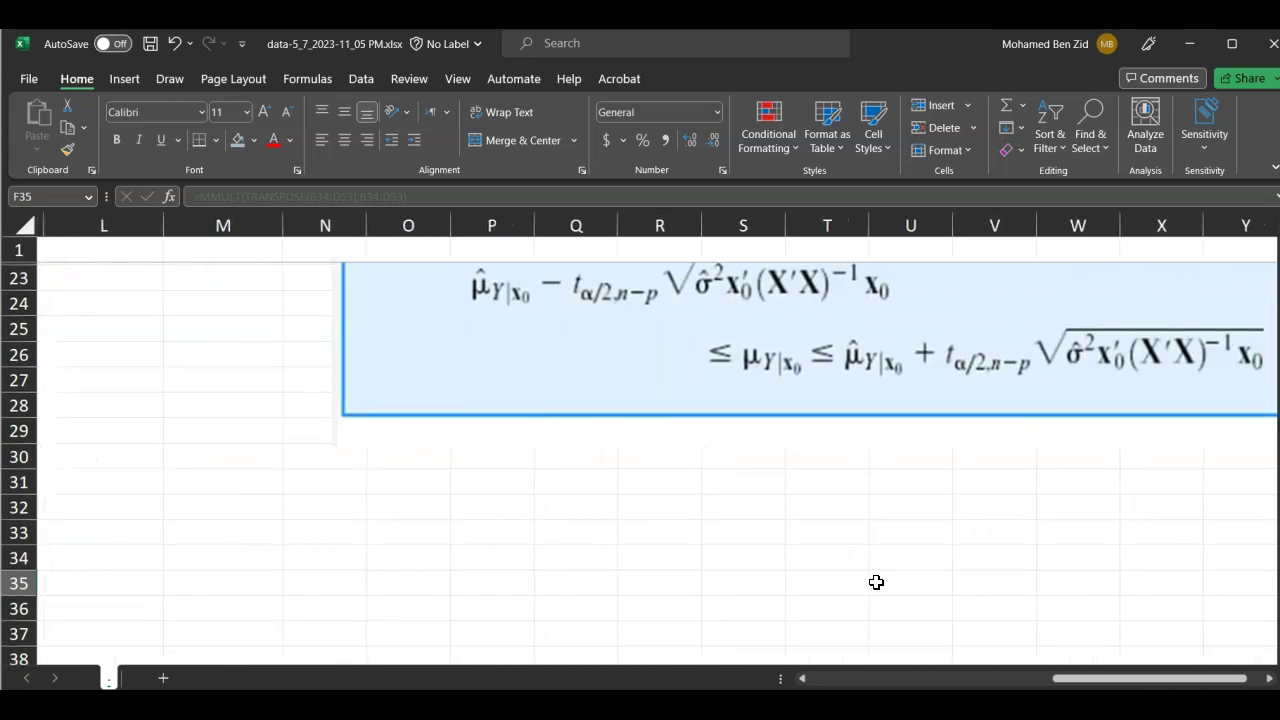
pyautogui.hscroll(3, 876, 582)
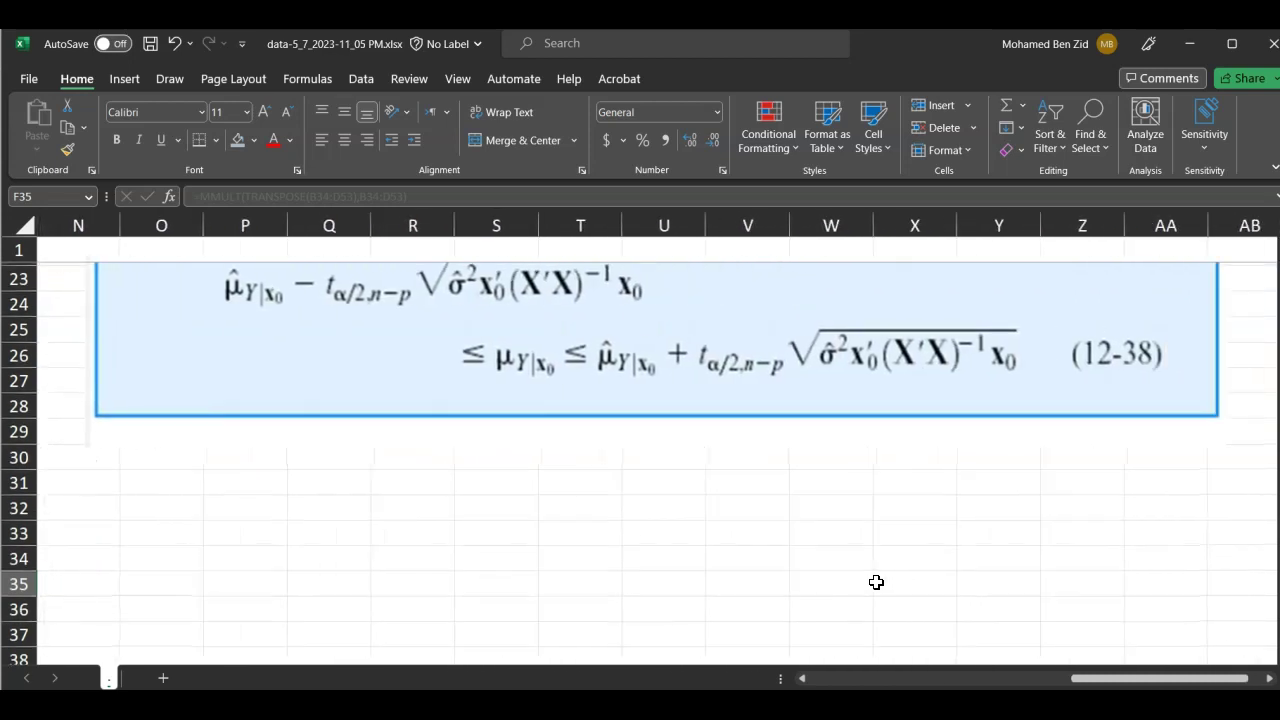
pyautogui.click(174, 80)
pyautogui.click(336, 120)
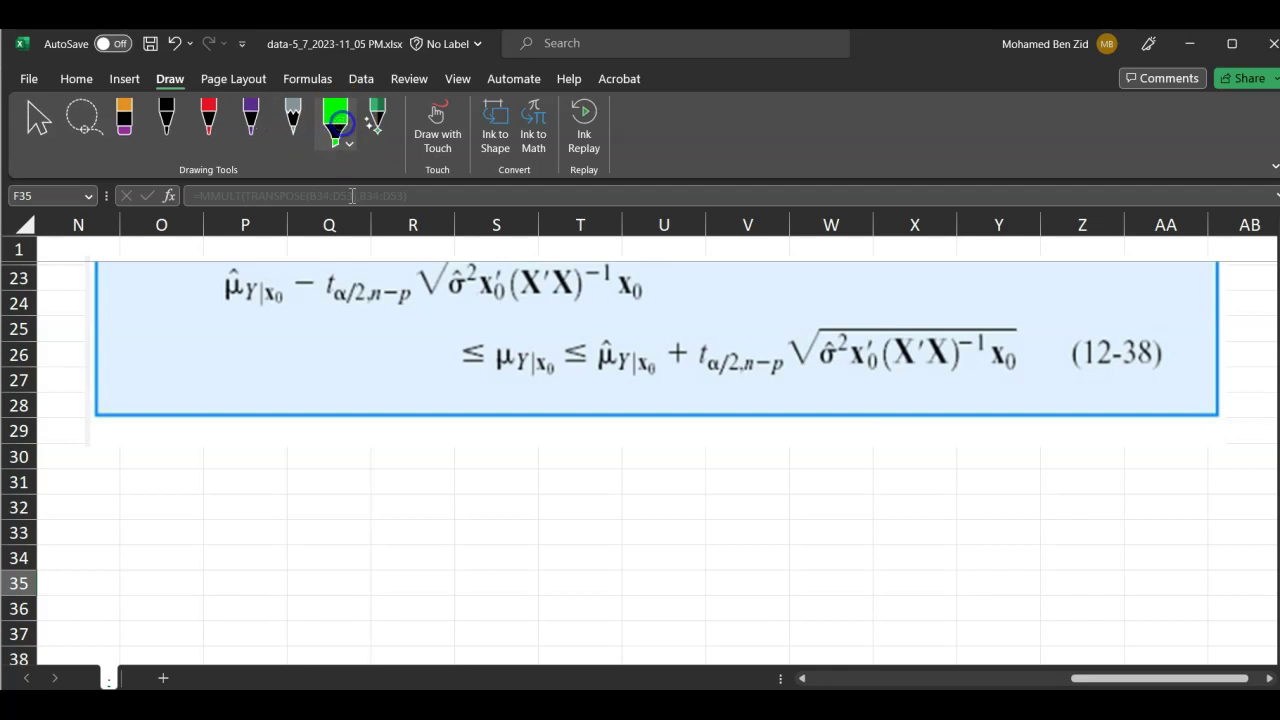
pyautogui.moveTo(892, 352); pyautogui.dragTo(1020, 362)
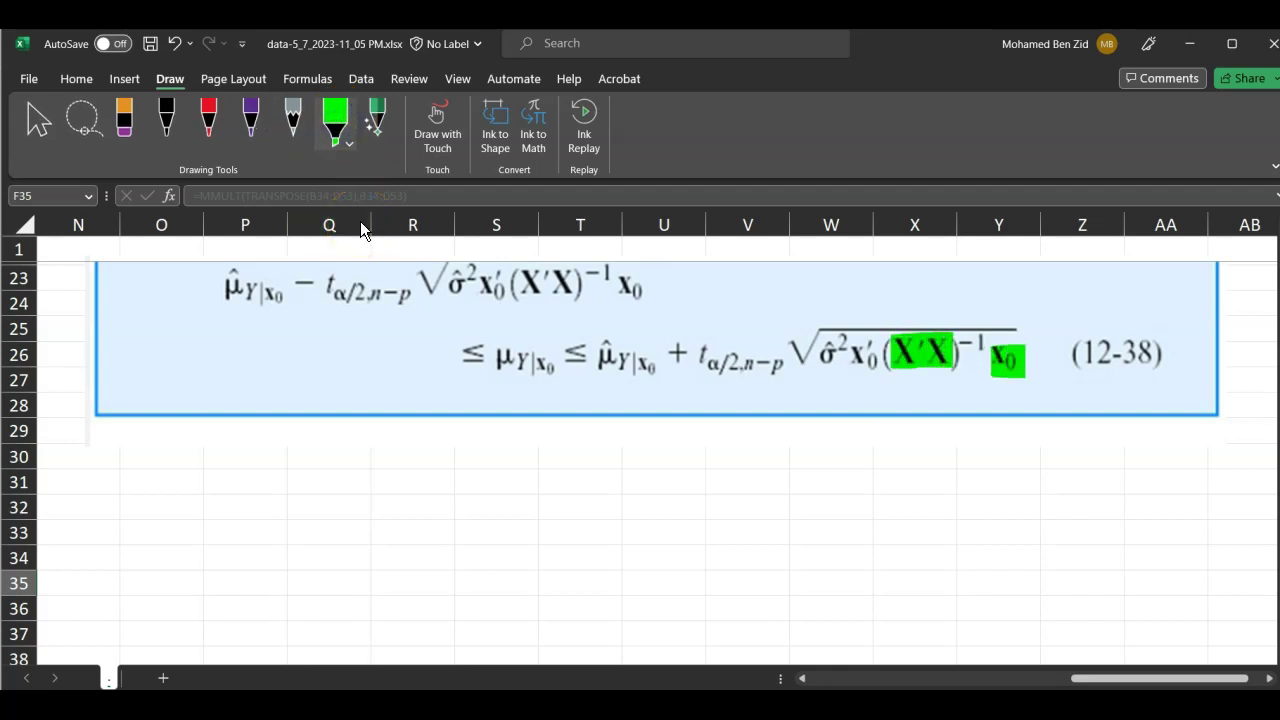
pyautogui.moveTo(850, 358); pyautogui.dragTo(878, 358)
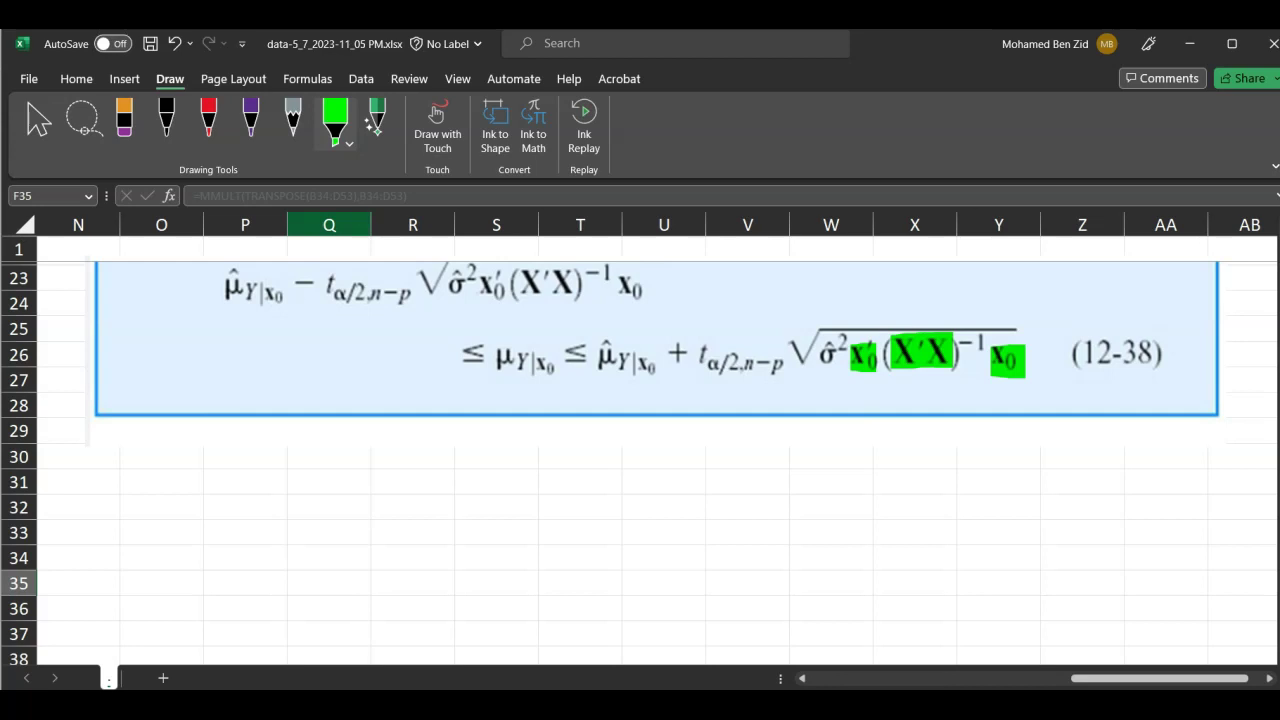
pyautogui.moveTo(948, 345); pyautogui.dragTo(992, 345)
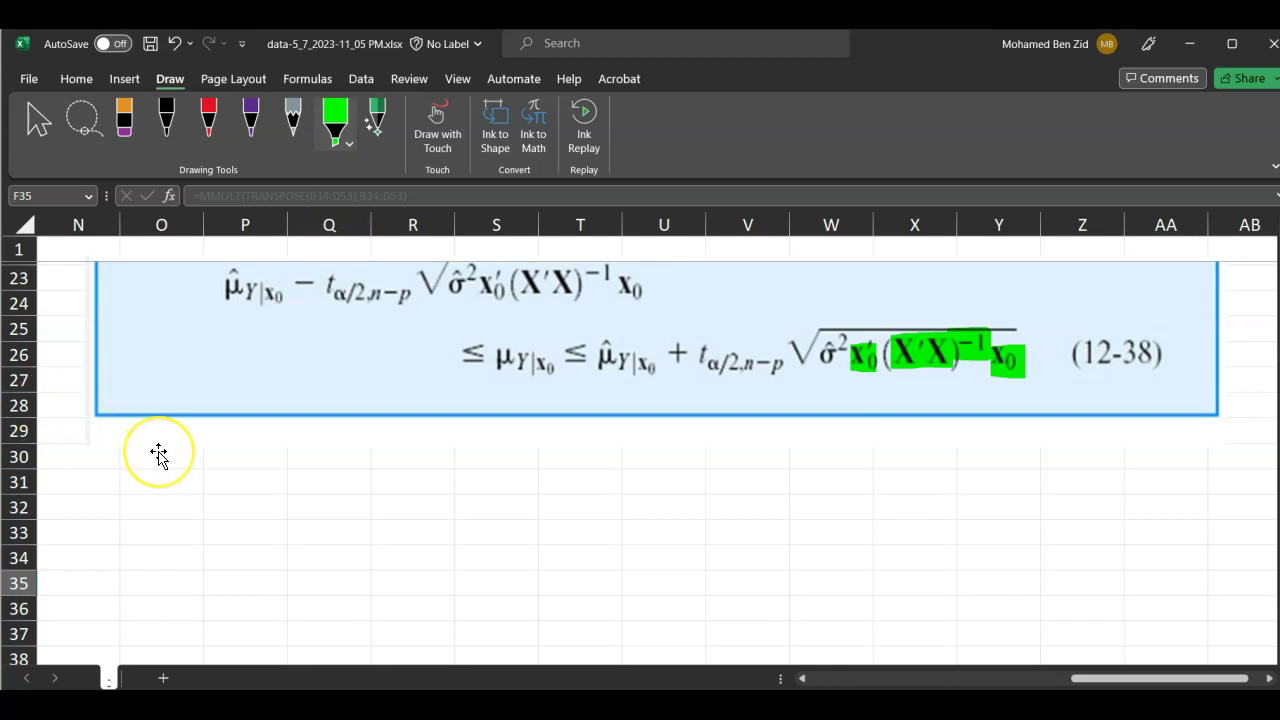
# Enter the header Inverse (X' * X) in J33, beside the x' * X matrix.
pyautogui.hscroll(-3, 157, 454)
pyautogui.hscroll(-7, 157, 454)
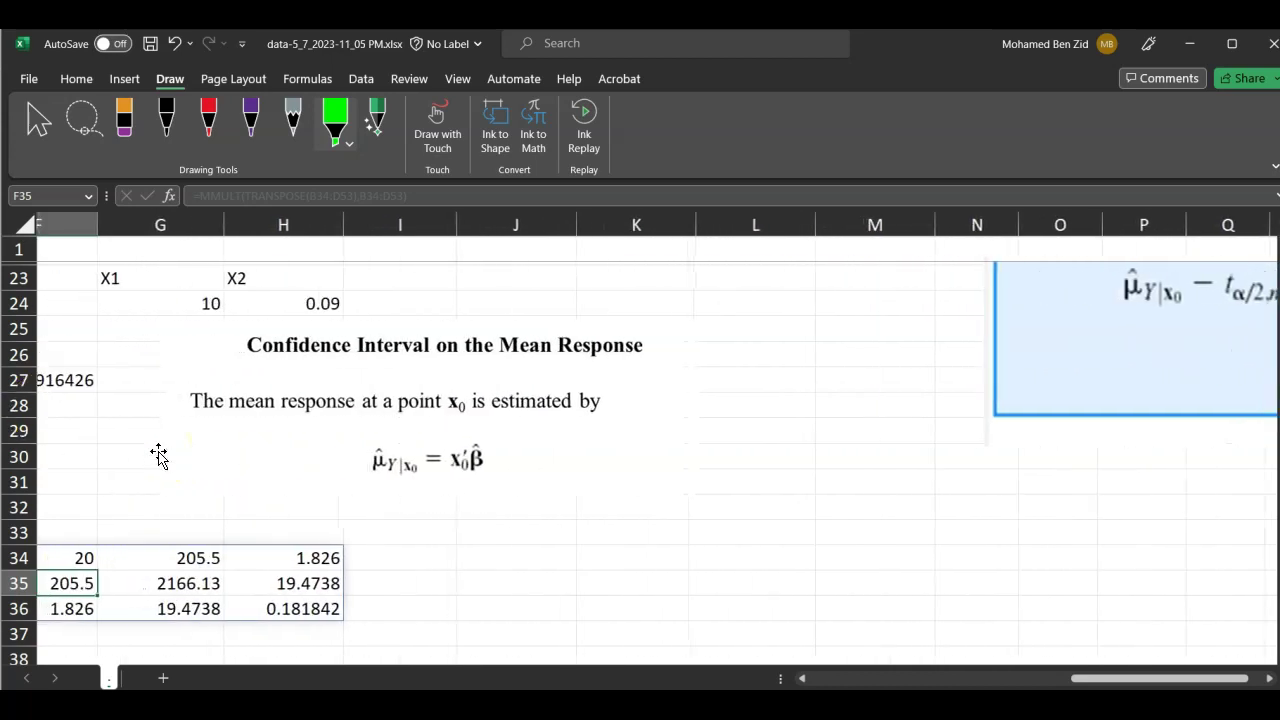
pyautogui.hscroll(-3, 157, 454)
pyautogui.scroll(-2, 157, 454)
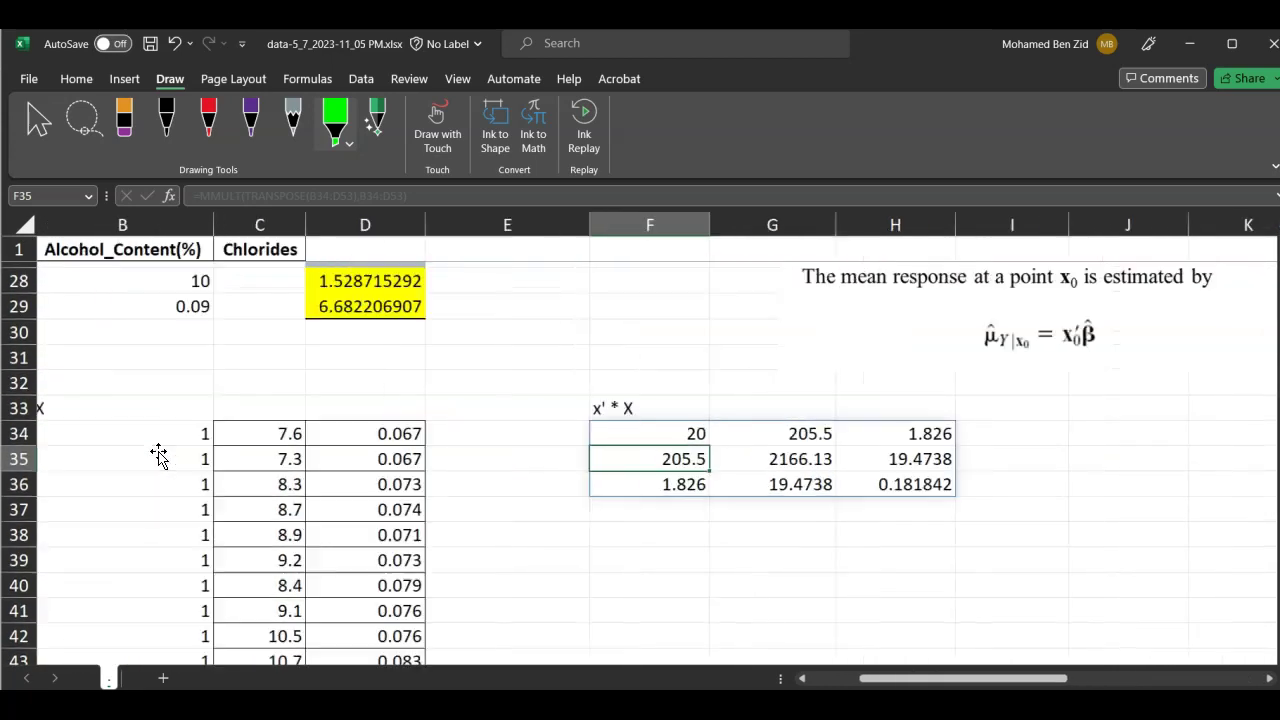
pyautogui.hscroll(2, 1200, 470)
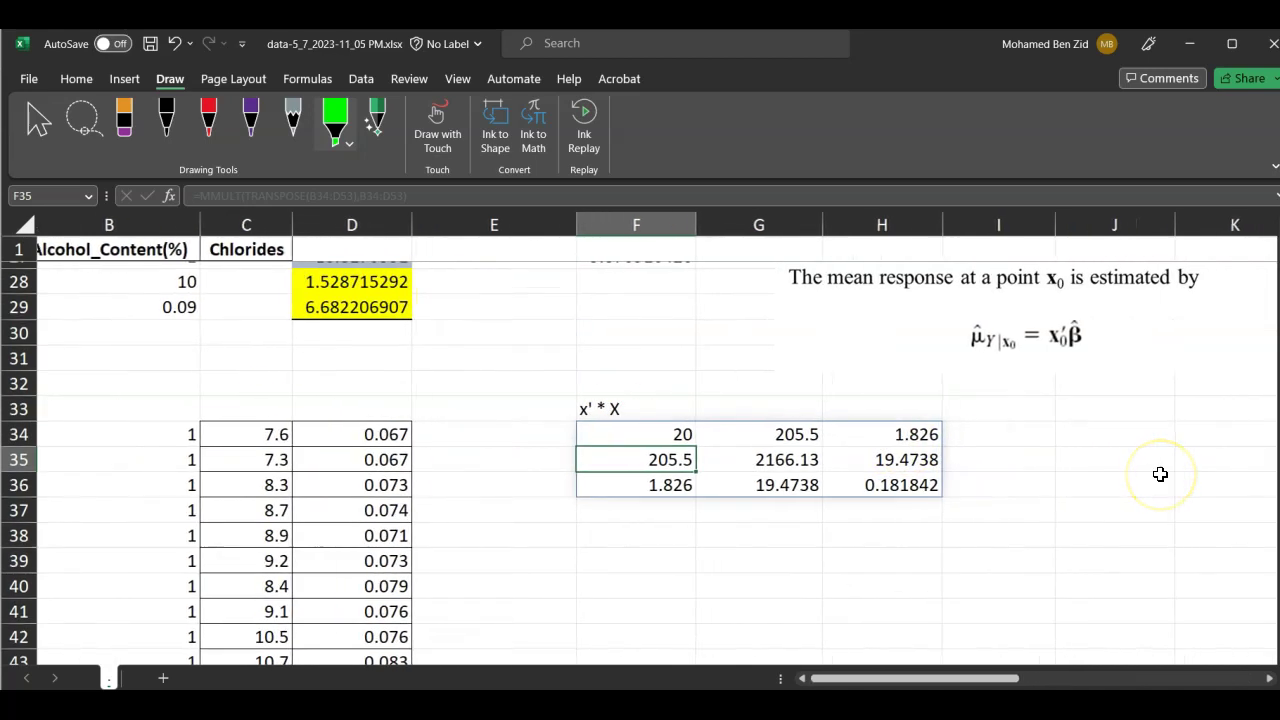
pyautogui.click(1095, 410)
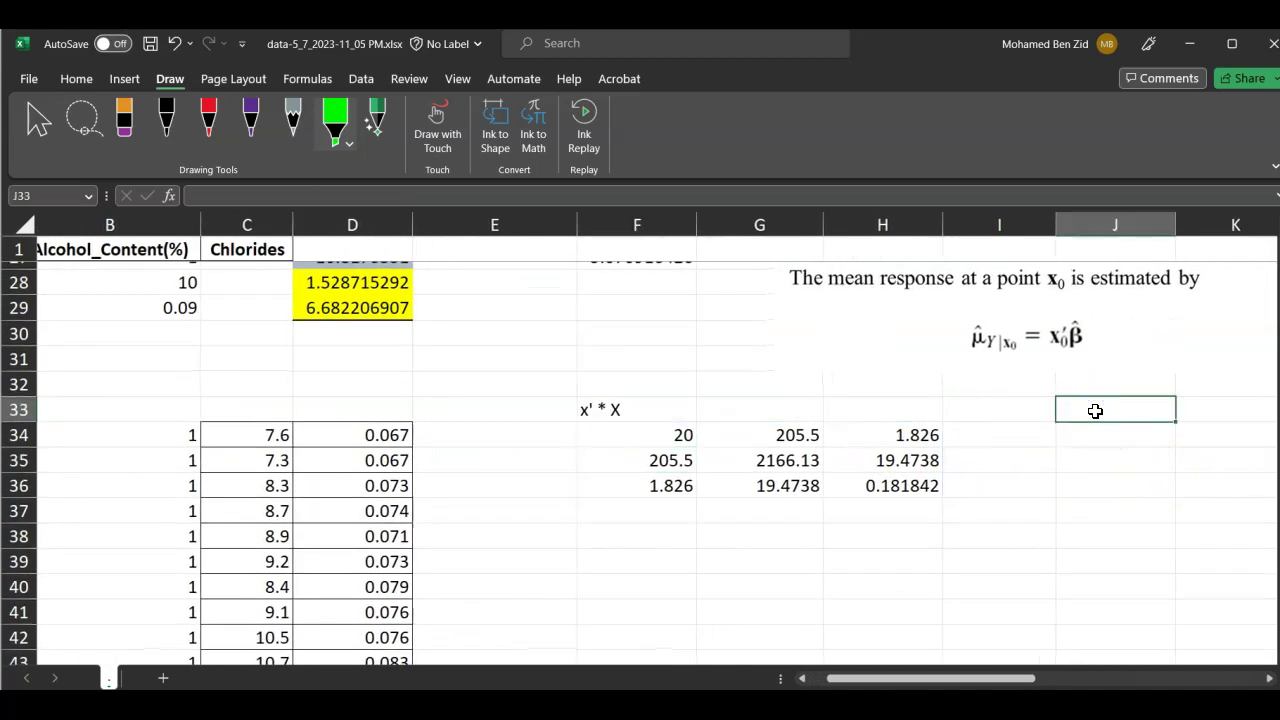
pyautogui.write('Inverse (')
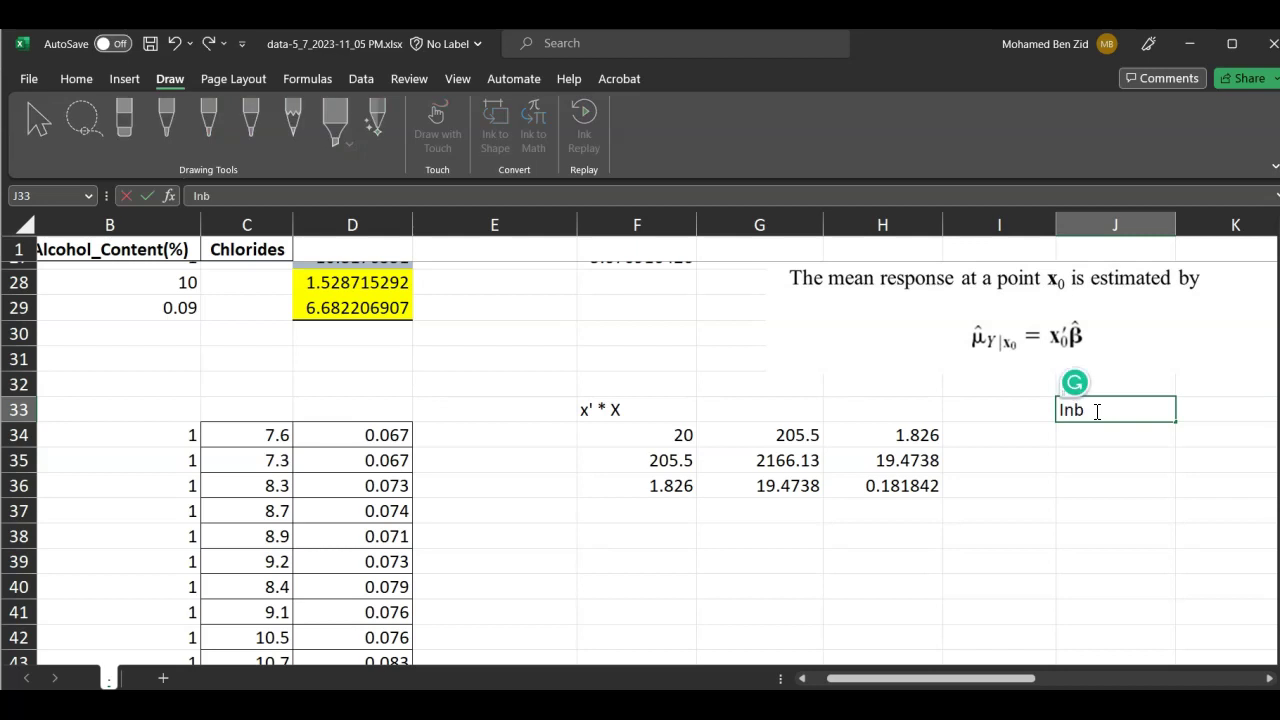
pyautogui.write("X' * X)")
pyautogui.press('Return')
# Compute the inverse of the x' * X matrix in J34 with =MINVERSE(F34#).
pyautogui.write('=')
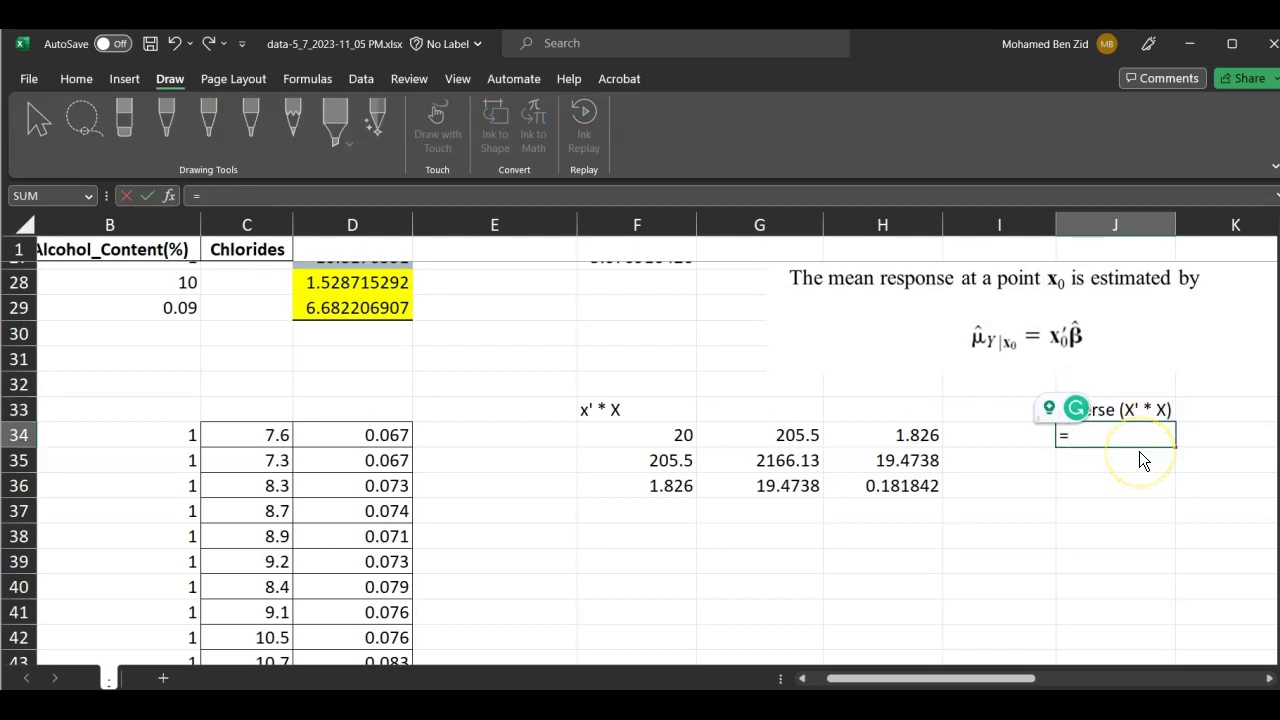
pyautogui.write('mi')
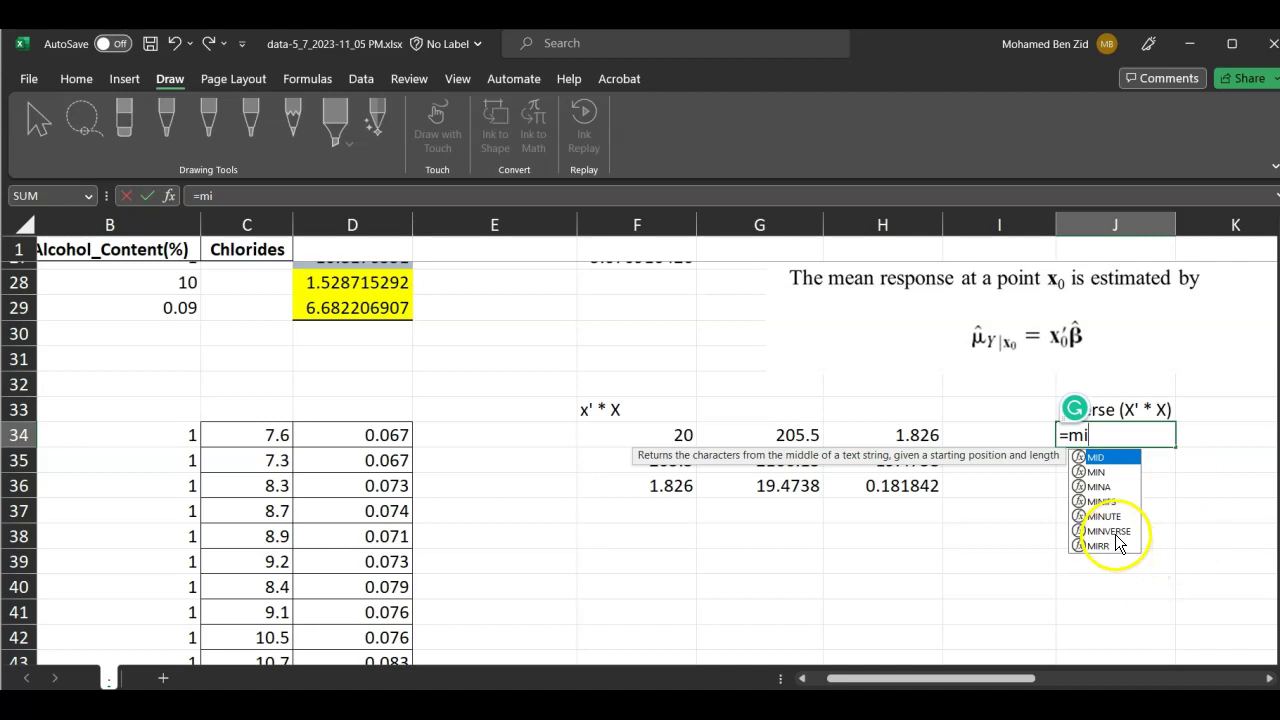
pyautogui.click(1116, 533)
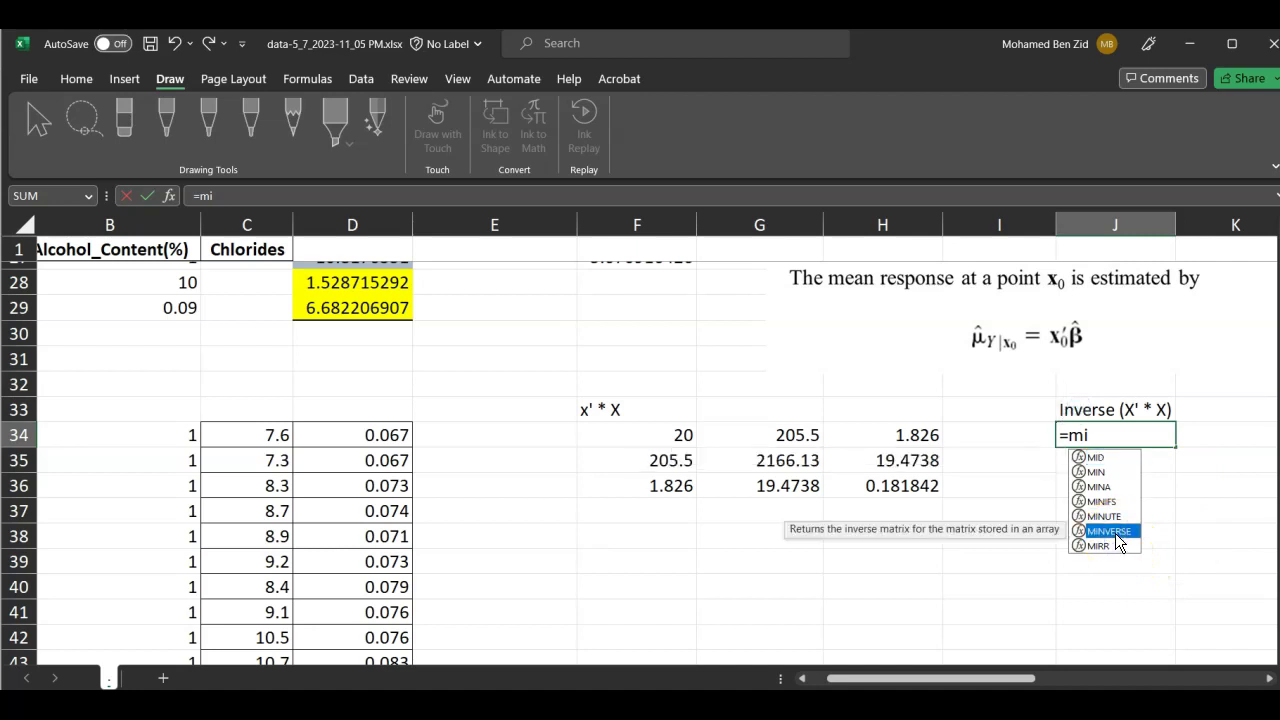
pyautogui.doubleClick(1115, 532)
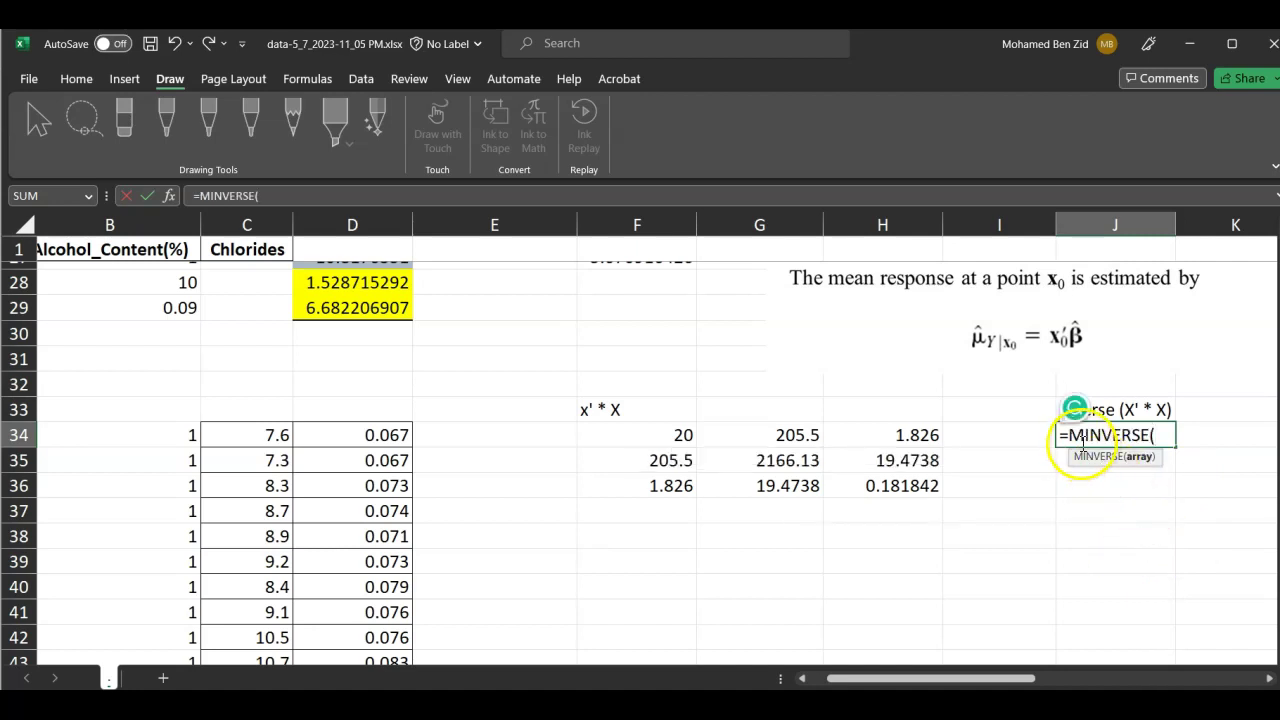
pyautogui.moveTo(637, 437); pyautogui.dragTo(903, 497)
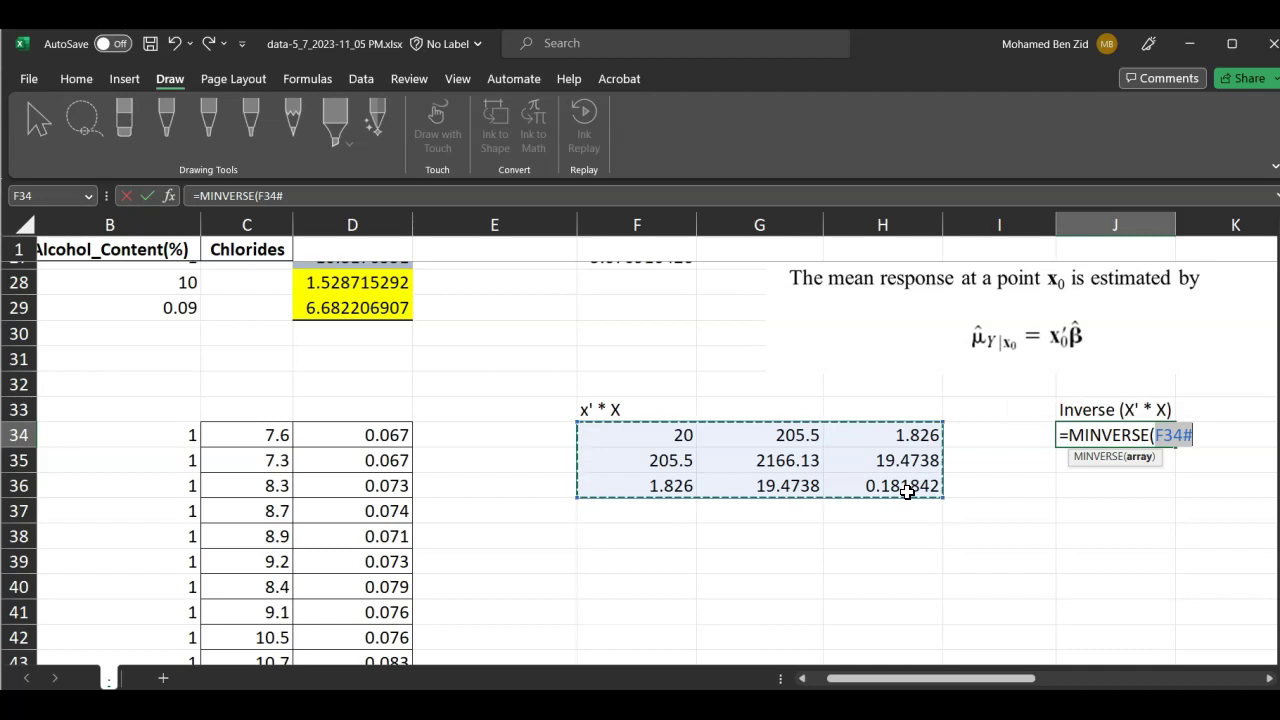
pyautogui.write(')')
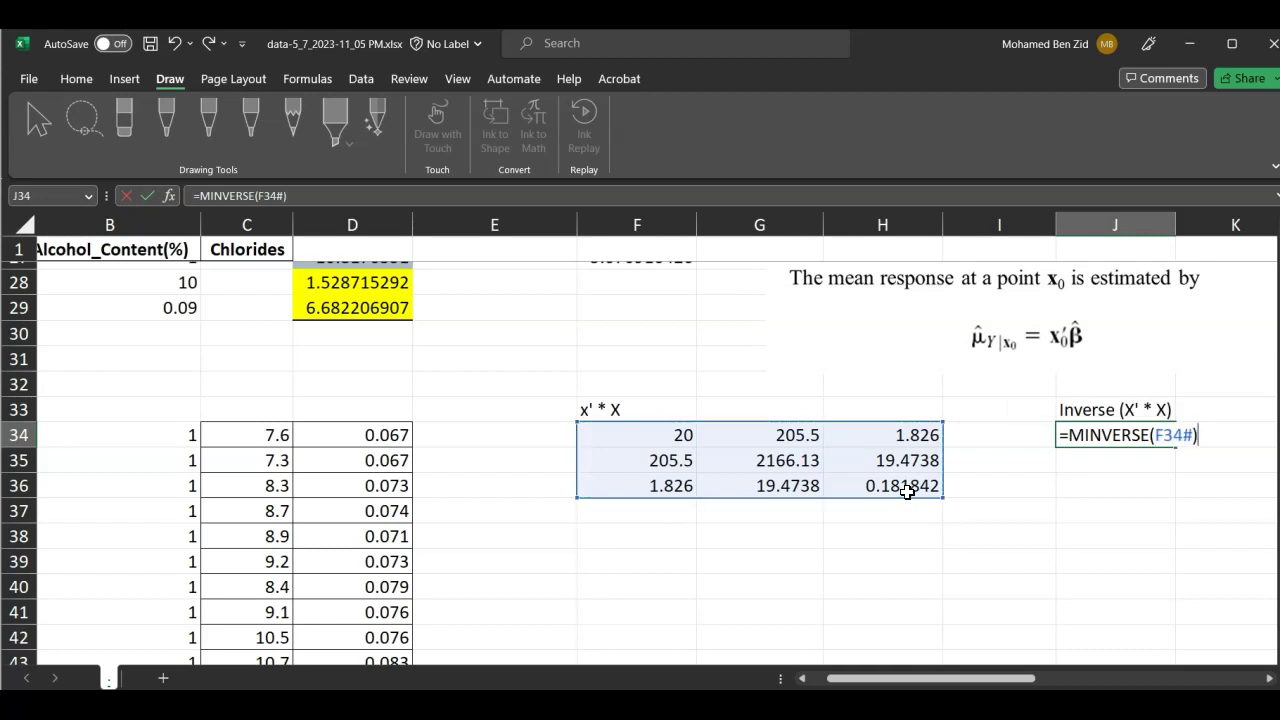
pyautogui.press('Return')
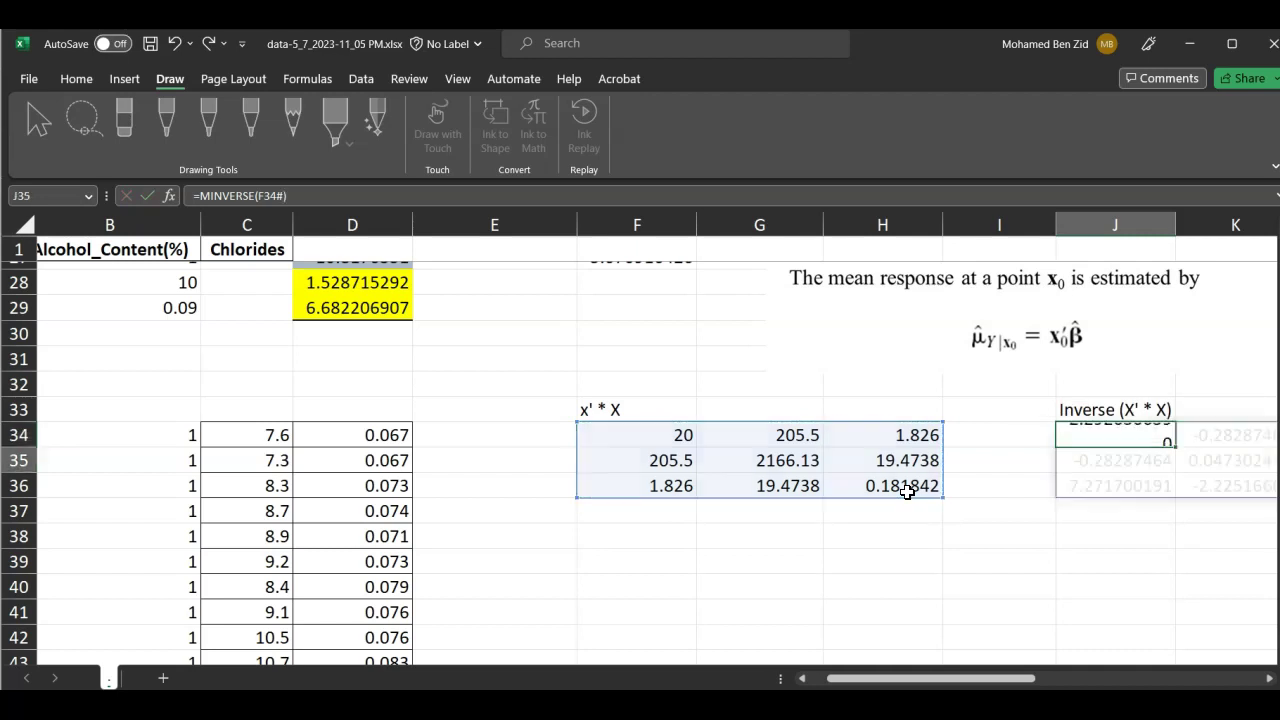
# In black ink, circle σ̂² in the second line of the confidence interval formula and draw σ̂ with a square root sign above it.
pyautogui.hscroll(3, 952, 630)
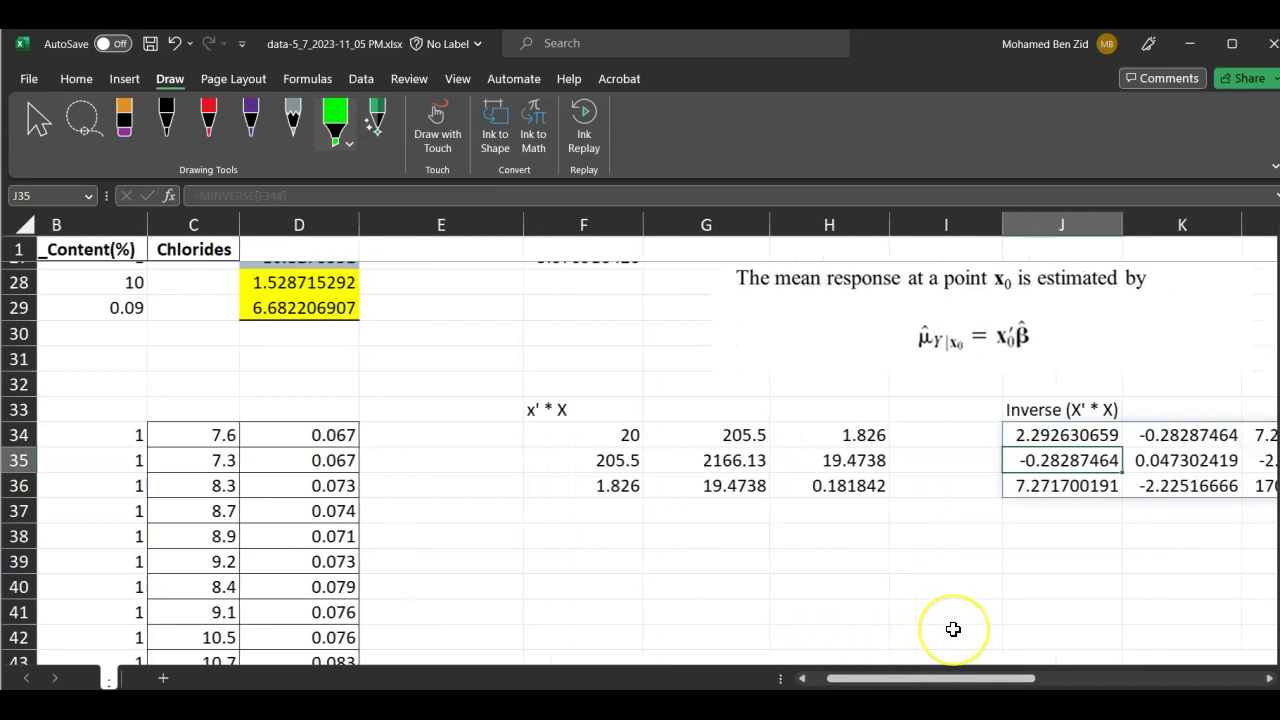
pyautogui.hscroll(2, 953, 629)
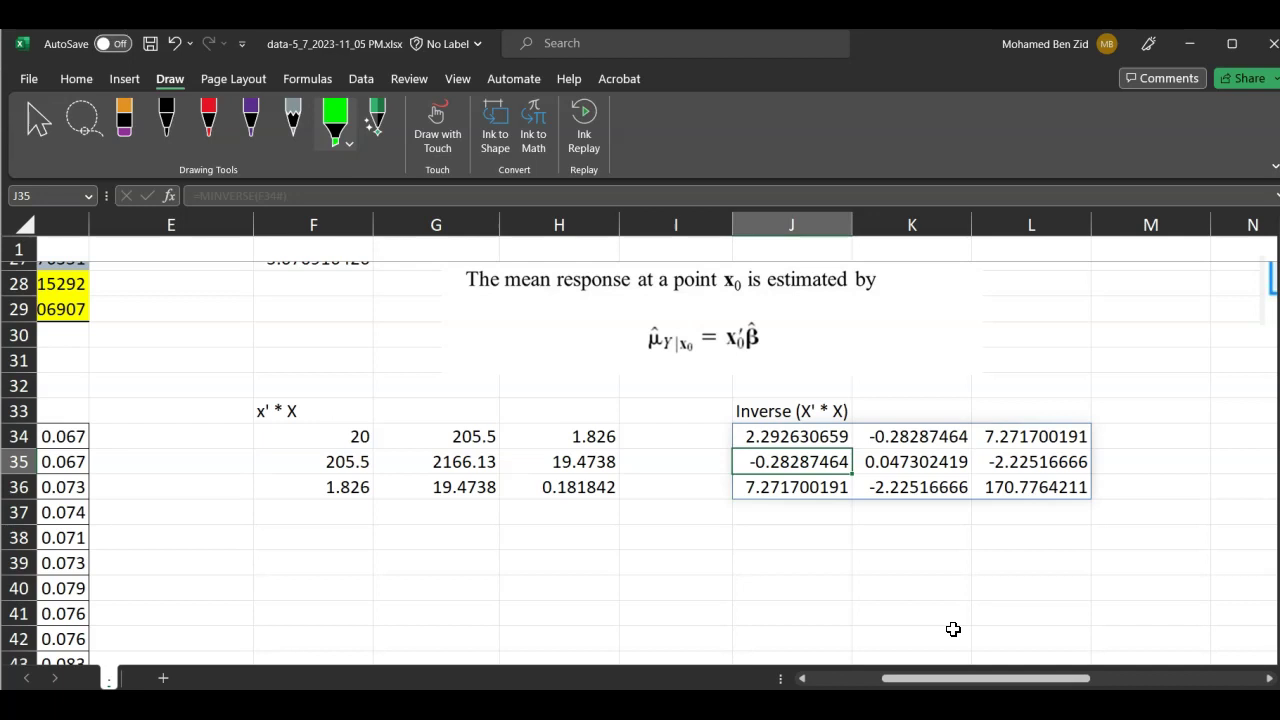
pyautogui.hscroll(10, 953, 629)
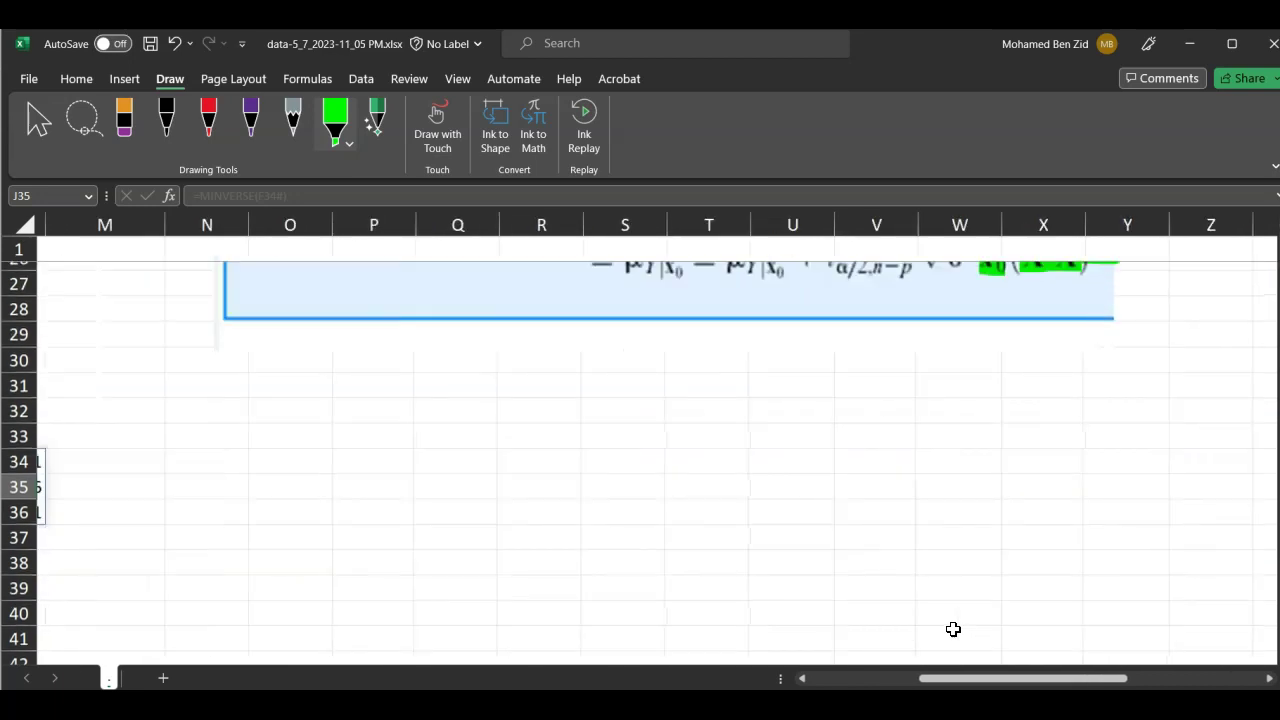
pyautogui.scroll(2, 953, 629)
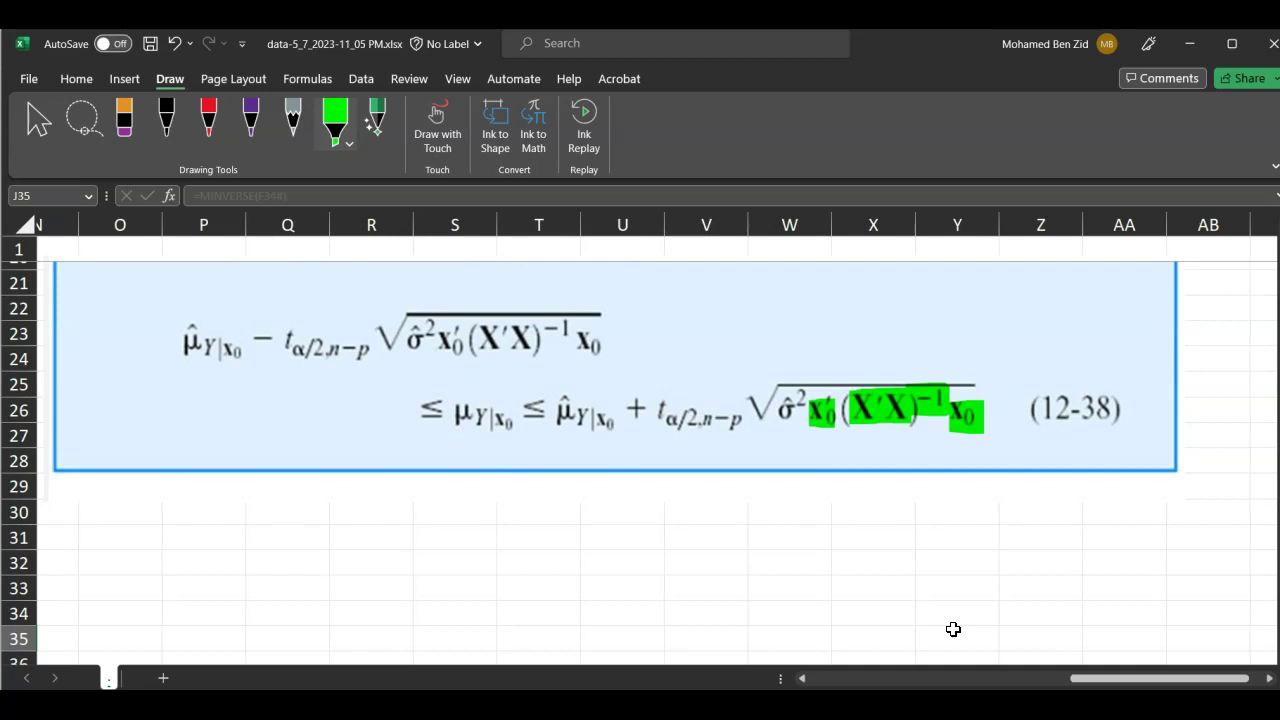
pyautogui.click(933, 230)
pyautogui.click(166, 118)
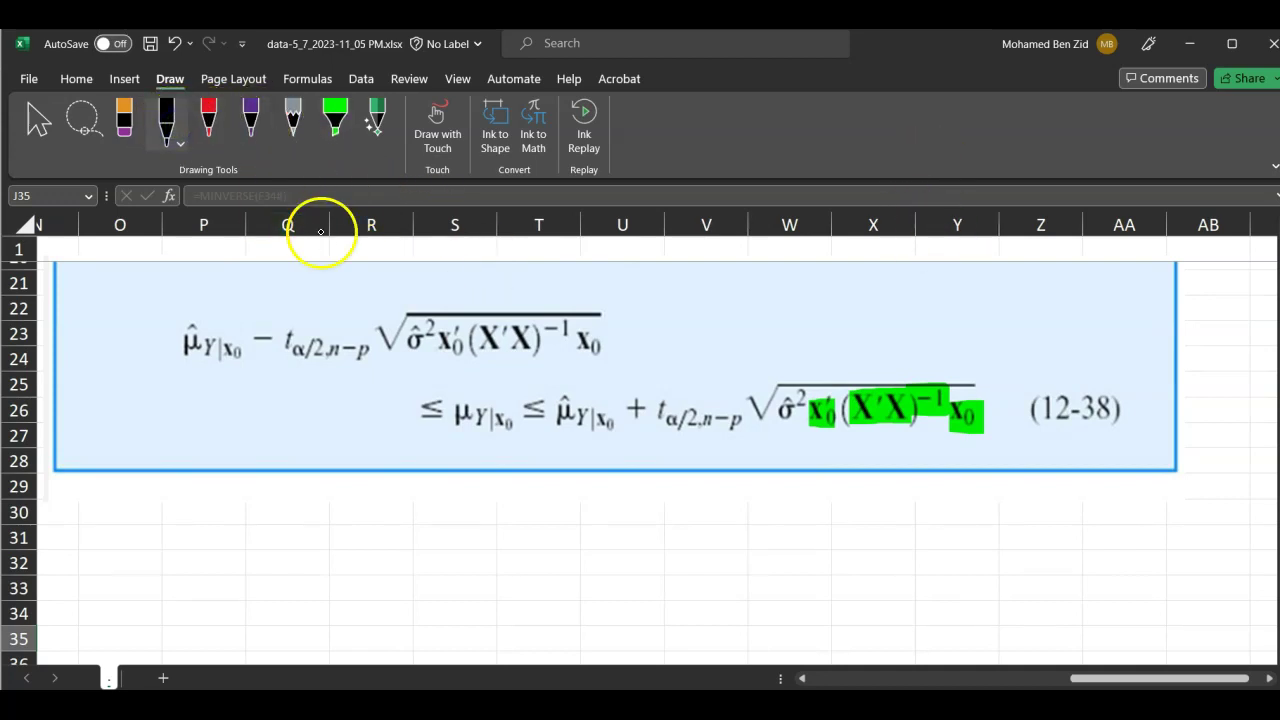
pyautogui.moveTo(782, 377)
pyautogui.mouseDown()
pyautogui.moveTo(766, 424)
pyautogui.moveTo(796, 430)
pyautogui.moveTo(810, 382)
pyautogui.moveTo(757, 360)
pyautogui.mouseUp()
pyautogui.moveTo(757, 341)
pyautogui.mouseDown()
pyautogui.moveTo(801, 320)
pyautogui.moveTo(974, 324)
pyautogui.mouseUp()
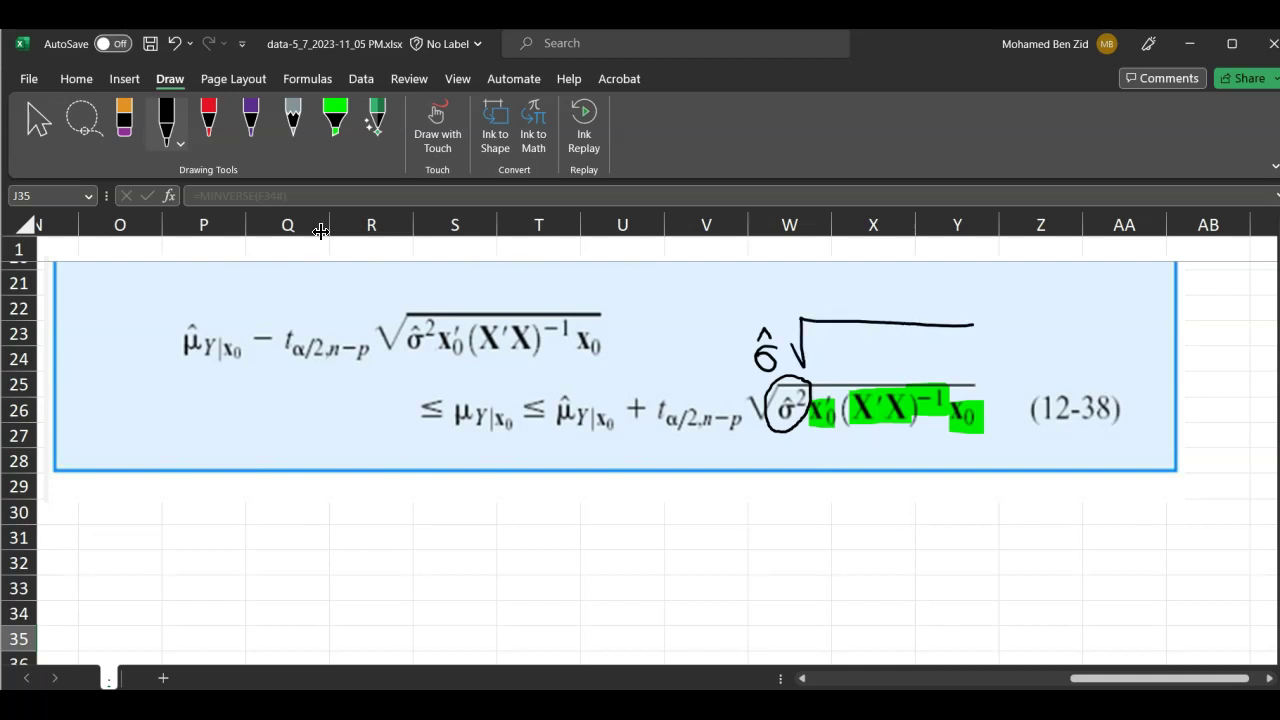
# Write x0'(X'X)^-1 x0 under the hand-drawn square root sign and underline the expression.
pyautogui.moveTo(842, 338); pyautogui.dragTo(826, 362)
pyautogui.moveTo(827, 338)
pyautogui.mouseDown()
pyautogui.moveTo(842, 362)
pyautogui.moveTo(855, 342)
pyautogui.moveTo(901, 358)
pyautogui.moveTo(886, 357)
pyautogui.mouseUp()
pyautogui.moveTo(912, 331)
pyautogui.mouseDown()
pyautogui.moveTo(931, 365)
pyautogui.moveTo(986, 357)
pyautogui.mouseUp()
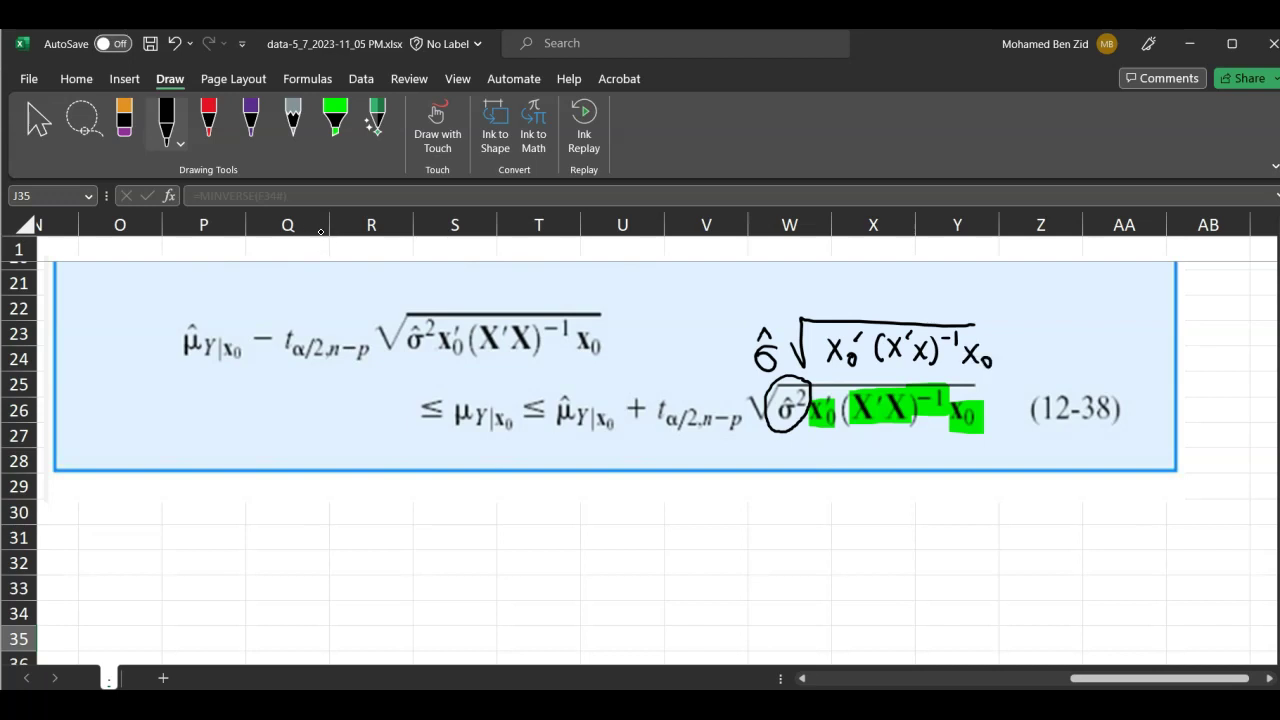
pyautogui.moveTo(842, 377); pyautogui.dragTo(986, 379)
# Enter the header X0 * (X' *X)^-1 *X0 in N33, beside the inverse matrix.
pyautogui.hscroll(-1, 447, 508)
pyautogui.hscroll(-4, 447, 508)
pyautogui.doubleClick(434, 507)
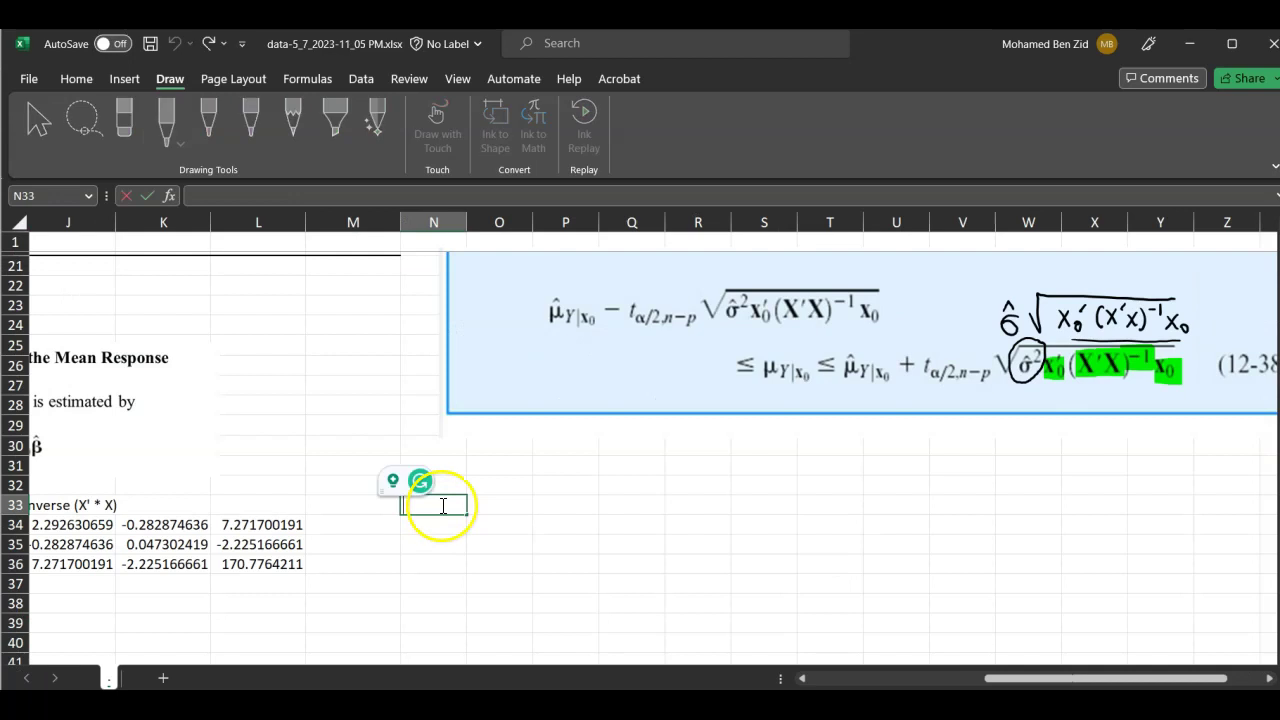
pyautogui.write('x')
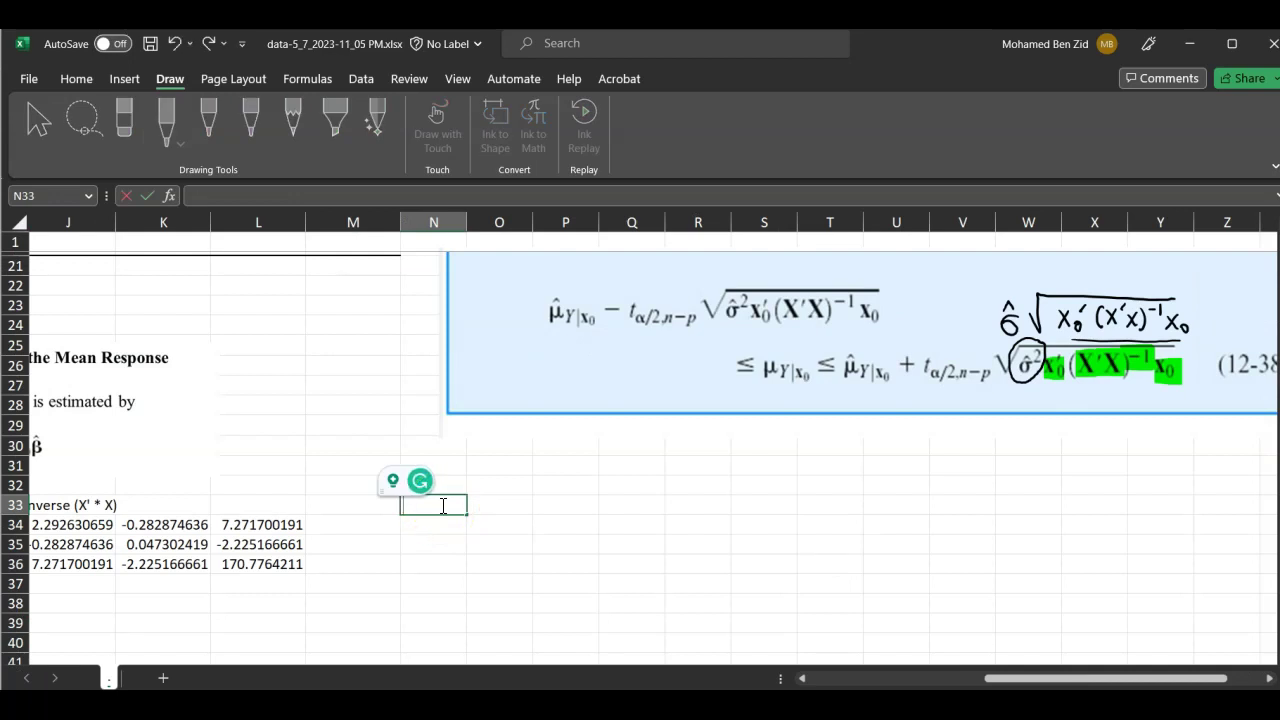
pyautogui.write('0 *')
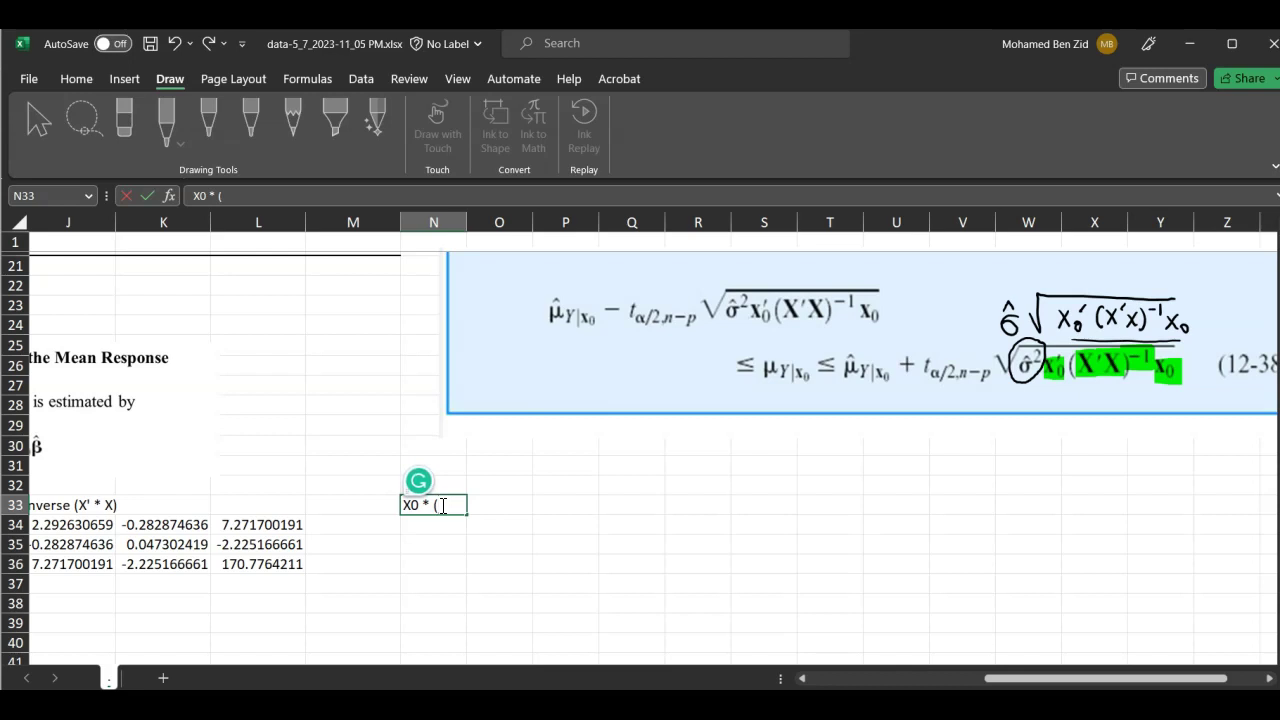
pyautogui.write("(X' *X")
pyautogui.write('0')
pyautogui.press('Return')
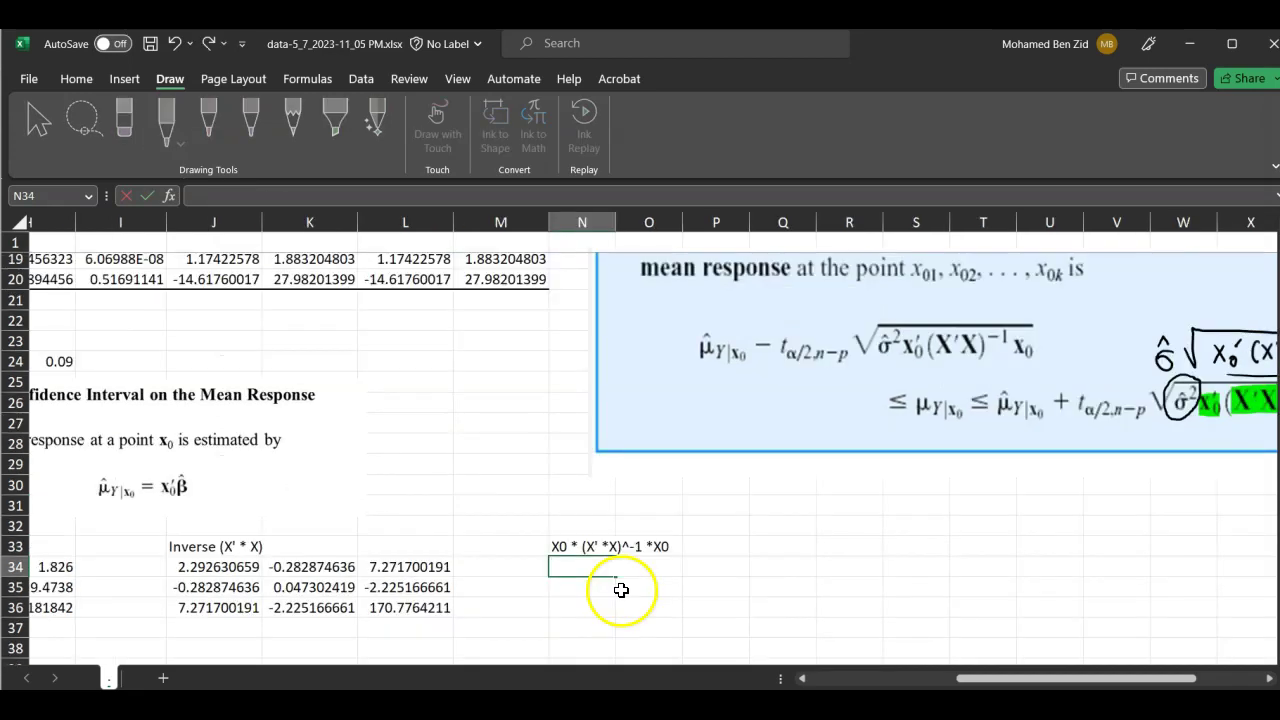
# Add a transpose mark after the first X0 in the N33 header so it reads X0 '* (X' *X)^-1 *X0.
pyautogui.doubleClick(571, 547)
pyautogui.write('* (X')
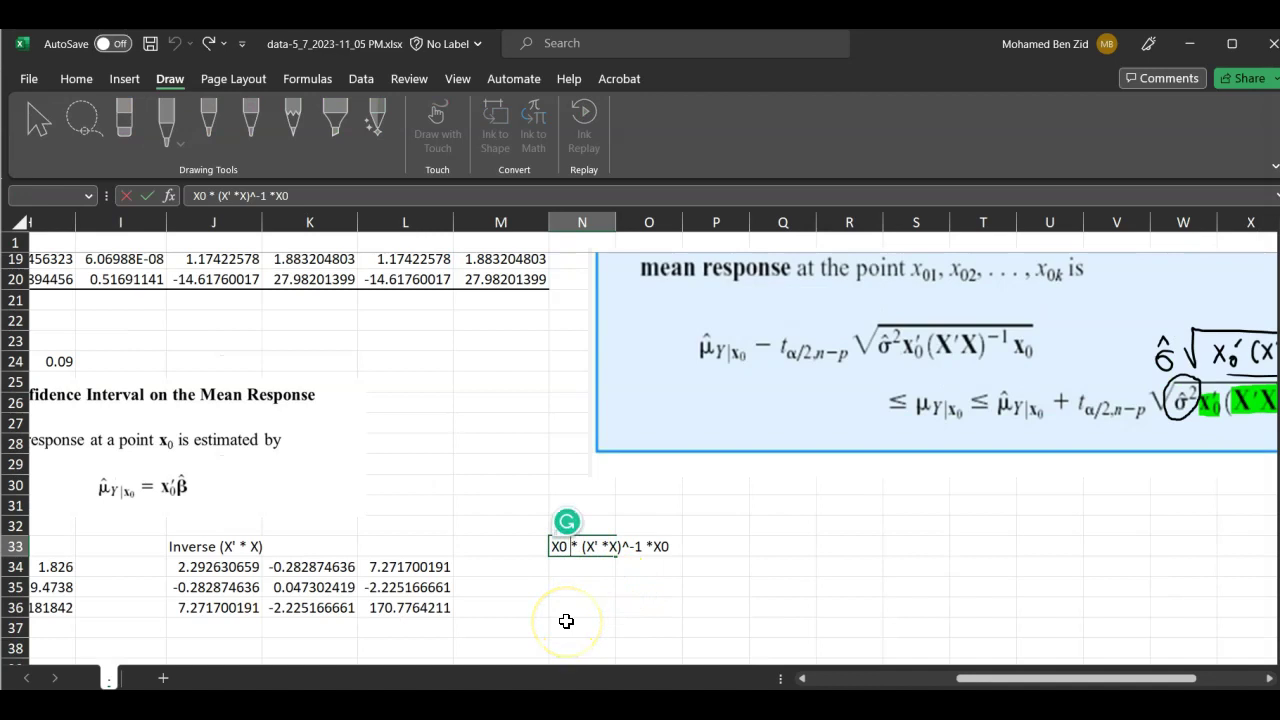
pyautogui.write("'")
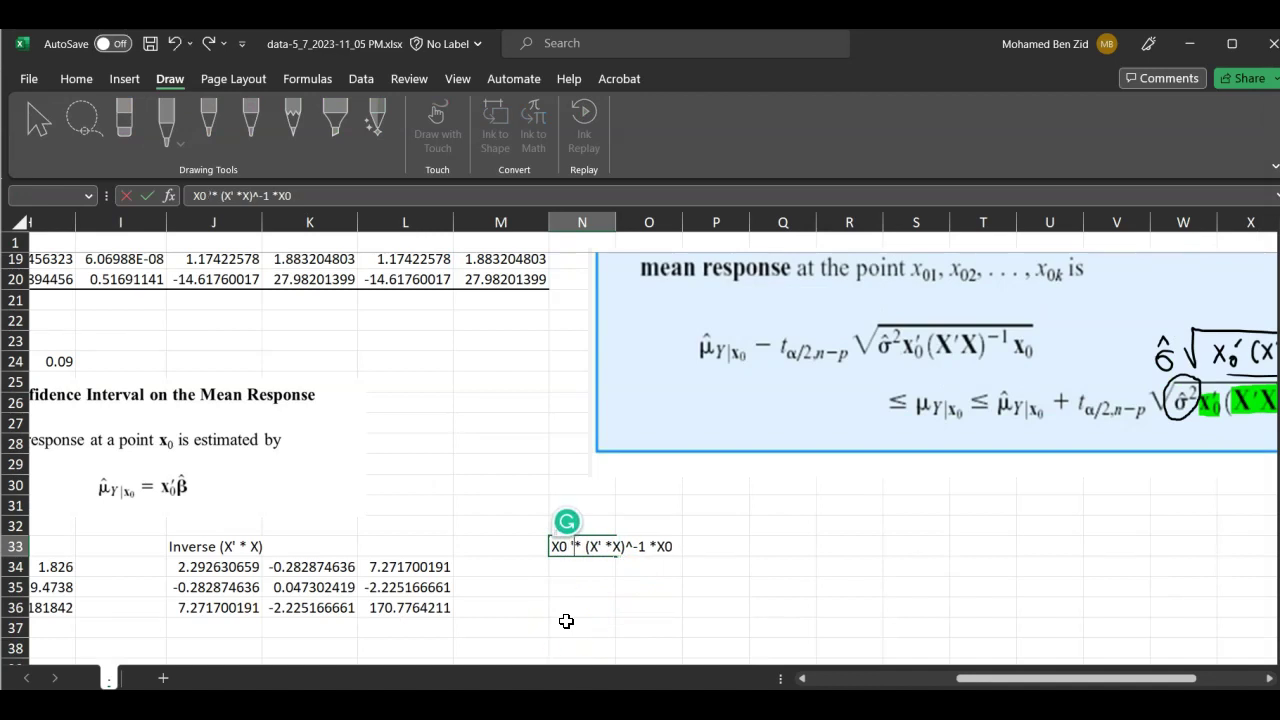
pyautogui.click(570, 568)
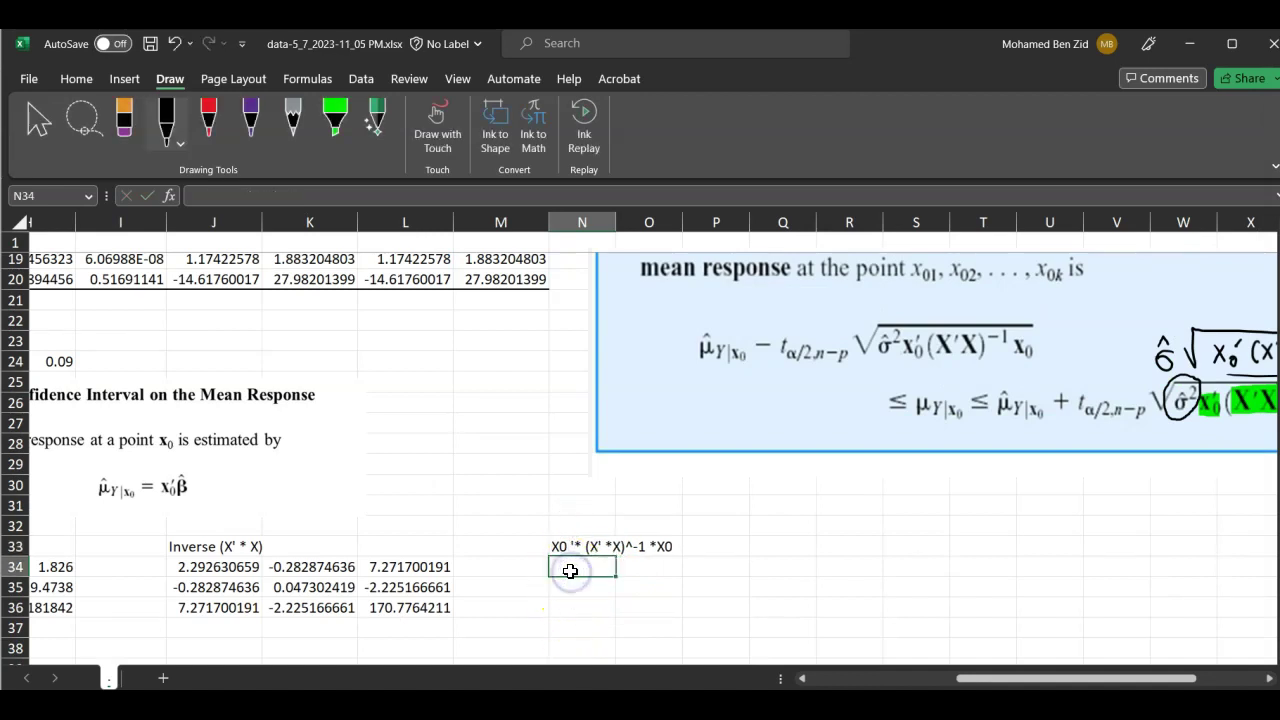
# Start an MMULT formula in N34 with the transposed X0 vector, TRANSPOSE(B27:B29), as its first array.
pyautogui.write('=')
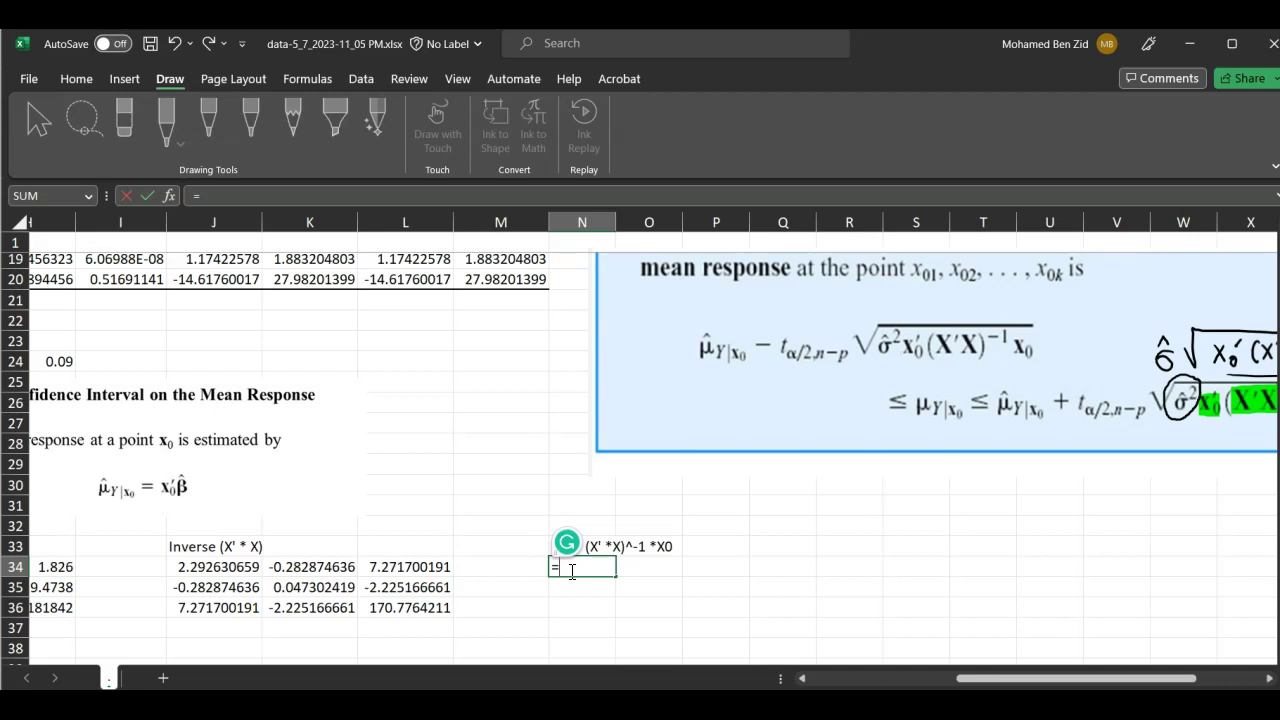
pyautogui.write('mm')
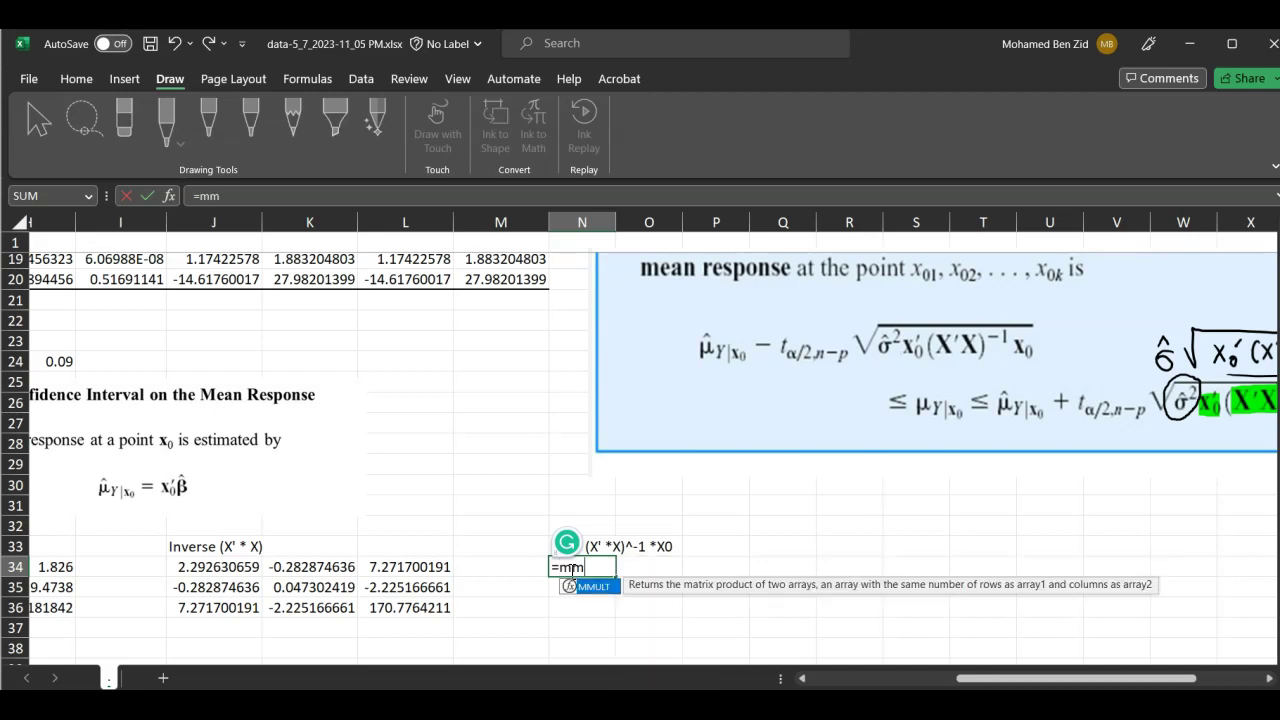
pyautogui.press('Tab')
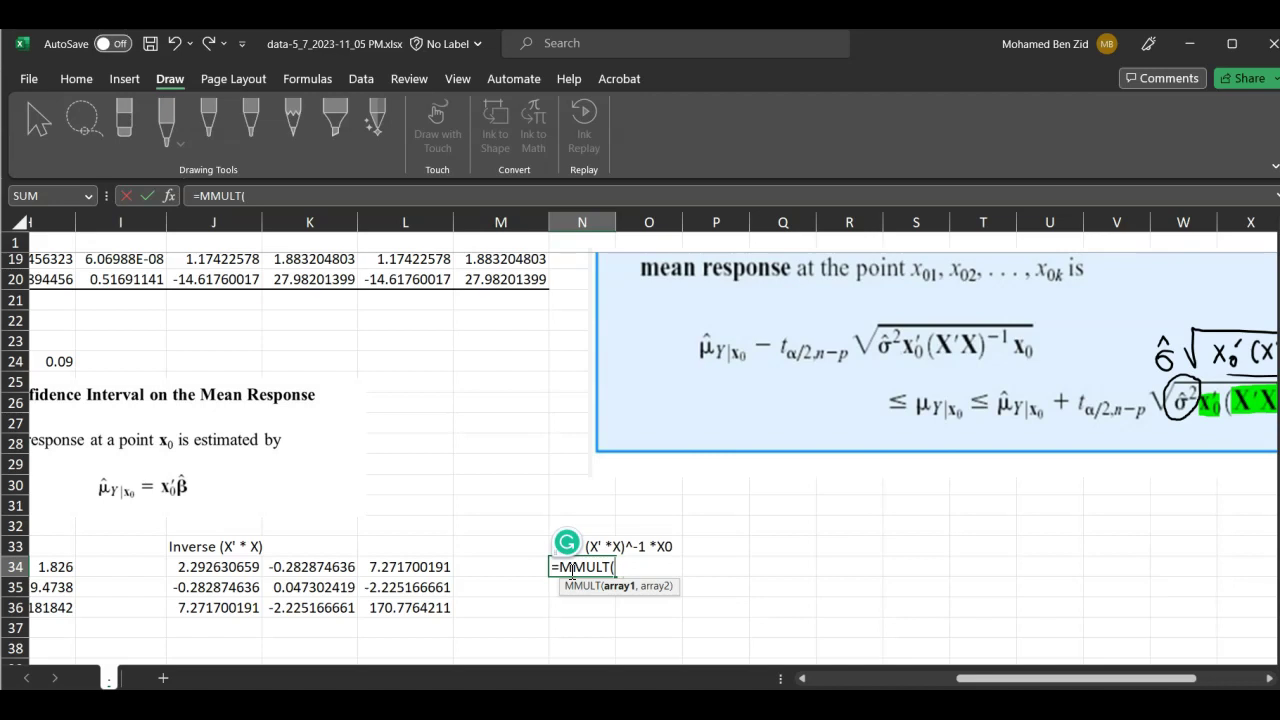
pyautogui.hscroll(-3, 440, 597)
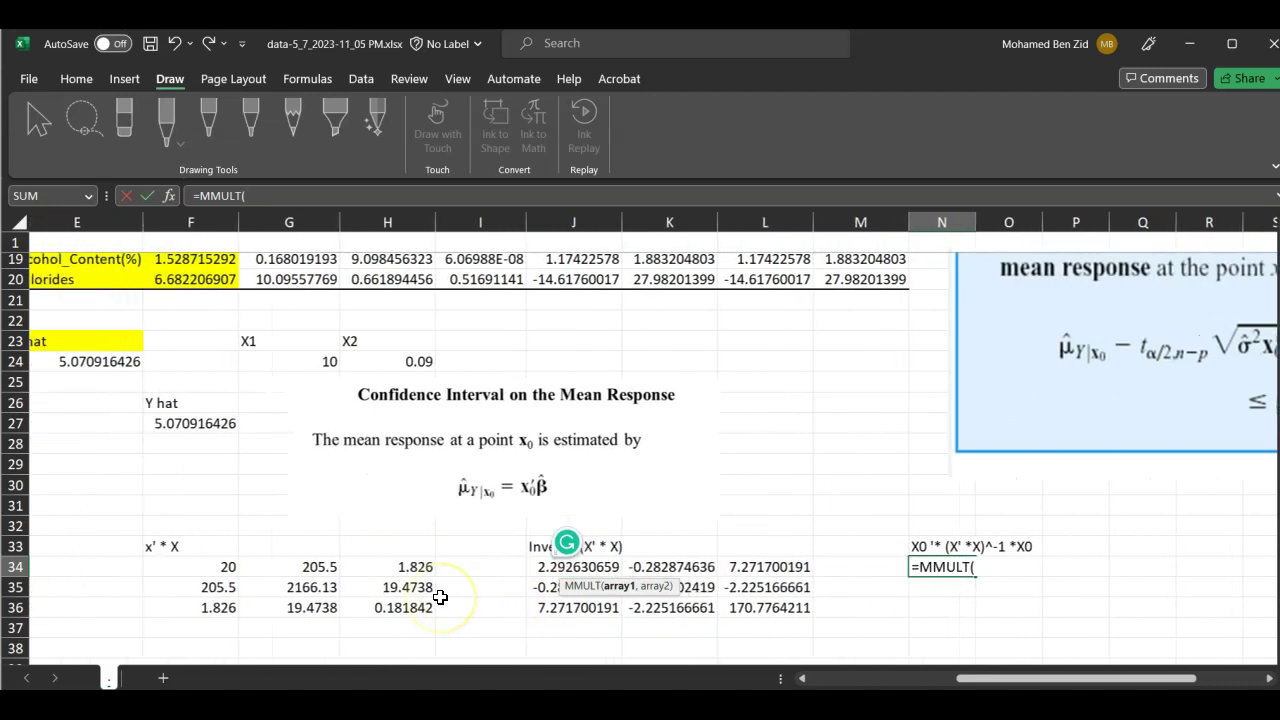
pyautogui.hscroll(-2, 440, 597)
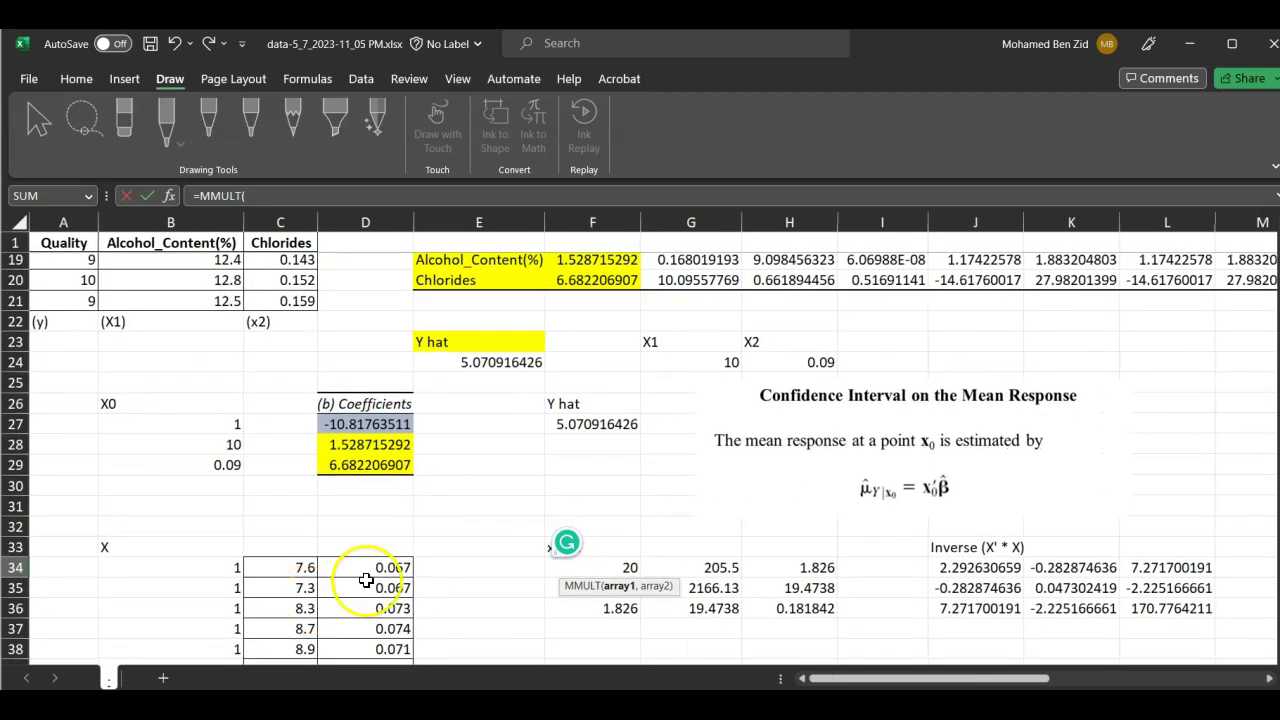
pyautogui.hscroll(2, 598, 620)
pyautogui.hscroll(-2, 598, 620)
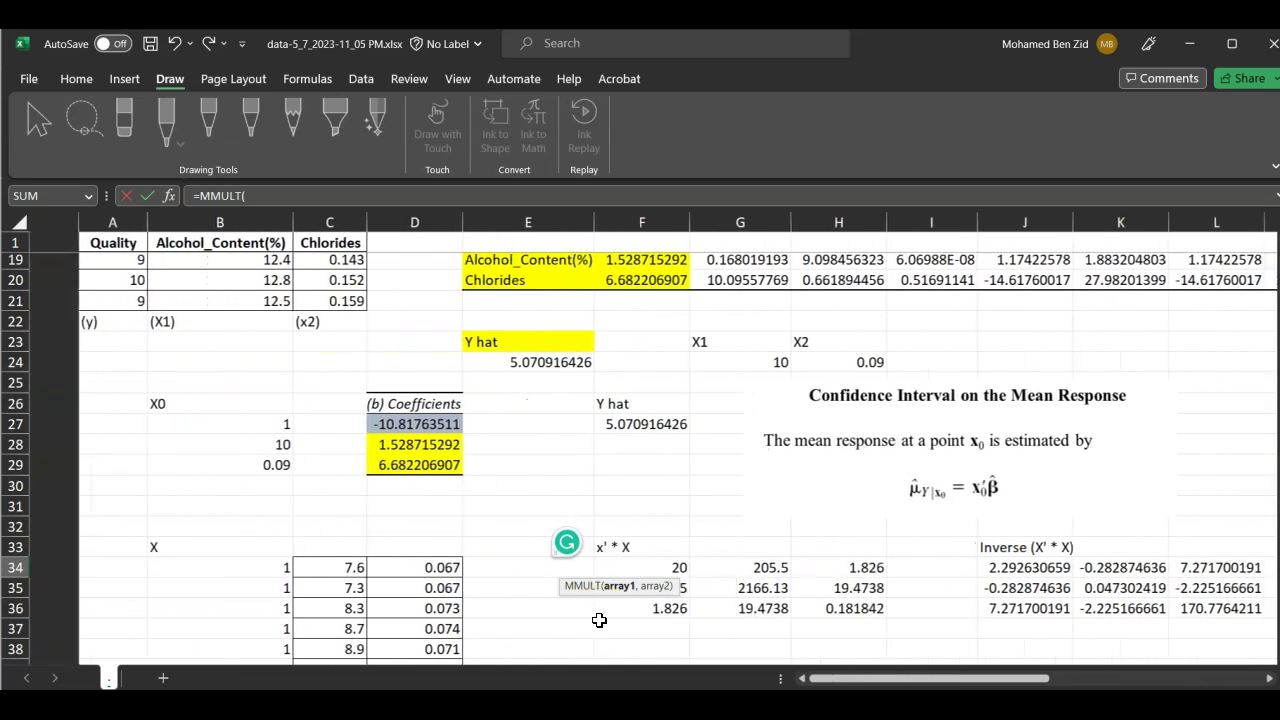
pyautogui.hscroll(1, 598, 620)
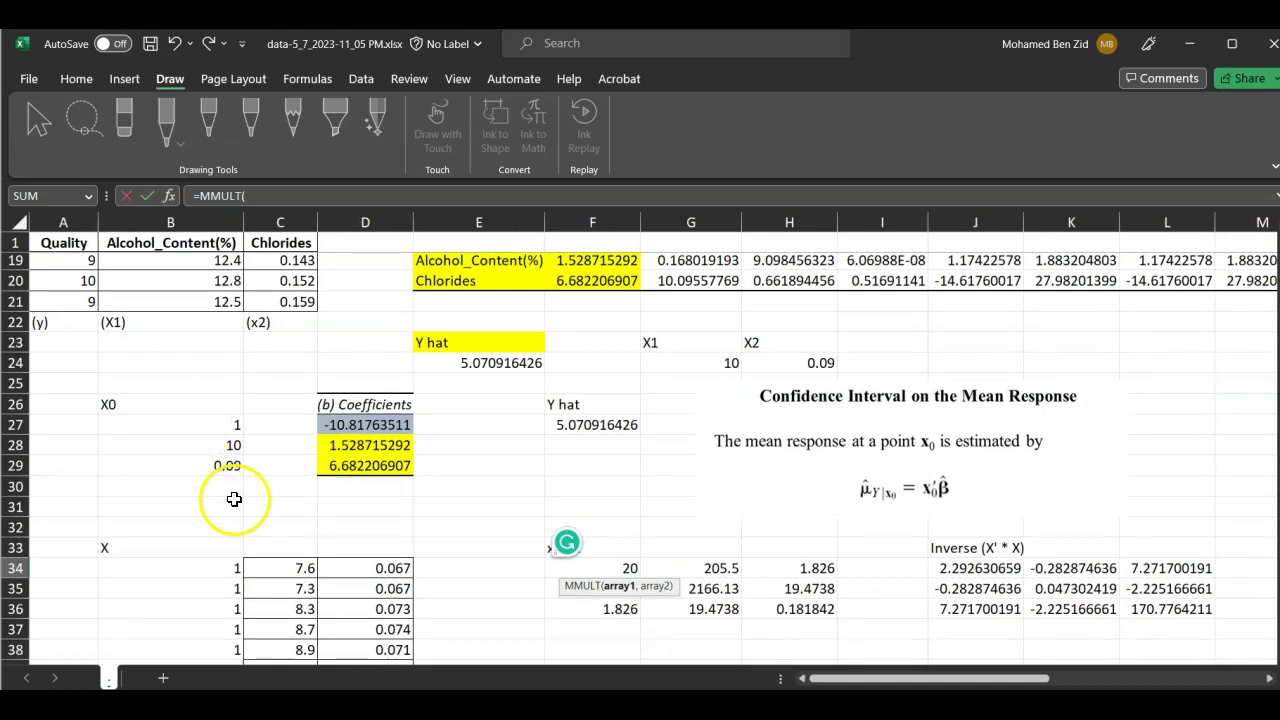
pyautogui.hscroll(3, 238, 494)
pyautogui.hscroll(2, 234, 499)
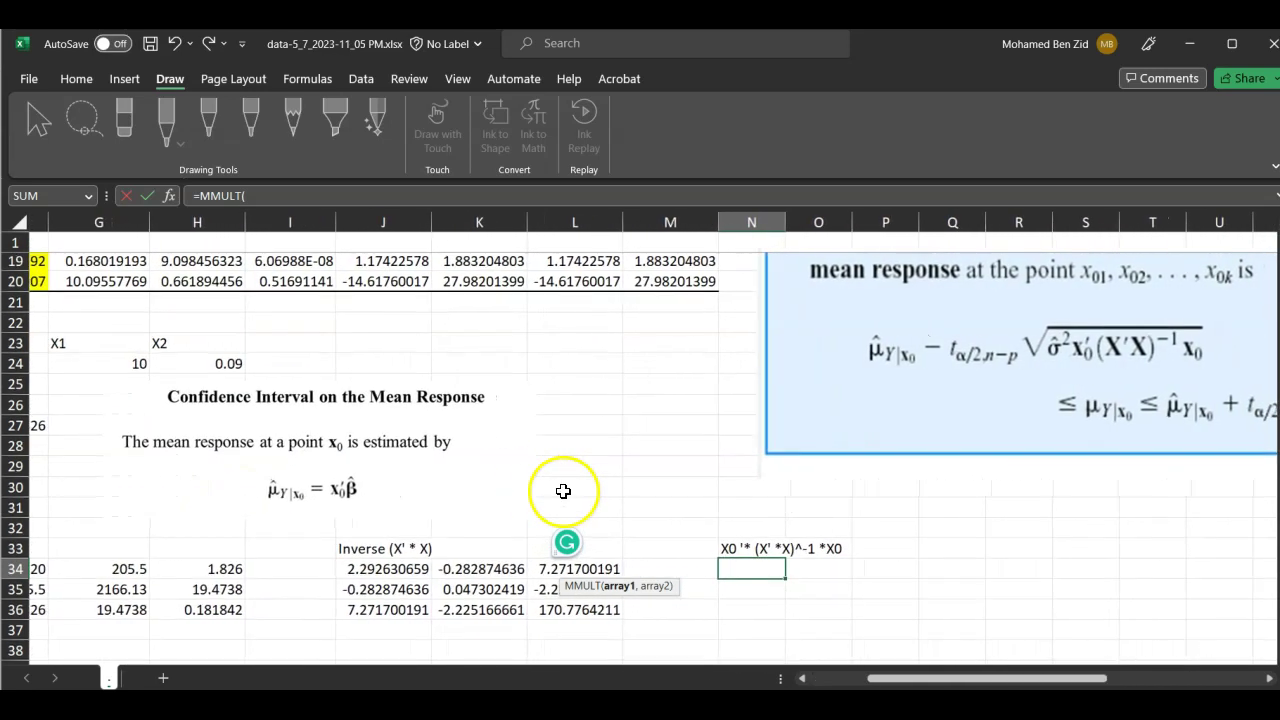
pyautogui.write('tra')
pyautogui.press('Tab')
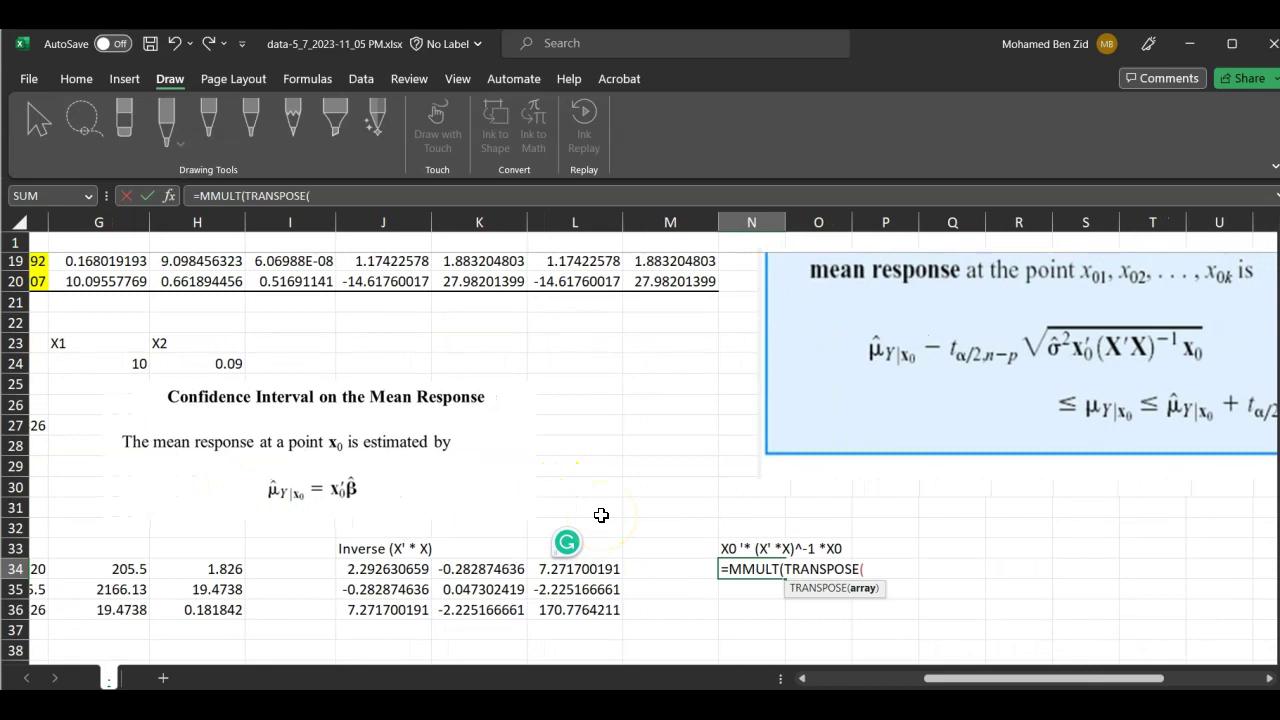
pyautogui.hscroll(-5, 601, 515)
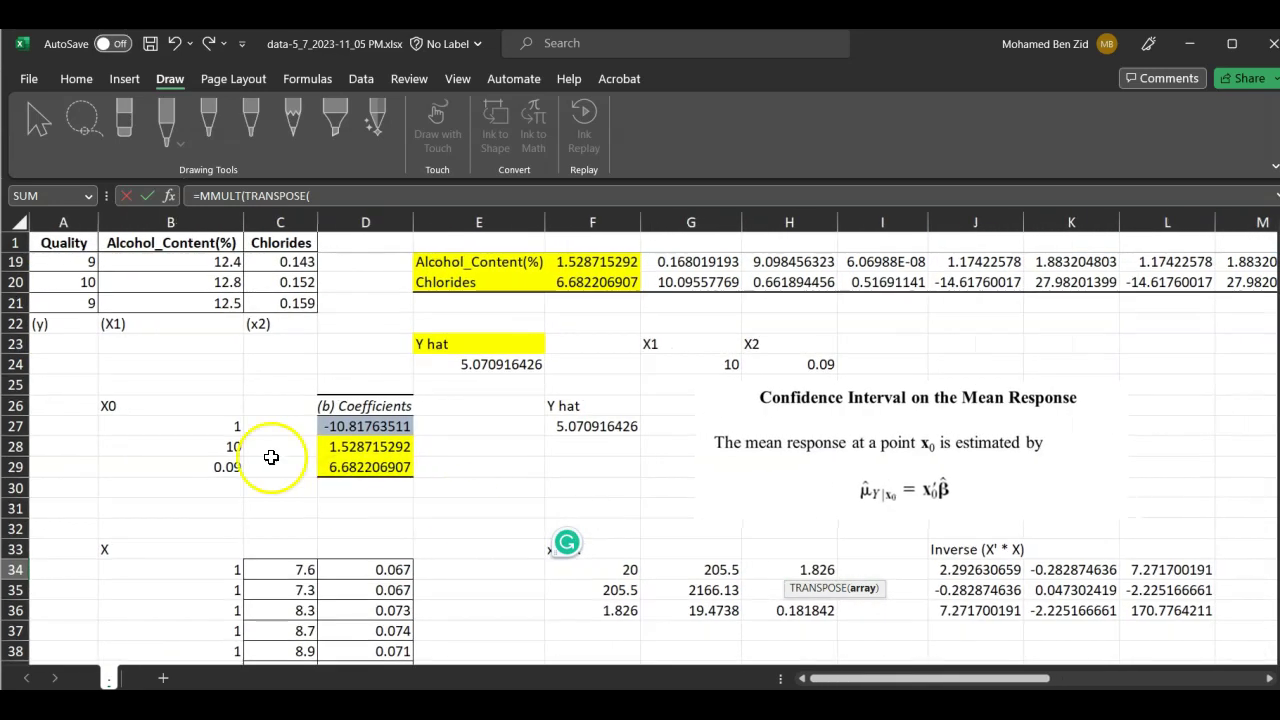
pyautogui.moveTo(212, 421); pyautogui.dragTo(212, 469)
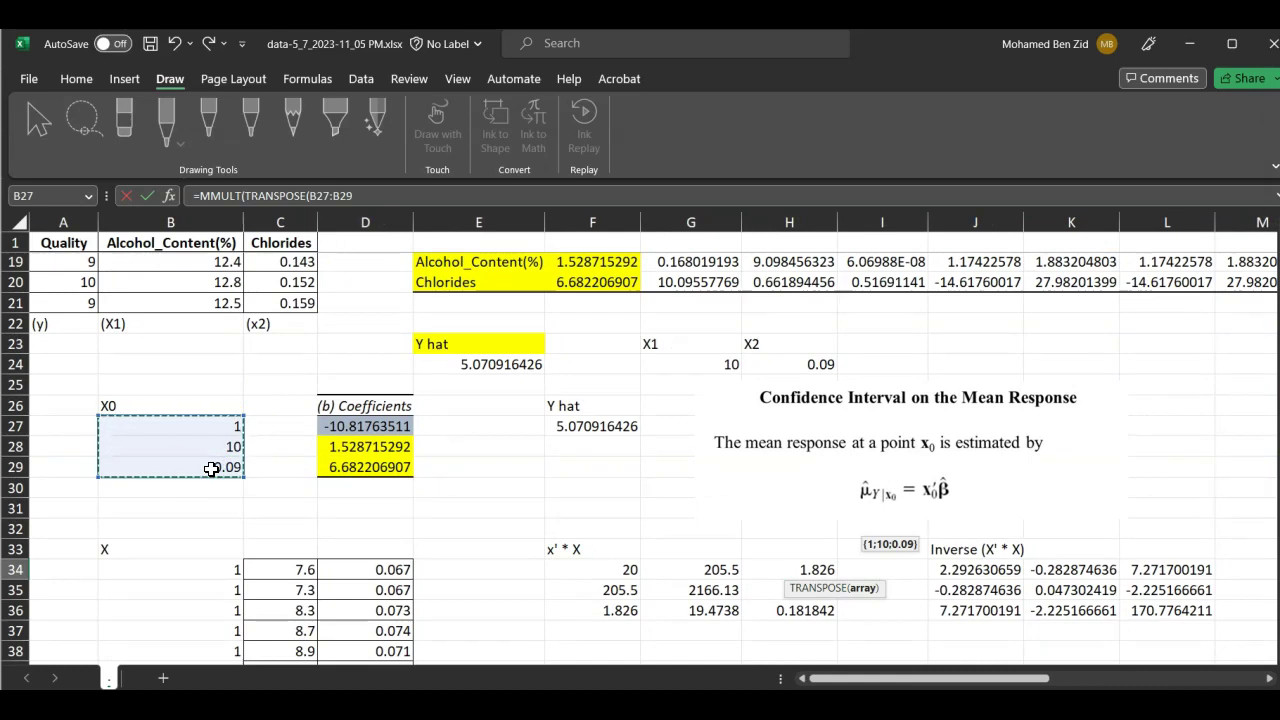
pyautogui.write('),')
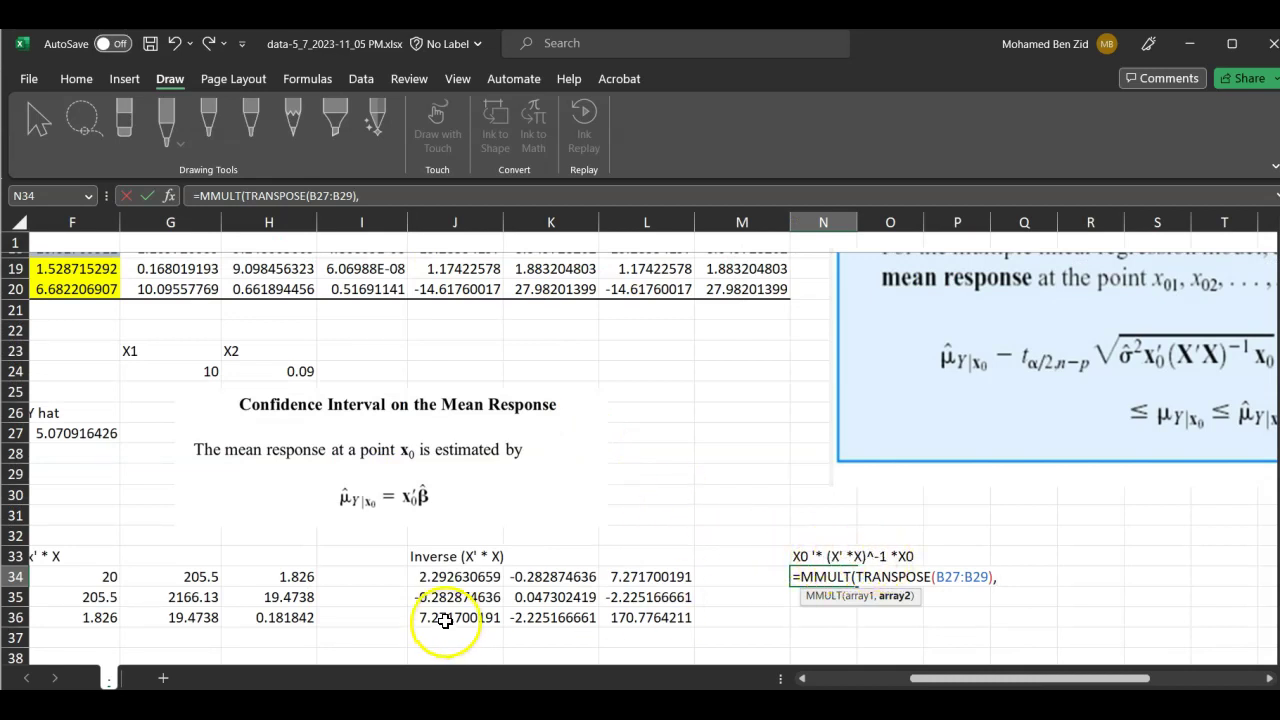
# Use the inverse matrix J34# as the second array, completing N34 as =MMULT(TRANSPOSE(B27:B29),J34#).
pyautogui.click(423, 579)
pyautogui.moveTo(423, 579); pyautogui.dragTo(651, 608)
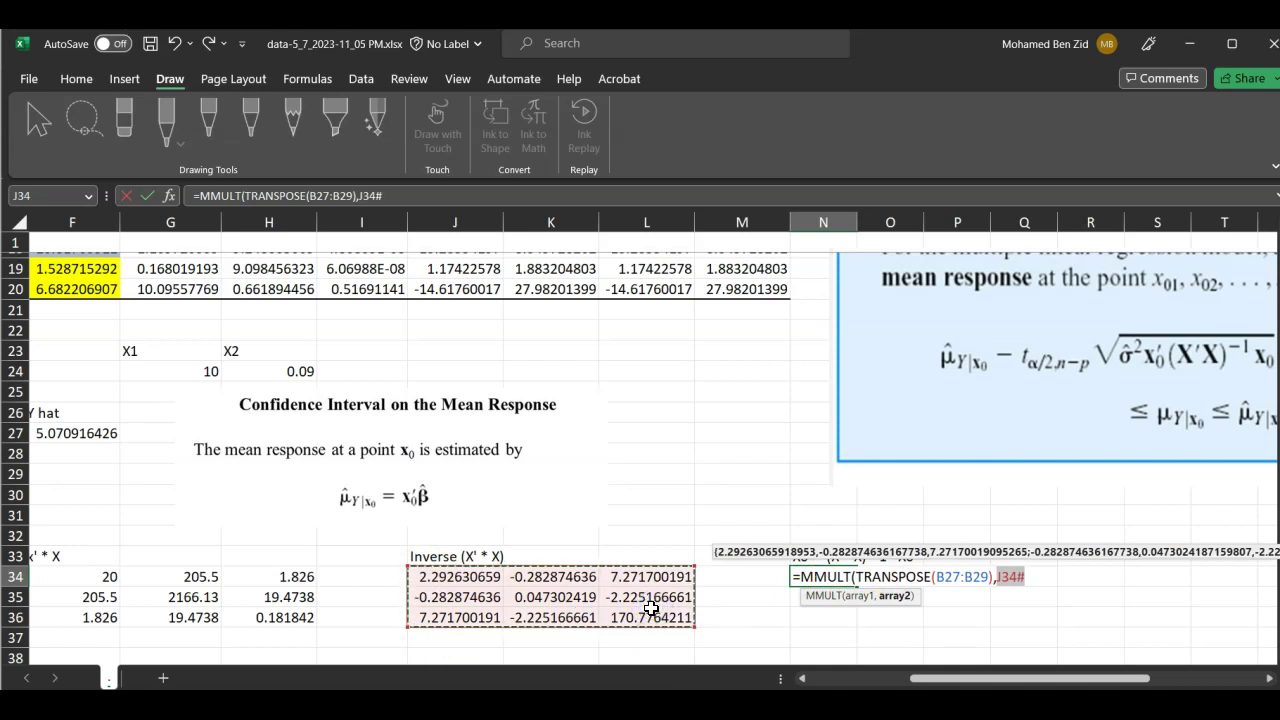
pyautogui.write(')')
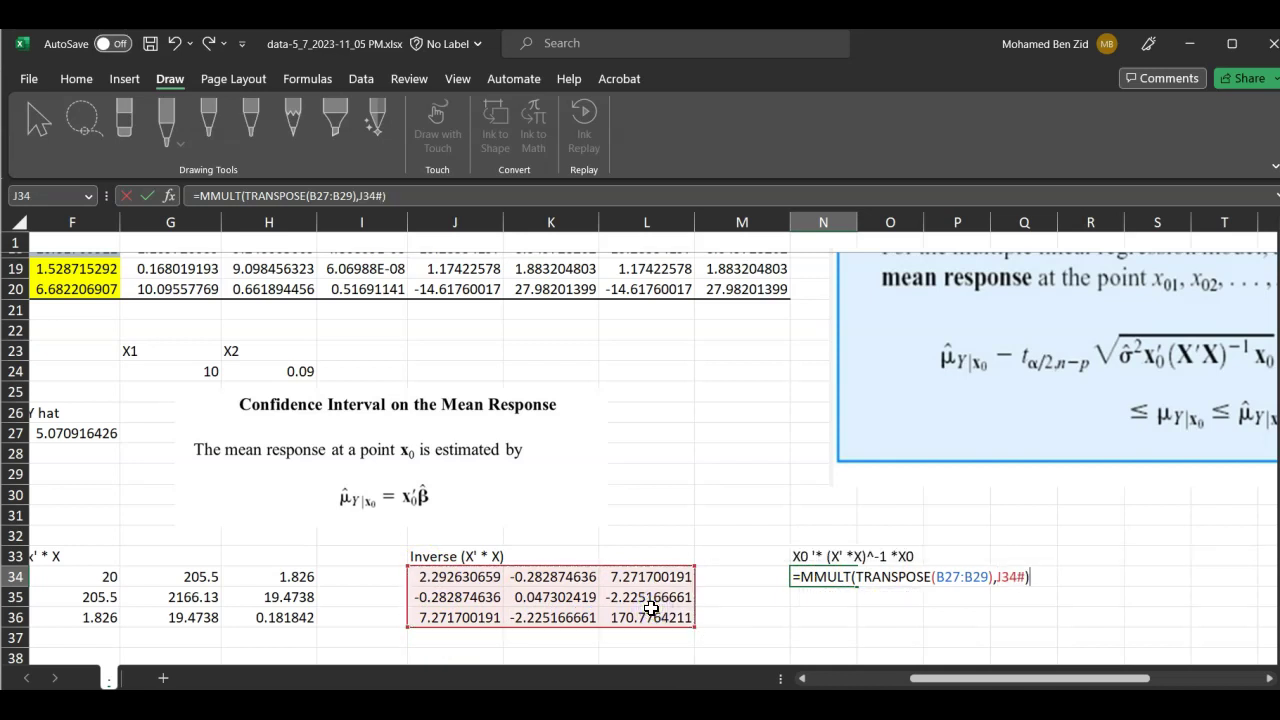
pyautogui.press('Return')
# Commit the N34 product, then reopen the formula and wrap it in an outer MMULT.
pyautogui.click(810, 595)
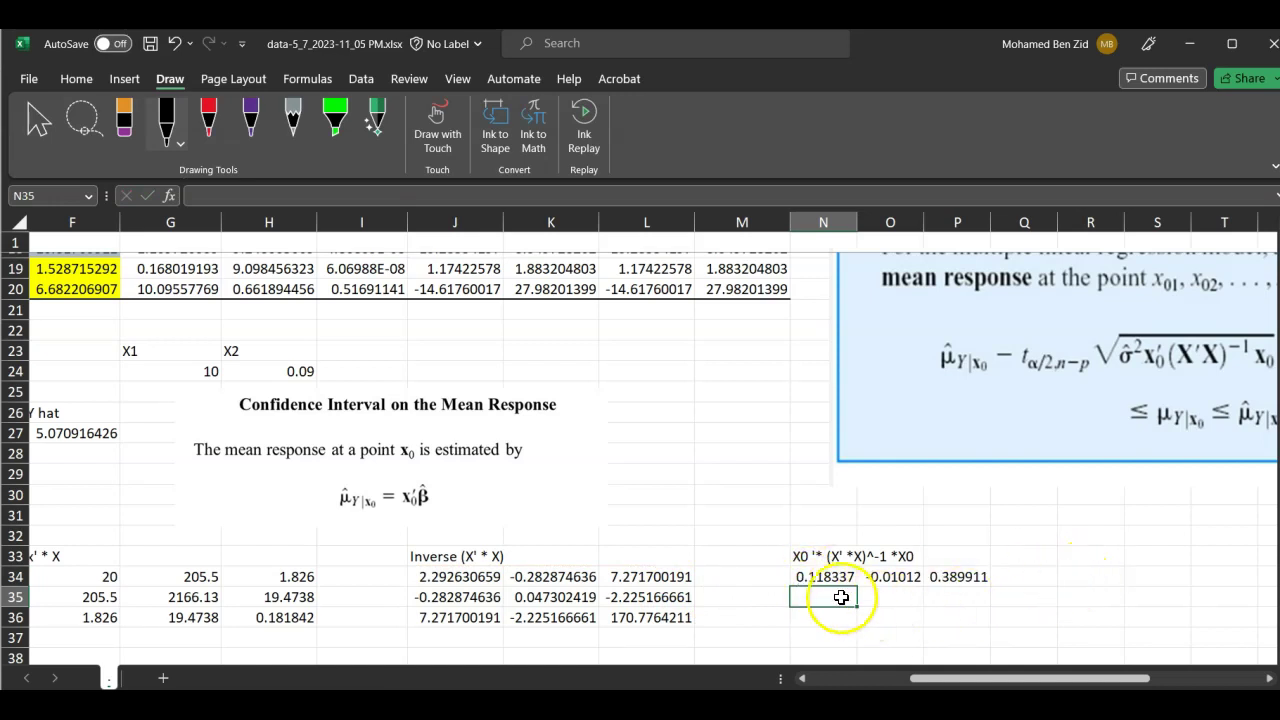
pyautogui.click(823, 576)
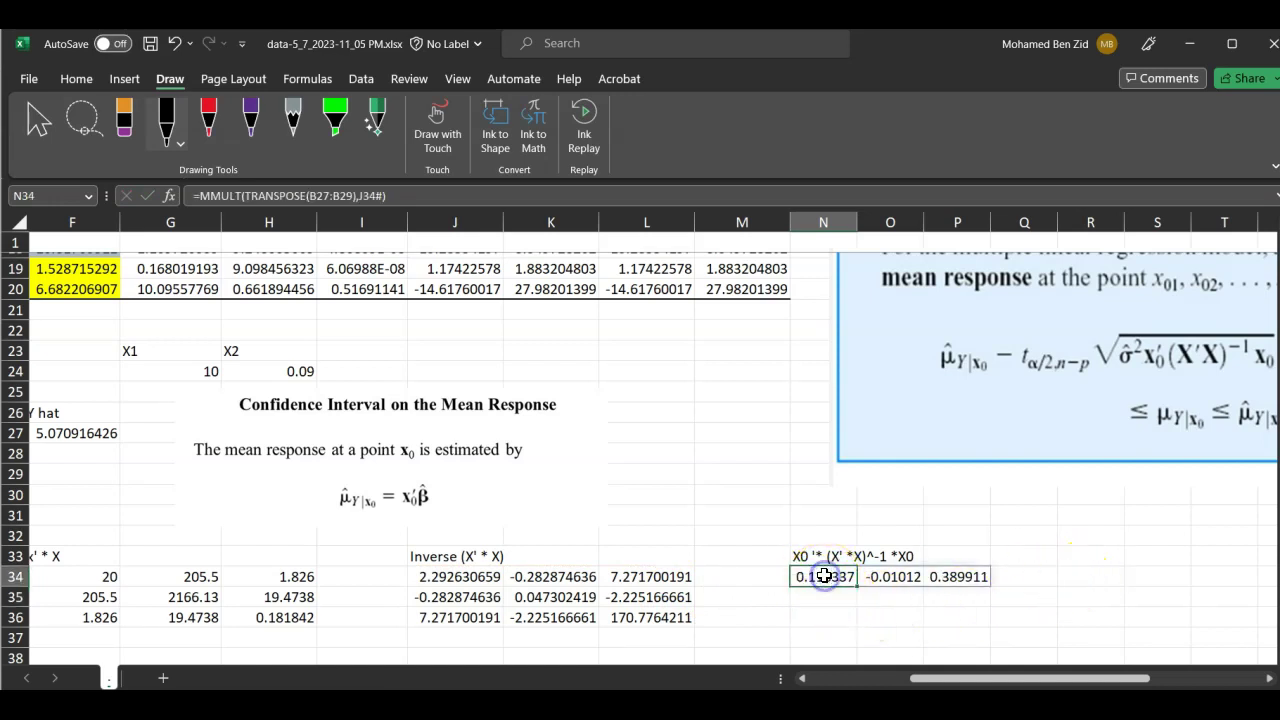
pyautogui.doubleClick(823, 576)
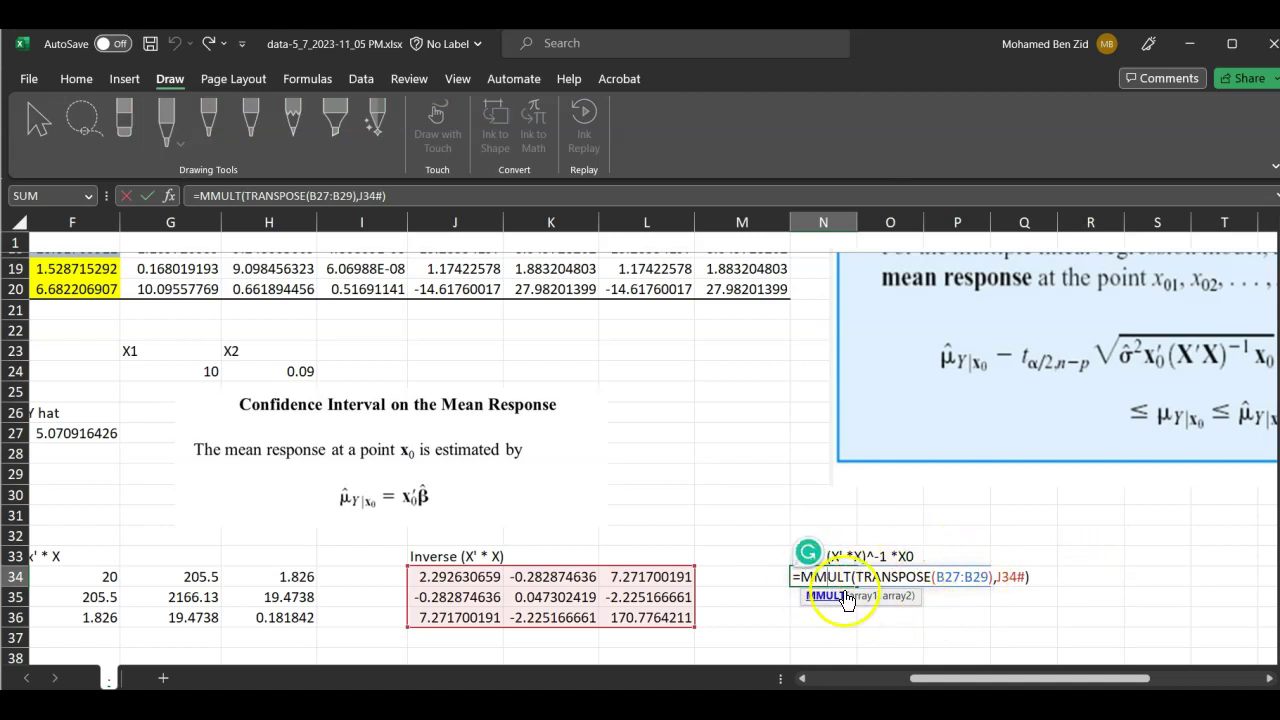
pyautogui.click(800, 577)
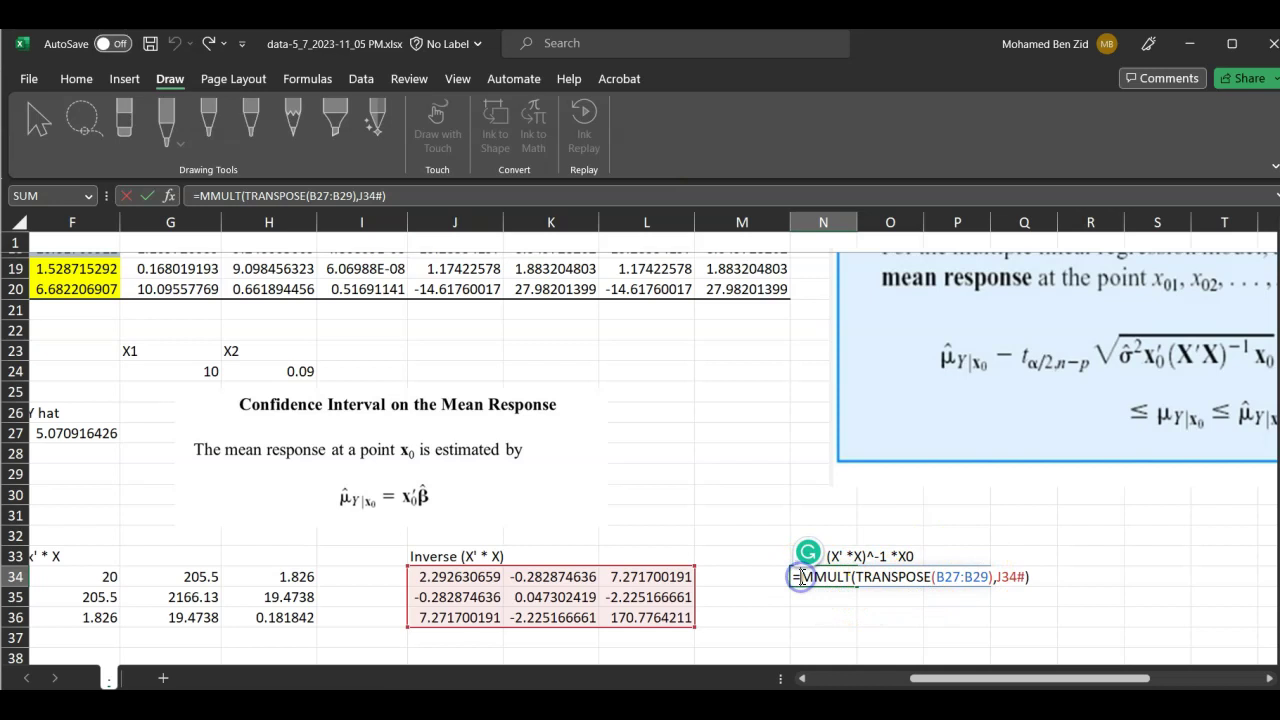
pyautogui.write('mm')
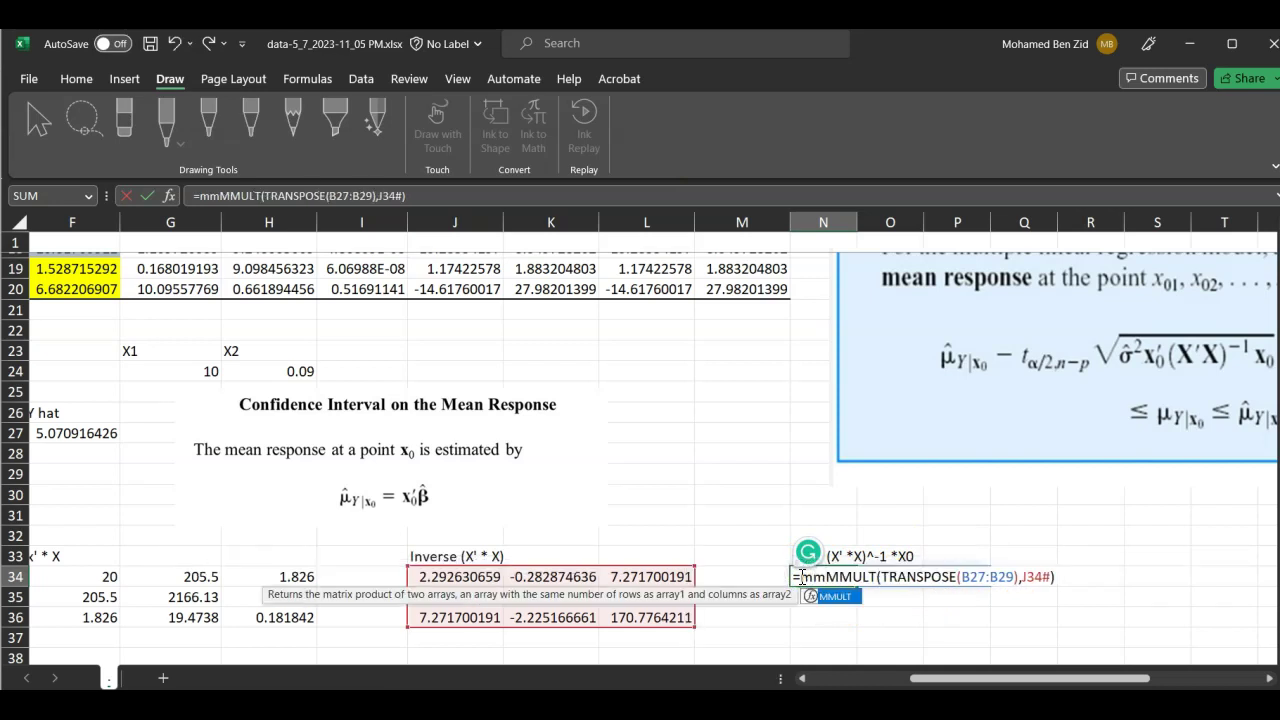
pyautogui.press('Tab')
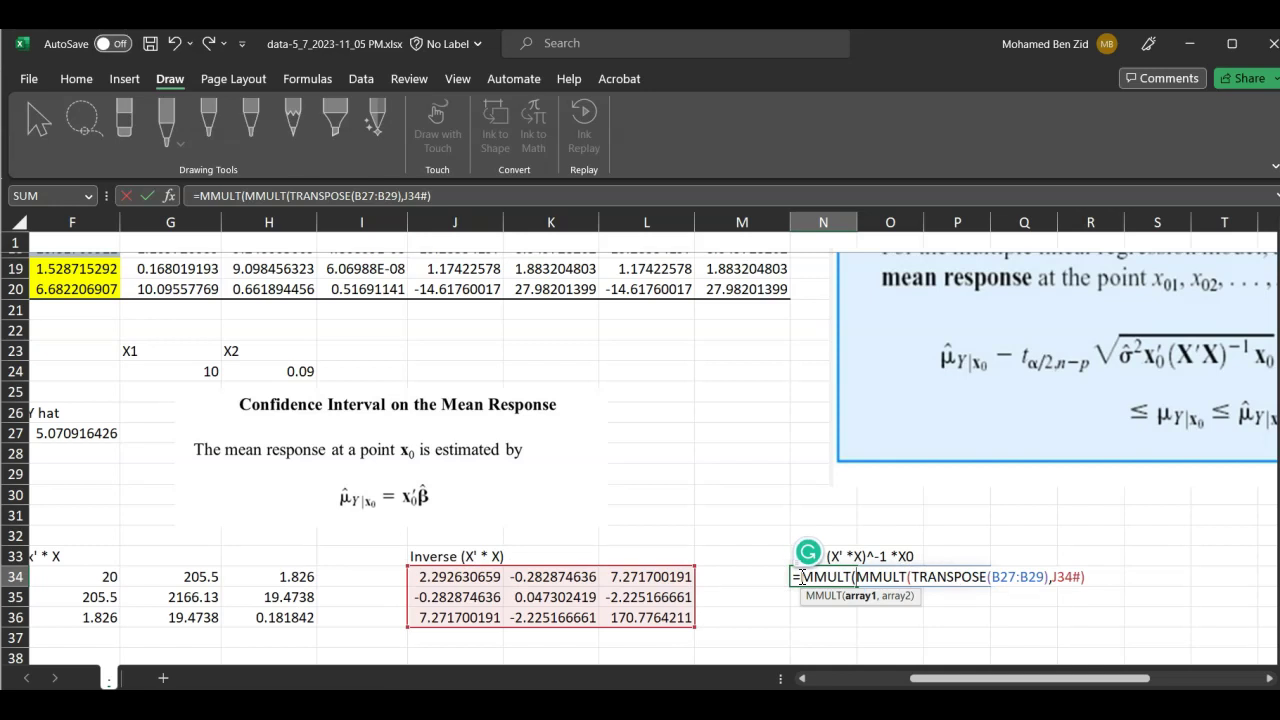
# Use the X0 vector B27:B29 as the outer second array, completing N34 as =MMULT(MMULT(TRANSPOSE(B27:B29),J34#),B27:B29).
pyautogui.click(1072, 577)
pyautogui.write(',')
pyautogui.hscroll(4, 1080, 391)
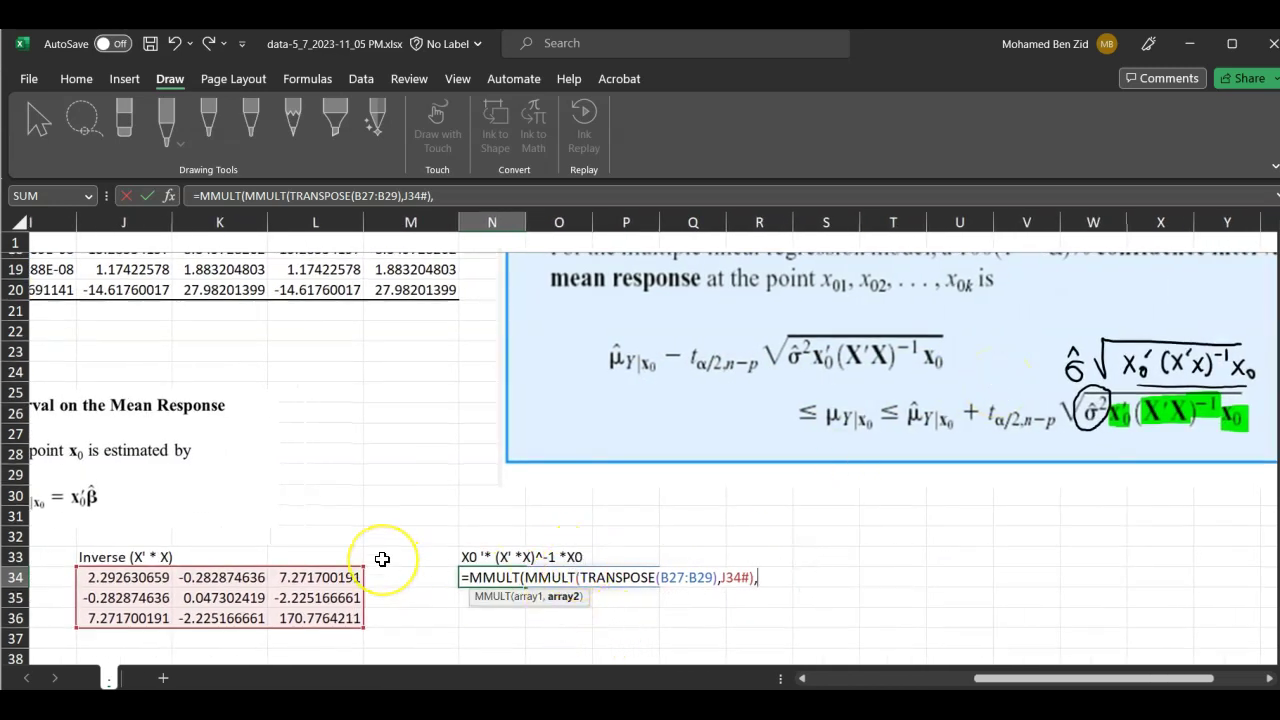
pyautogui.hscroll(-6, 381, 560)
pyautogui.hscroll(-2, 381, 560)
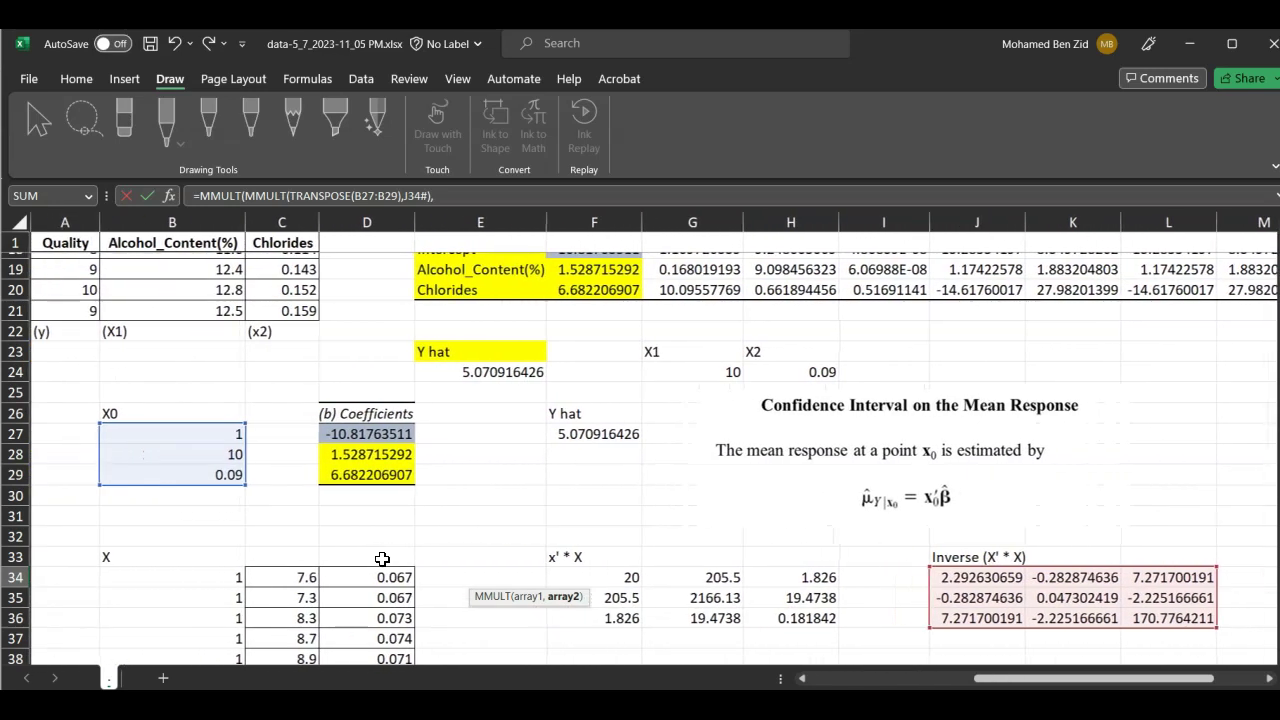
pyautogui.moveTo(197, 430); pyautogui.dragTo(191, 470)
pyautogui.hscroll(8, 191, 470)
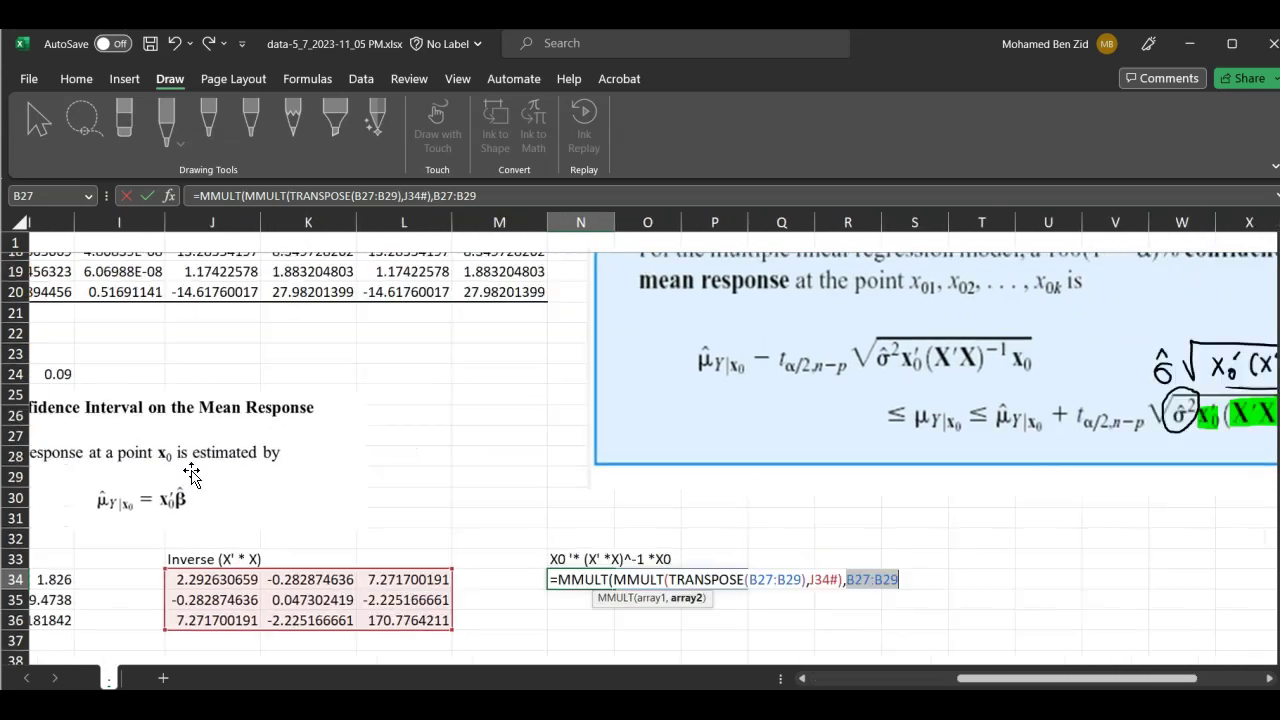
pyautogui.write(')')
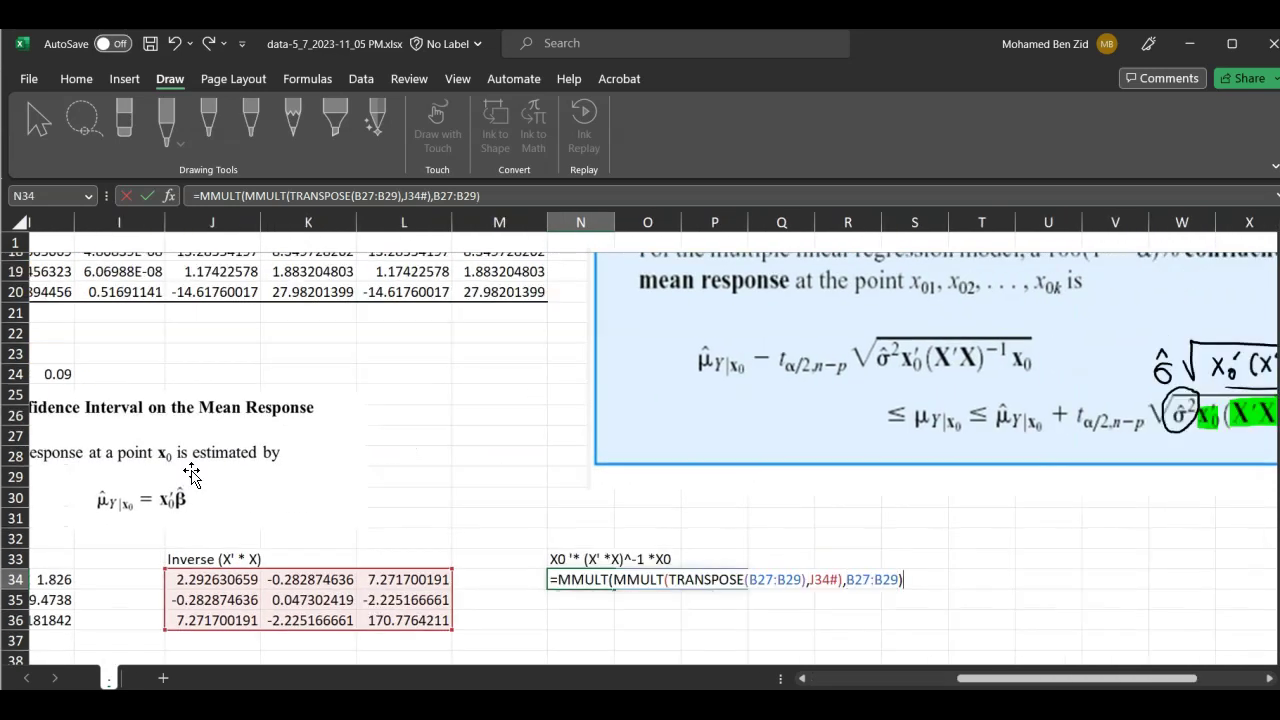
pyautogui.press('Return')
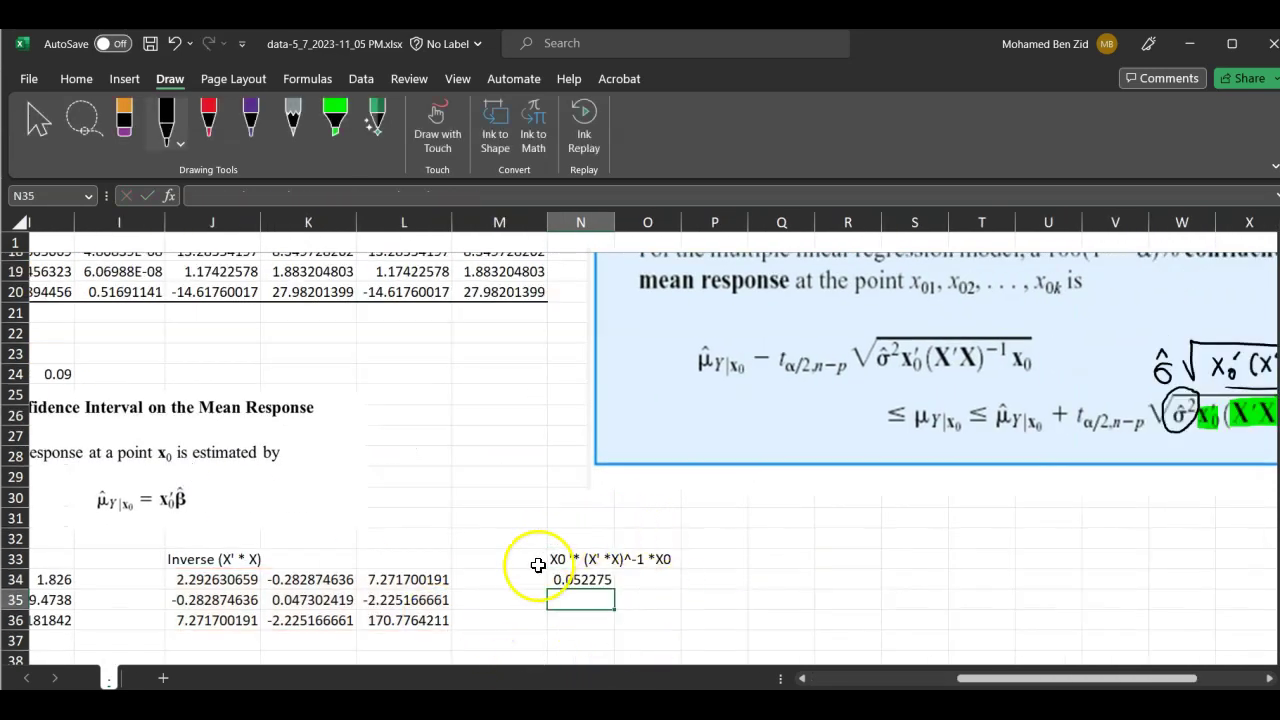
# Highlight in green the handwritten X0'(X'X)^-1 X0 term under the root and its computed value in N34.
pyautogui.hscroll(3, 632, 611)
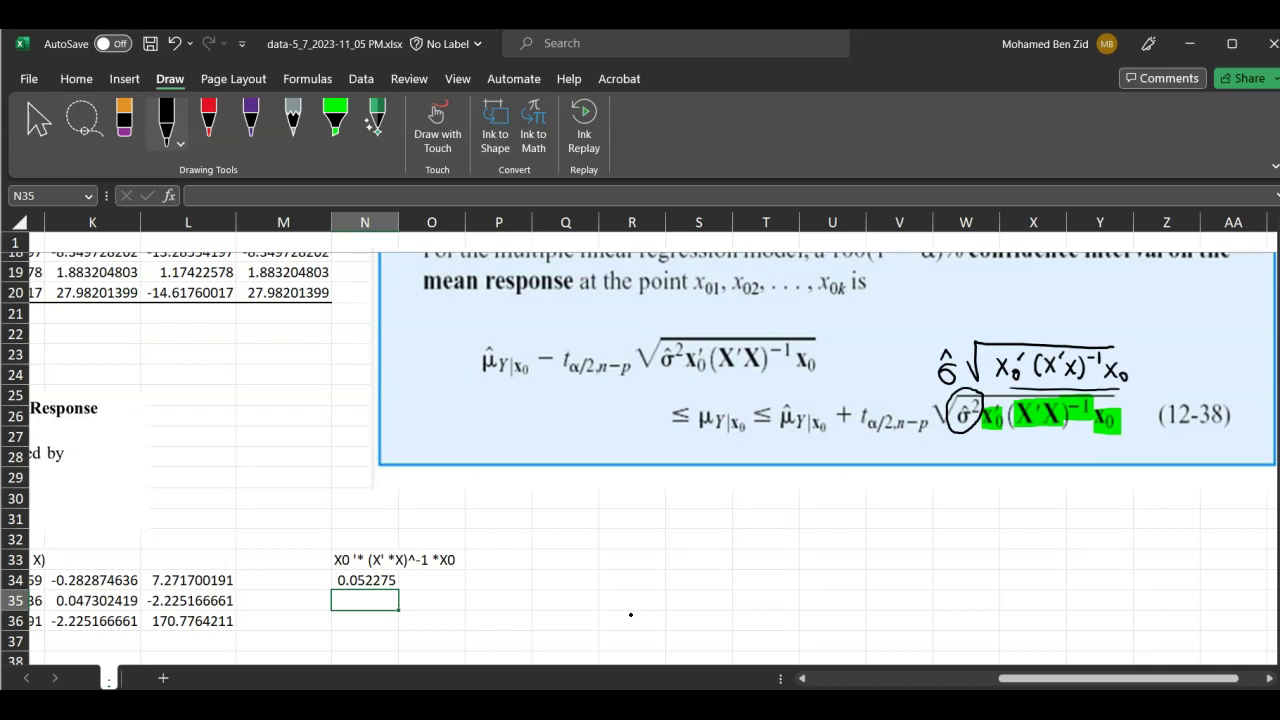
pyautogui.click(335, 120)
pyautogui.moveTo(991, 366); pyautogui.dragTo(1119, 369)
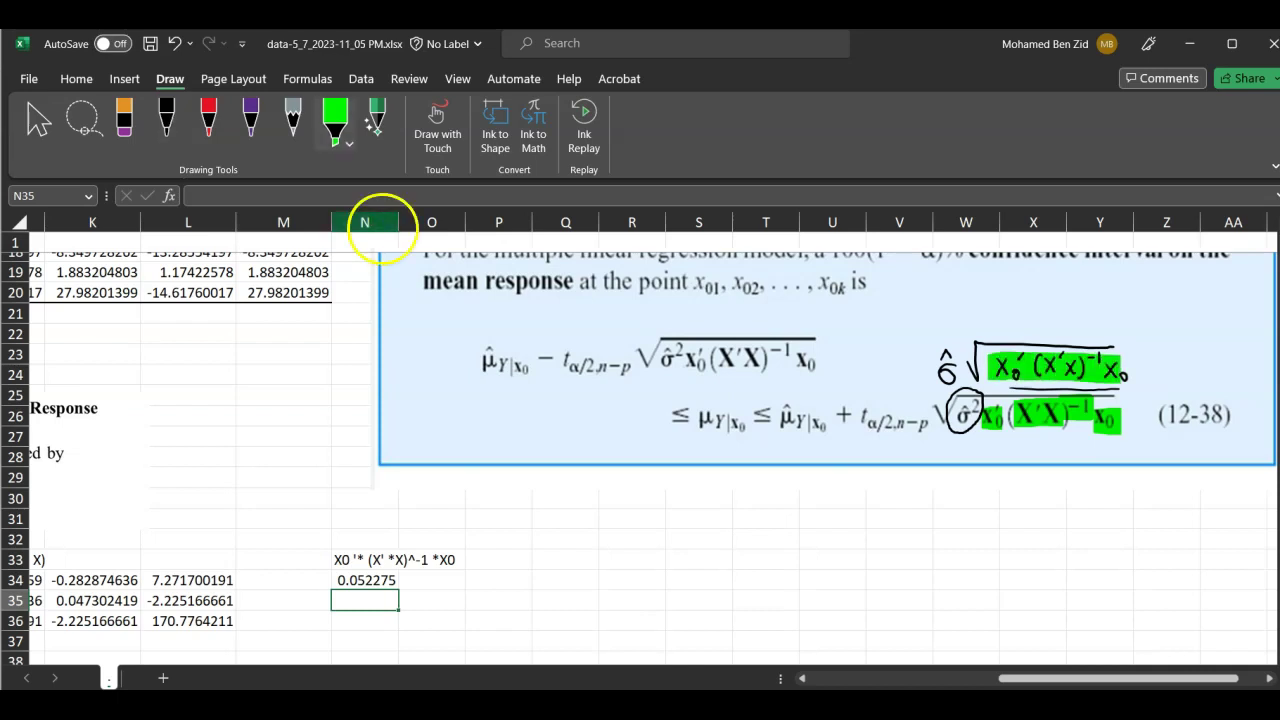
pyautogui.moveTo(324, 580); pyautogui.dragTo(408, 582)
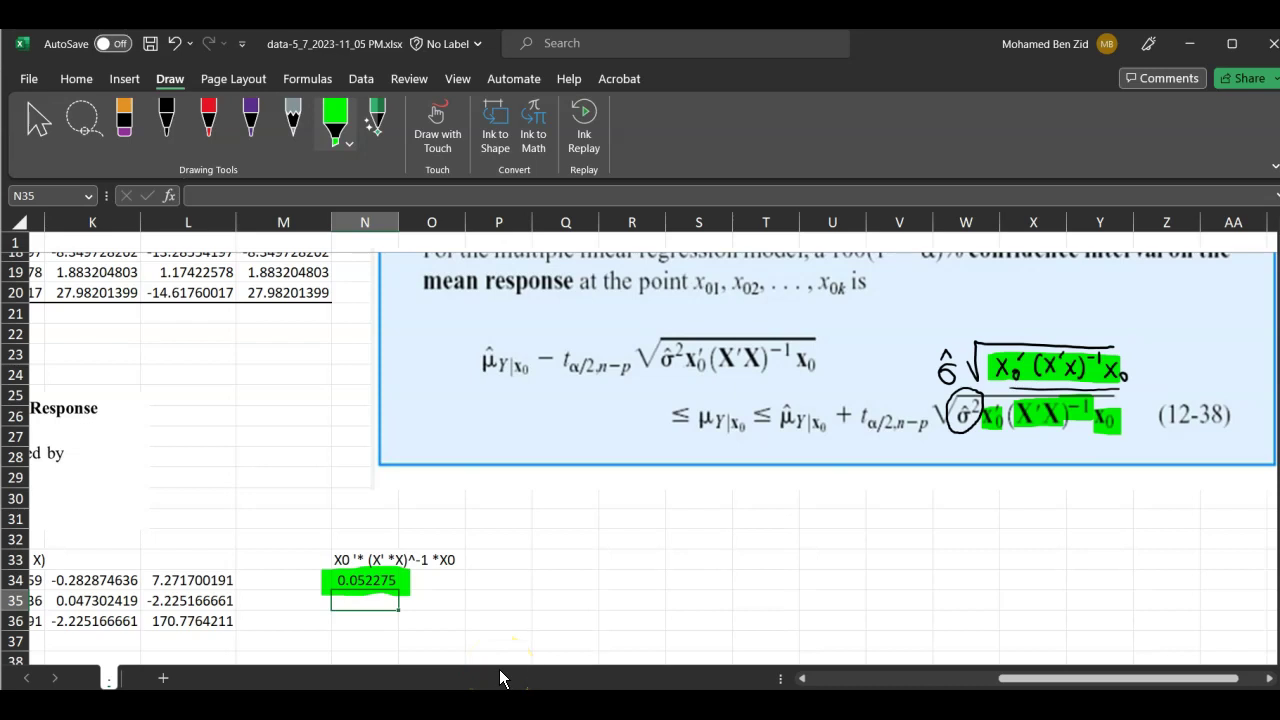
# Enter the label Standar error in H40, below the x' * X matrix.
pyautogui.scroll(-2, 552, 576)
pyautogui.hscroll(-2, 552, 576)
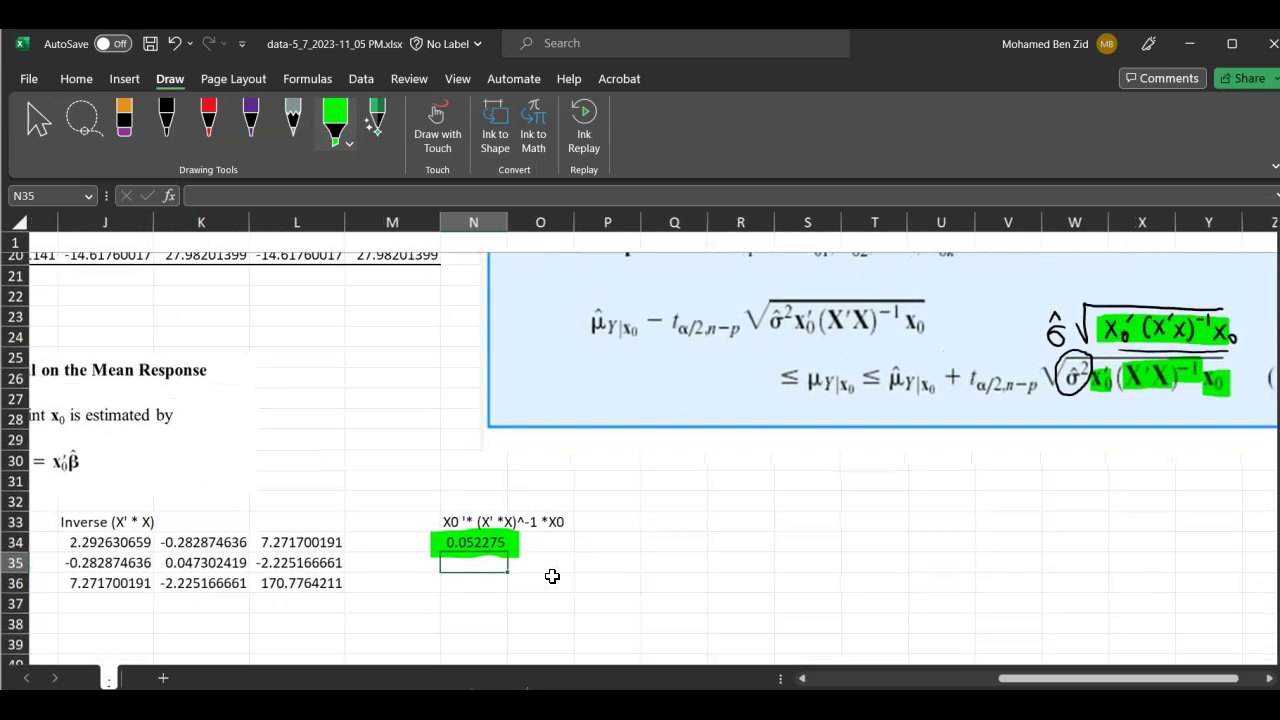
pyautogui.hscroll(-2, 552, 576)
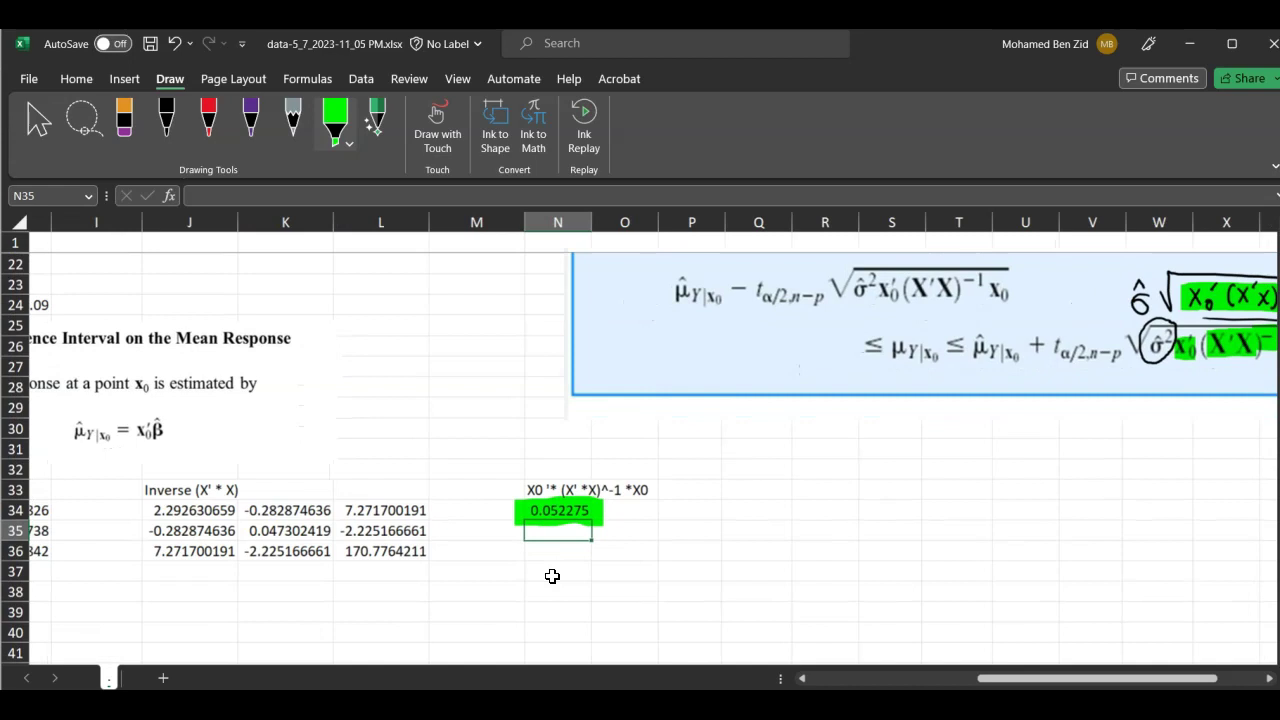
pyautogui.scroll(-4, 552, 576)
pyautogui.scroll(4, 640, 520)
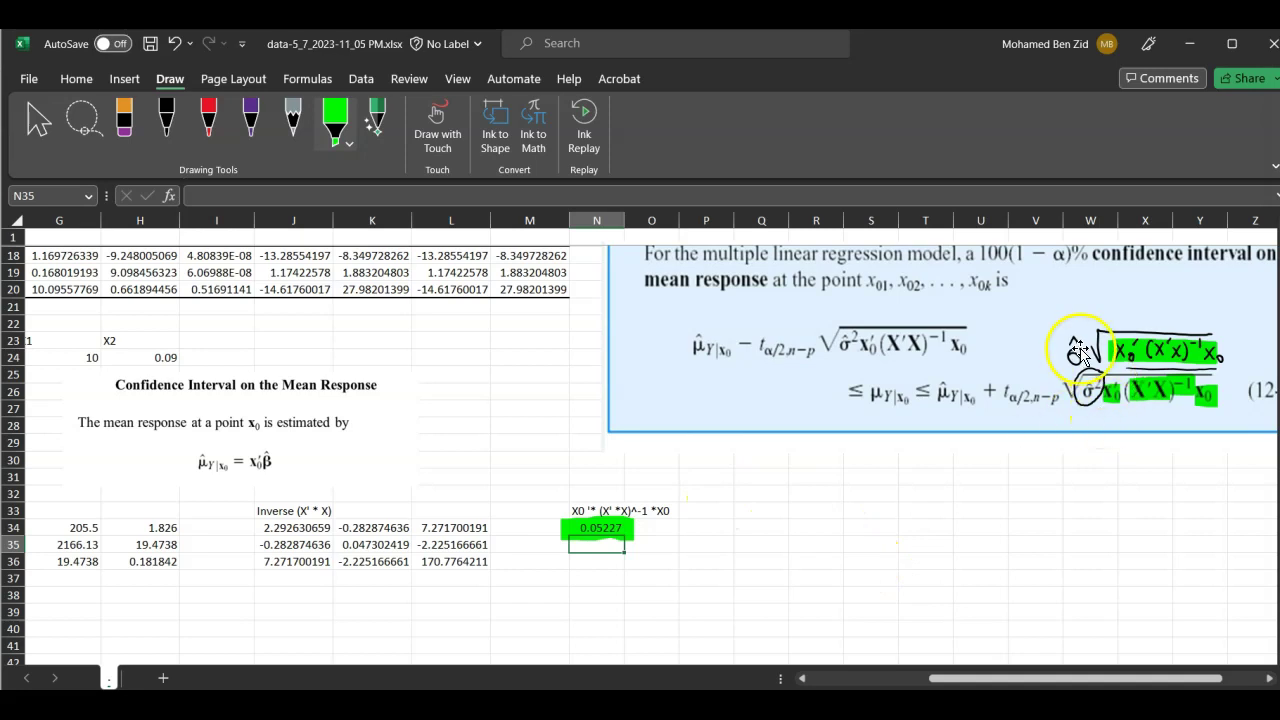
pyautogui.hscroll(-1, 727, 520)
pyautogui.scroll(-1, 727, 520)
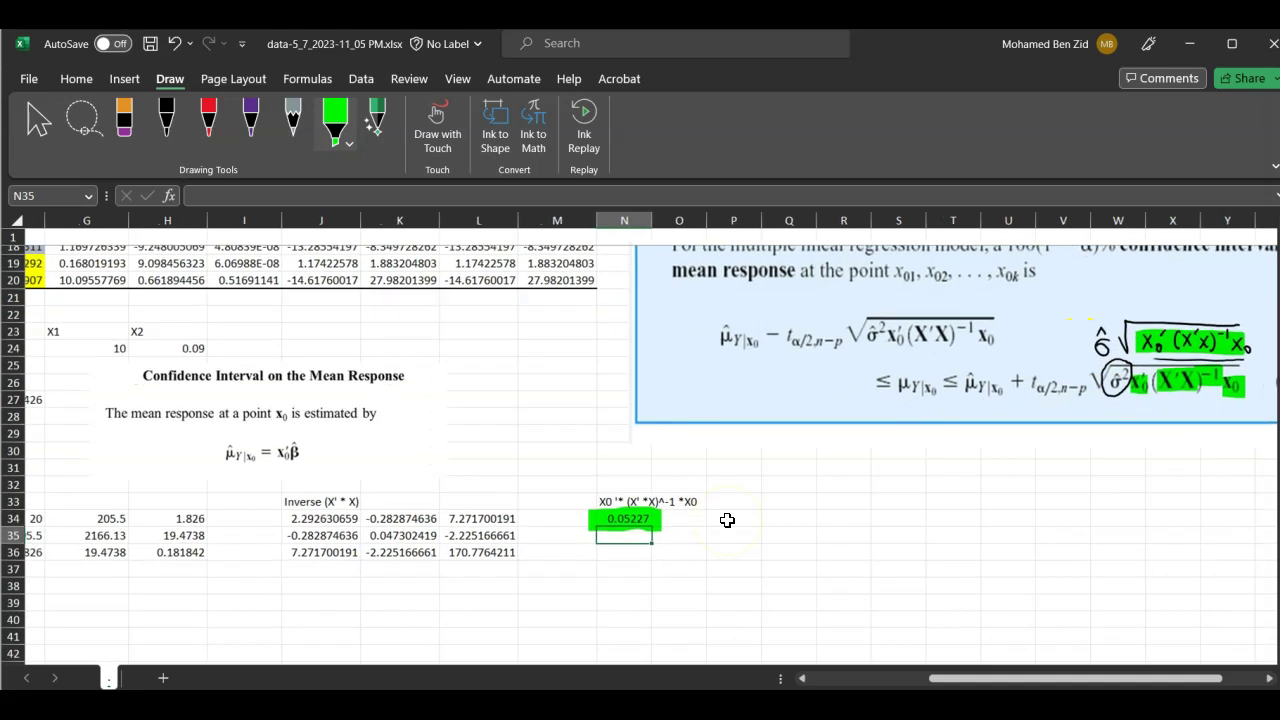
pyautogui.hscroll(-3, 727, 520)
pyautogui.scroll(-2, 600, 510)
pyautogui.click(457, 503)
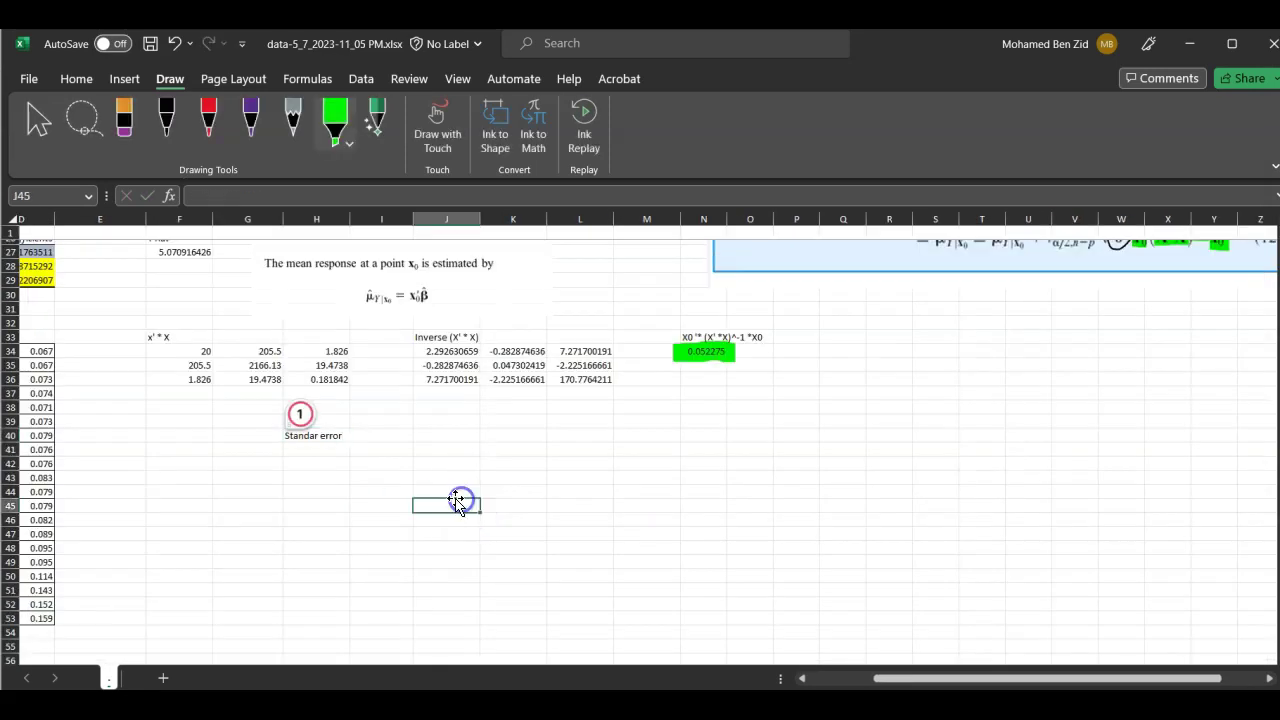
# Link H41 to the Standard Error in the regression statistics with the formula =F8.
pyautogui.hscroll(-4, 347, 497)
pyautogui.scroll(2, 347, 497)
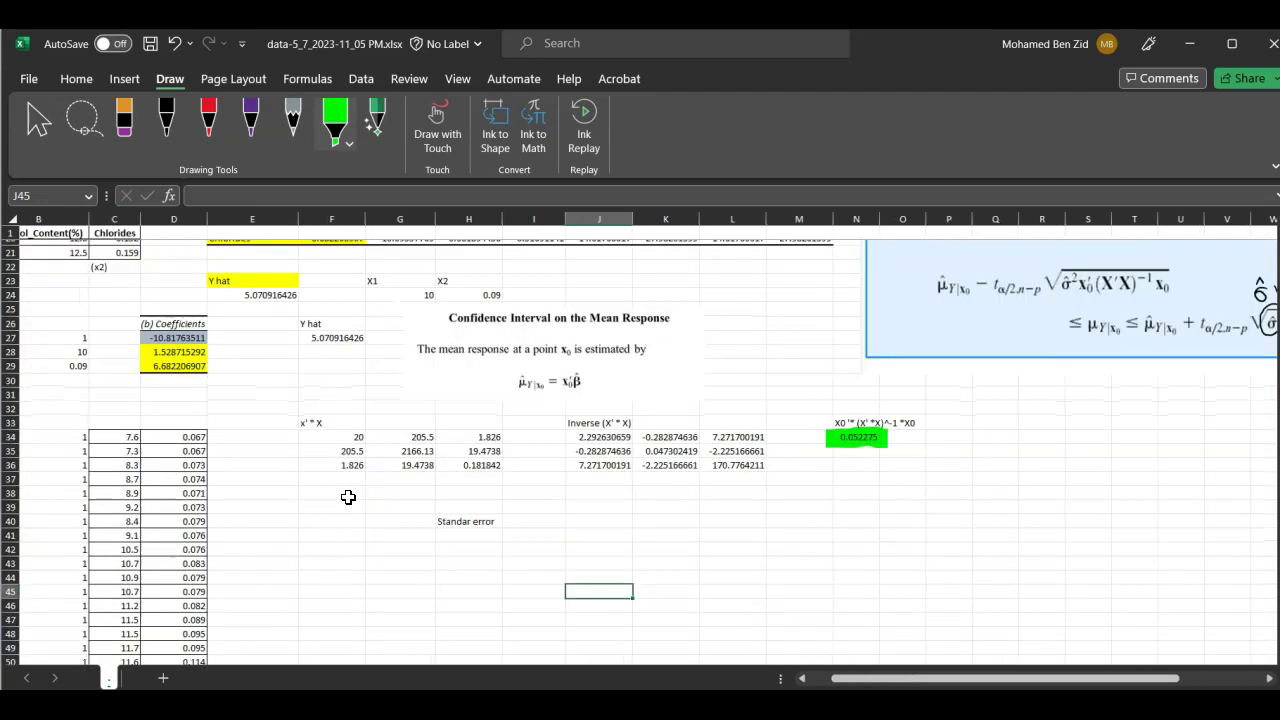
pyautogui.scroll(6, 347, 497)
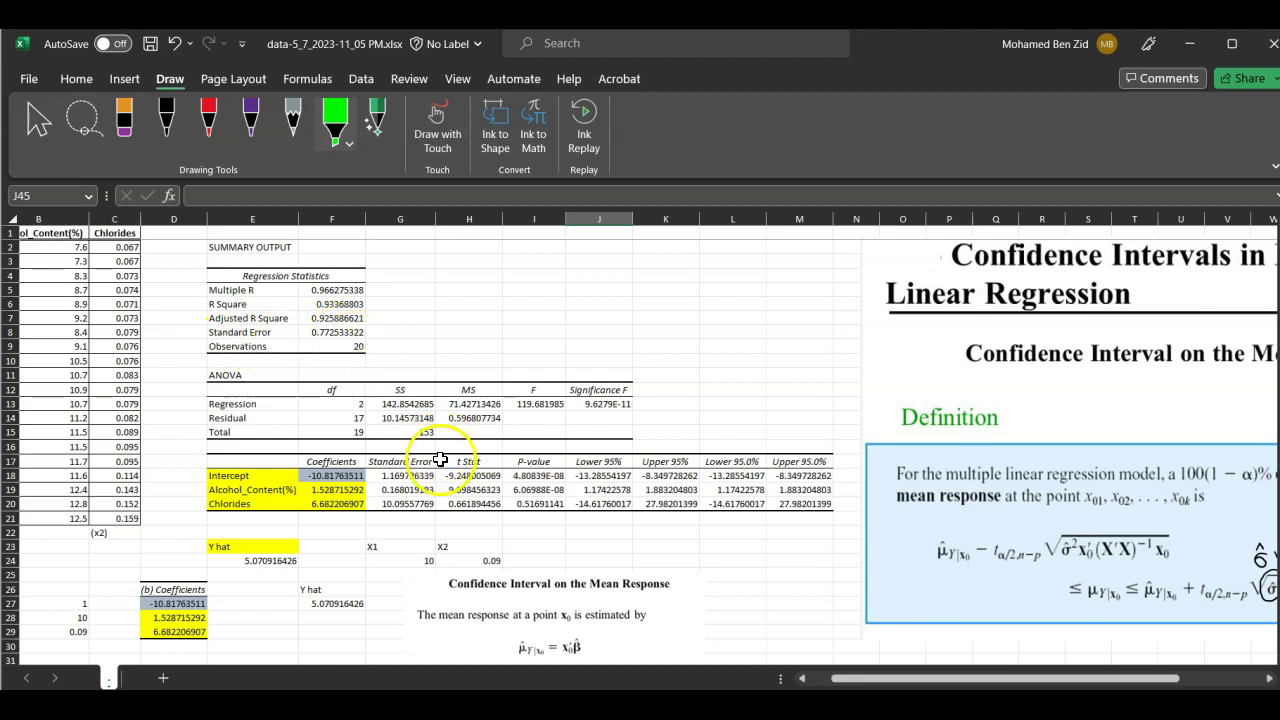
pyautogui.scroll(-7, 440, 460)
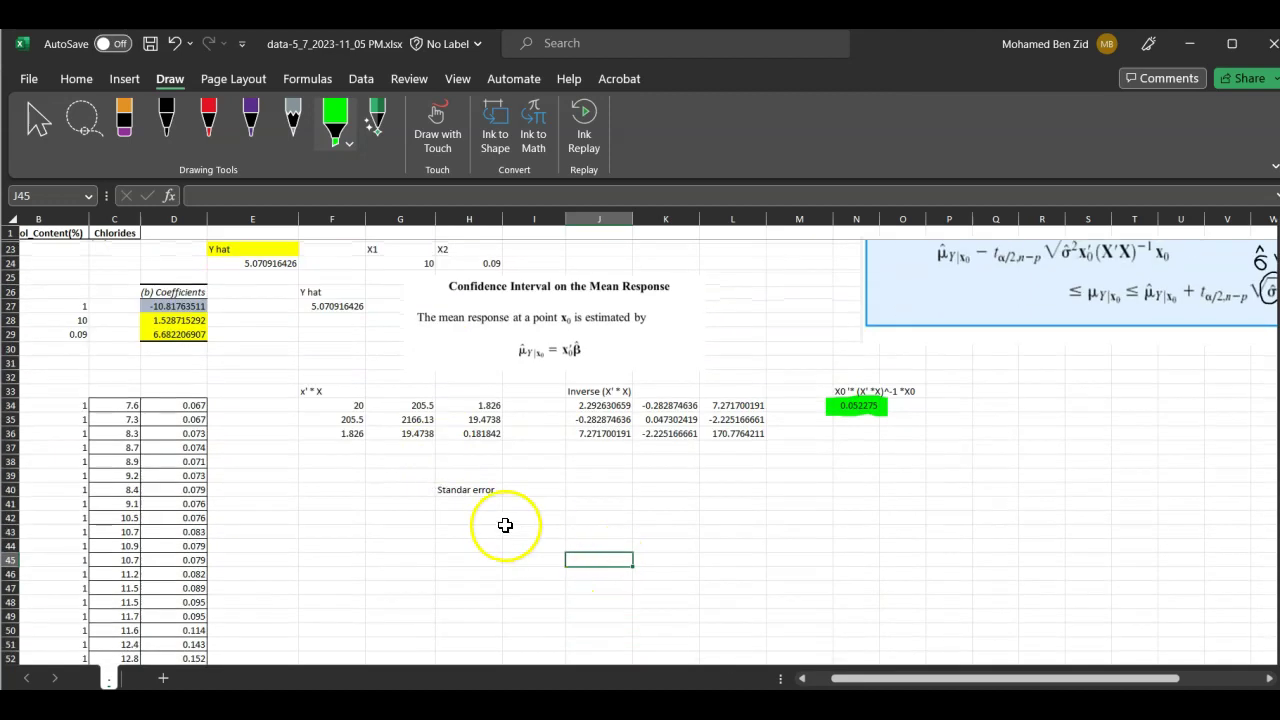
pyautogui.click(468, 504)
pyautogui.write('=')
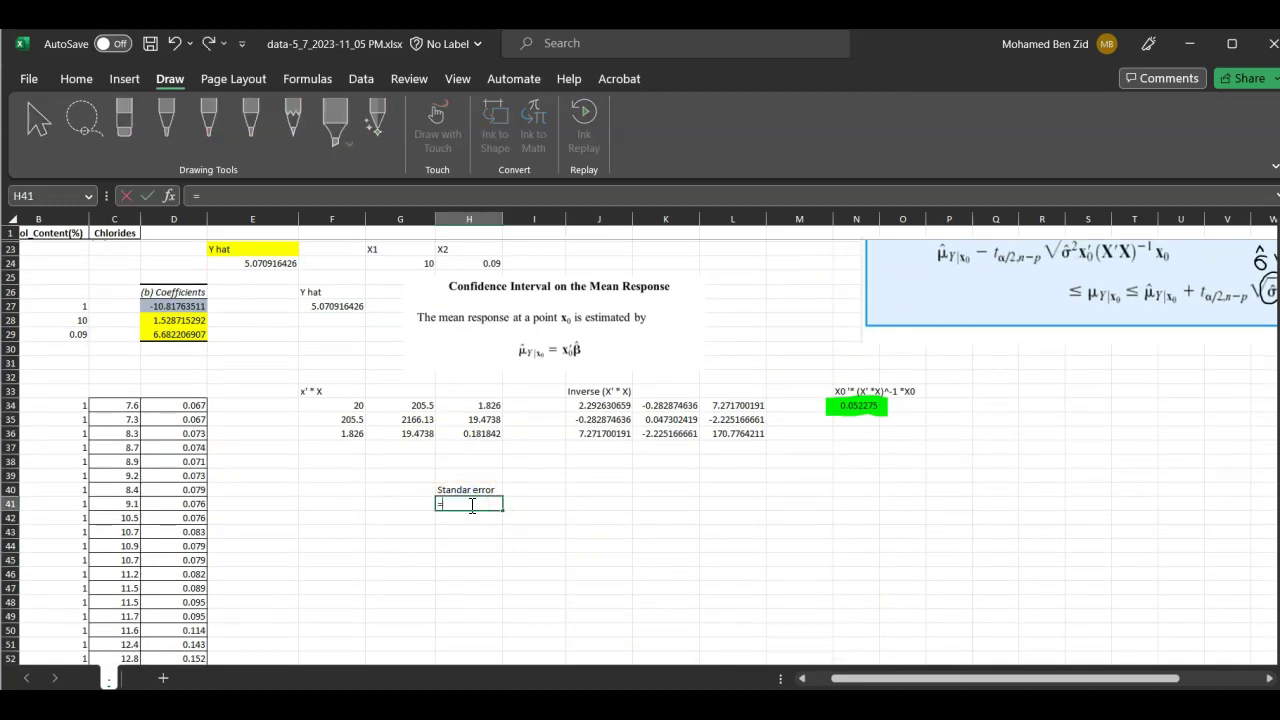
pyautogui.scroll(7, 210, 415)
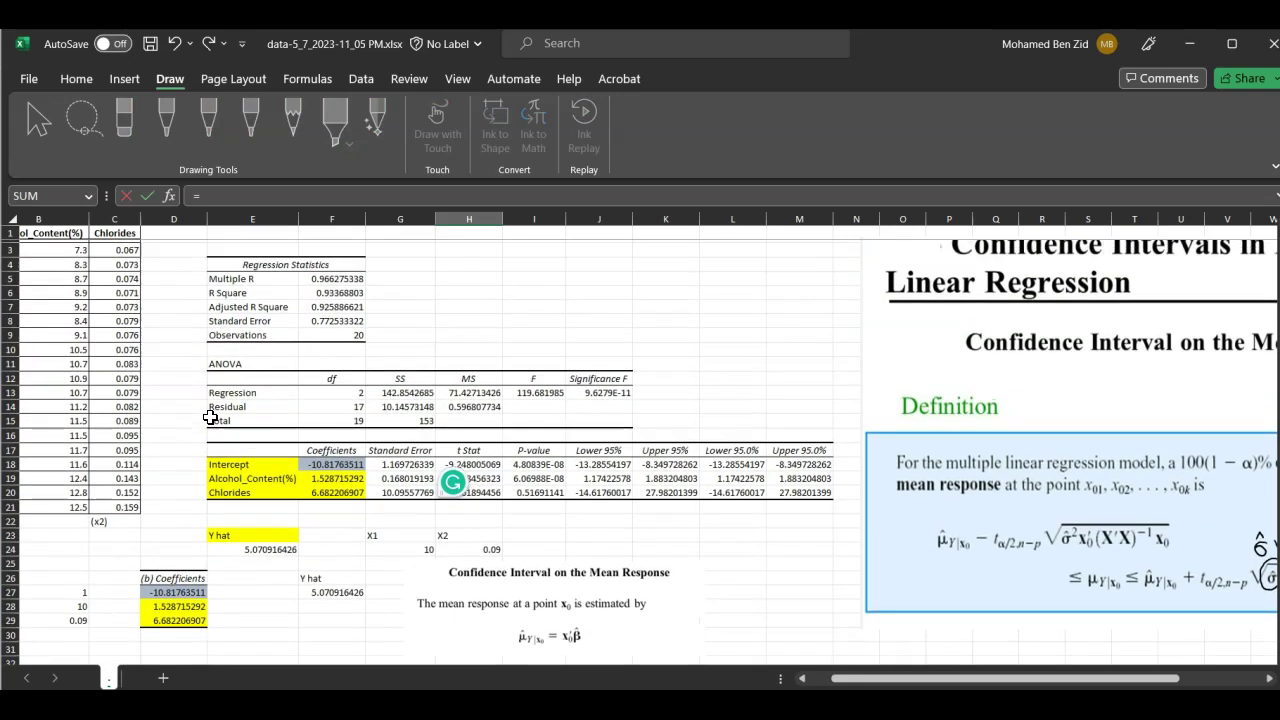
pyautogui.click(341, 332)
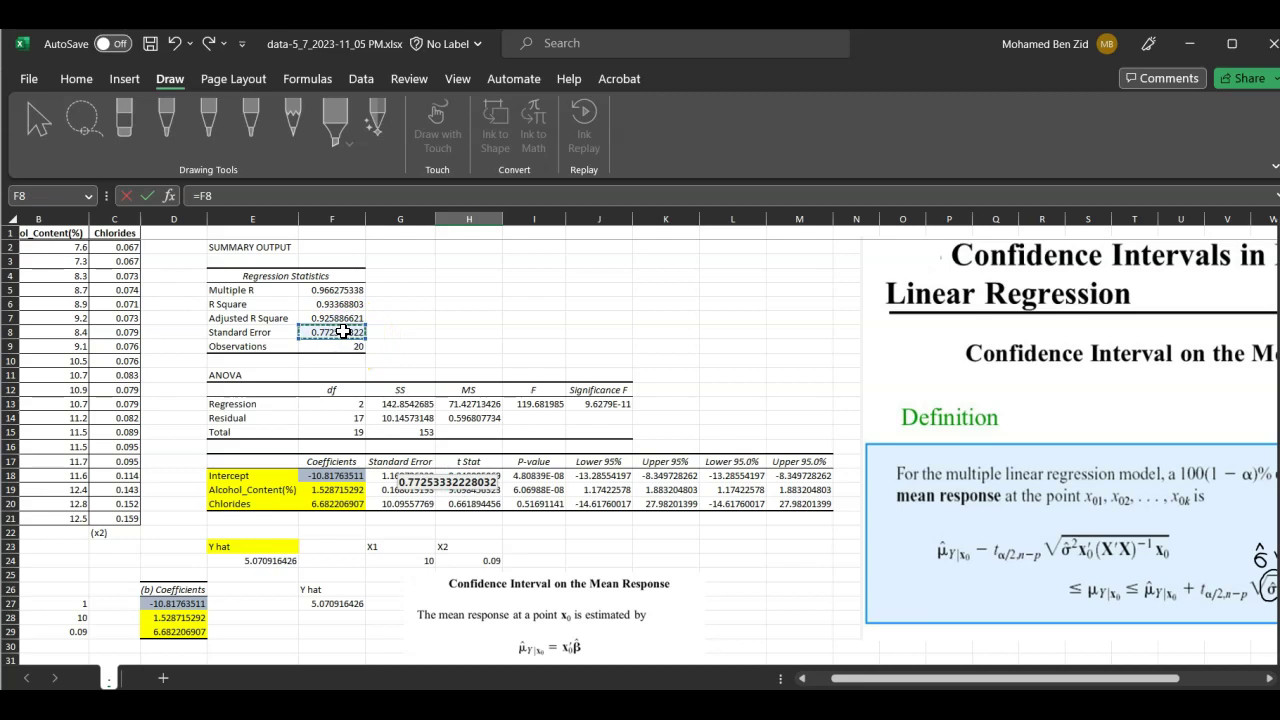
pyautogui.press('Return')
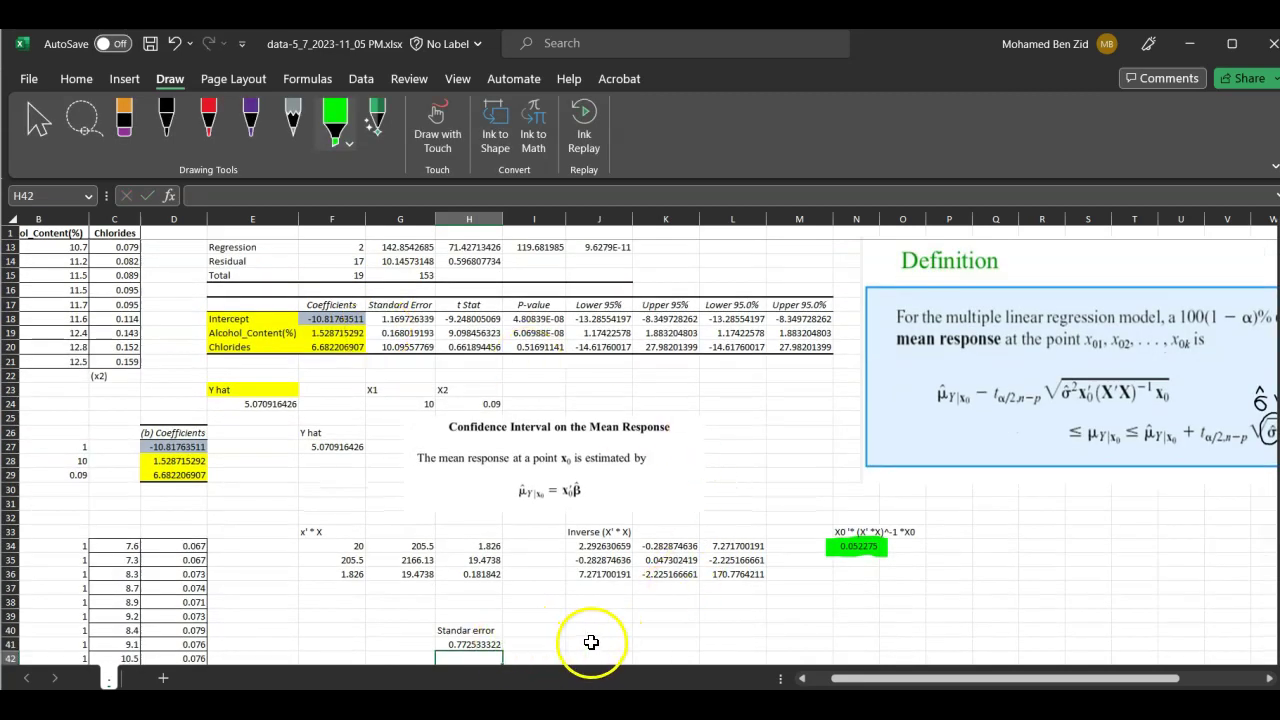
# Highlight in green the handwritten sigma-hat and the t α/2, n-p term in the confidence interval formula.
pyautogui.hscroll(3, 733, 542)
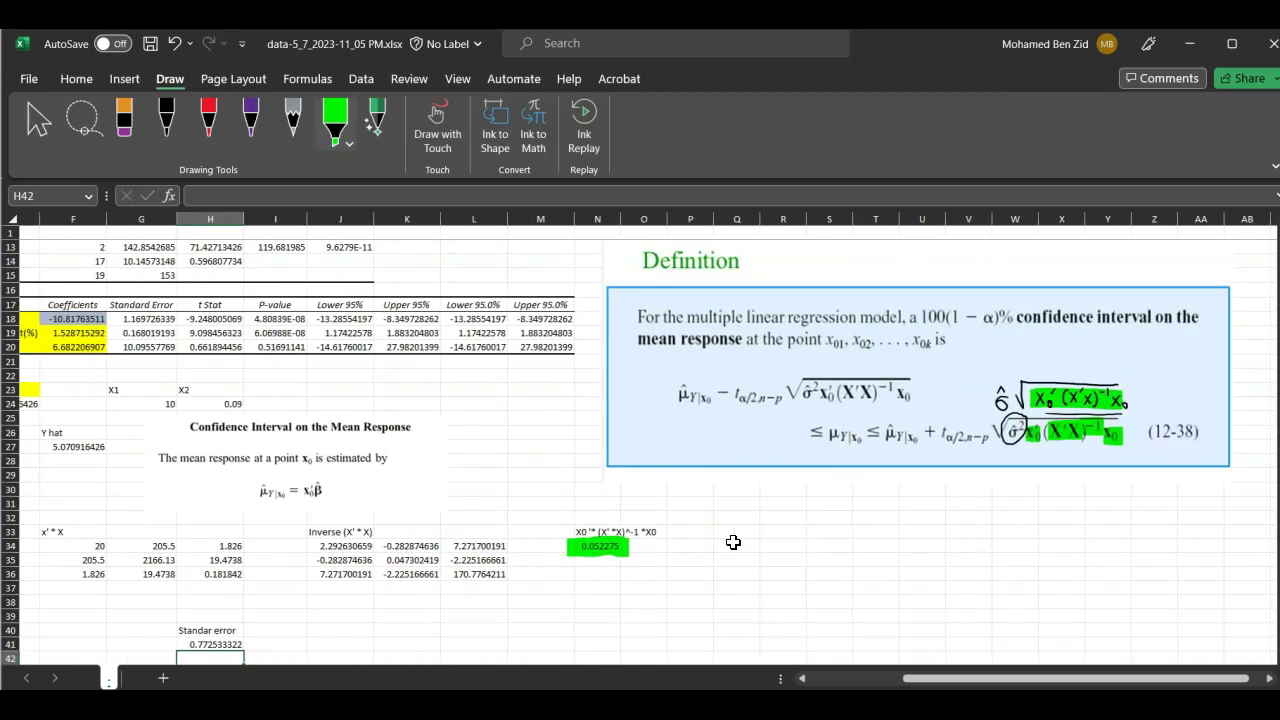
pyautogui.moveTo(992, 408); pyautogui.dragTo(1014, 386)
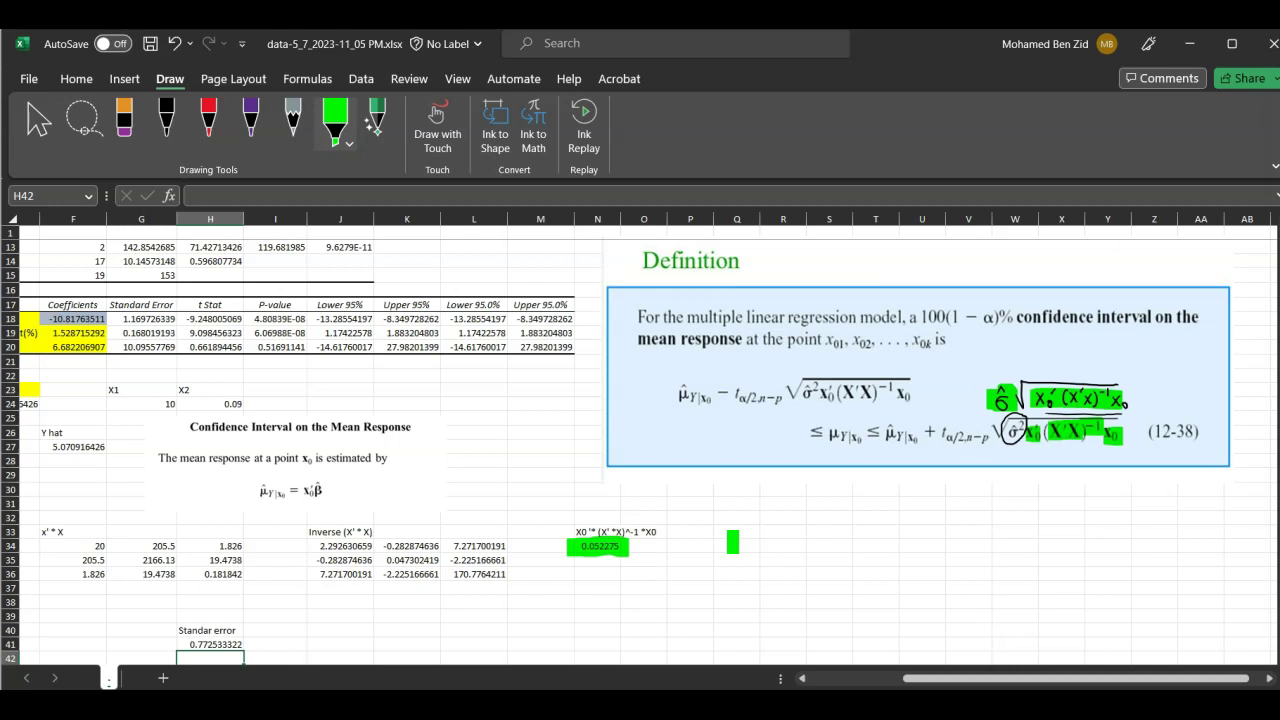
pyautogui.moveTo(942, 437); pyautogui.dragTo(983, 437)
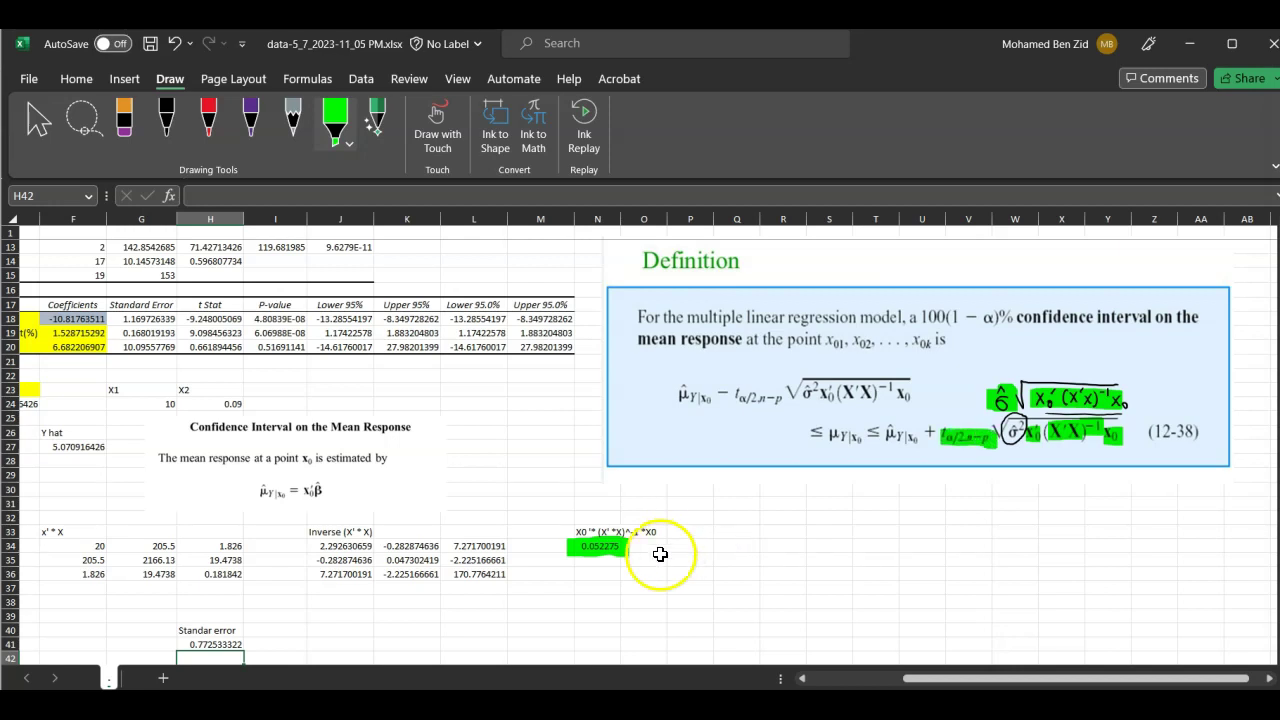
# Enter the label T-alpah/2 in J40, beside the standard error label.
pyautogui.click(342, 631)
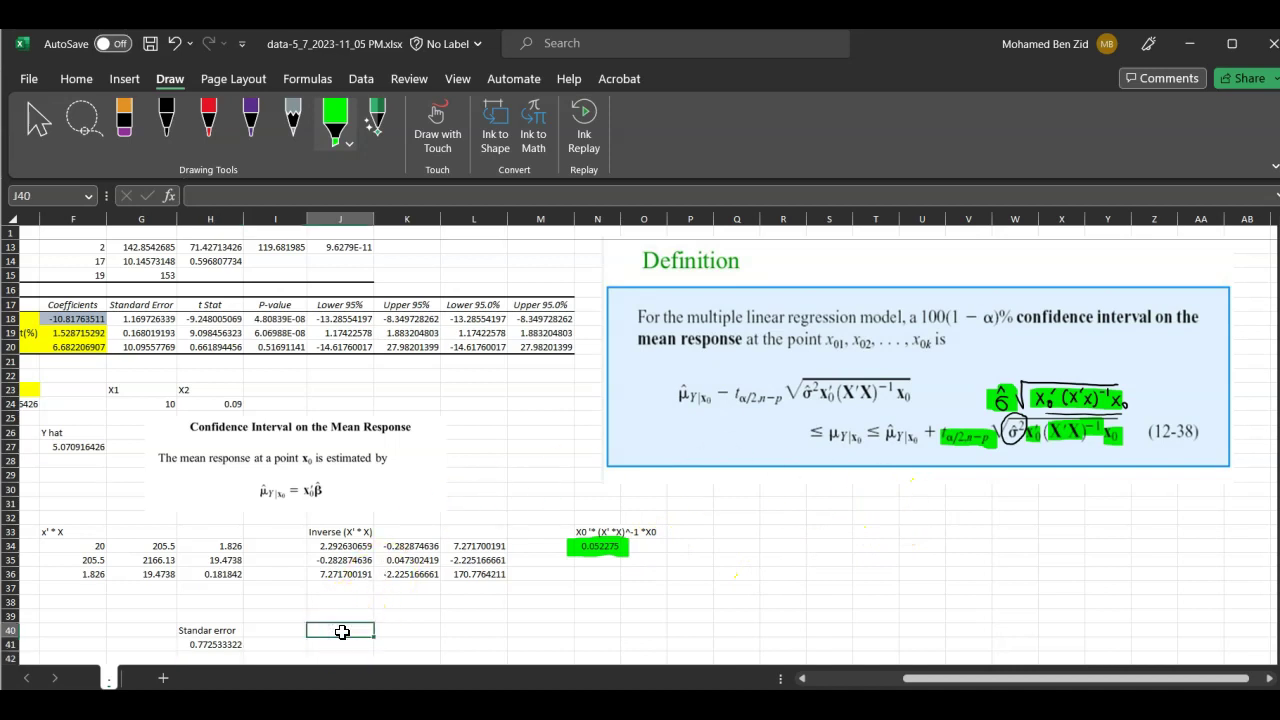
pyautogui.write('T')
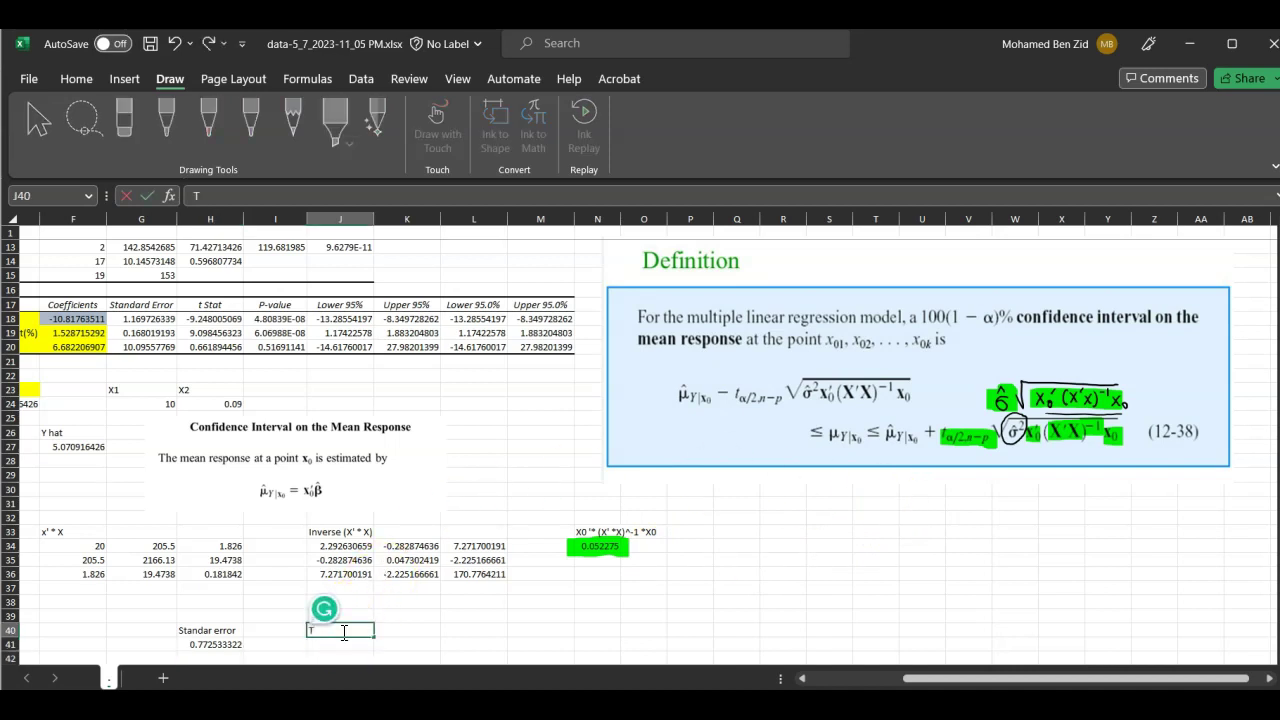
pyautogui.write('-alpah/2')
pyautogui.press('Return')
# Begin a two-tailed inverse t formula, T.INV.2T, in J41 below the T-alpah/2 label, with 0.05 as the probability.
pyautogui.scroll(-2, 263, 655)
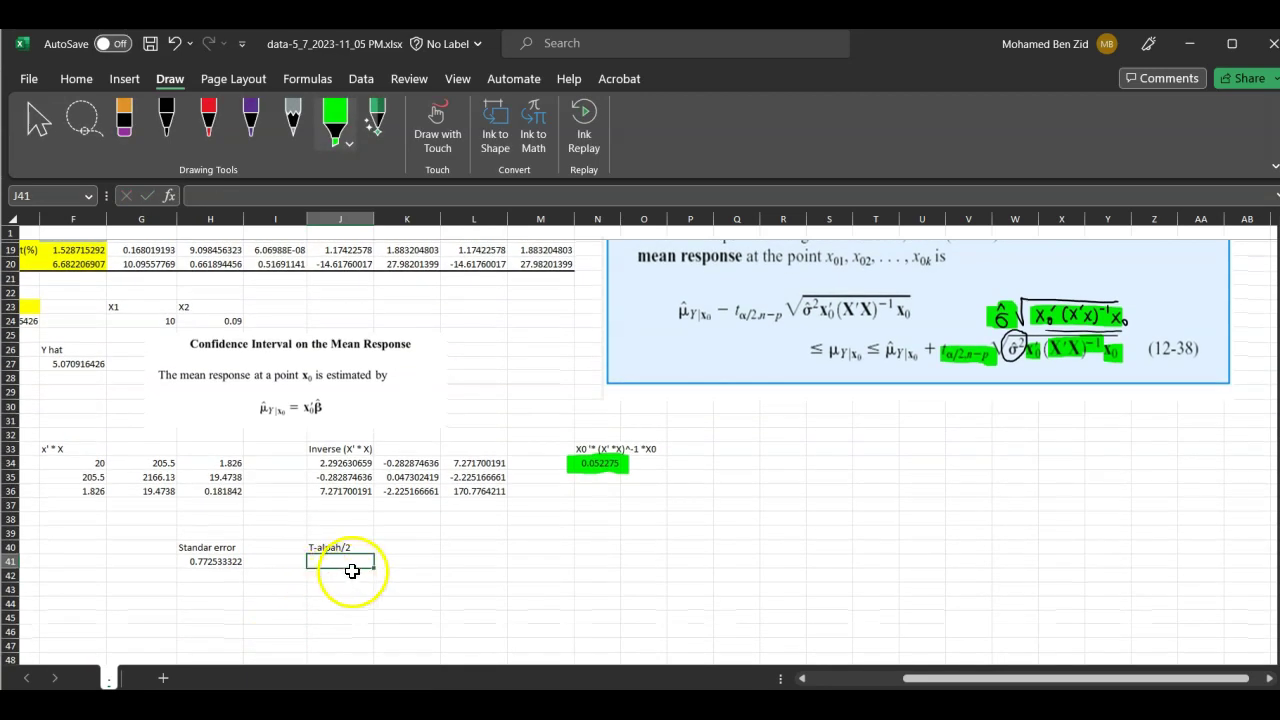
pyautogui.doubleClick(338, 563)
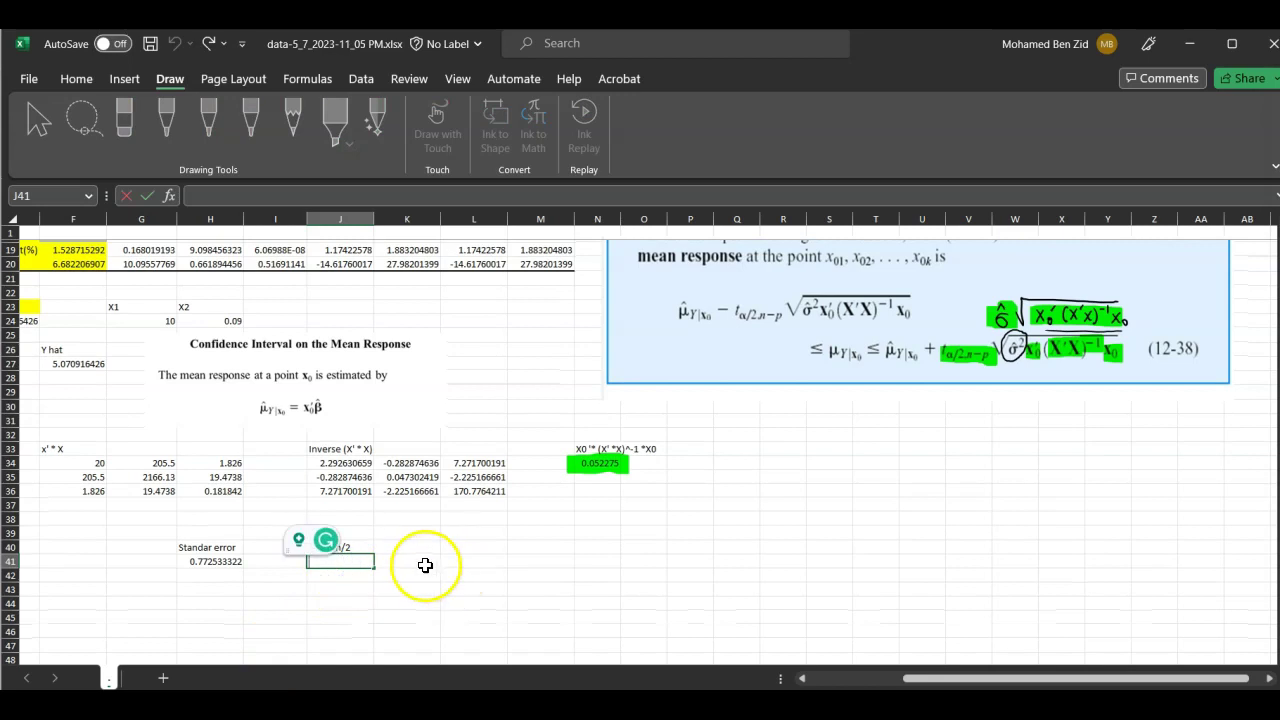
pyautogui.scroll(5, 423, 563)
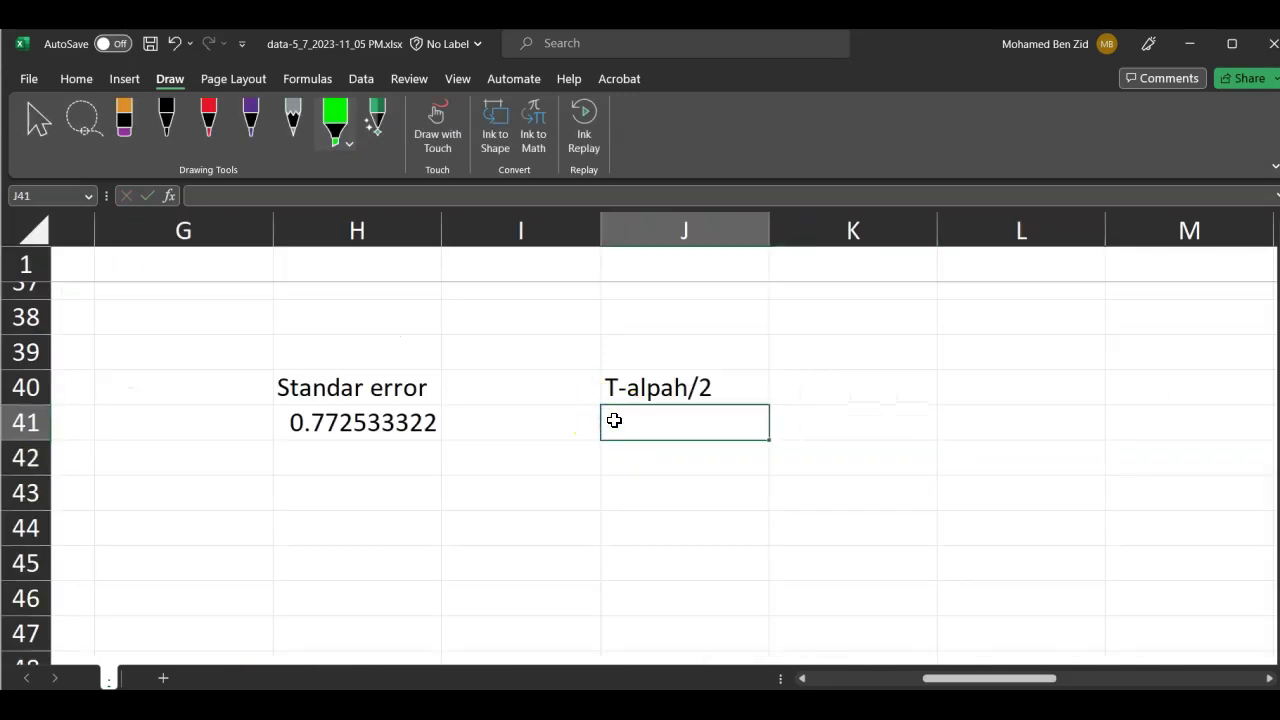
pyautogui.write('=t')
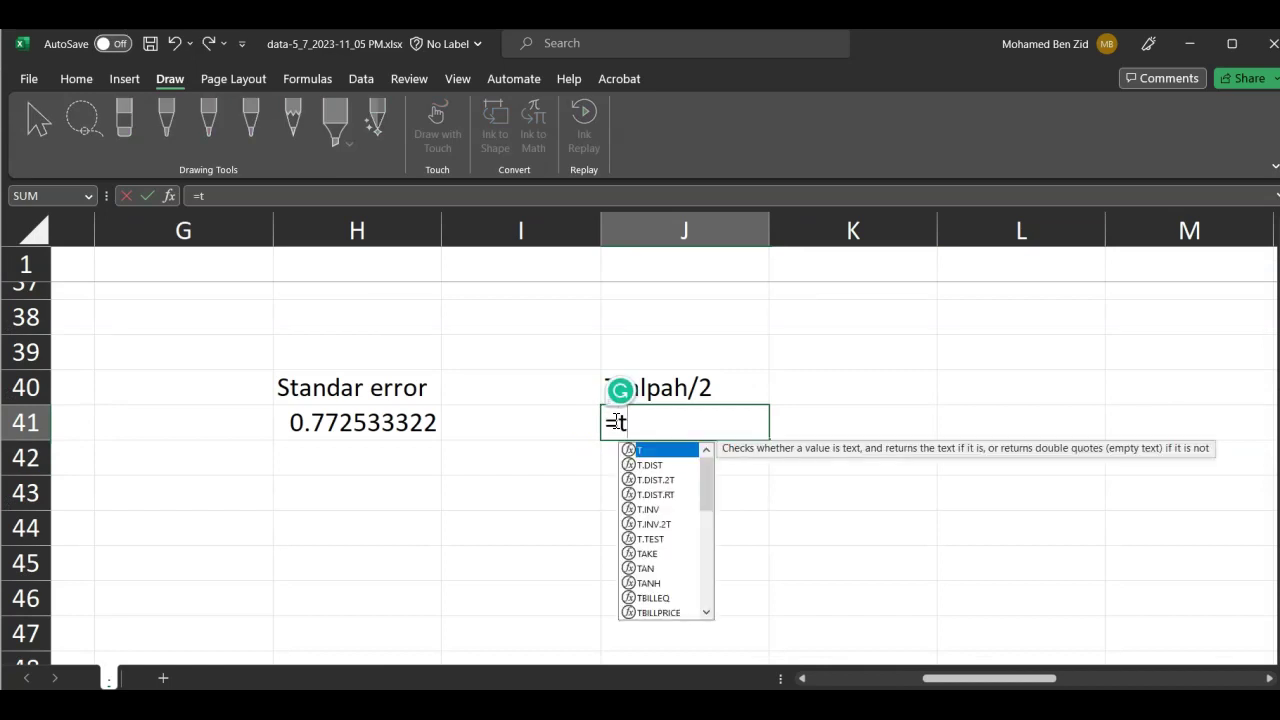
pyautogui.write('.in')
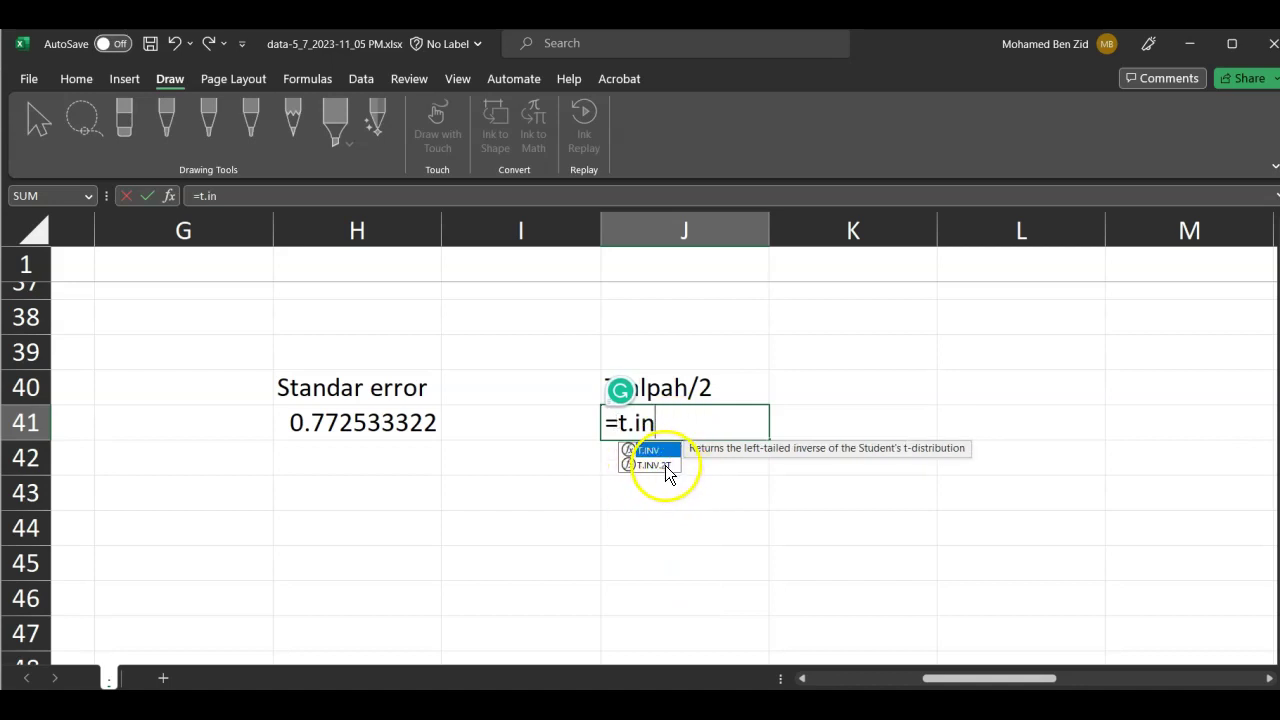
pyautogui.doubleClick(672, 467)
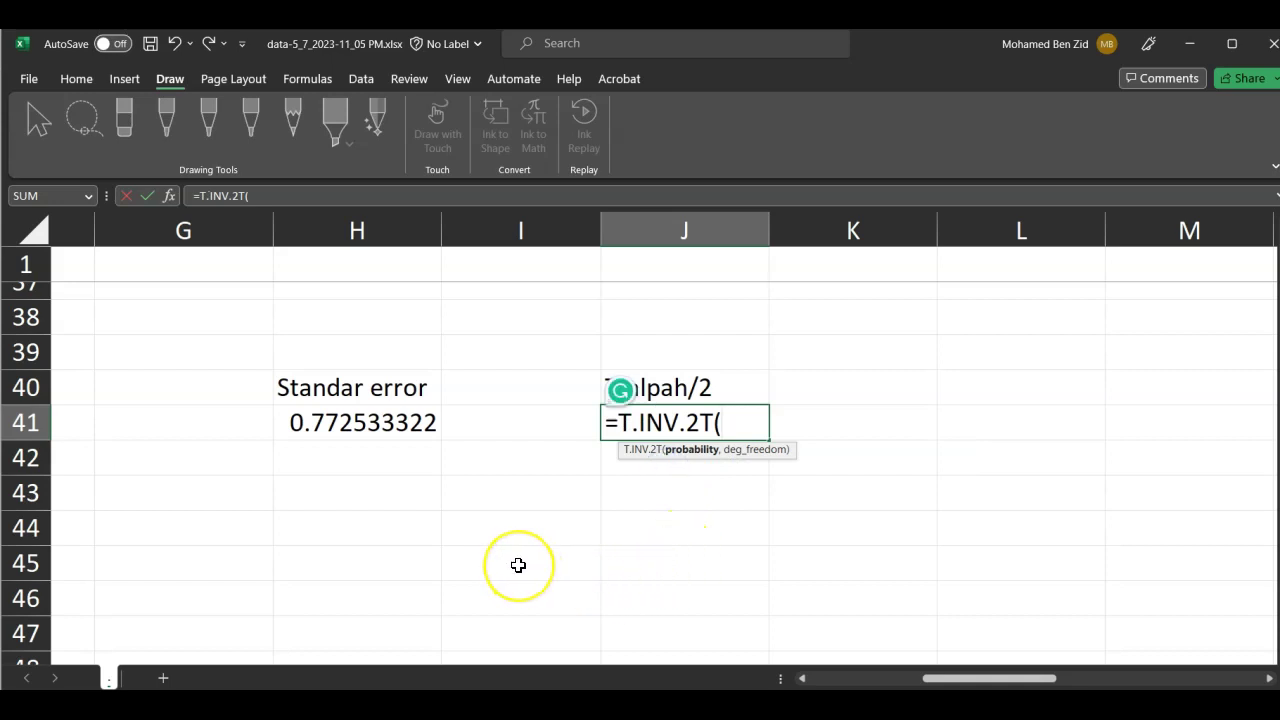
pyautogui.hscroll(-2, 518, 565)
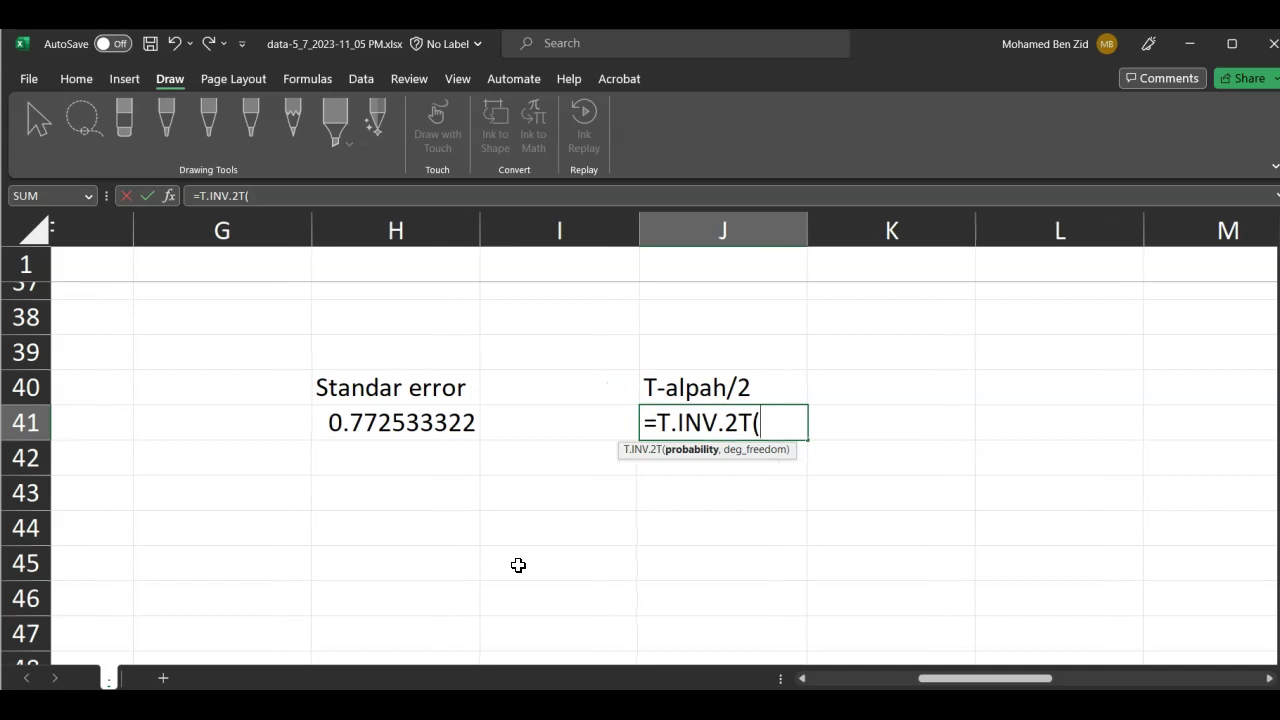
pyautogui.hscroll(3, 518, 565)
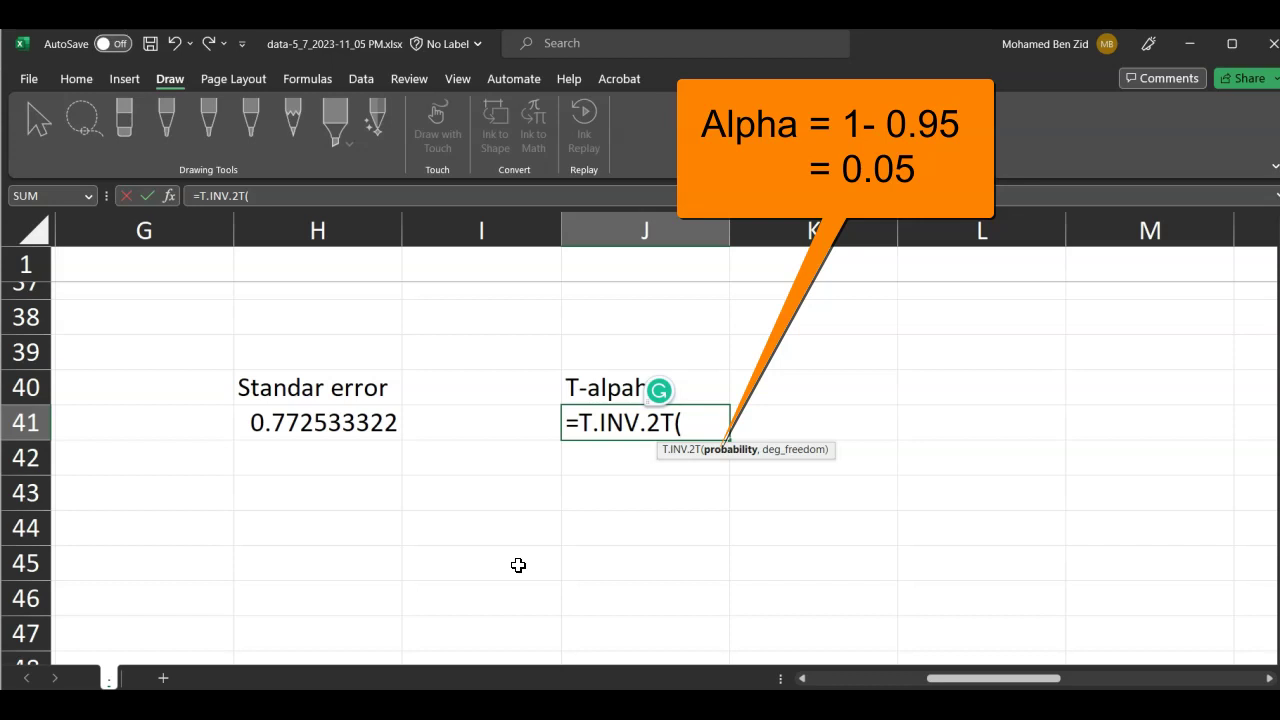
pyautogui.write('0.0')
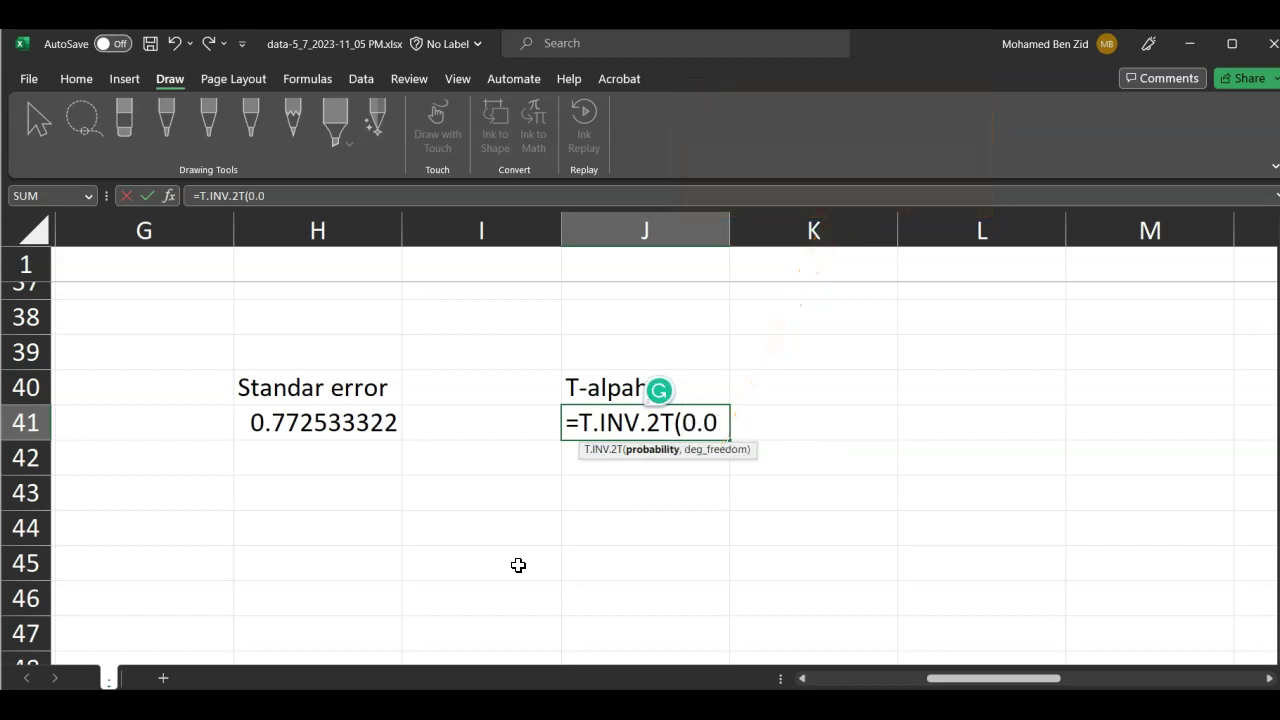
pyautogui.write('5,')
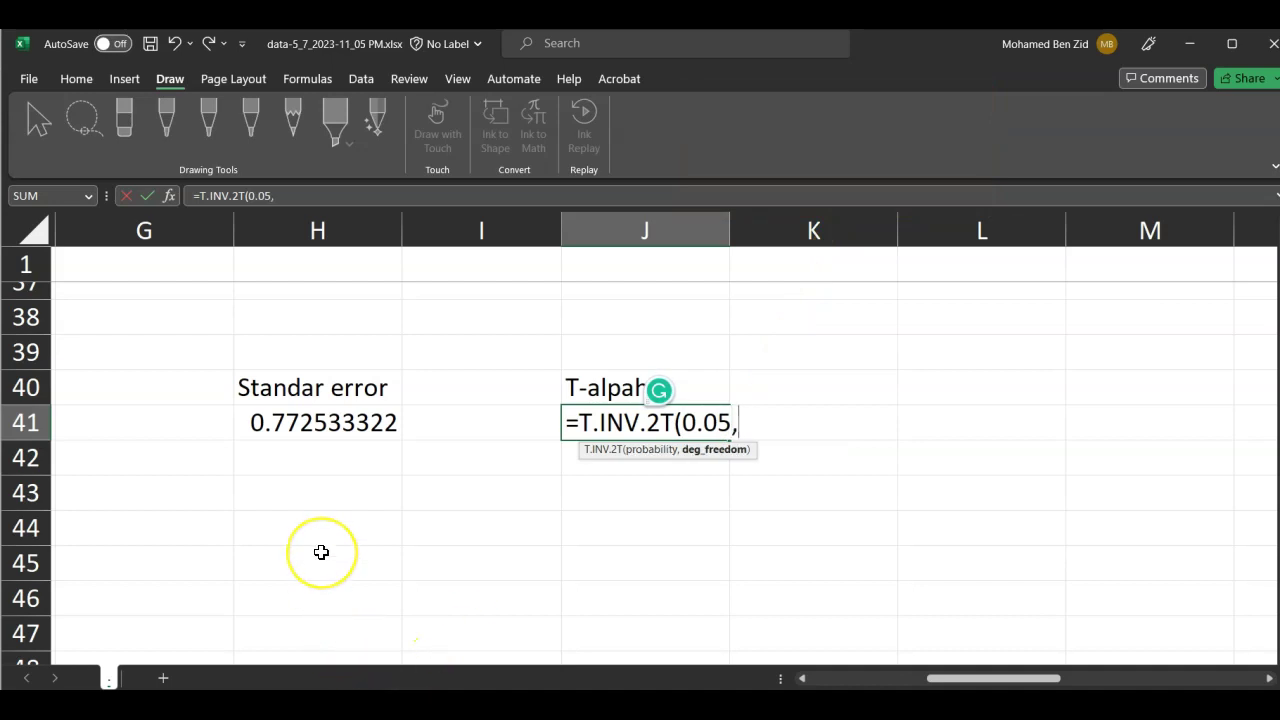
# Complete the T.INV.2T formula in J41 with the ANOVA residual degrees of freedom, F14, as deg_freedom.
pyautogui.hscroll(-2, 321, 552)
pyautogui.scroll(6, 321, 552)
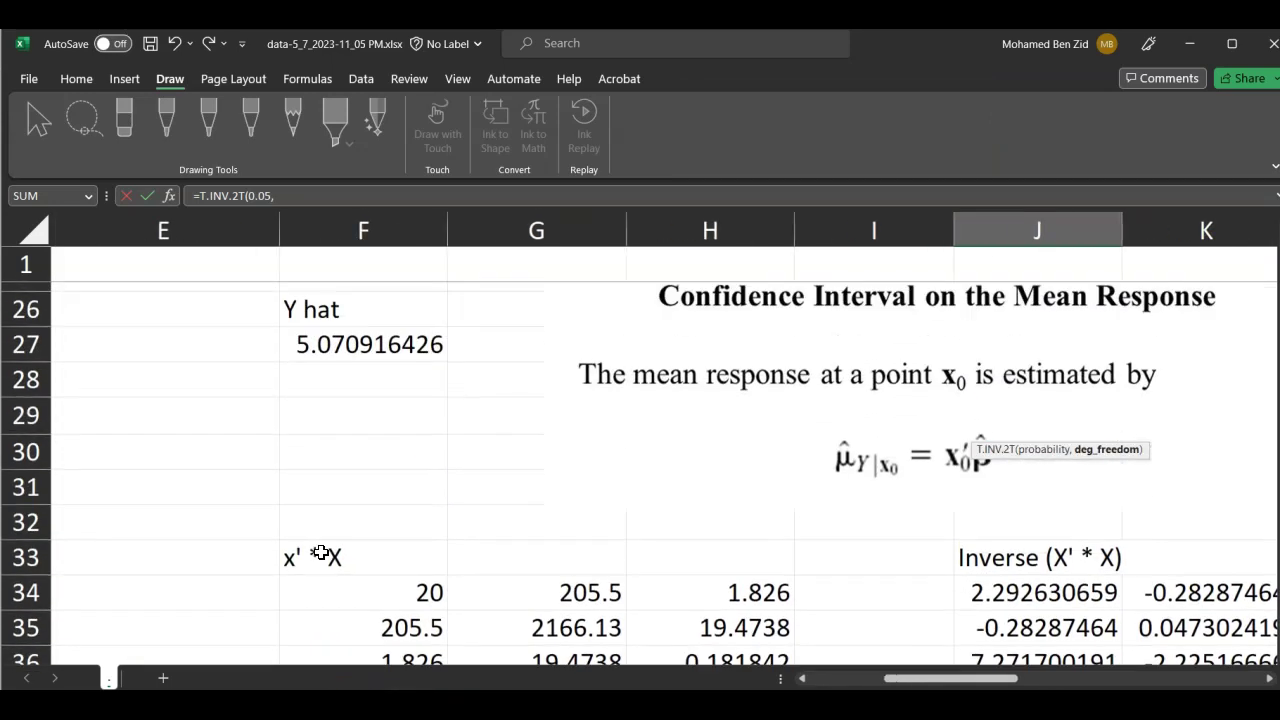
pyautogui.hscroll(-1, 321, 552)
pyautogui.scroll(3, 321, 552)
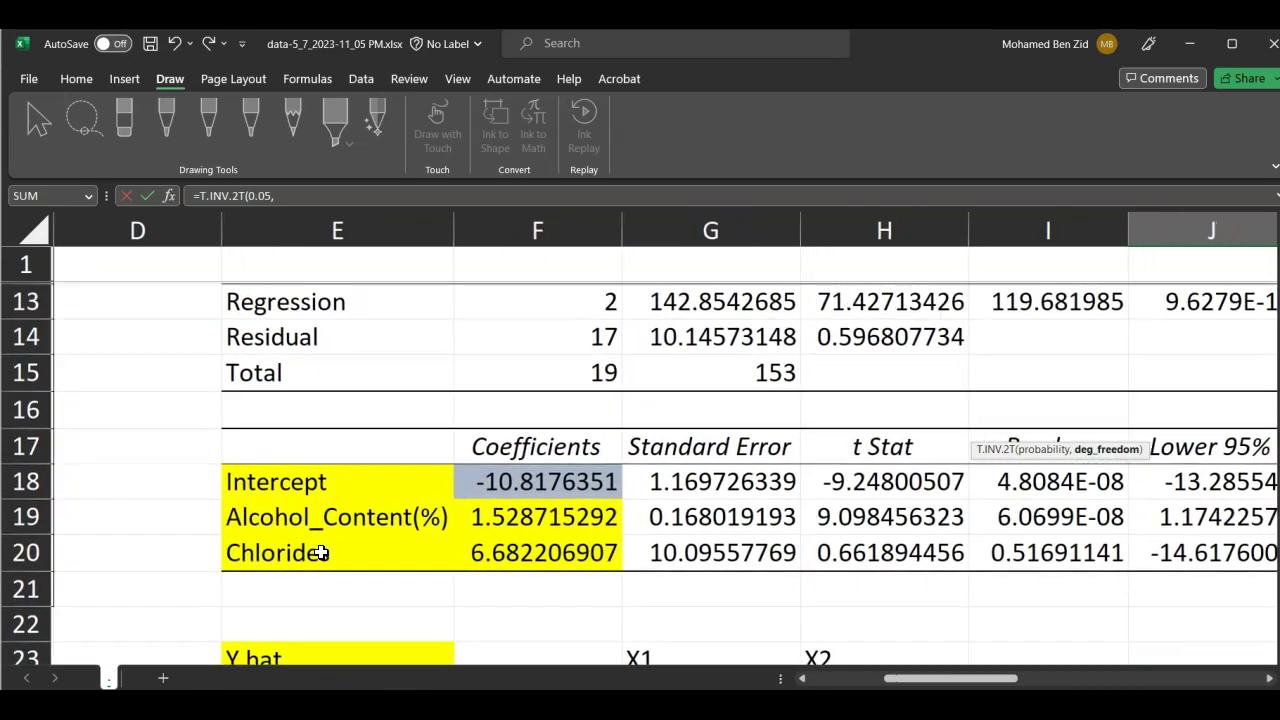
pyautogui.hscroll(1, 321, 552)
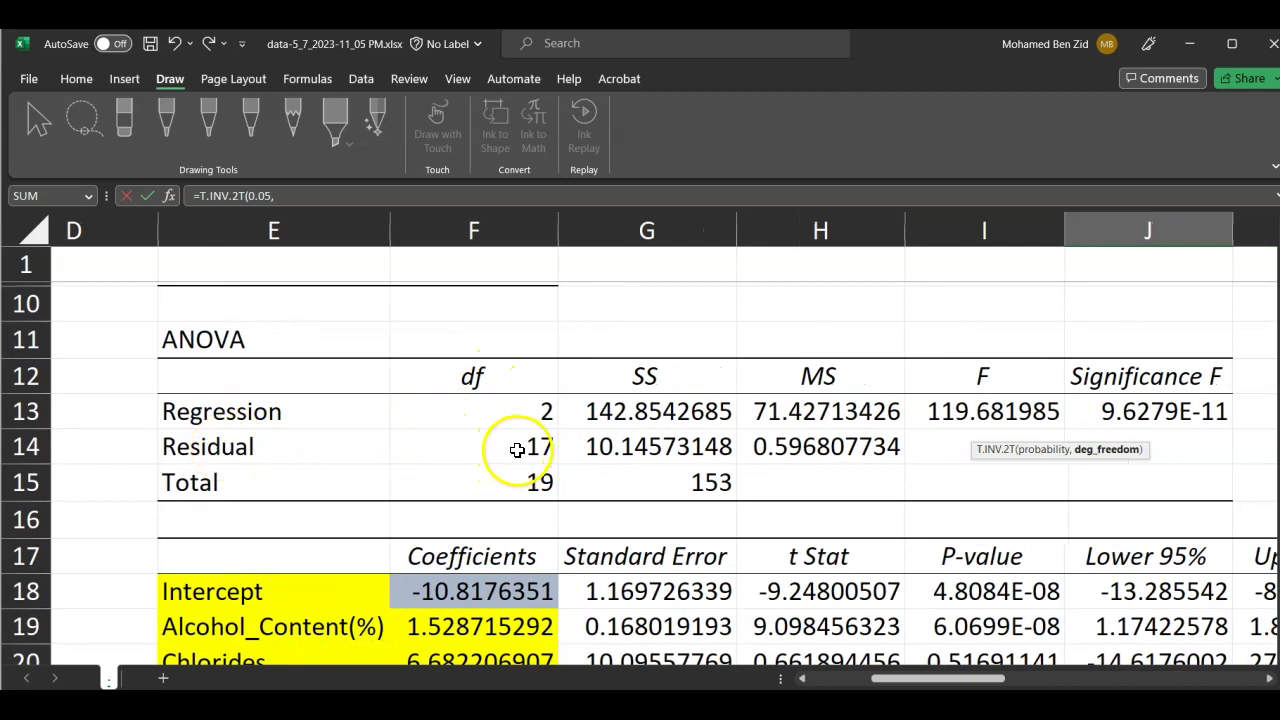
pyautogui.click(518, 449)
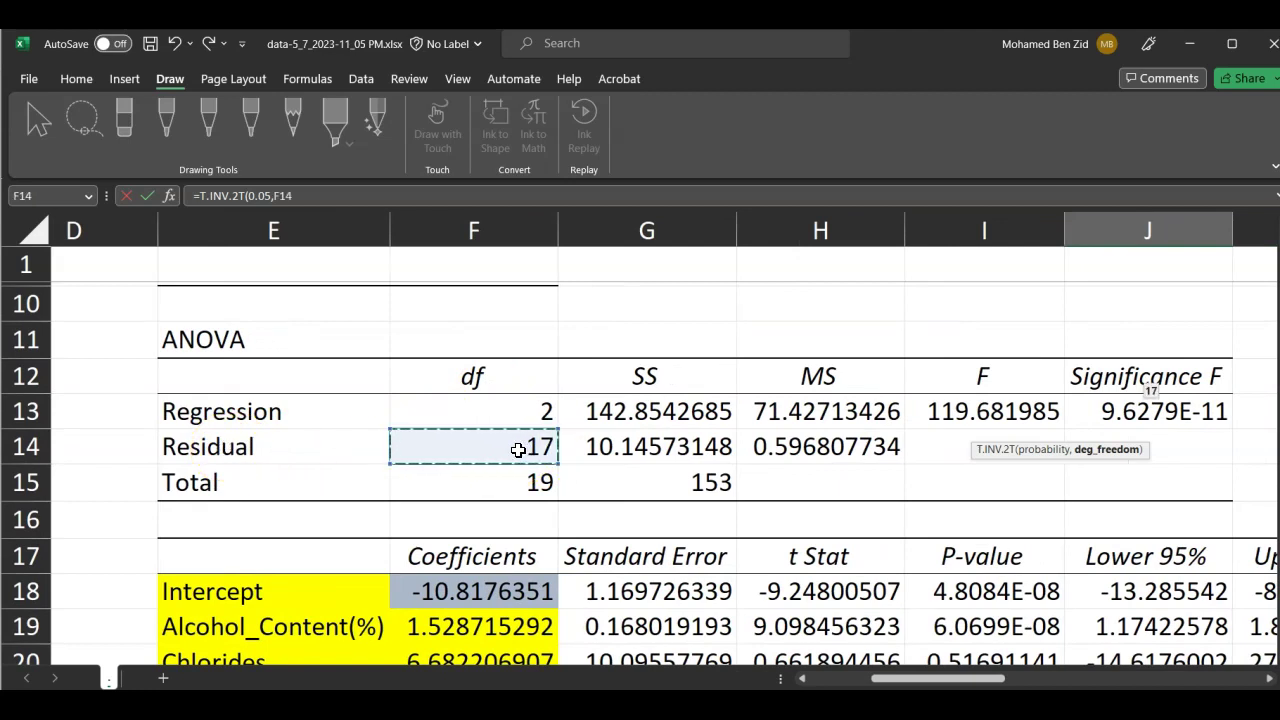
pyautogui.write(')')
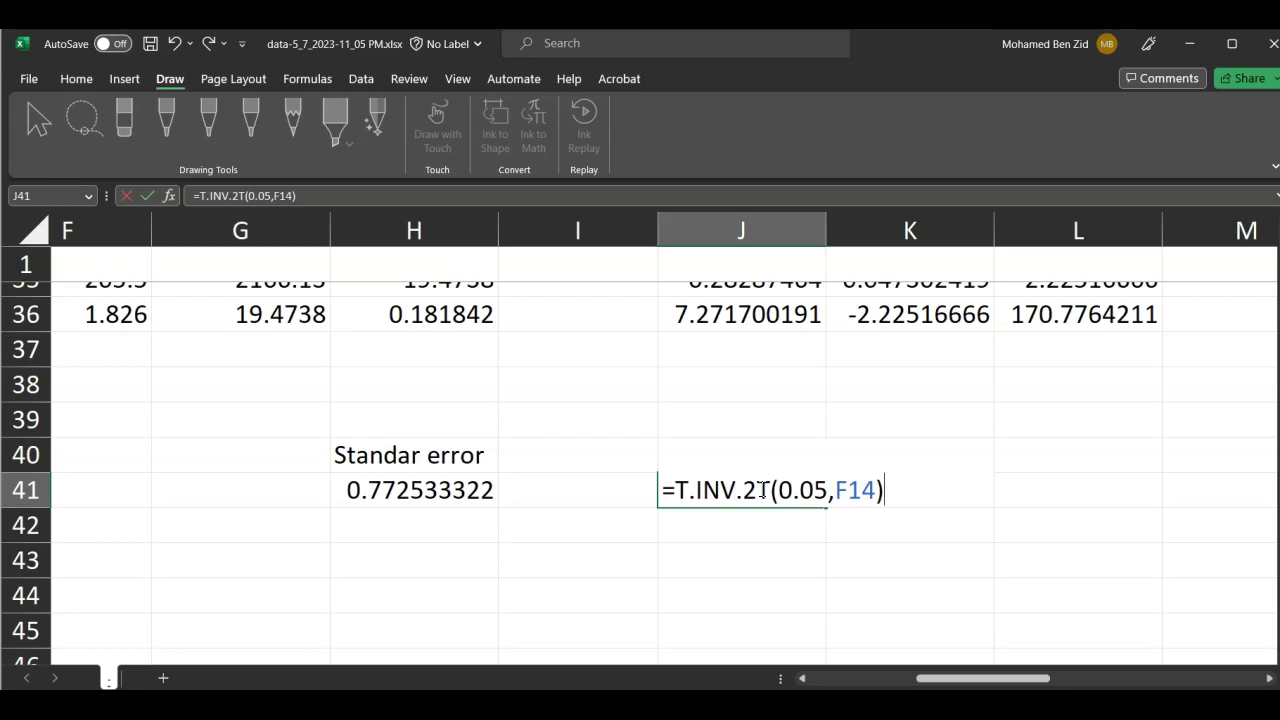
pyautogui.press('Return')
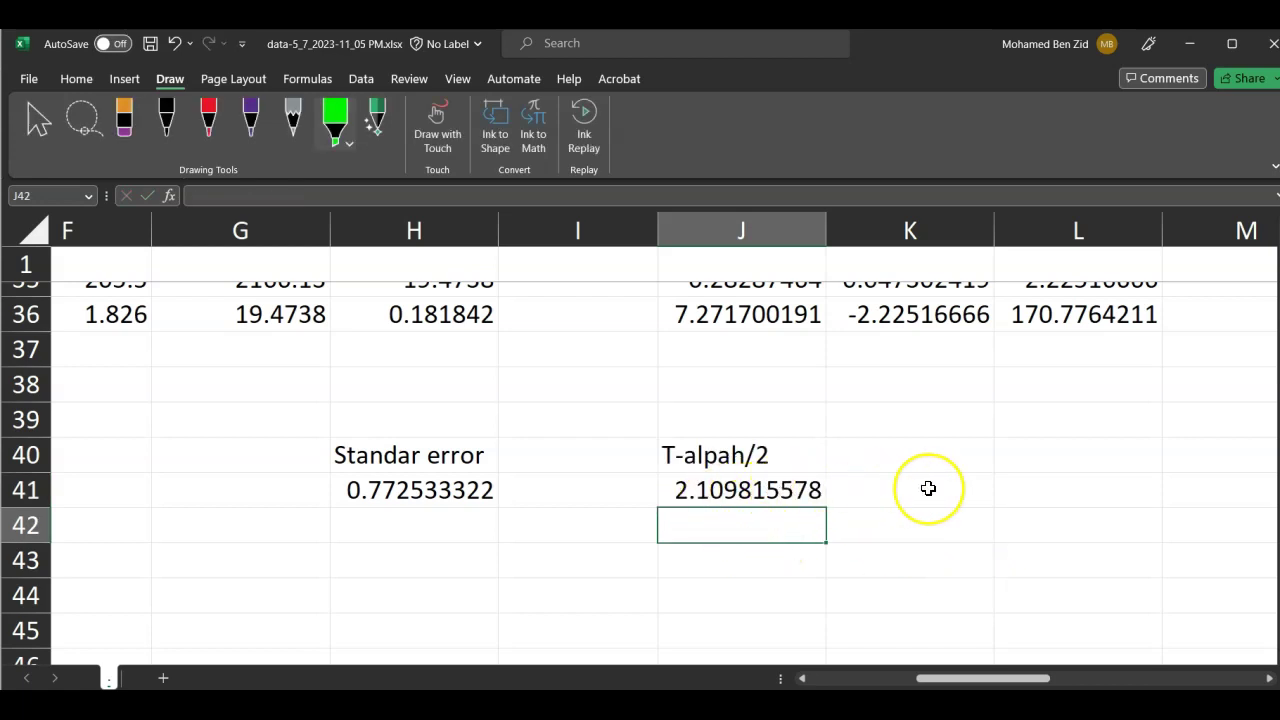
# Enter the label Halph interval in L40, in the same row as the T-alpah/2 label.
pyautogui.scroll(1, 928, 488)
pyautogui.hscroll(4, 928, 488)
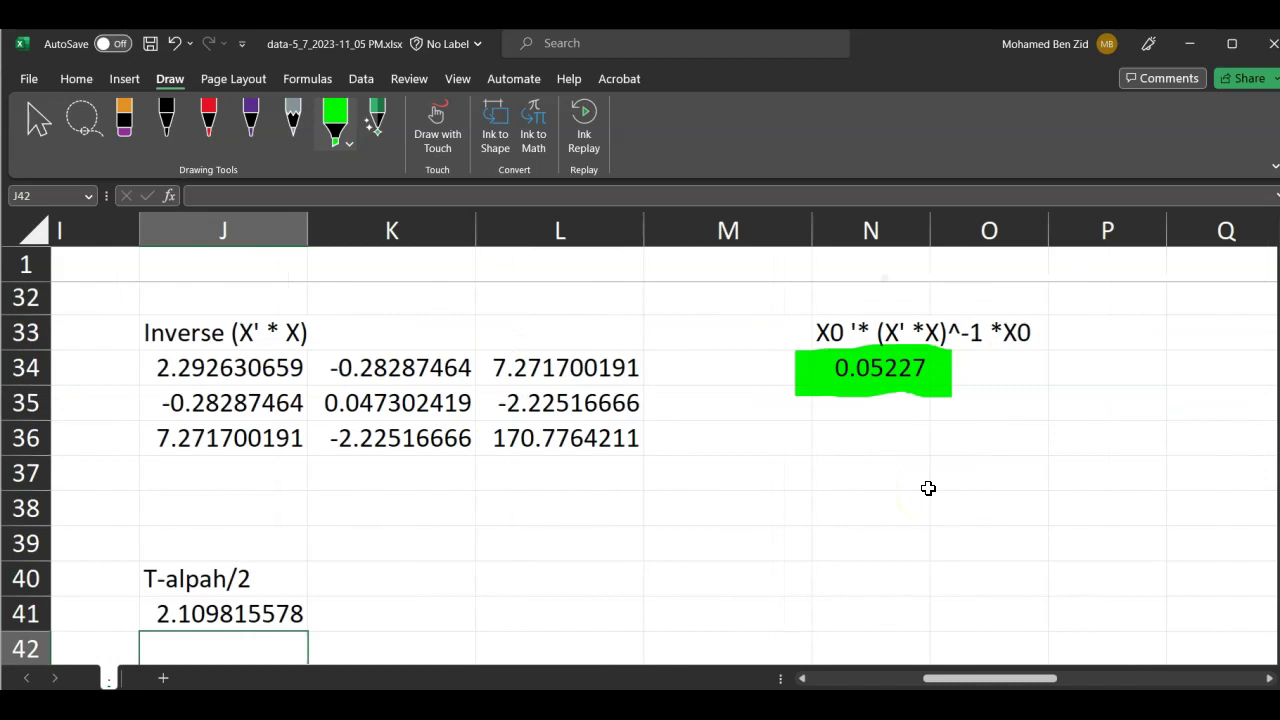
pyautogui.scroll(5, 928, 488)
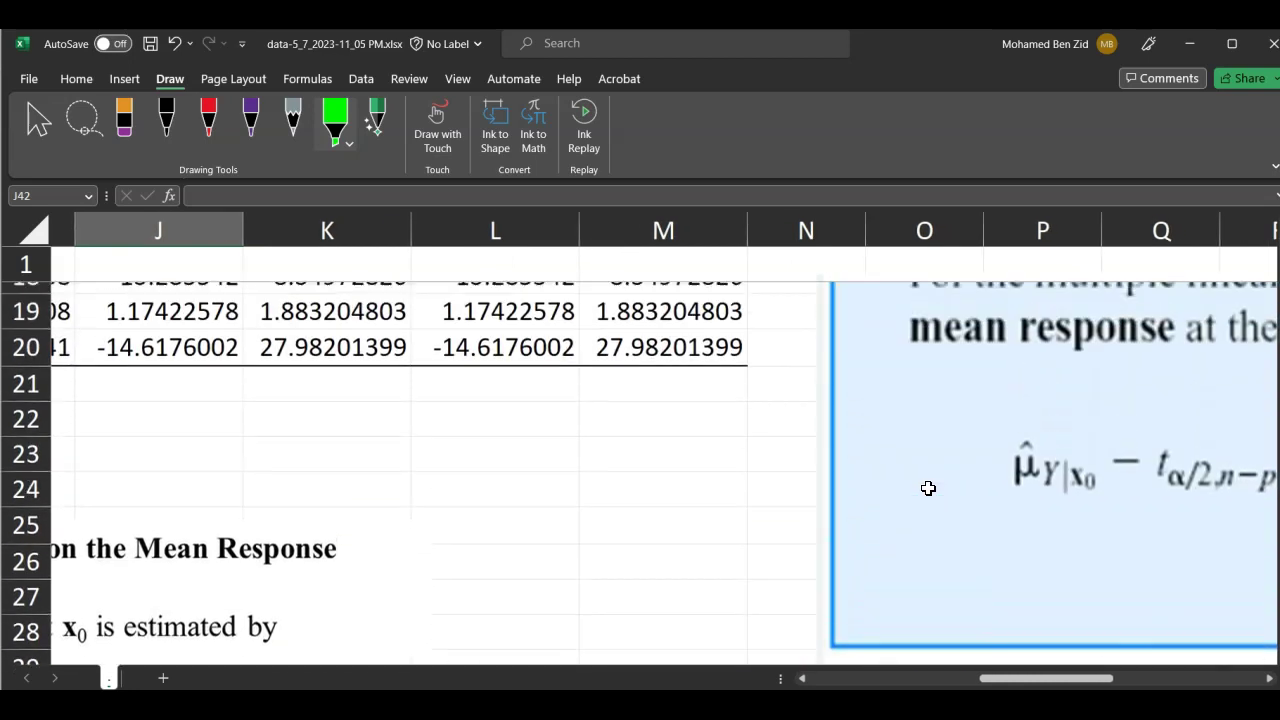
pyautogui.hscroll(4, 928, 488)
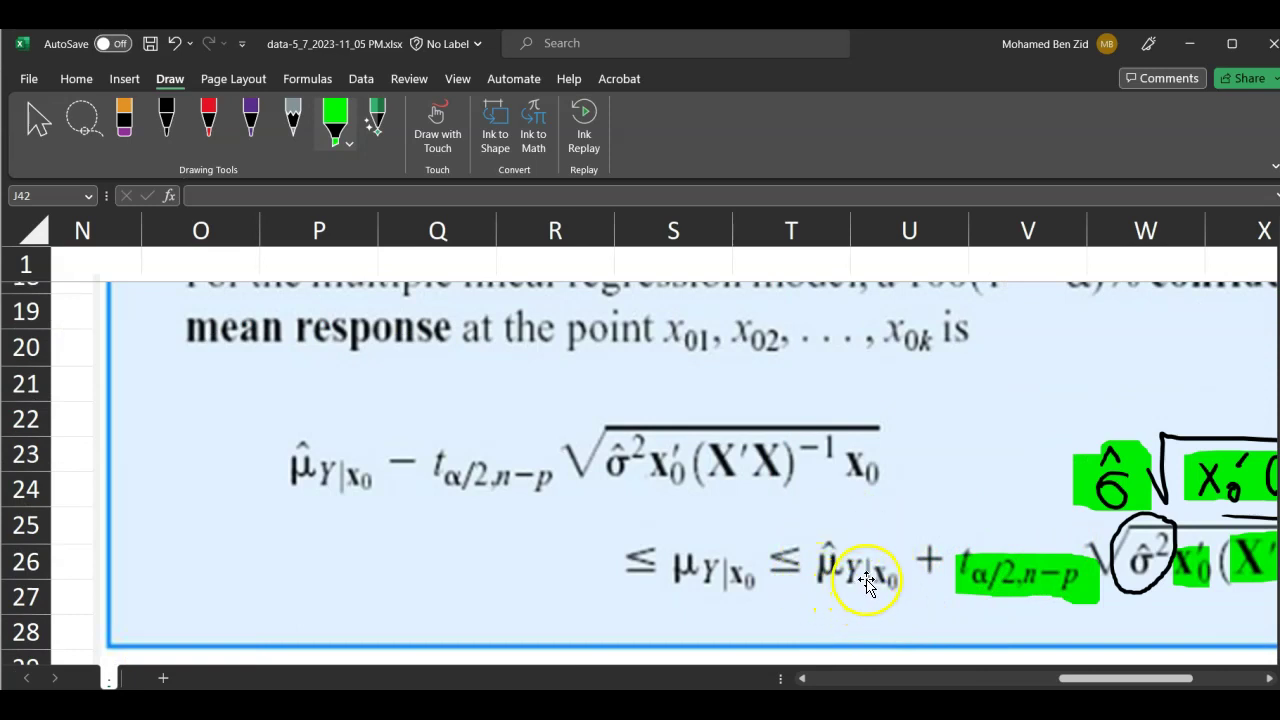
pyautogui.scroll(-1, 867, 551)
pyautogui.scroll(1, 867, 551)
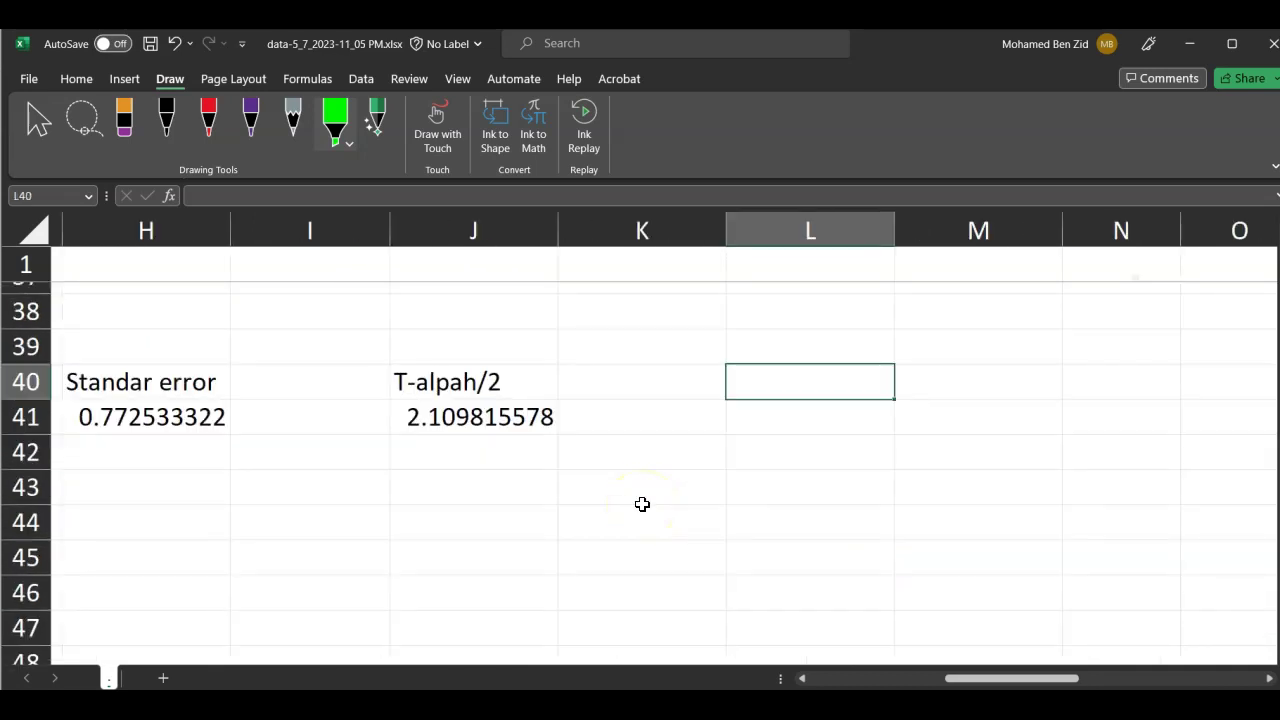
pyautogui.write('a')
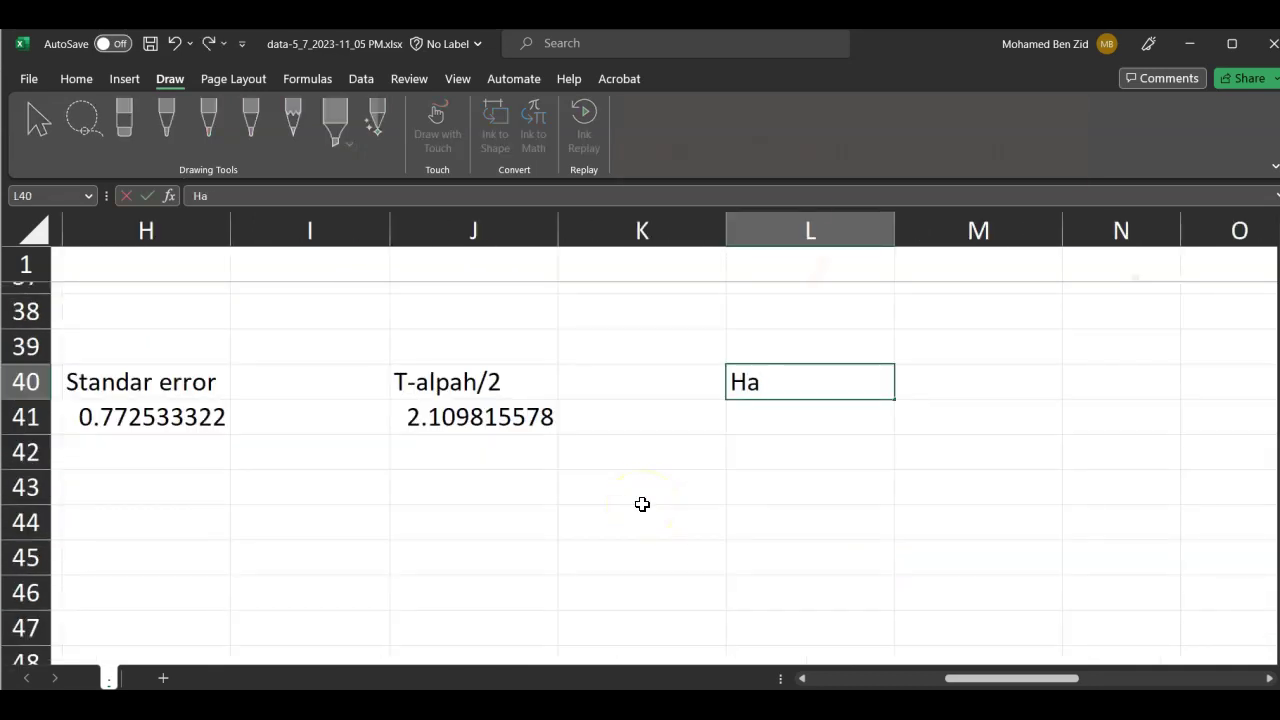
pyautogui.write('lph interval')
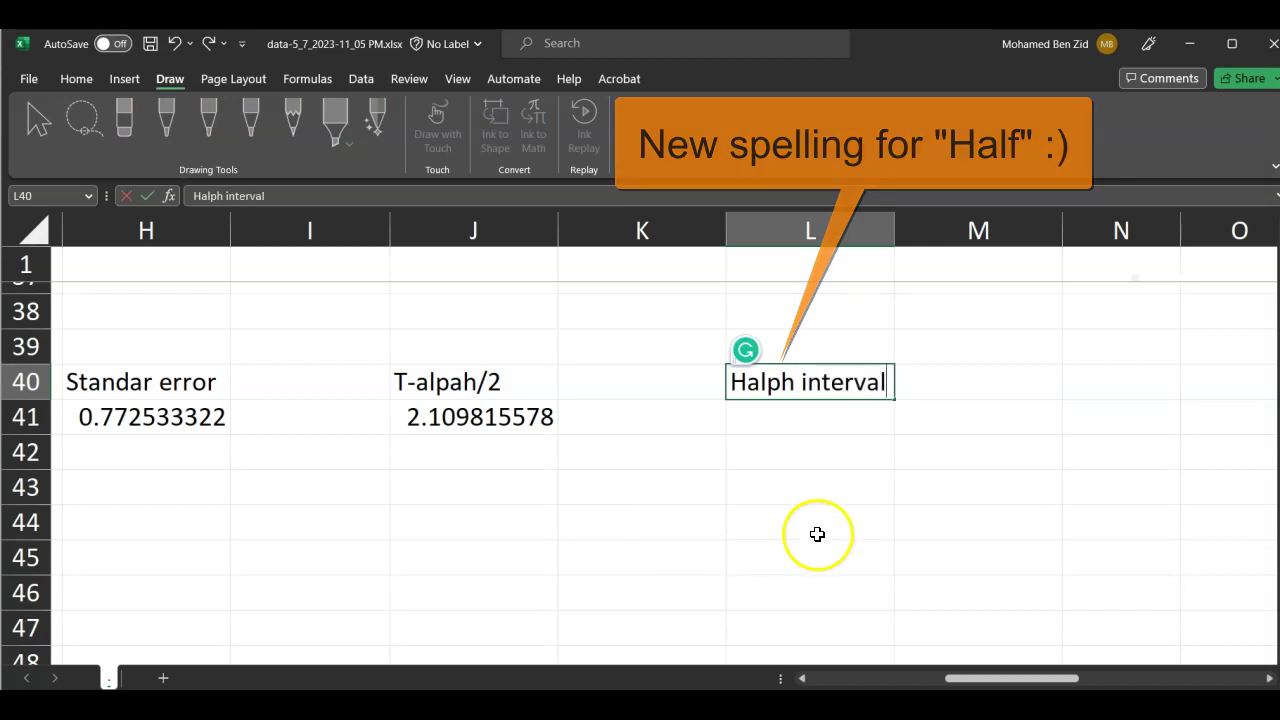
pyautogui.click(794, 419)
# Outline in red pen the t α/2, n-p times square-root term in both the lower and upper bounds of the confidence interval formula.
pyautogui.scroll(-3, 817, 492)
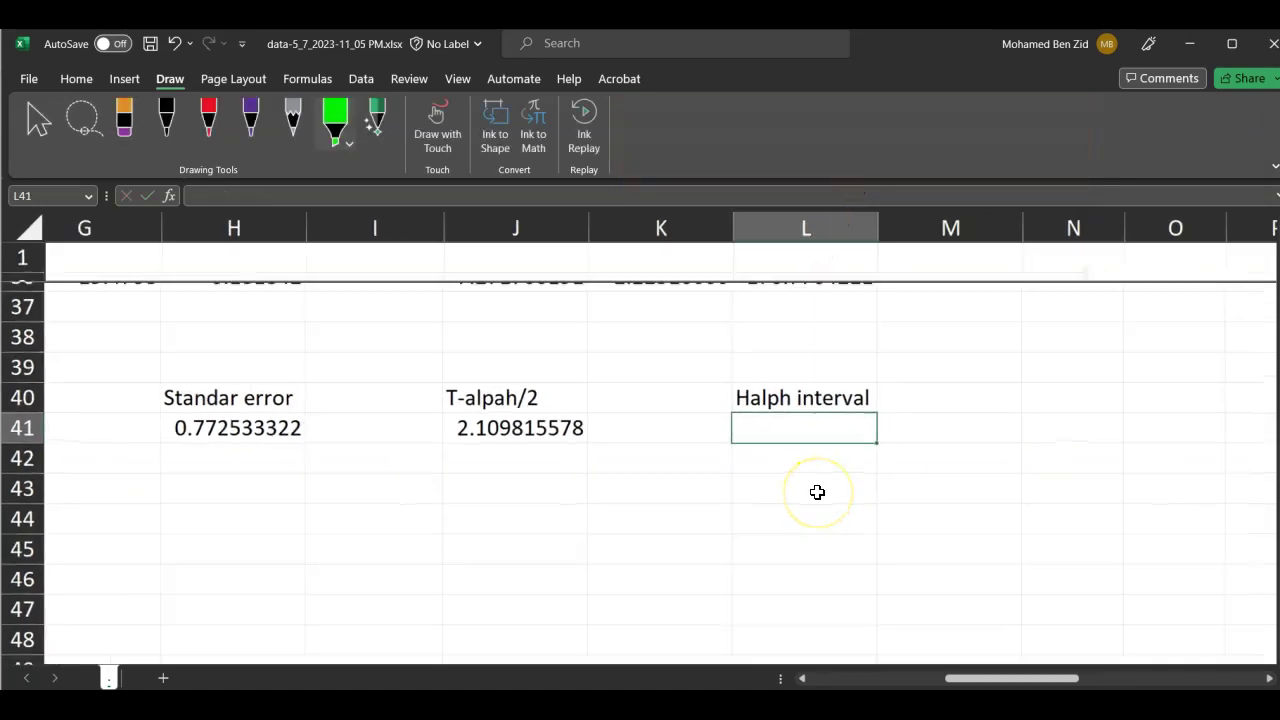
pyautogui.hscroll(5, 817, 492)
pyautogui.scroll(4, 817, 492)
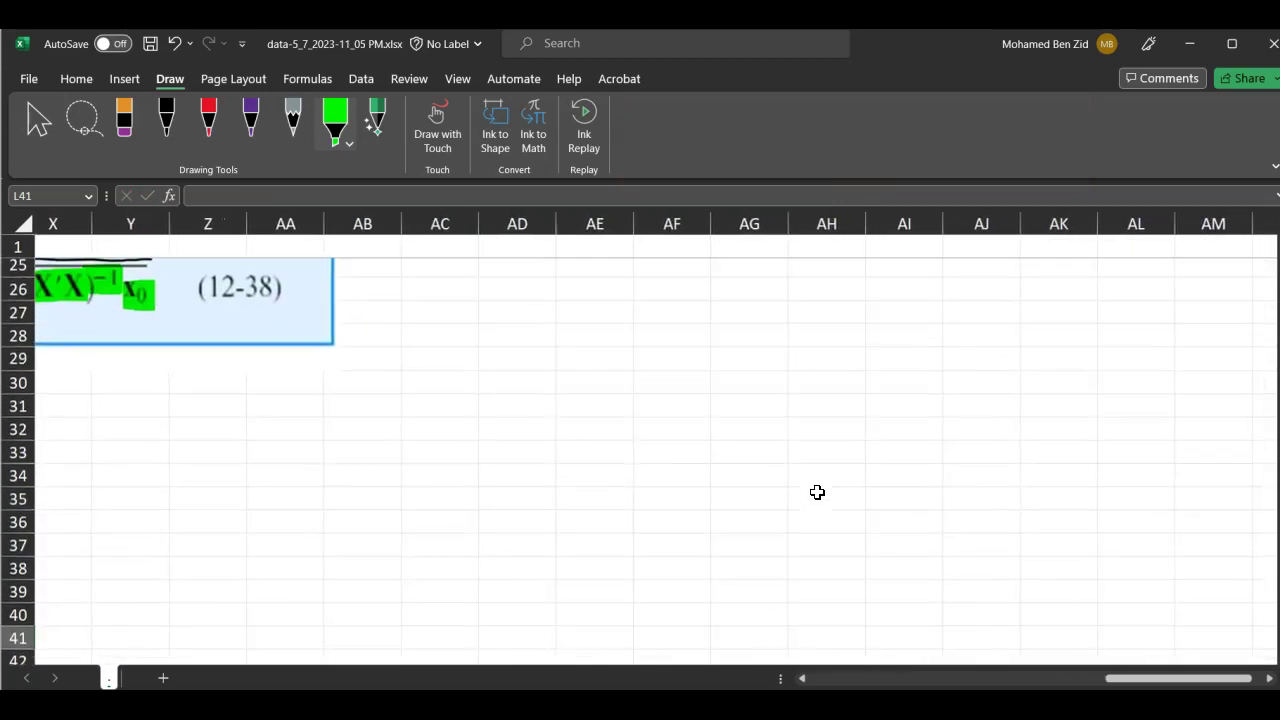
pyautogui.hscroll(-4, 817, 492)
pyautogui.hscroll(-2, 817, 492)
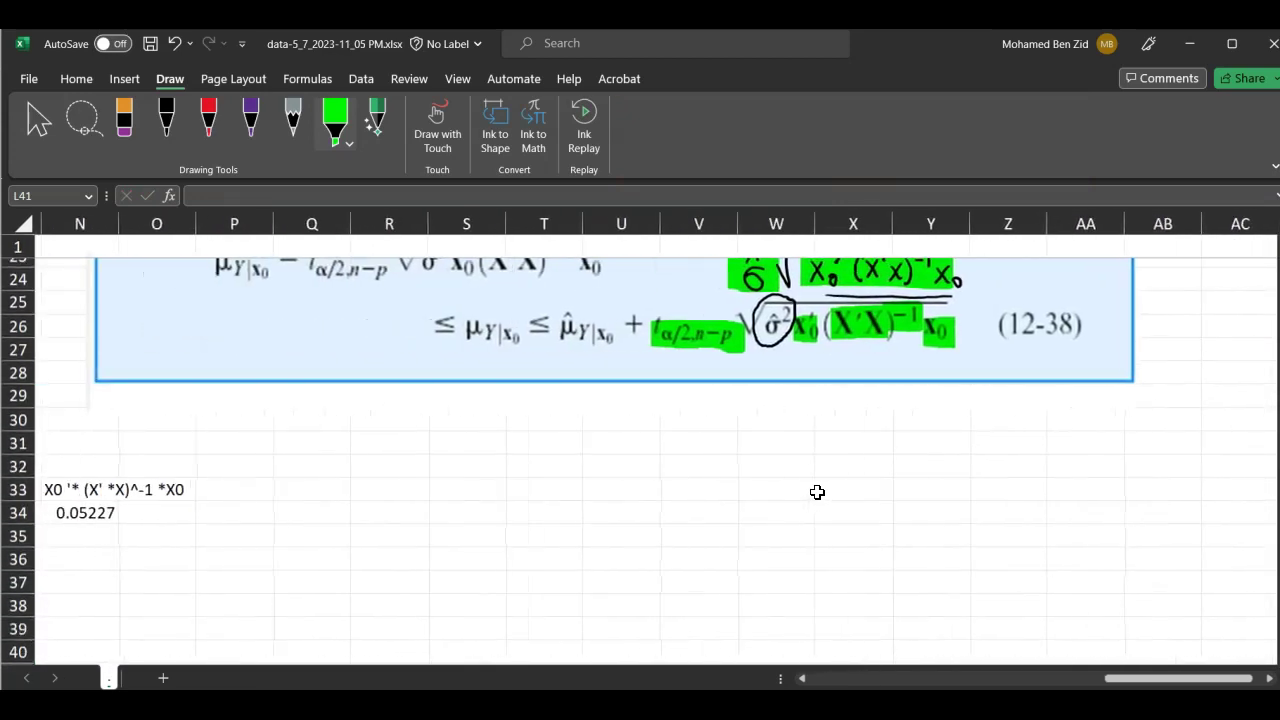
pyautogui.scroll(3, 817, 492)
pyautogui.click(209, 124)
pyautogui.moveTo(300, 420); pyautogui.dragTo(302, 414)
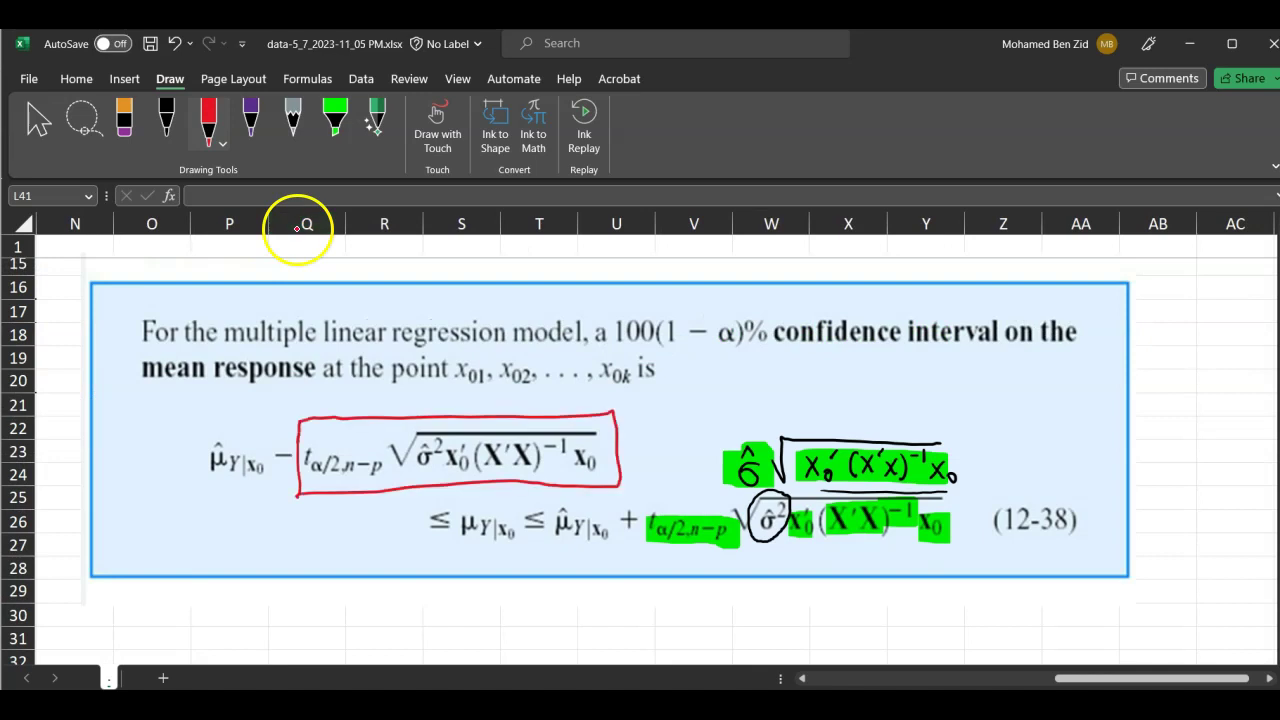
pyautogui.moveTo(640, 475)
pyautogui.mouseDown()
pyautogui.moveTo(637, 536)
pyautogui.moveTo(779, 561)
pyautogui.moveTo(940, 558)
pyautogui.mouseUp()
pyautogui.moveTo(928, 432)
pyautogui.mouseDown()
pyautogui.moveTo(696, 430)
pyautogui.moveTo(638, 495)
pyautogui.mouseUp()
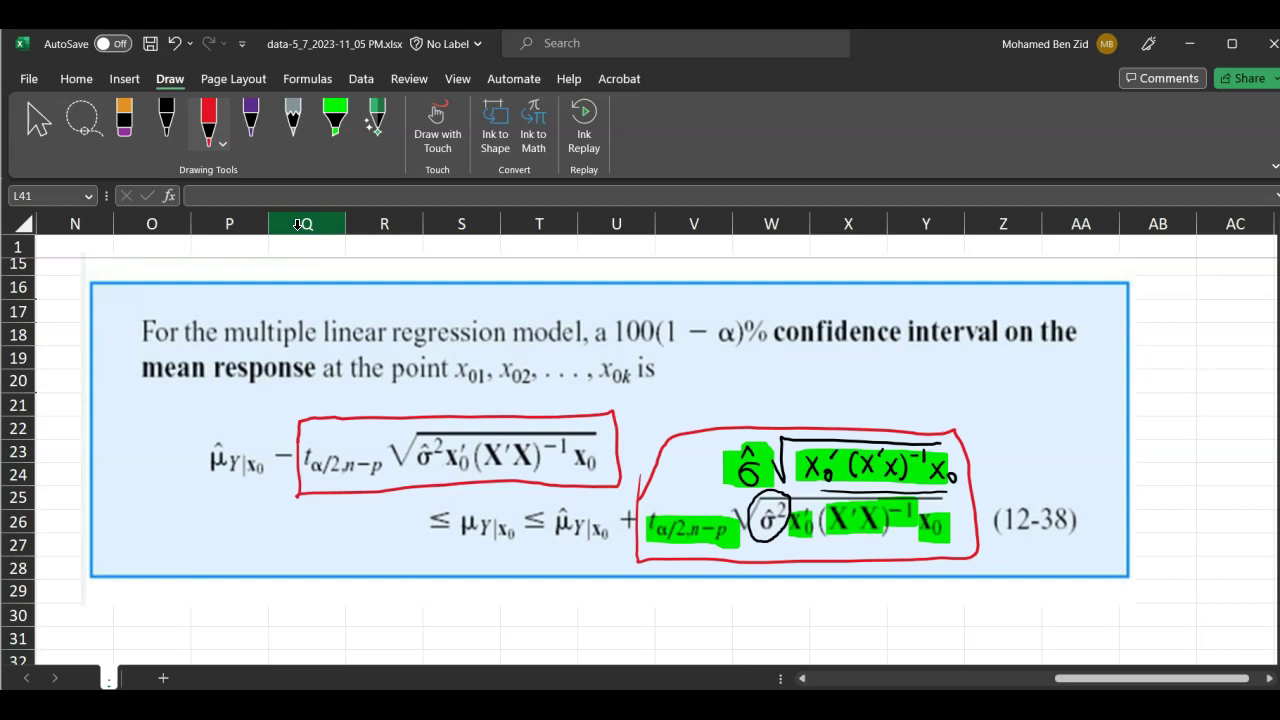
# Begin the Halph interval formula in L41 by multiplying the T-alpah/2 value in J41 by the Standar error in H41.
pyautogui.hscroll(-5, 297, 224)
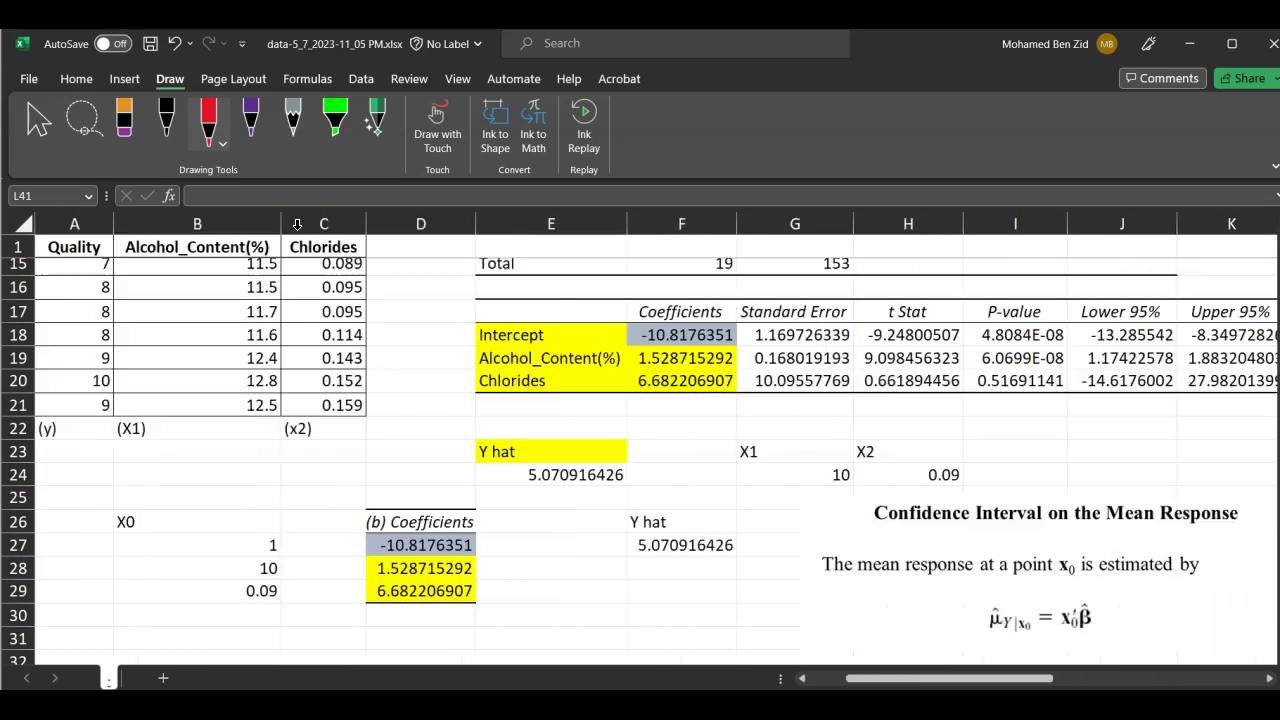
pyautogui.scroll(-9, 297, 224)
pyautogui.scroll(2, 297, 224)
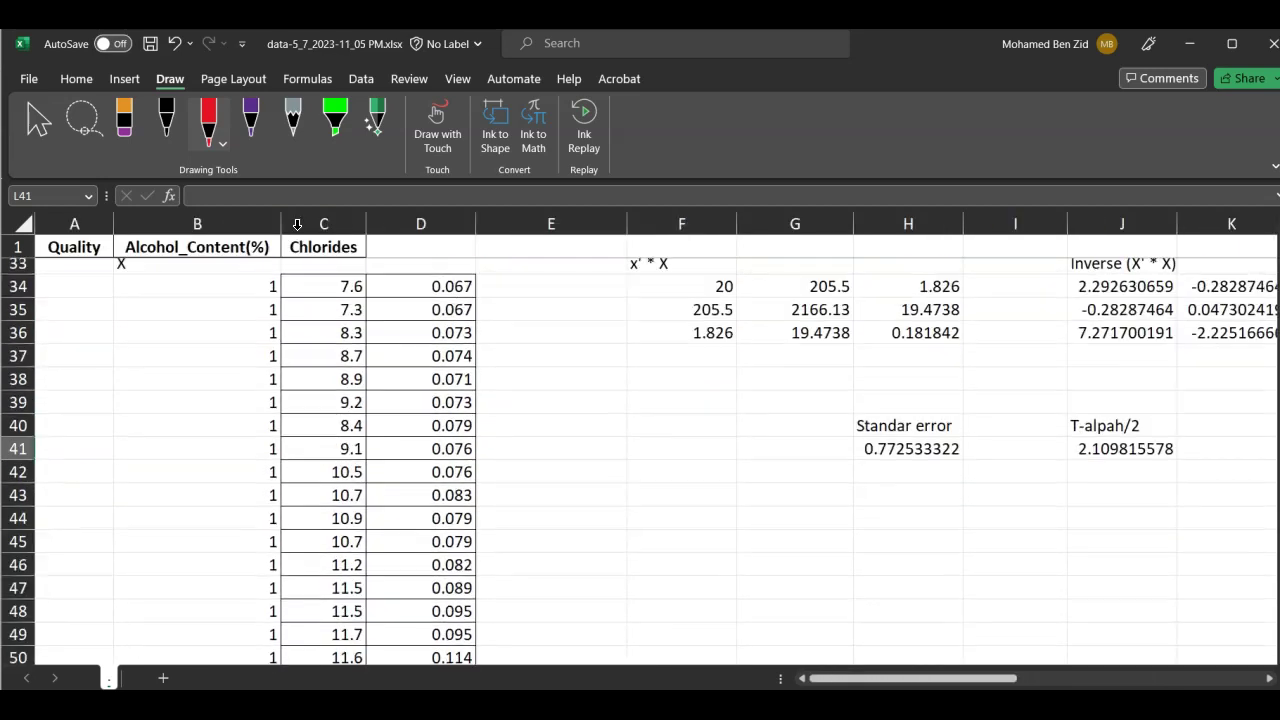
pyautogui.hscroll(5, 297, 224)
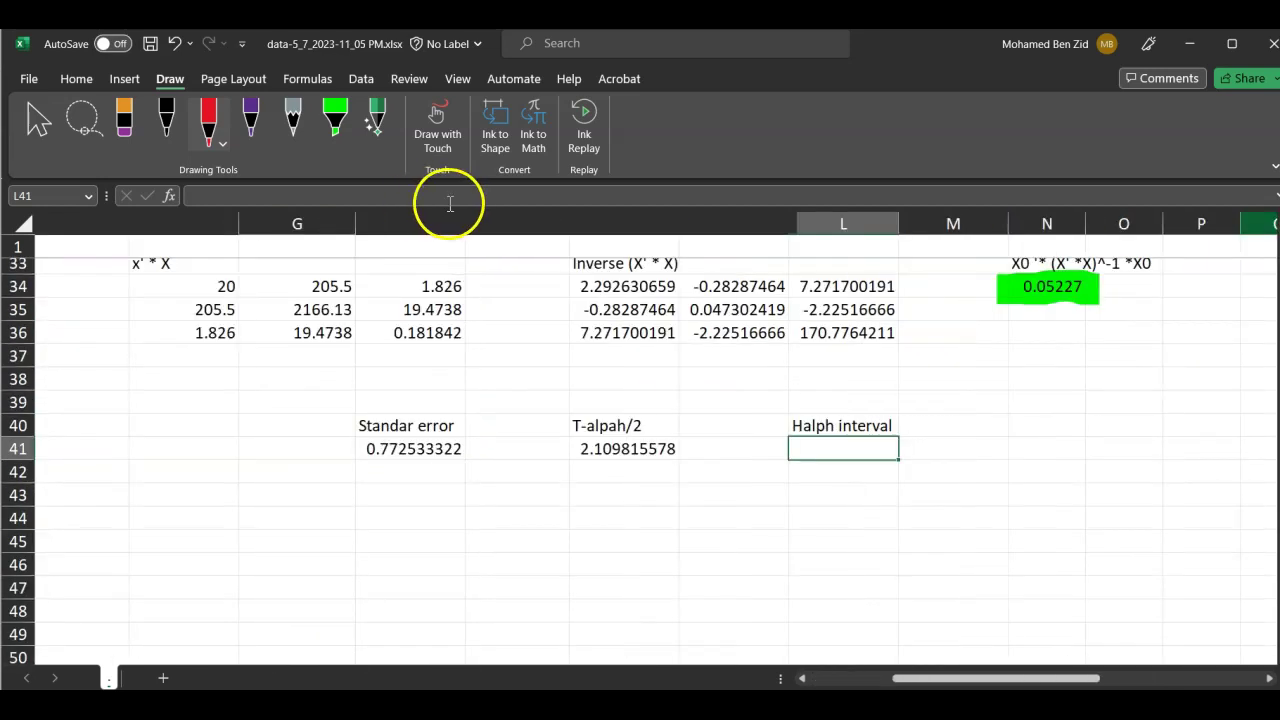
pyautogui.doubleClick(830, 453)
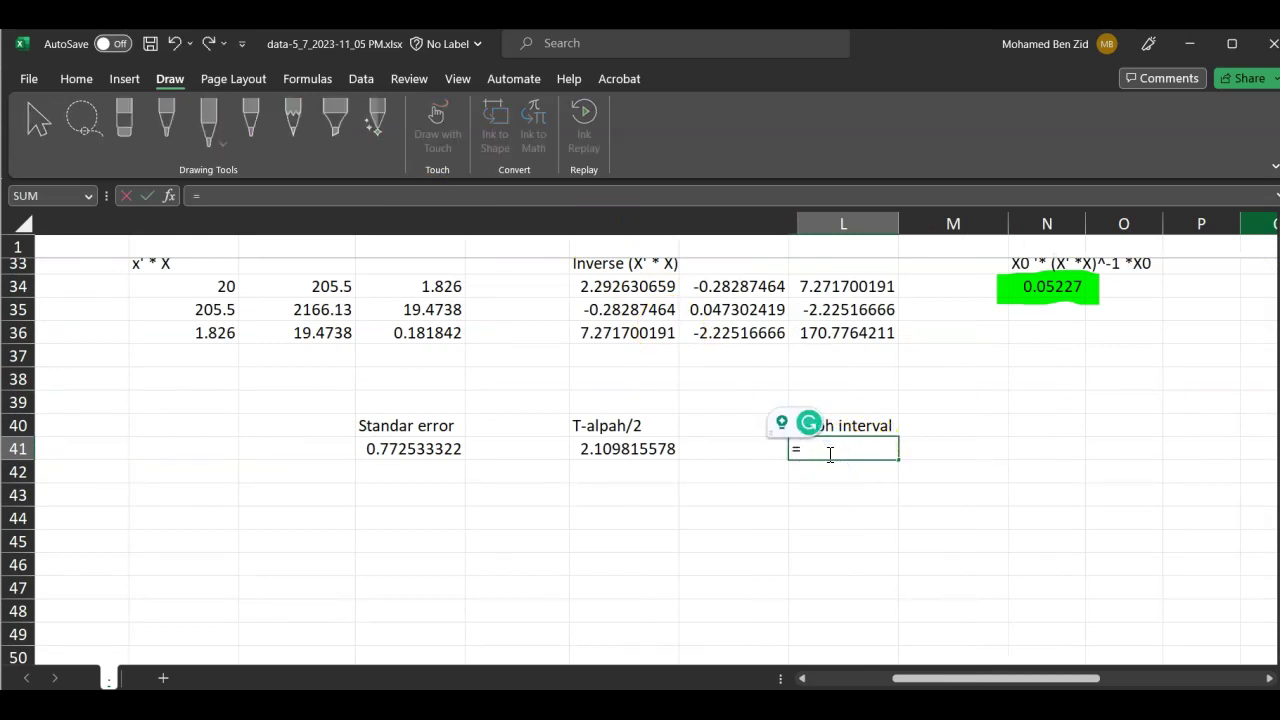
pyautogui.click(618, 451)
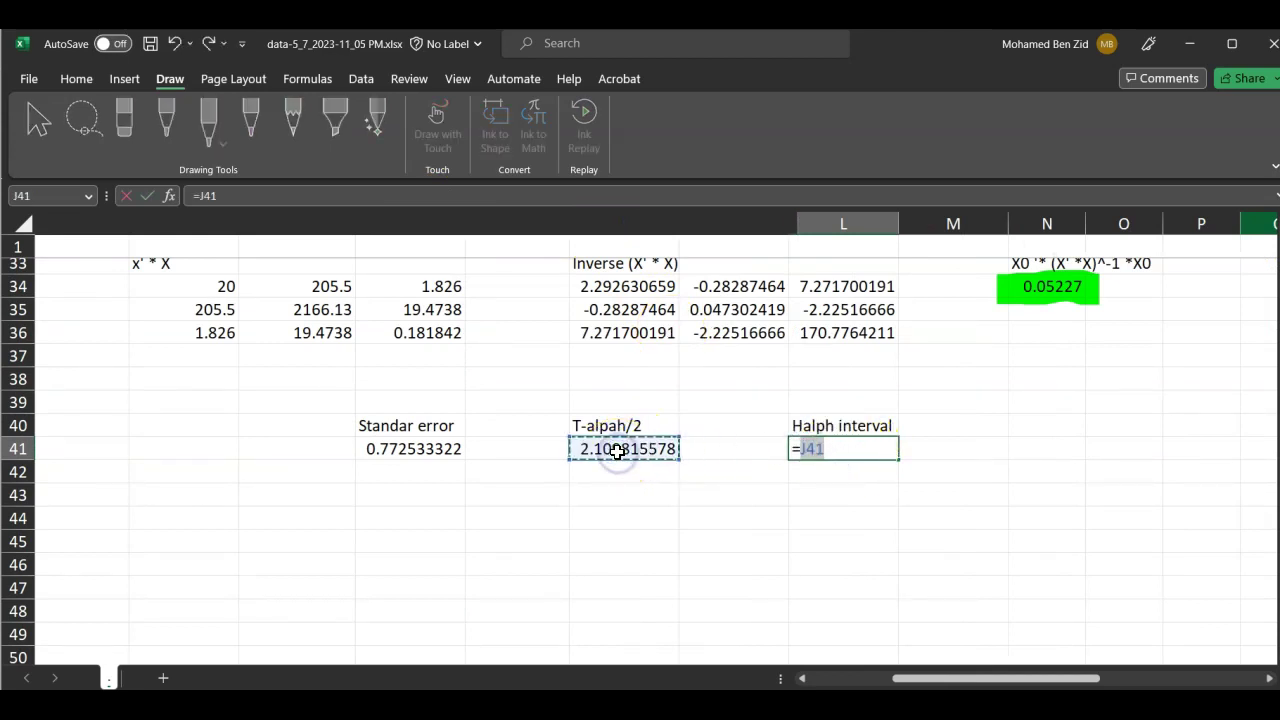
pyautogui.write('*')
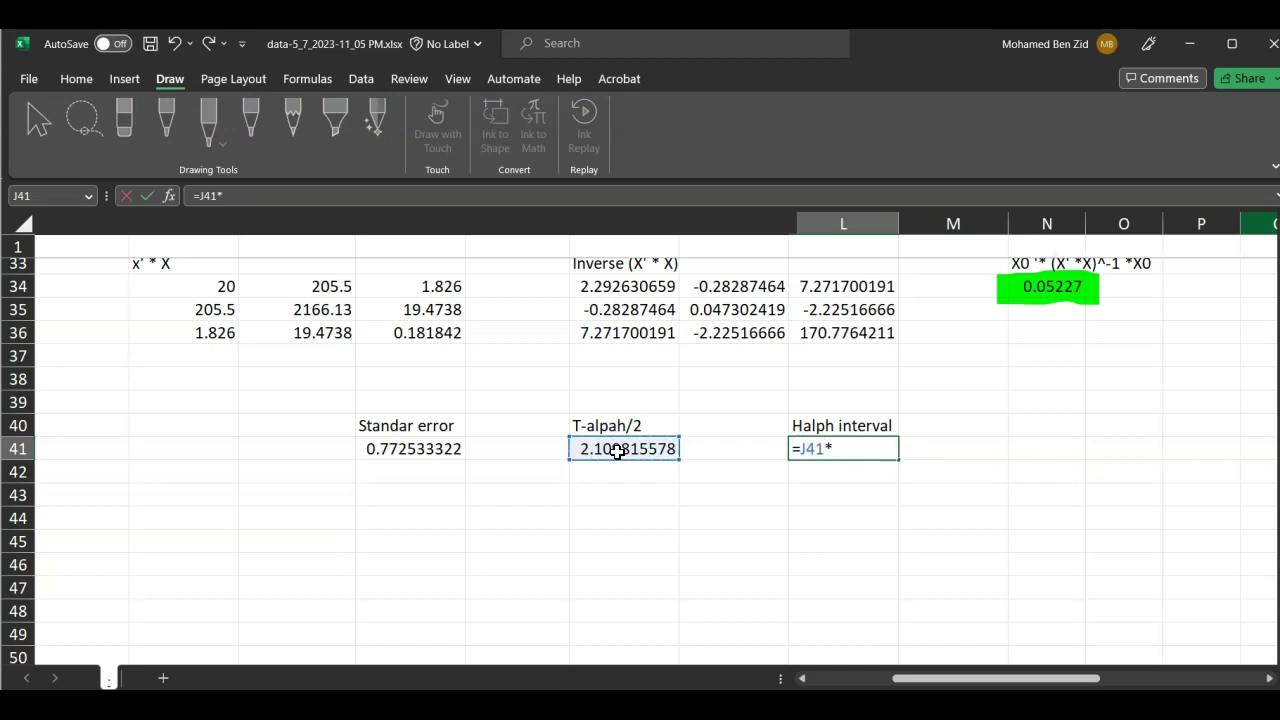
pyautogui.click(403, 448)
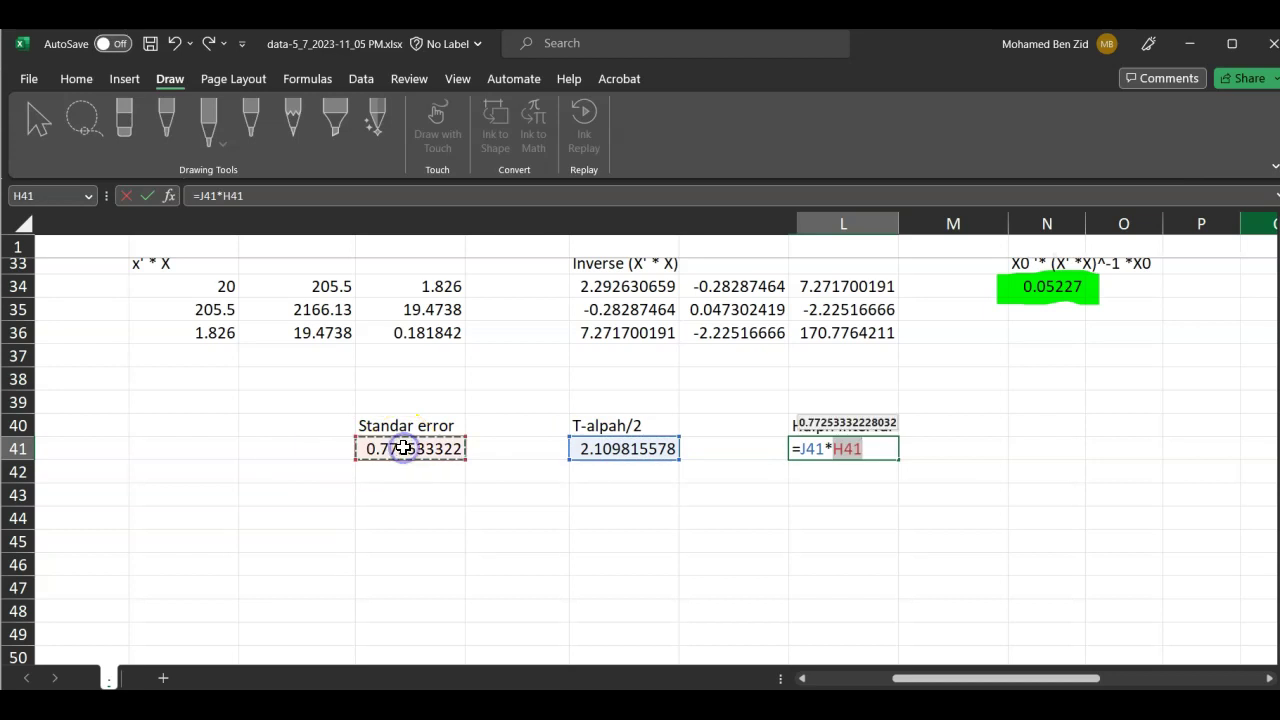
# Complete the L41 formula by multiplying by the square root of N34, giving =J41*H41*sqrt(N34).
pyautogui.write('*sqrt')
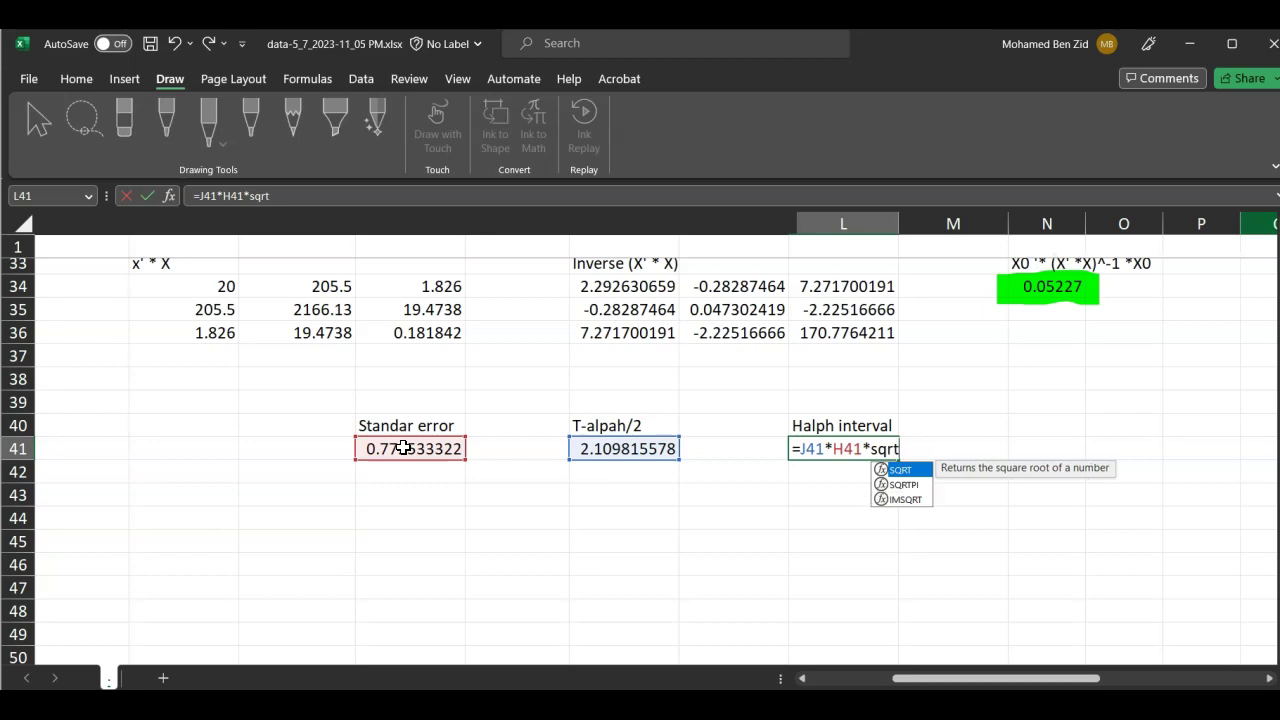
pyautogui.write('(')
pyautogui.press('BackSpace')
pyautogui.press('BackSpace')
pyautogui.press('BackSpace')
pyautogui.press('BackSpace')
pyautogui.write('qrt(')
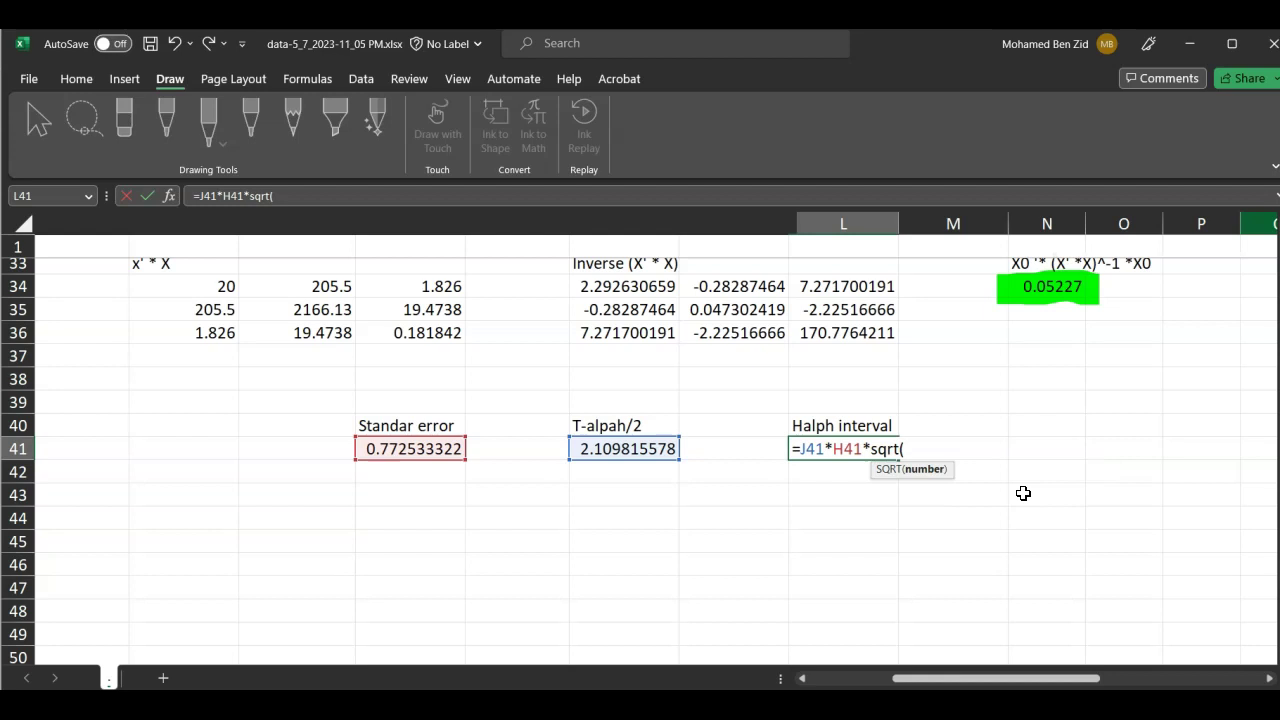
pyautogui.click(1130, 287)
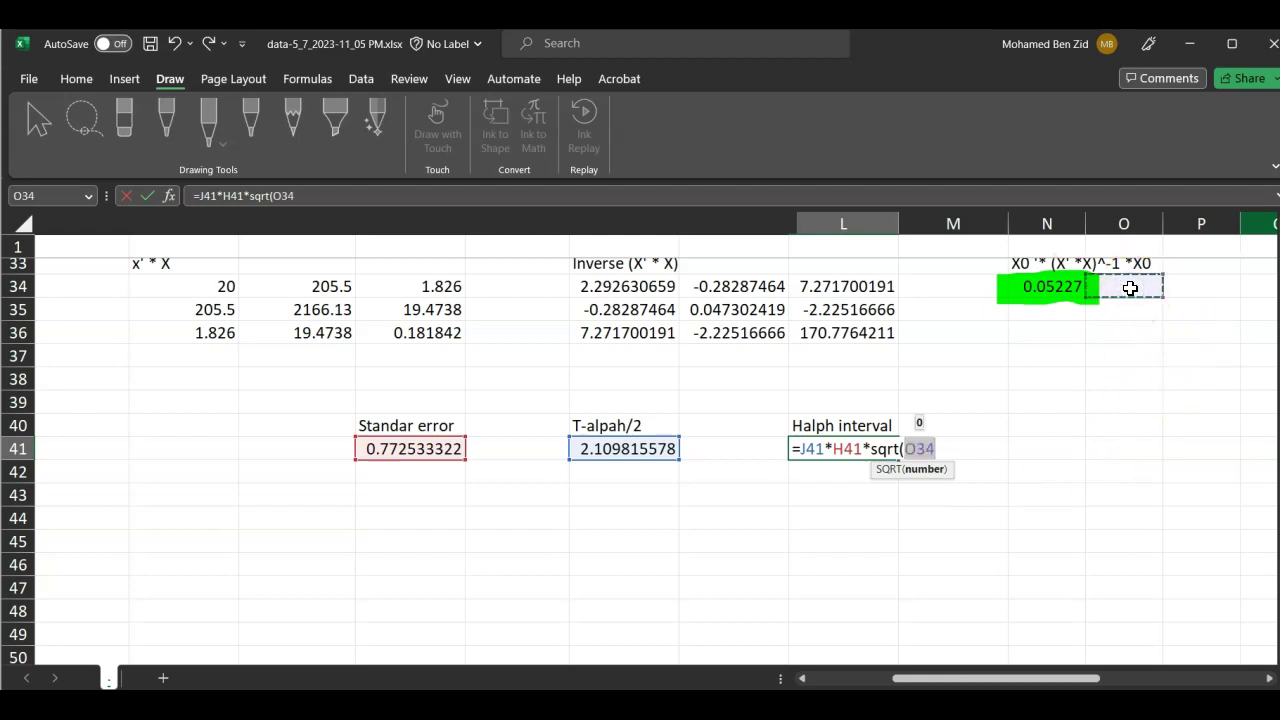
pyautogui.press('Left')
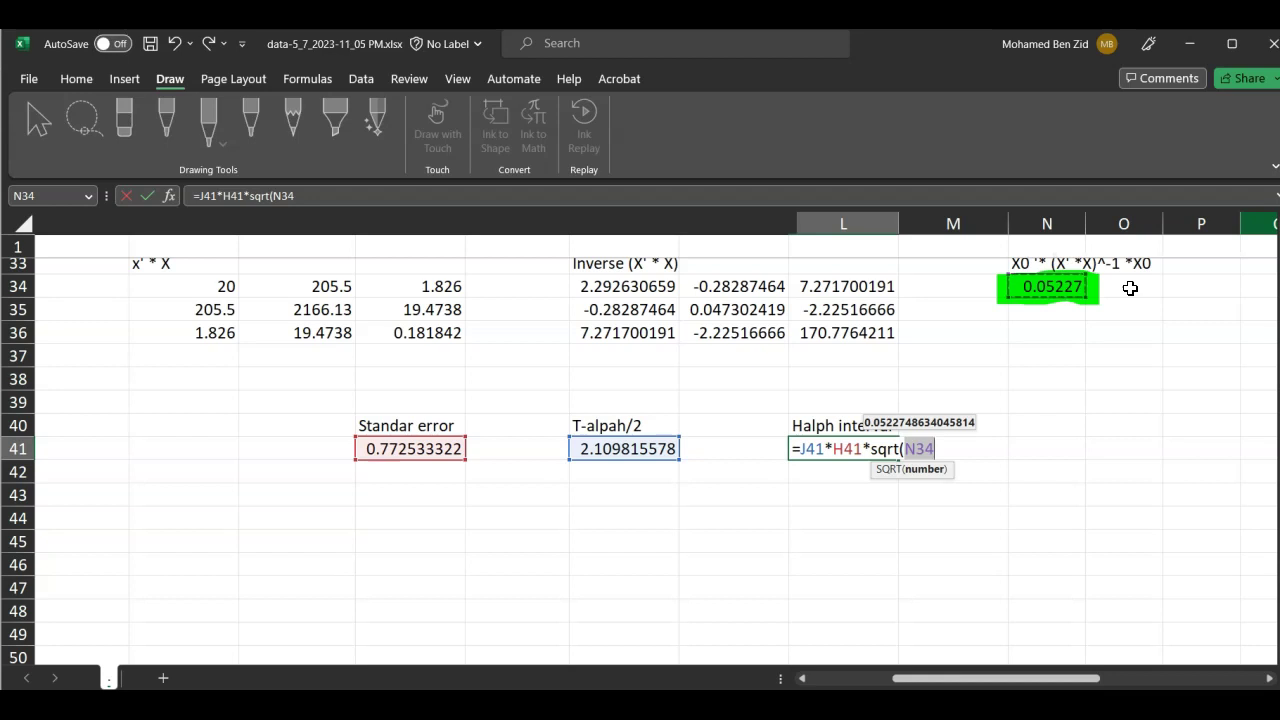
pyautogui.write(')')
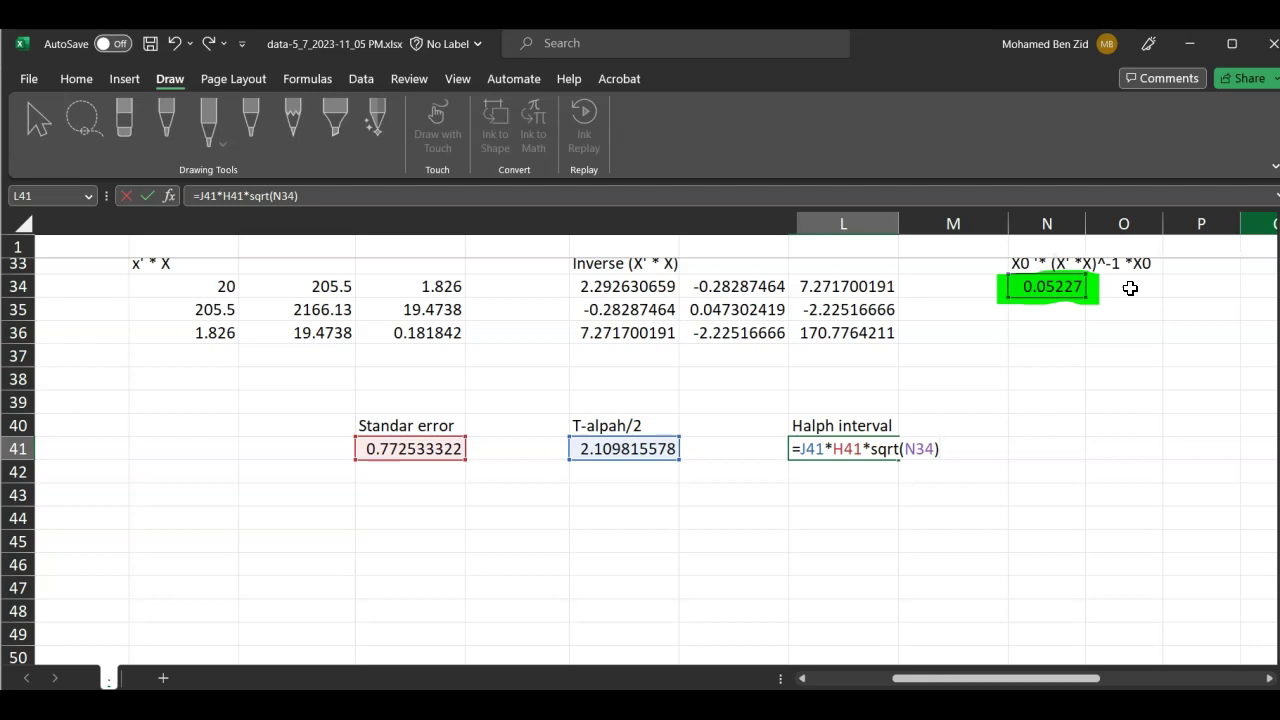
pyautogui.press('Return')
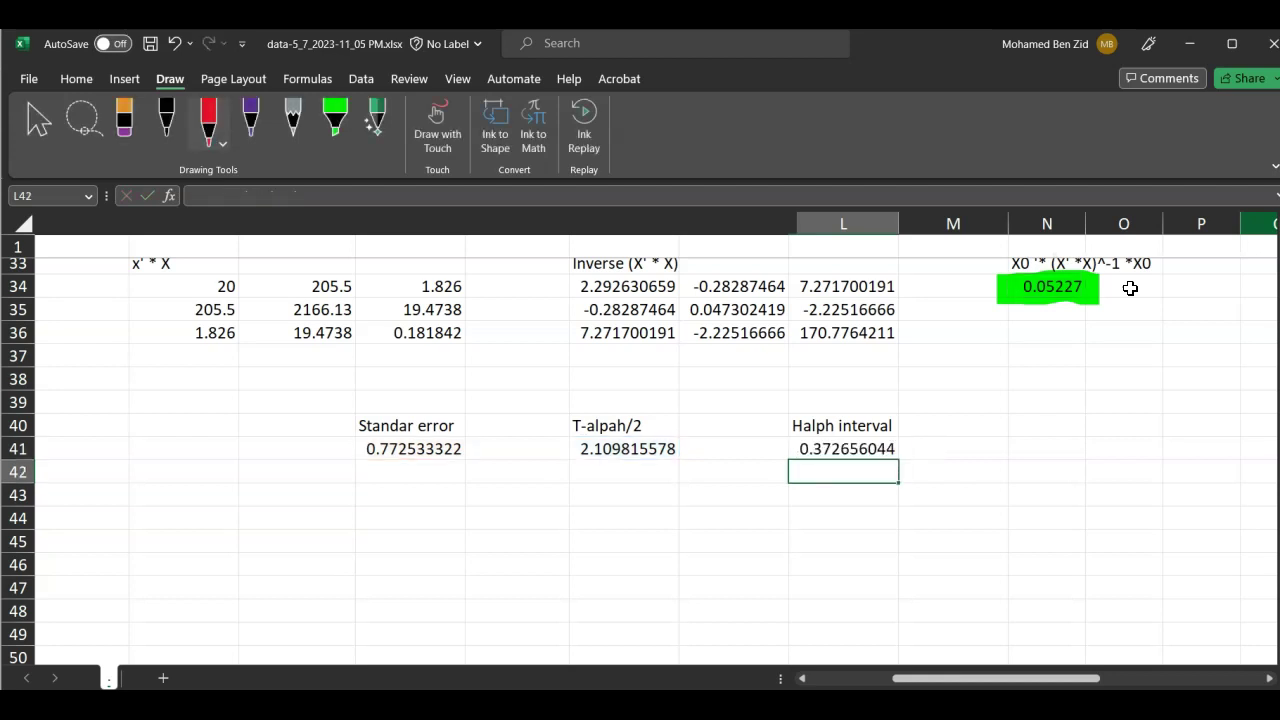
# Copy the Lower 95% and Upper 95% headers from J17:K17 of the regression output to N40:O40.
pyautogui.hscroll(-2, 1130, 288)
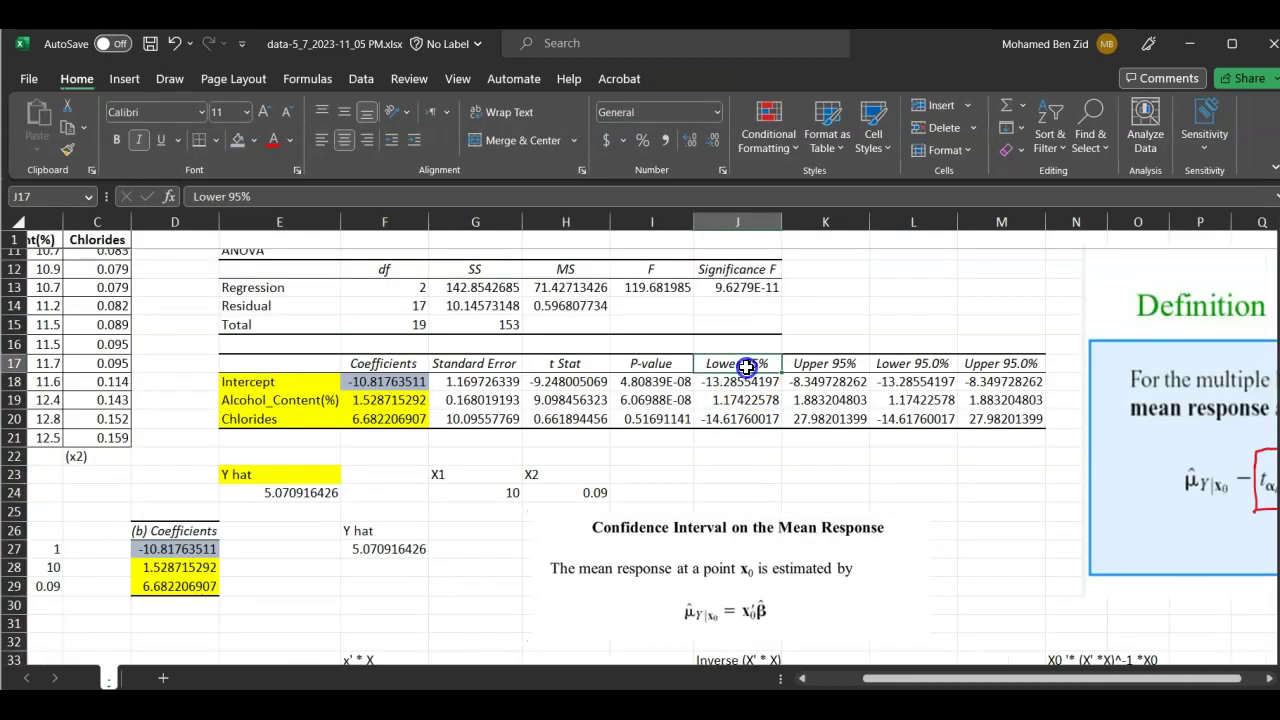
pyautogui.moveTo(752, 363); pyautogui.dragTo(798, 363)
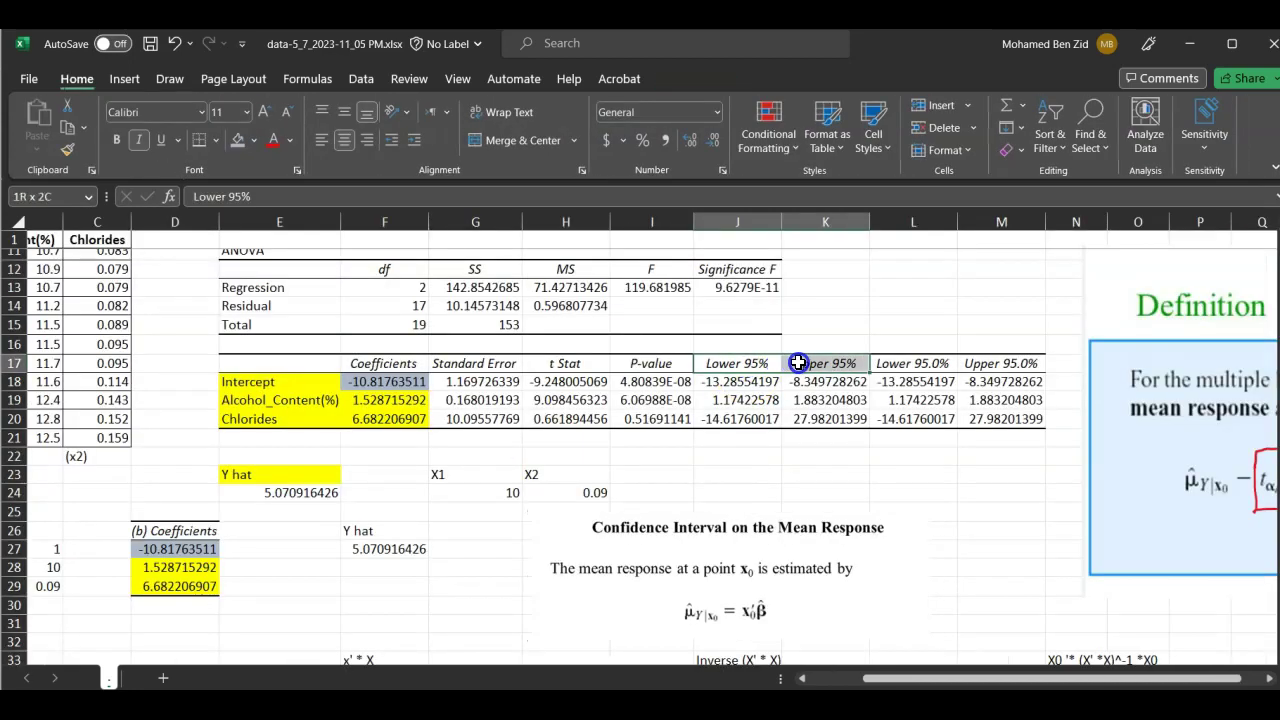
pyautogui.rightClick(757, 369)
pyautogui.click(891, 374)
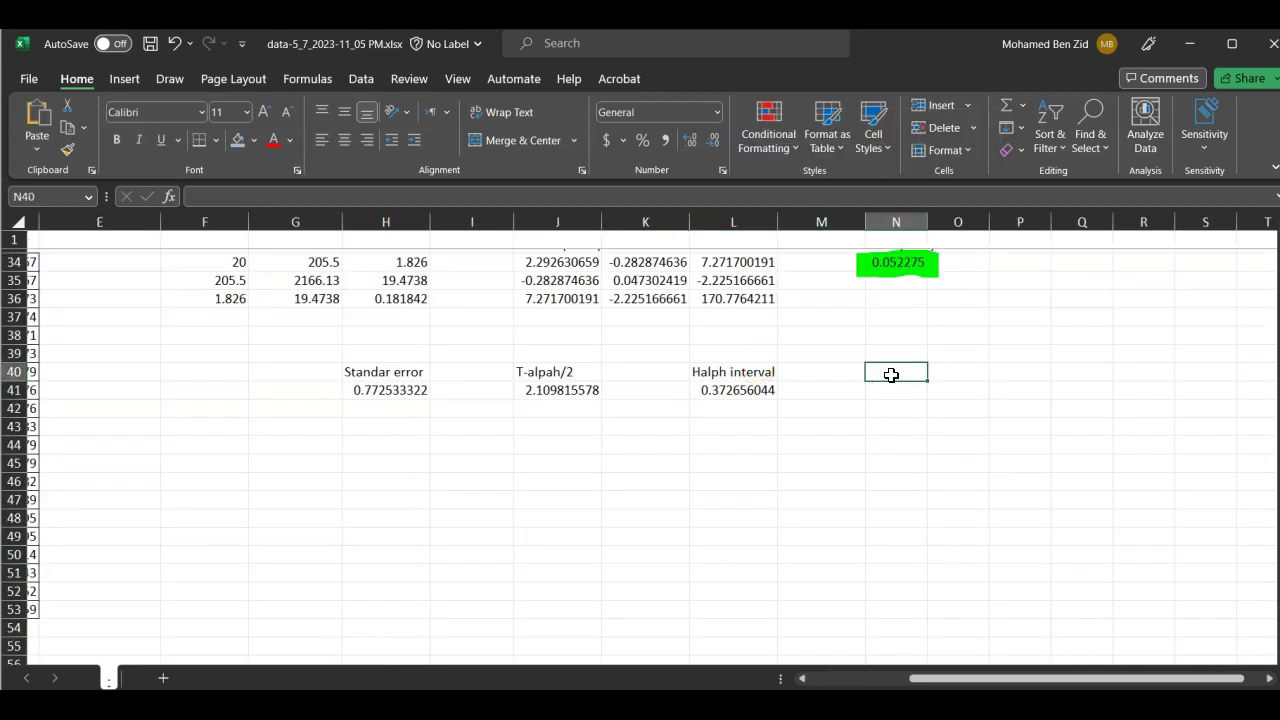
pyautogui.hotkey('ctrl', 'v')
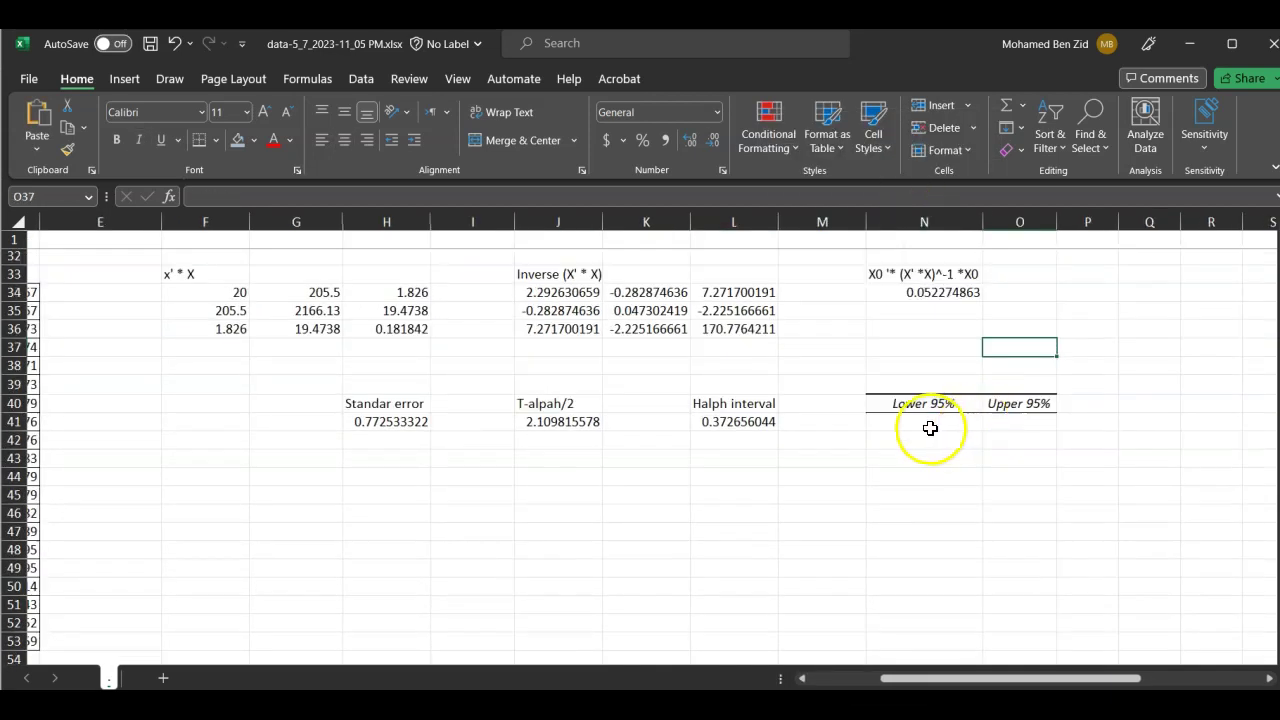
# Calculate the lower confidence limit in N41 as Y hat minus the half interval, using =F27-L41.
pyautogui.click(927, 424)
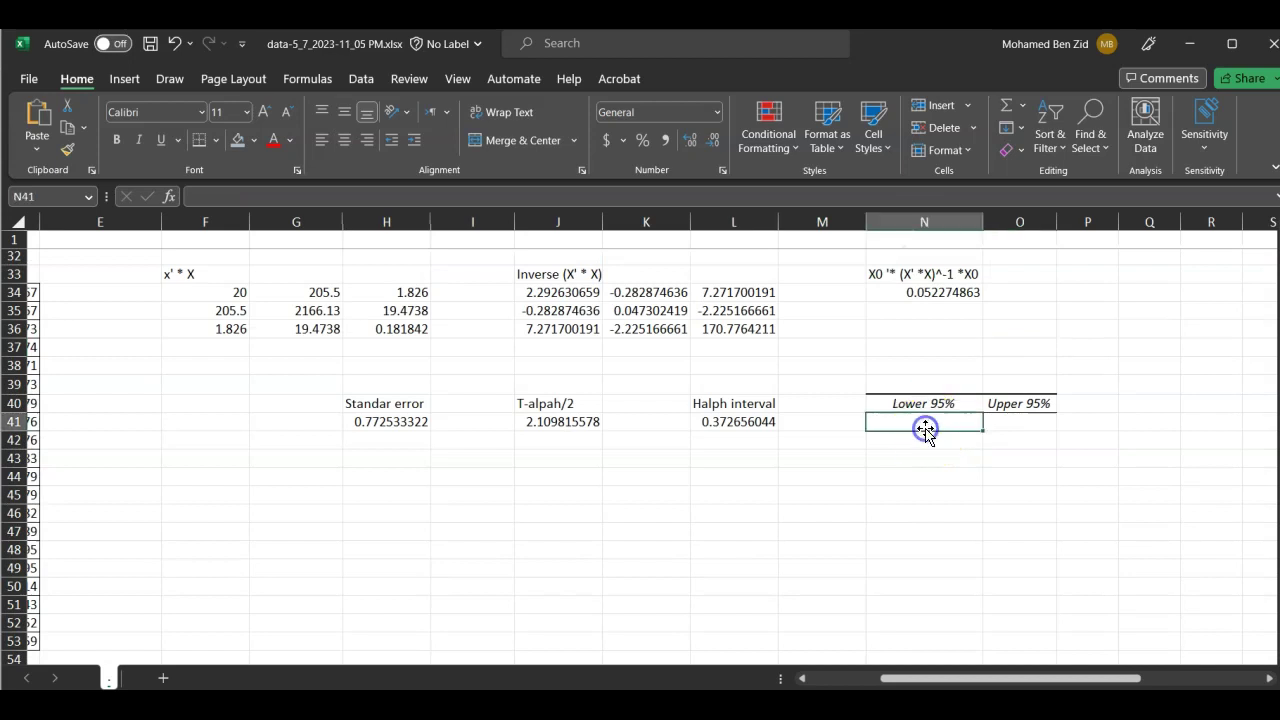
pyautogui.write('=')
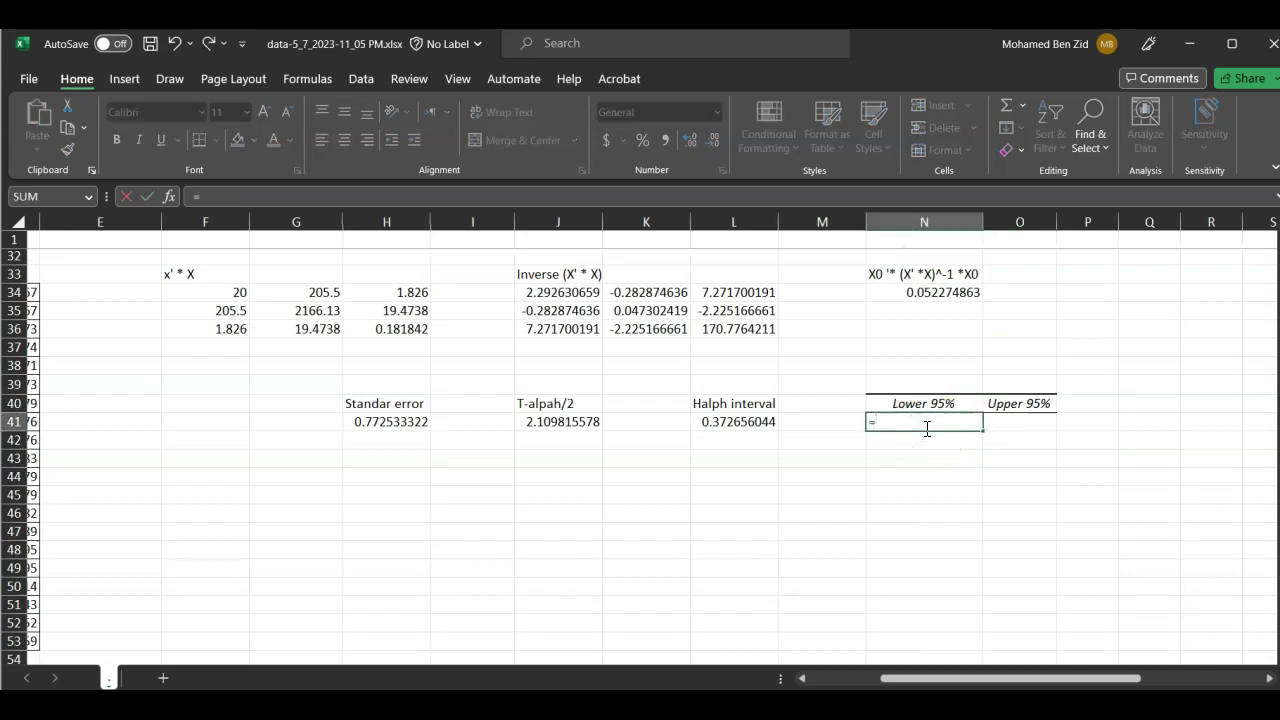
pyautogui.scroll(4, 925, 430)
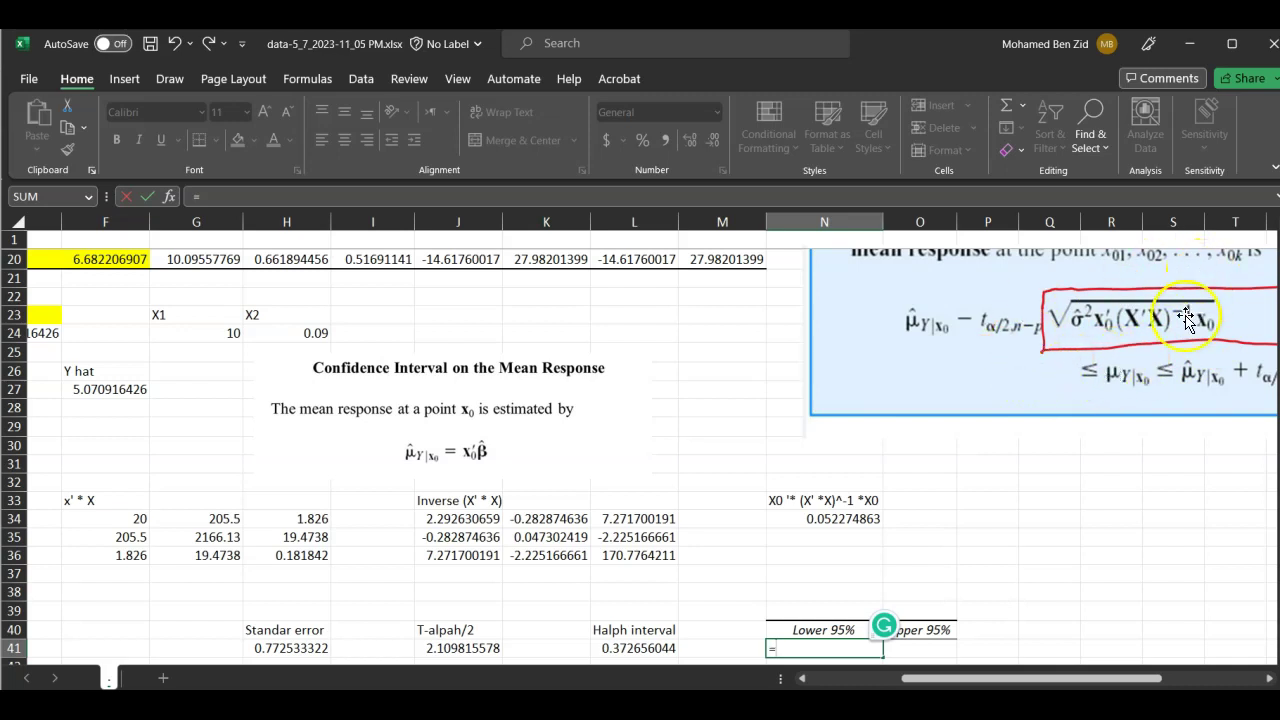
pyautogui.scroll(-2, 693, 530)
pyautogui.hscroll(-1, 693, 530)
pyautogui.scroll(-3, 693, 530)
pyautogui.hscroll(-1, 693, 530)
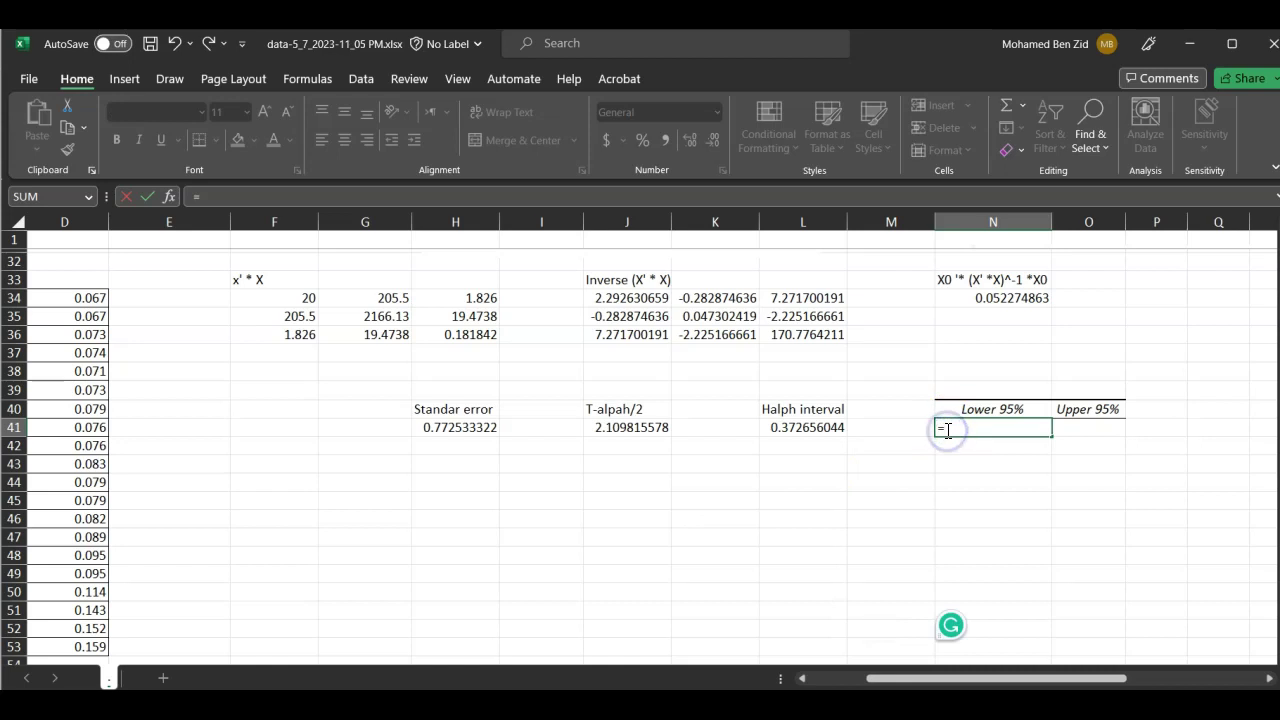
pyautogui.scroll(2, 947, 428)
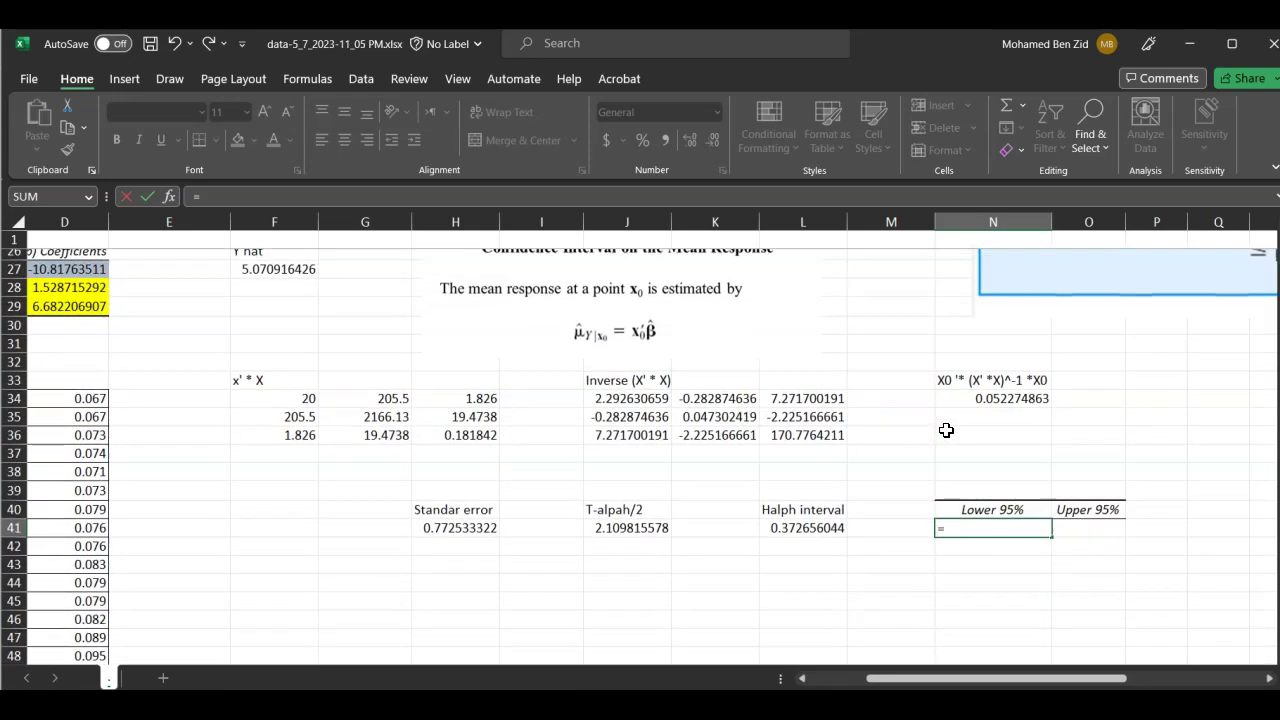
pyautogui.scroll(1, 947, 428)
pyautogui.click(283, 303)
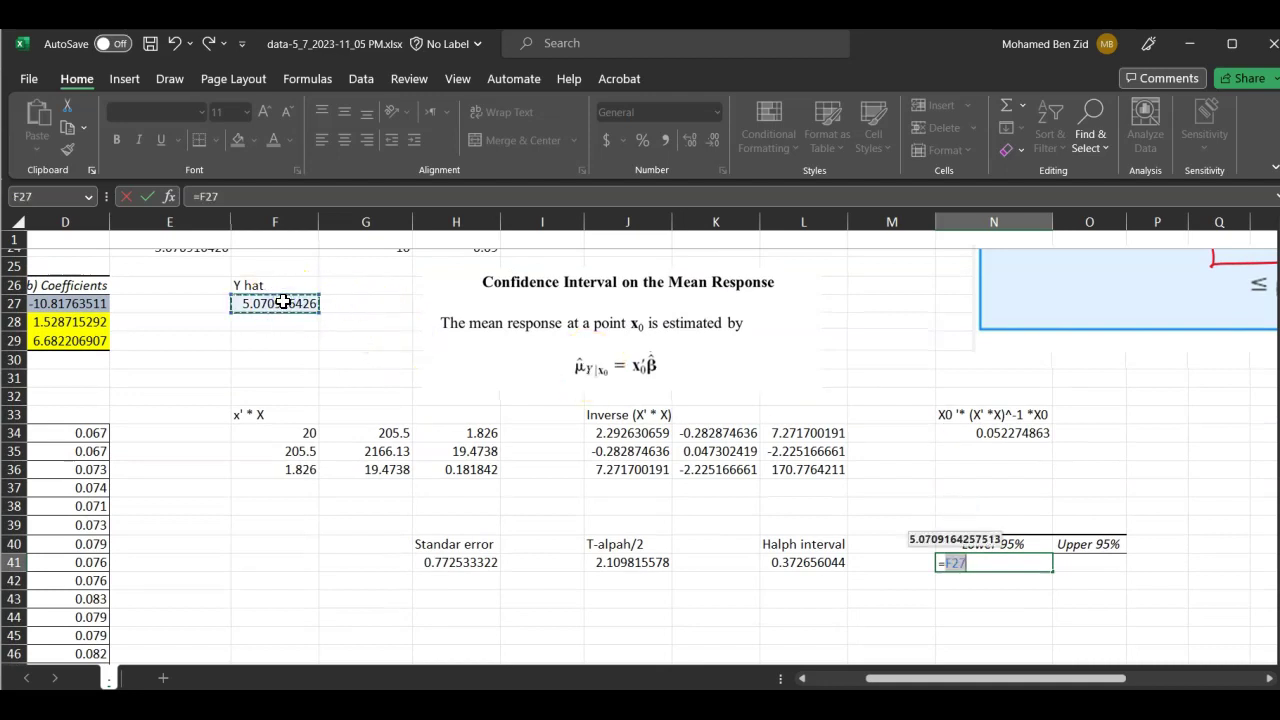
pyautogui.write('-')
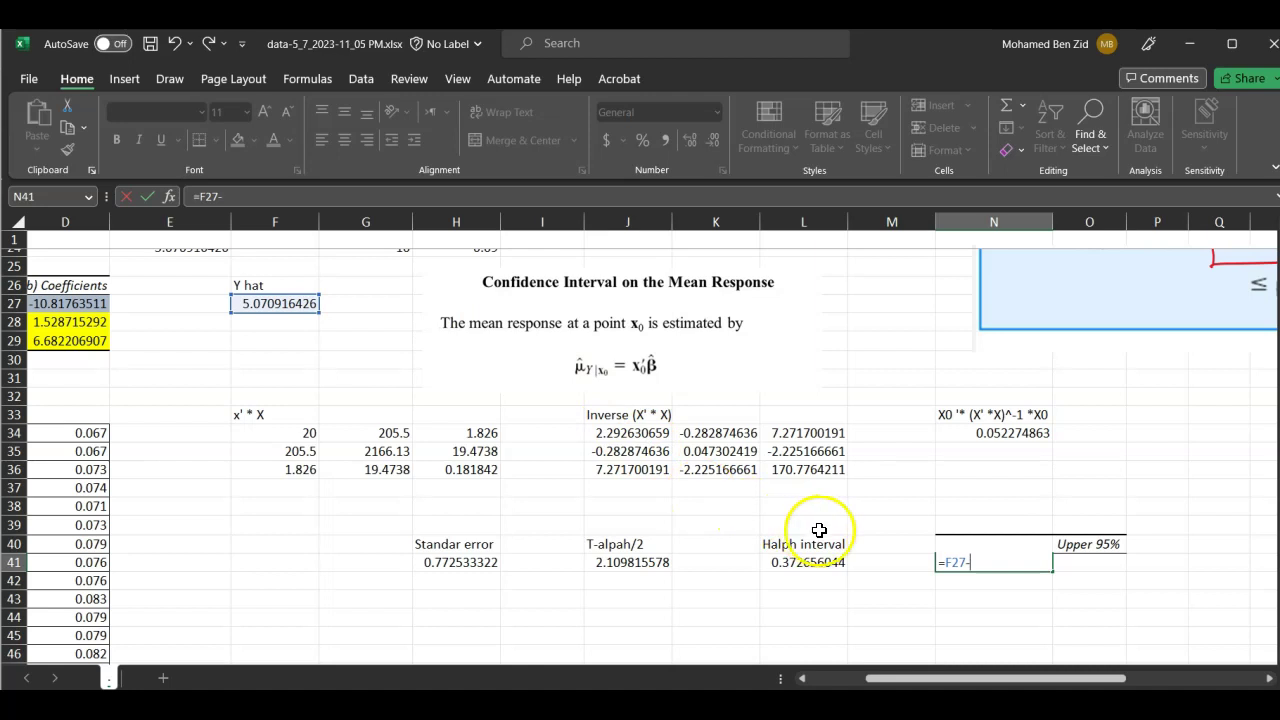
pyautogui.click(817, 561)
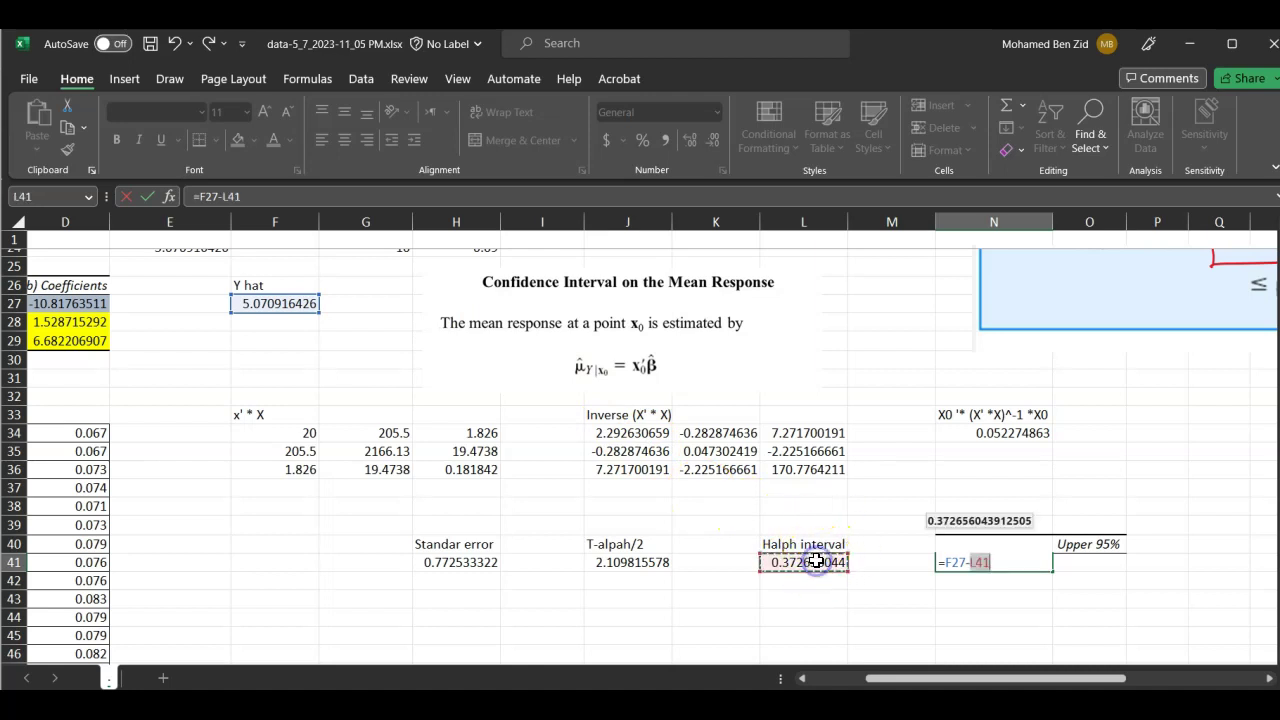
pyautogui.press('Return')
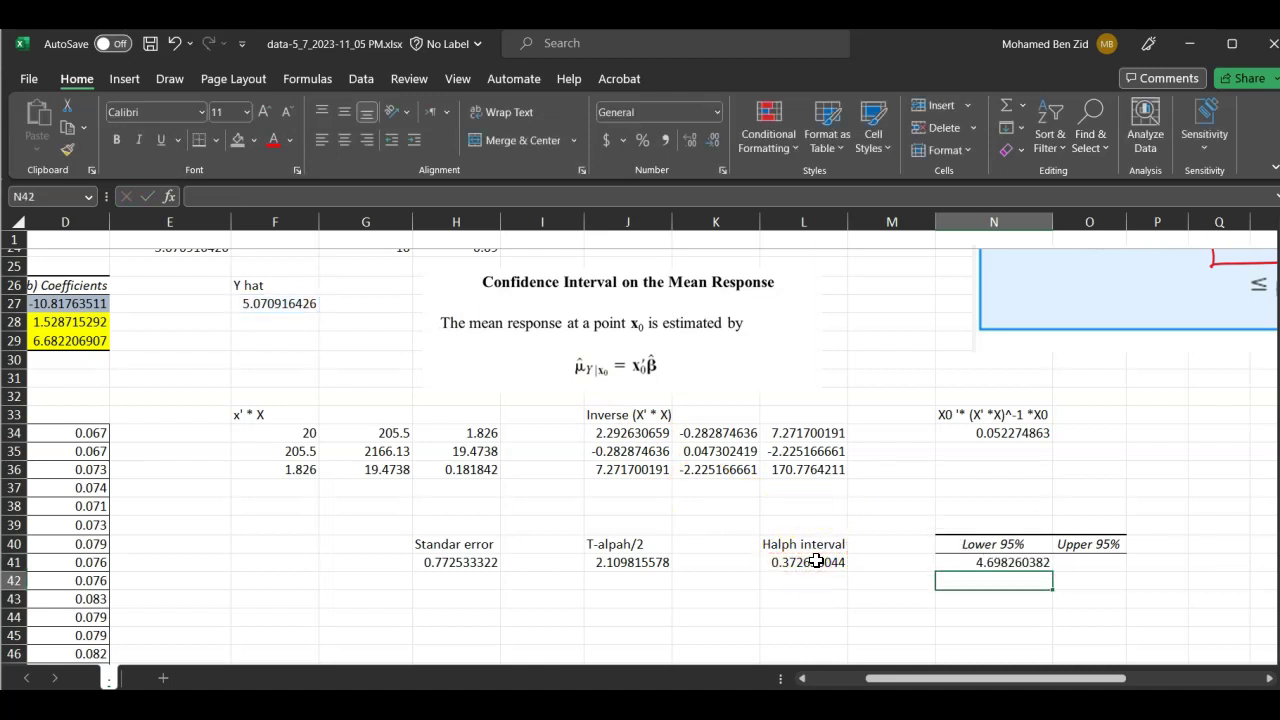
# Calculate the upper confidence limit in O41 as Y hat plus the half interval, using =F27+L41.
pyautogui.click(1105, 563)
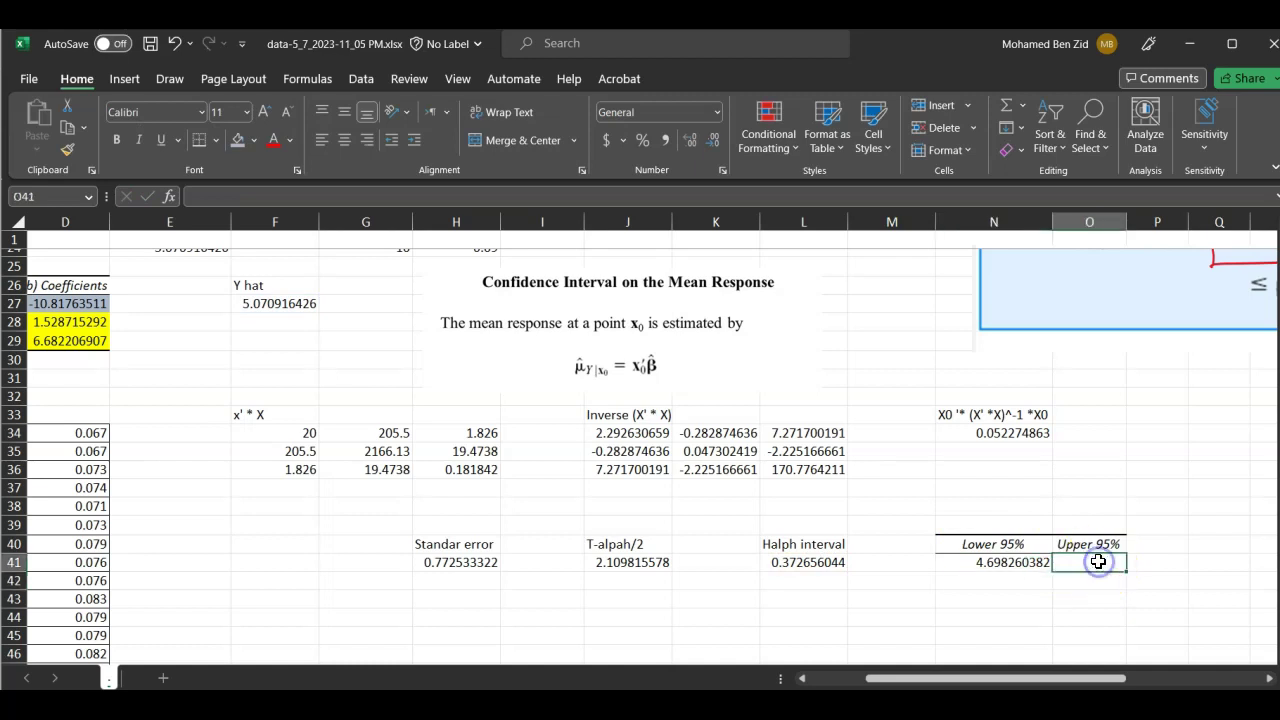
pyautogui.write('=')
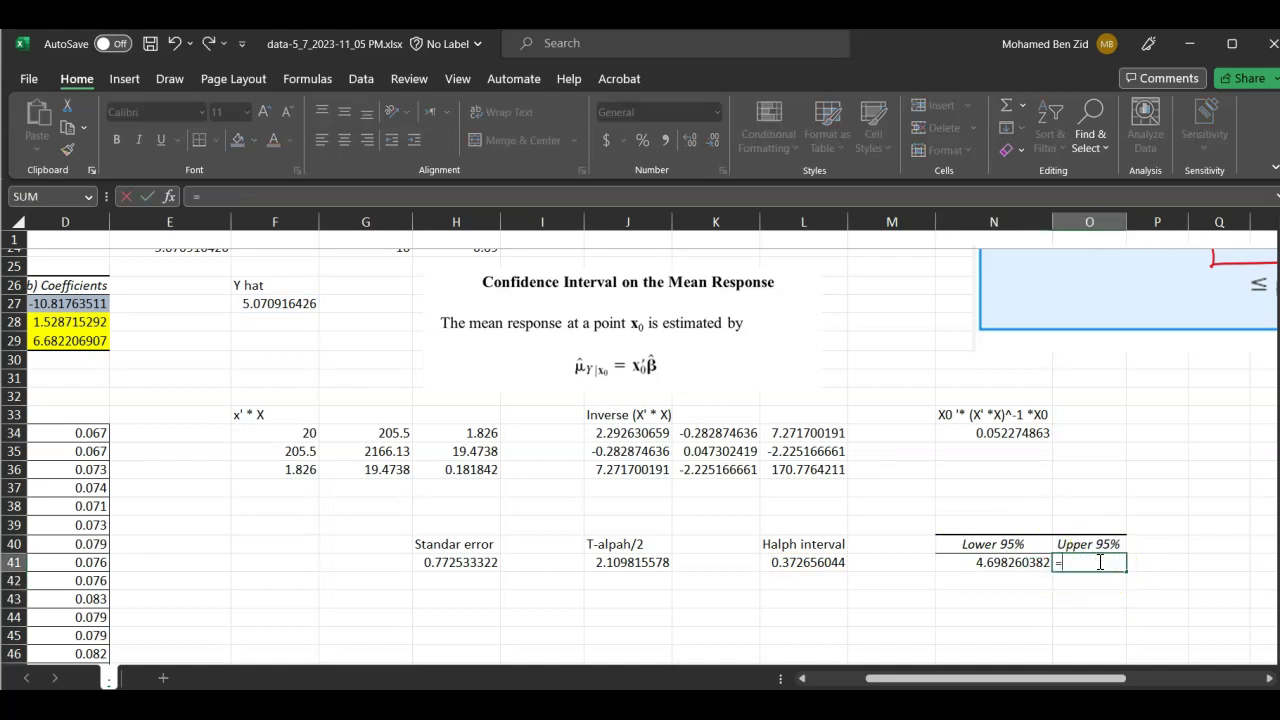
pyautogui.click(264, 305)
pyautogui.write('+')
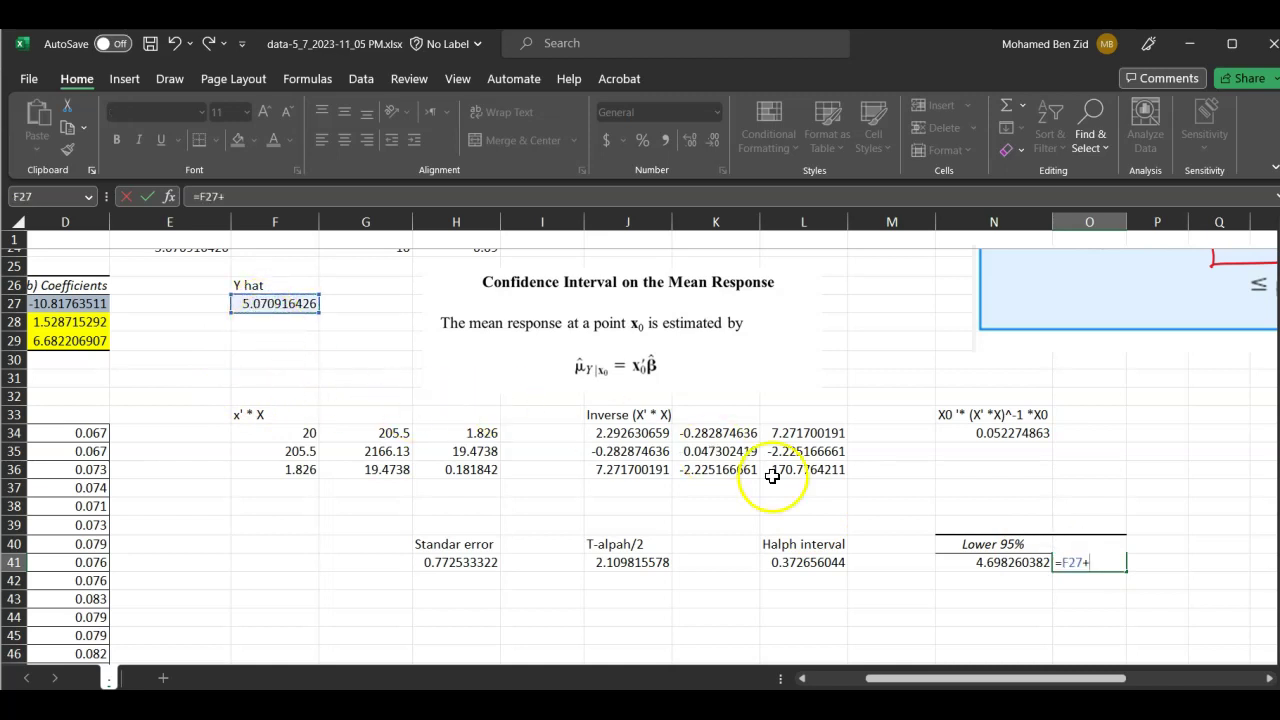
pyautogui.click(795, 560)
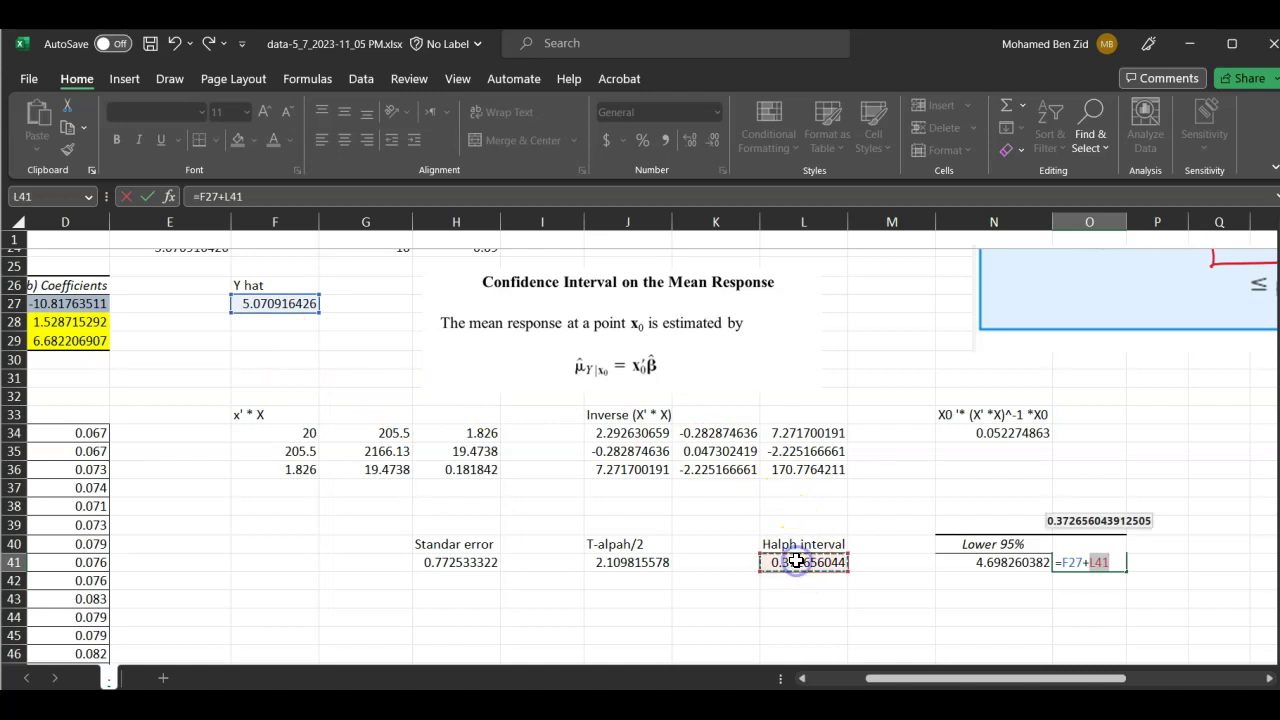
pyautogui.press('Return')
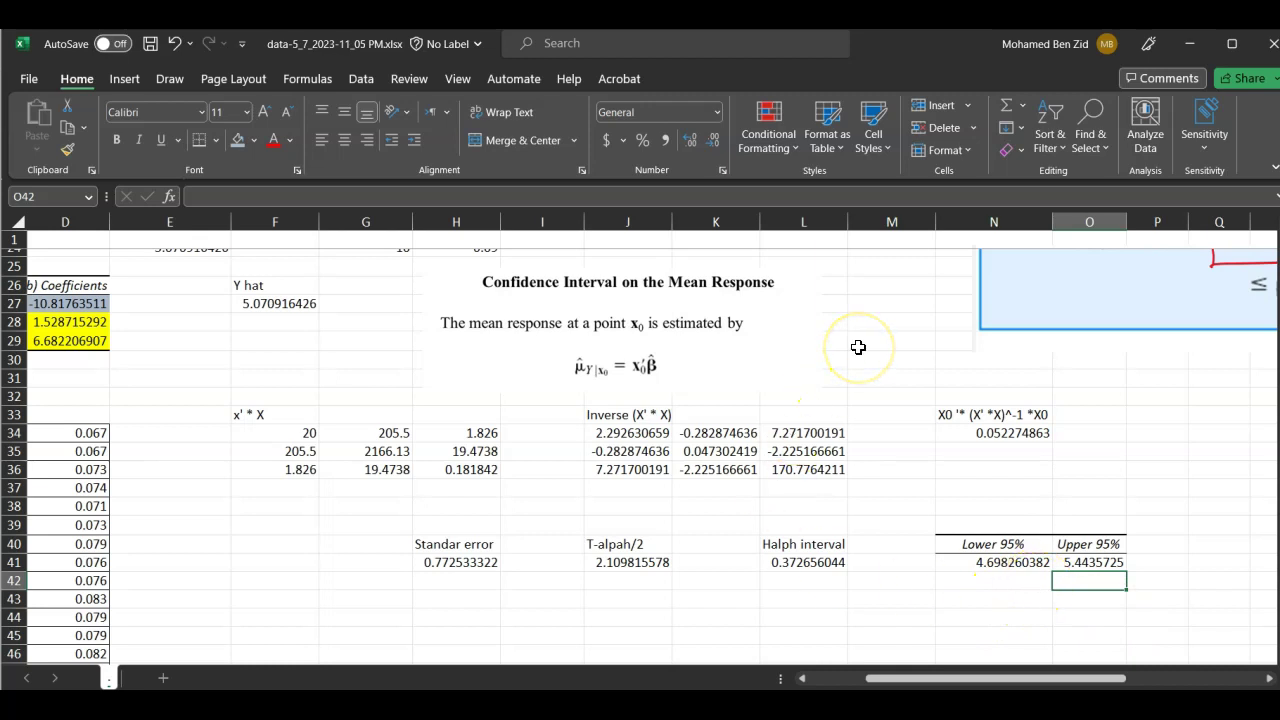
# Copy the lower limit from N41, switch to the homework page, and paste it as the lower bound of the part e interval.
pyautogui.hscroll(3, 860, 340)
pyautogui.click(177, 560)
pyautogui.hotkey('ctrl', 'c')
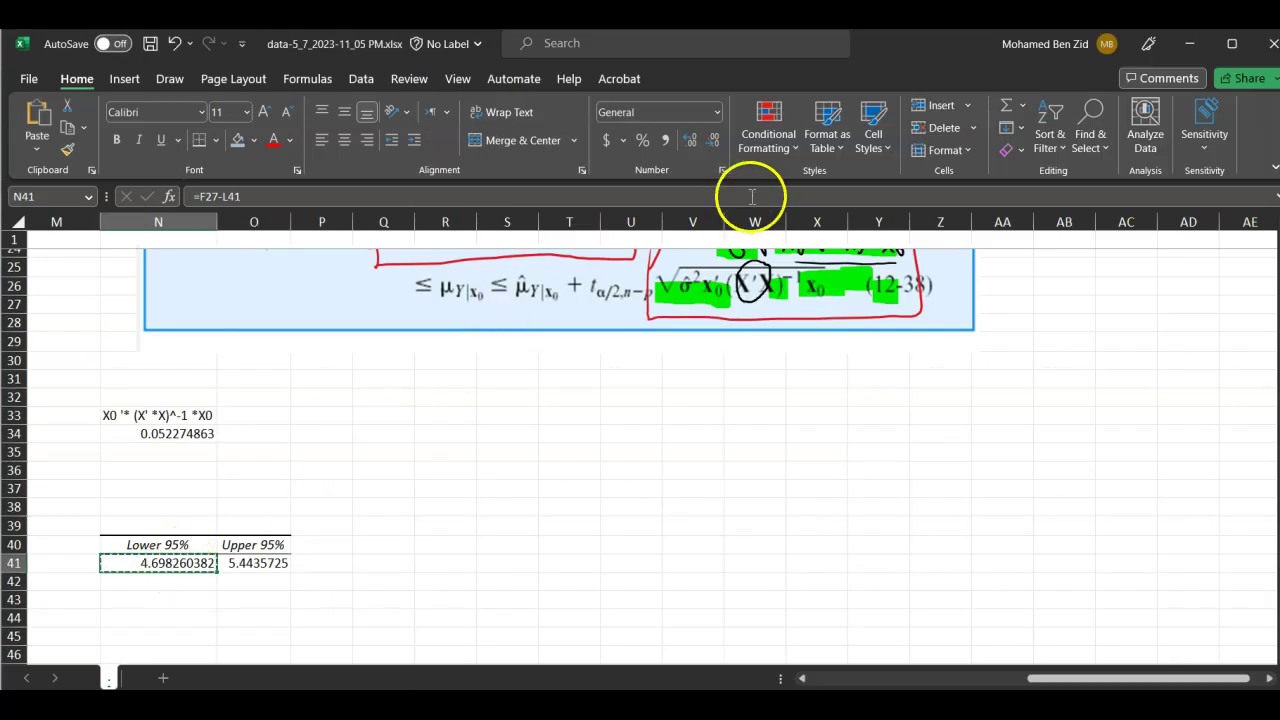
pyautogui.hotkey('alt', 'Tab')
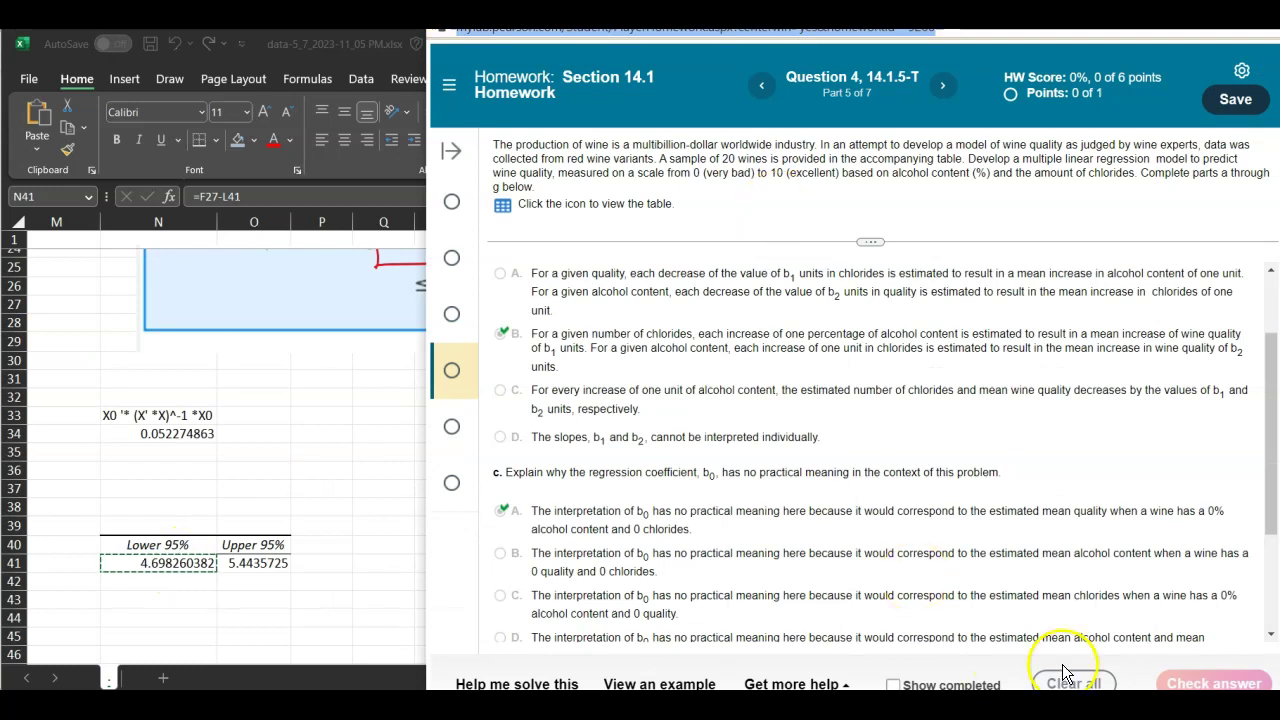
pyautogui.scroll(-3, 985, 428)
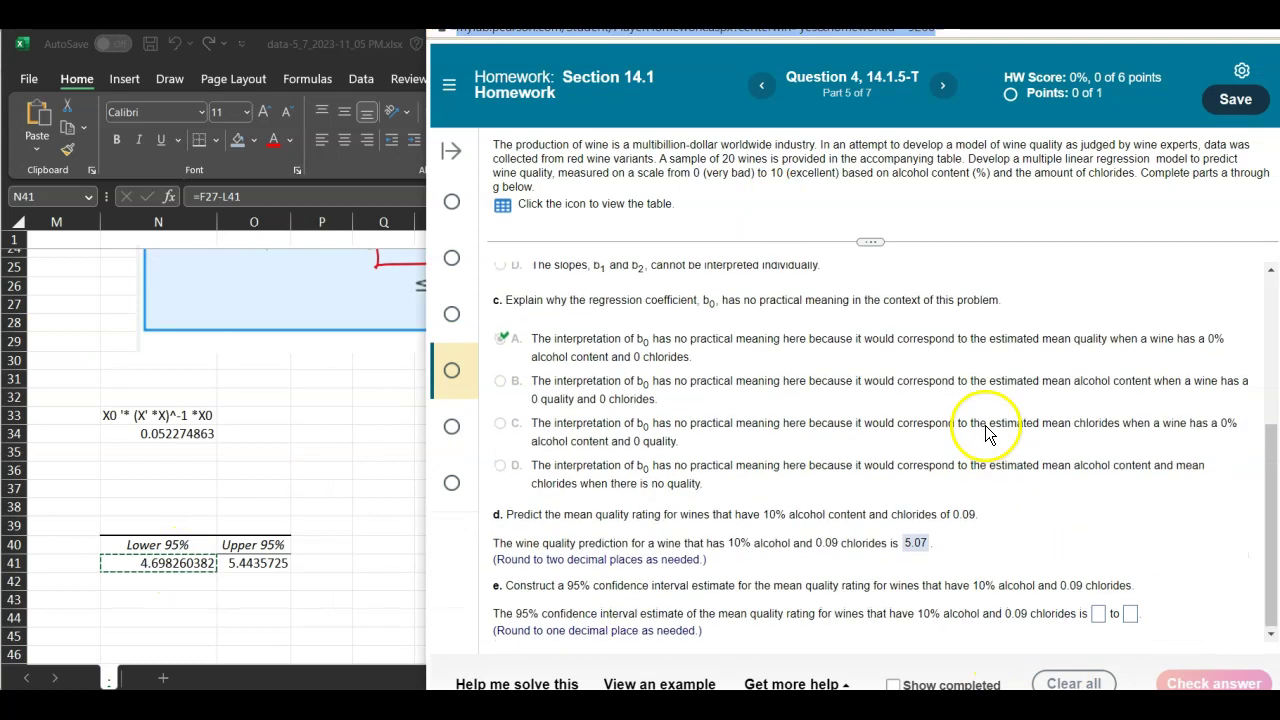
pyautogui.click(1098, 613)
pyautogui.hotkey('ctrl', 'v')
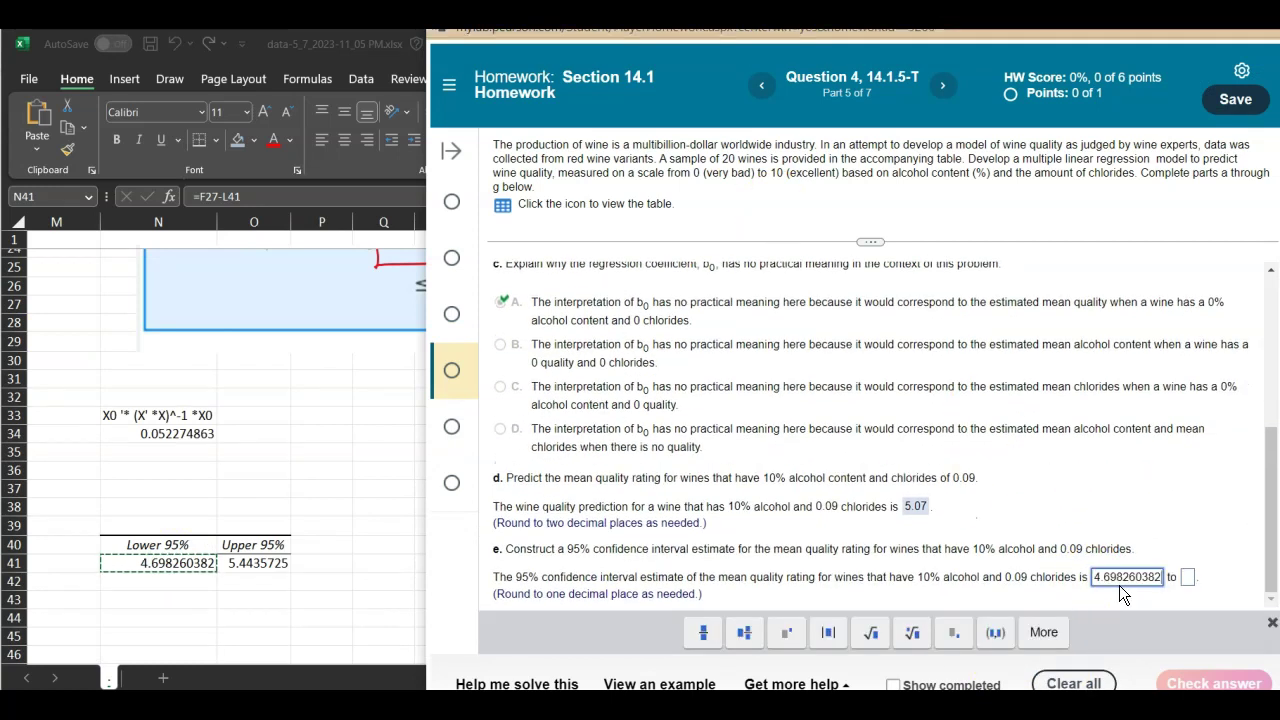
# Round the pasted lower bound of the part e confidence interval to 4.7.
pyautogui.press('BackSpace')
pyautogui.press('BackSpace')
pyautogui.press('BackSpace')
pyautogui.press('BackSpace')
pyautogui.press('BackSpace')
pyautogui.press('BackSpace')
pyautogui.press('BackSpace')
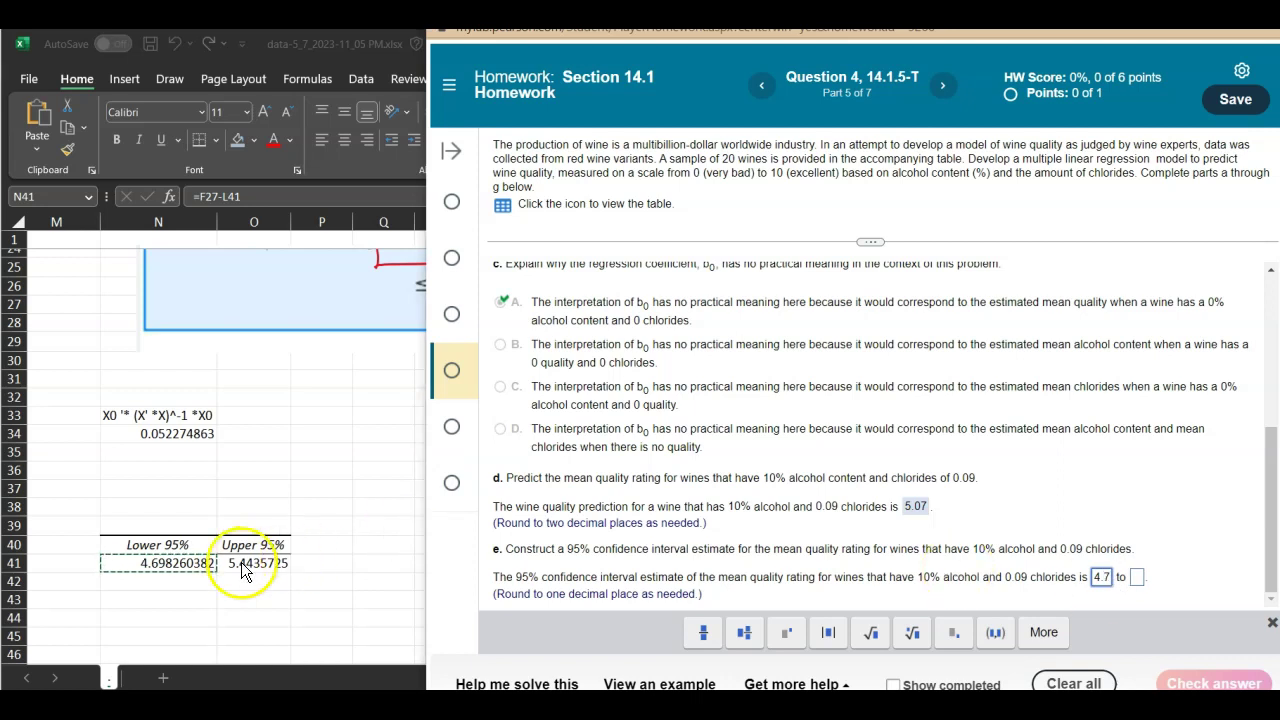
# Copy the upper limit from O41 in Excel into the homework's part e upper bound and round it to 5.4.
pyautogui.doubleClick(243, 563)
pyautogui.click(1138, 579)
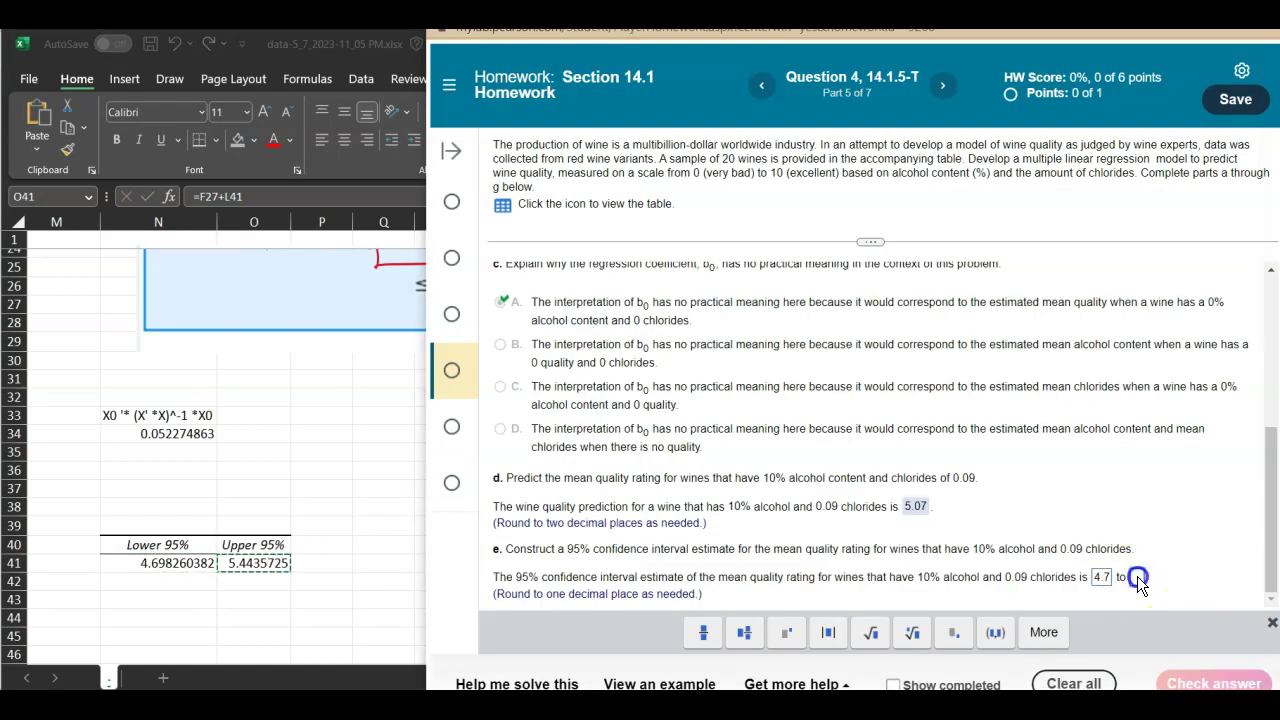
pyautogui.hotkey('ctrl', 'v')
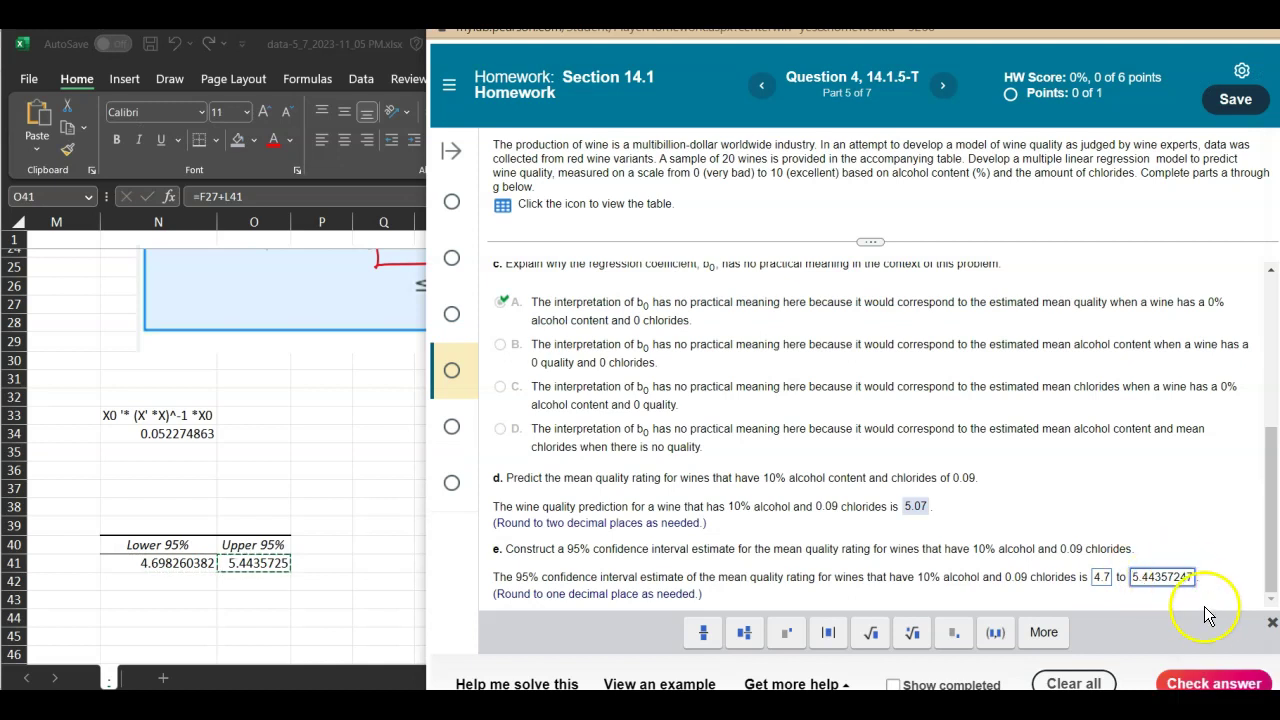
pyautogui.press('BackSpace')
pyautogui.press('BackSpace')
pyautogui.press('BackSpace')
pyautogui.press('BackSpace')
pyautogui.press('BackSpace')
pyautogui.press('BackSpace')
pyautogui.press('BackSpace')
# Submit the part e interval for checking and continue to part f of the question.
pyautogui.click(1179, 485)
pyautogui.scroll(-1, 1127, 442)
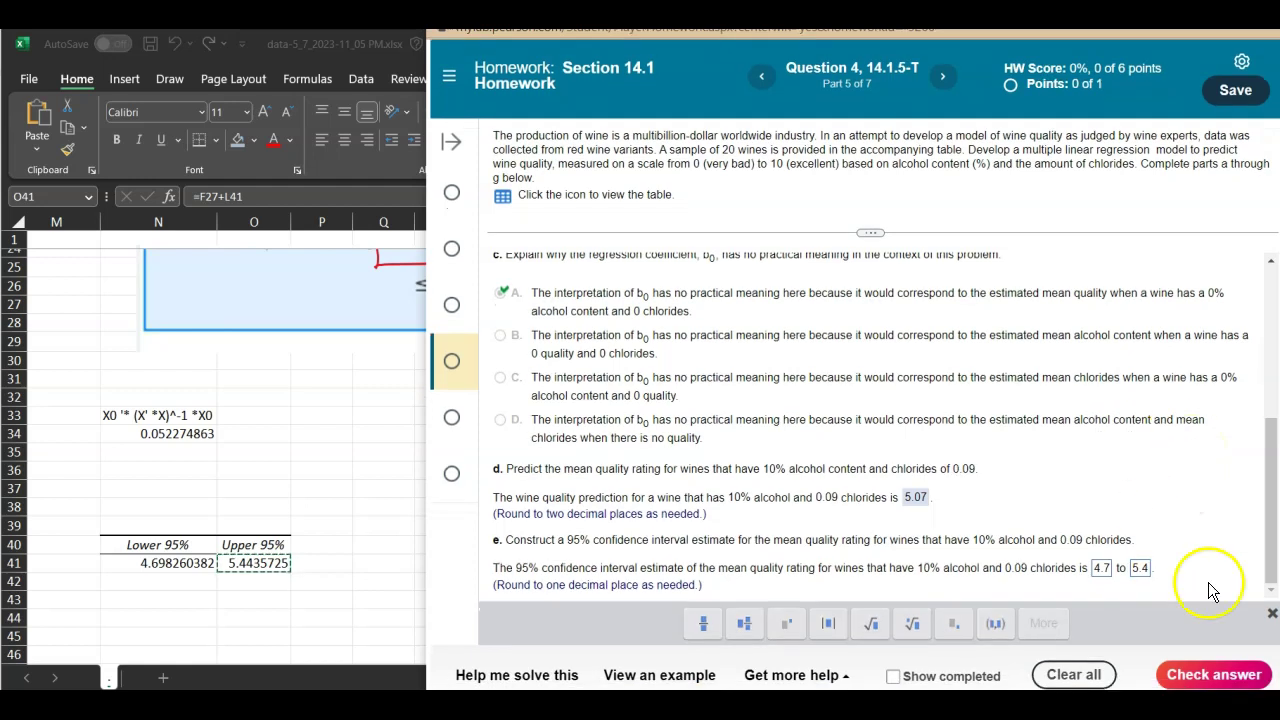
pyautogui.click(1212, 674)
pyautogui.click(884, 410)
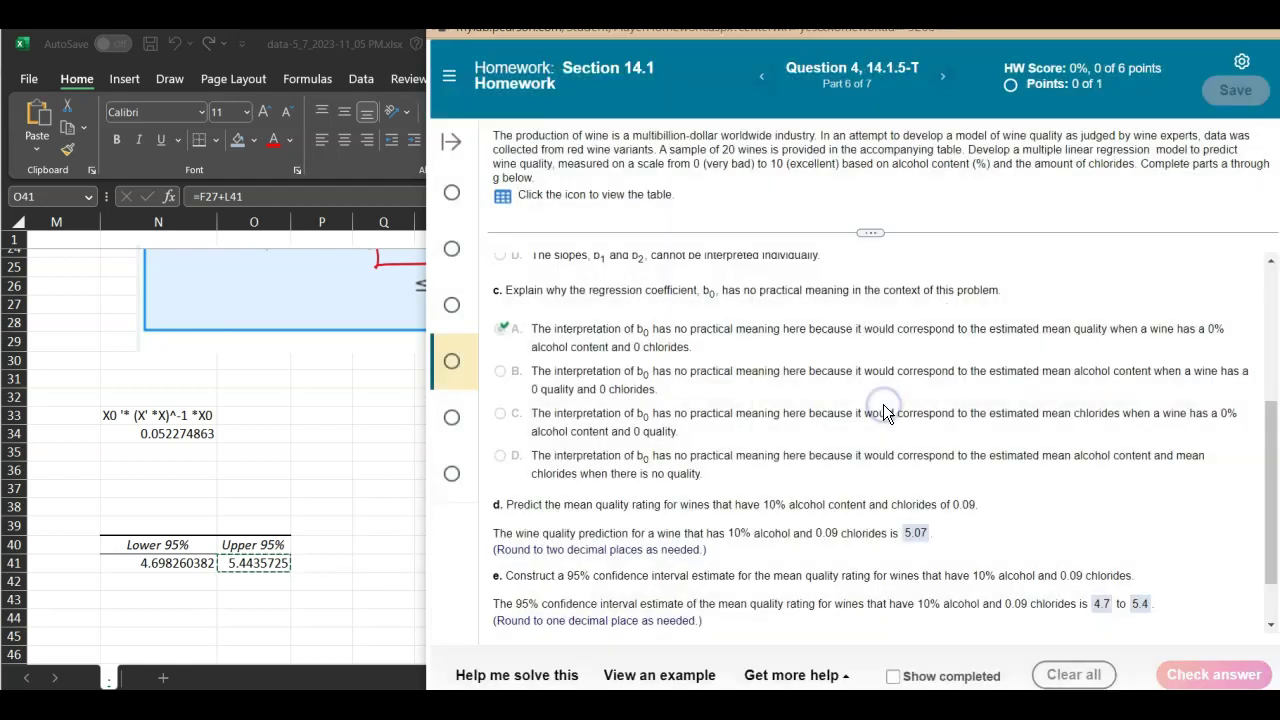
pyautogui.click(920, 406)
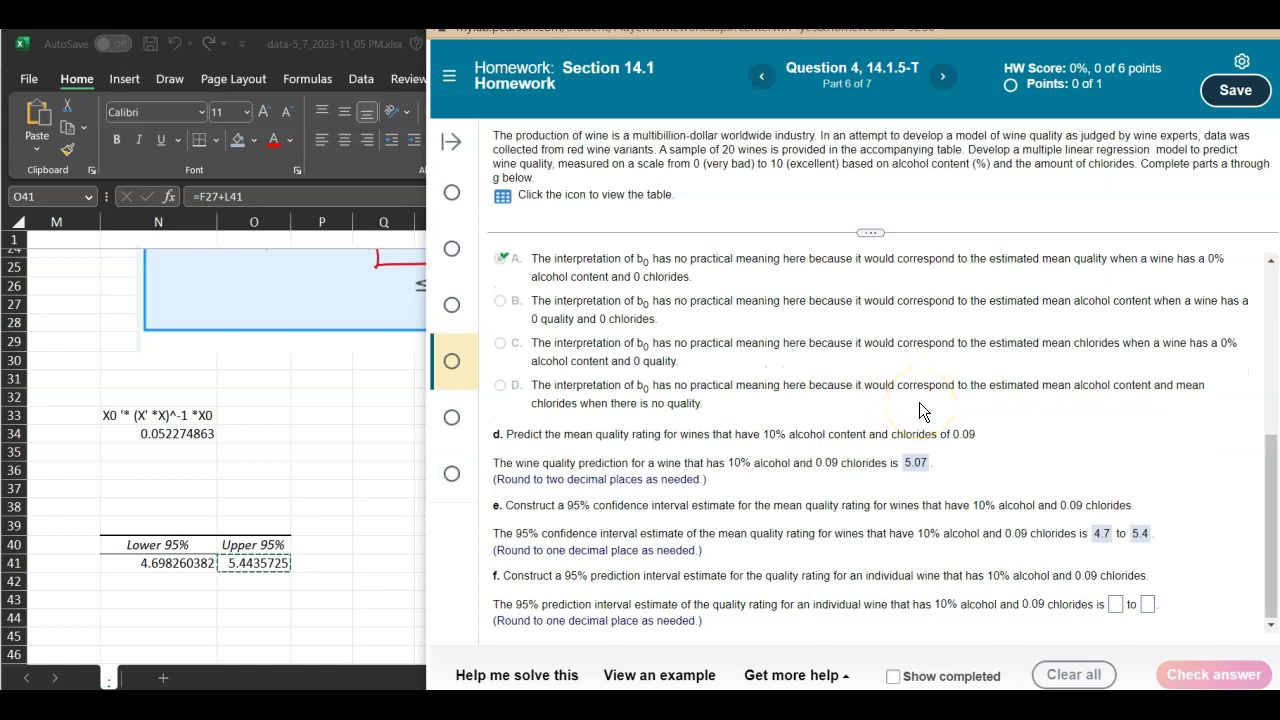